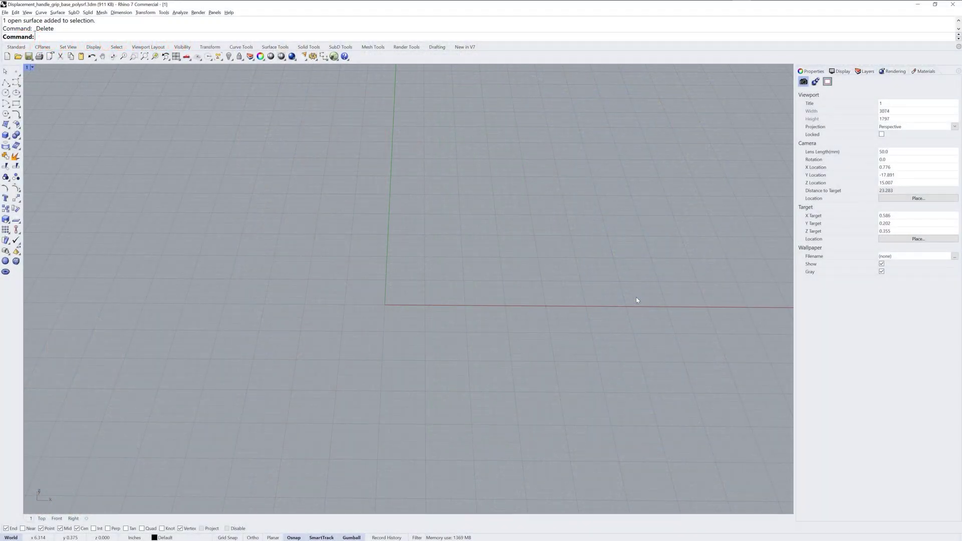
Create a square plane surface centred on the origin with a length of 20 inches.
{"action": "left_click", "coordinate": [275, 47]}
{"action": "left_click", "coordinate": [5, 135]}
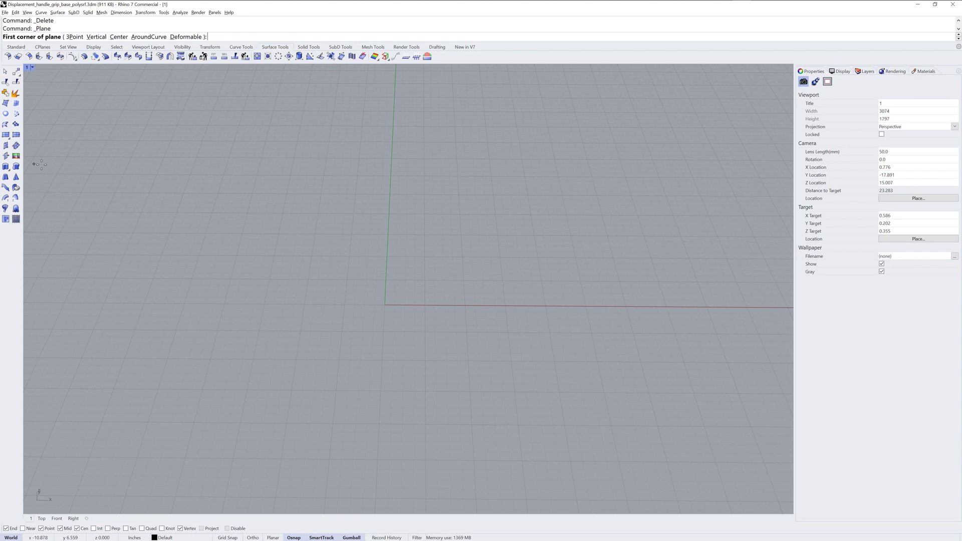
{"action": "left_click", "coordinate": [114, 29]}
{"action": "type", "text": "0"}
{"action": "key", "text": "Return"}
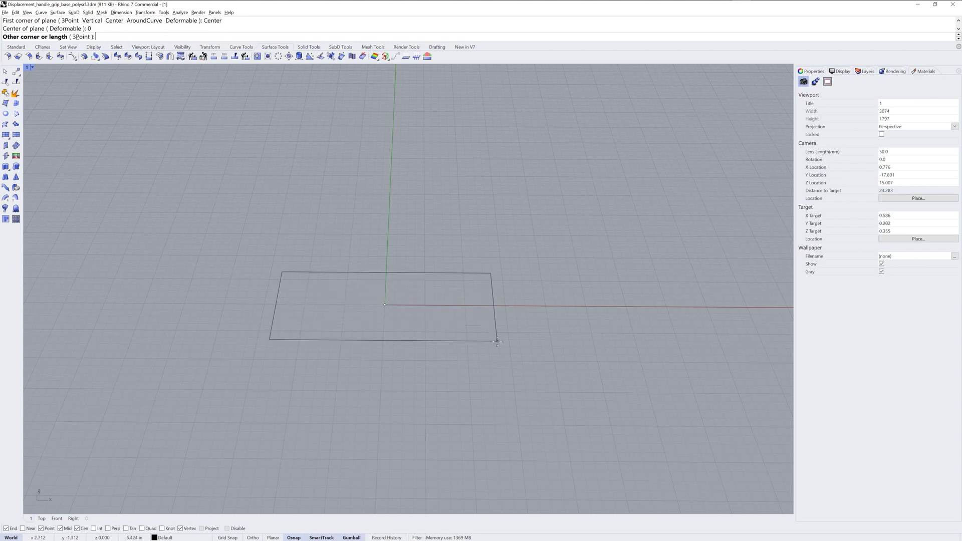
{"action": "type", "text": "20"}
{"action": "key", "text": "Return"}
{"action": "key", "text": "Return"}
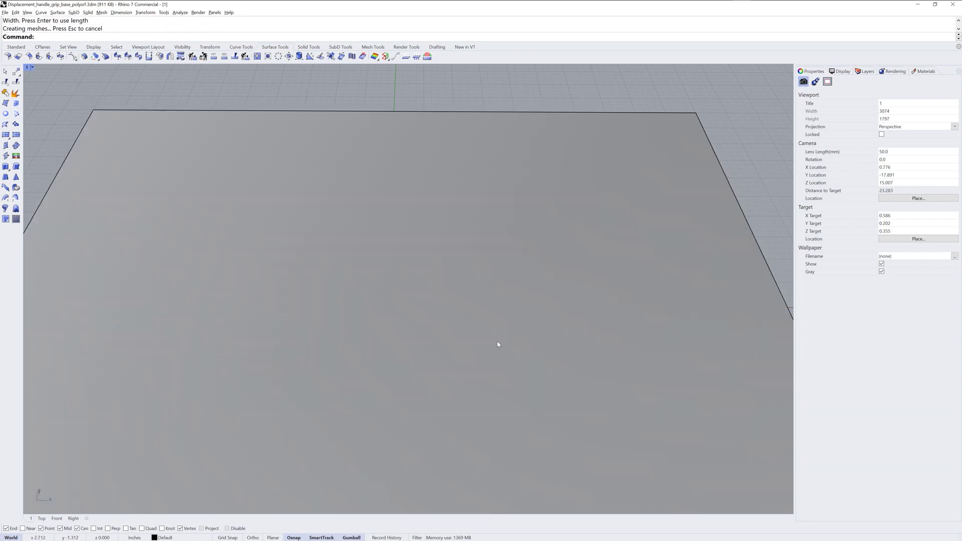
Show the plane's control points, examine the point at its far corner, and hide the points.
{"action": "key", "text": "ctrl+alt+e"}
{"action": "mouse_move", "coordinate": [472, 354]}
{"action": "right_mouse_down"}
{"action": "mouse_move", "coordinate": [458, 337]}
{"action": "mouse_move", "coordinate": [476, 335]}
{"action": "mouse_move", "coordinate": [434, 320]}
{"action": "mouse_move", "coordinate": [470, 337]}
{"action": "right_mouse_up"}
{"action": "left_click", "coordinate": [479, 340]}
{"action": "key", "text": "F10"}
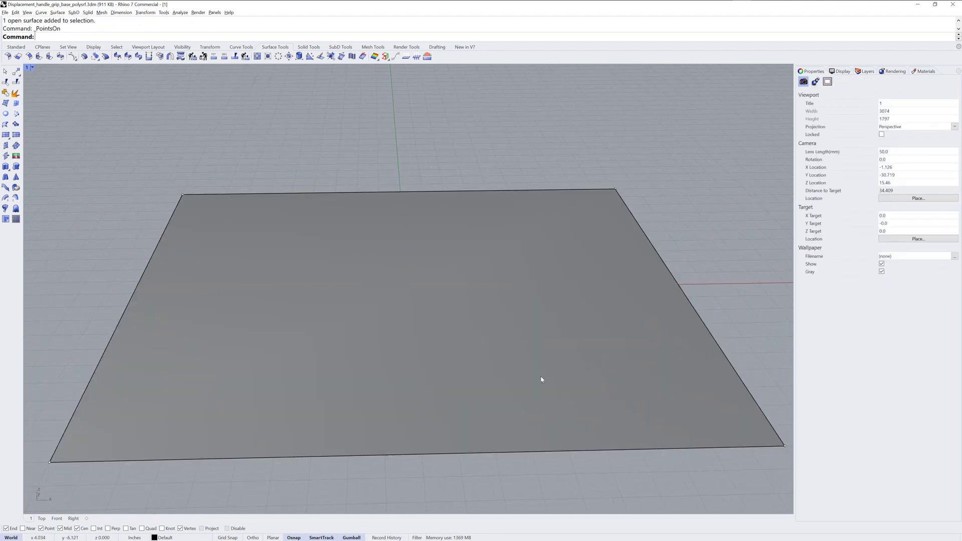
{"action": "left_click", "coordinate": [183, 195]}
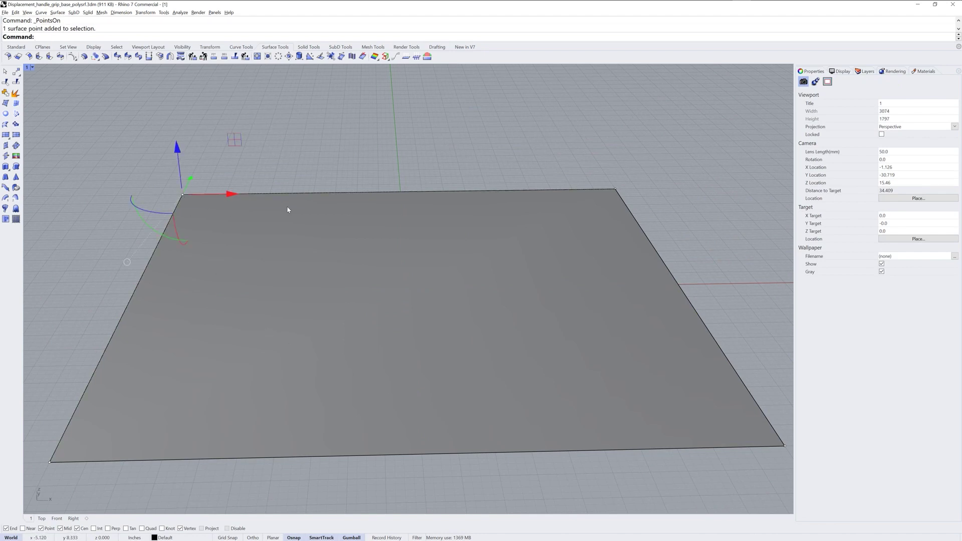
{"action": "key", "text": "F11"}
Assign a new Granite Texture as the plane's displacement texture and turn displacement on.
{"action": "mouse_move", "coordinate": [458, 307]}
{"action": "right_mouse_down"}
{"action": "mouse_move", "coordinate": [438, 338]}
{"action": "mouse_move", "coordinate": [446, 348]}
{"action": "mouse_move", "coordinate": [458, 326]}
{"action": "right_mouse_up"}
{"action": "left_click", "coordinate": [445, 342]}
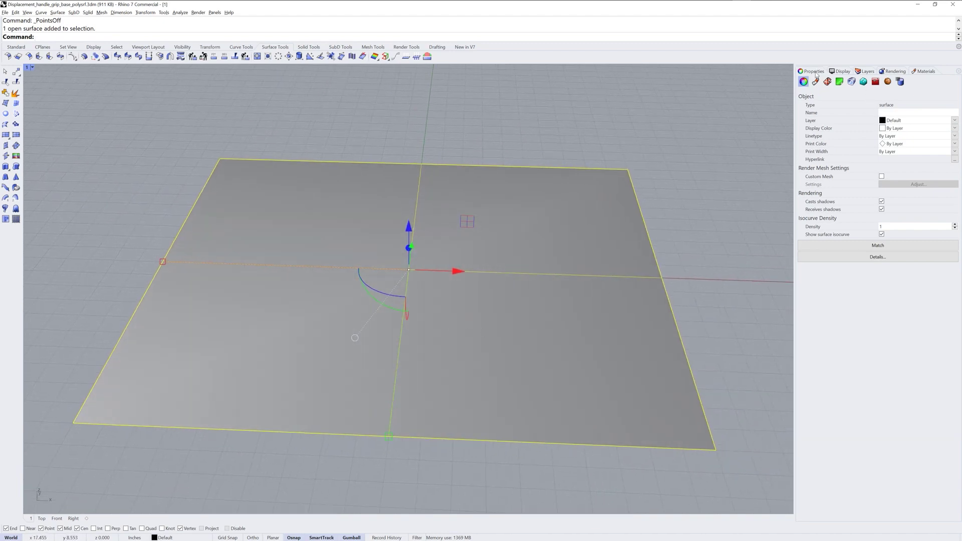
{"action": "left_click", "coordinate": [888, 82]}
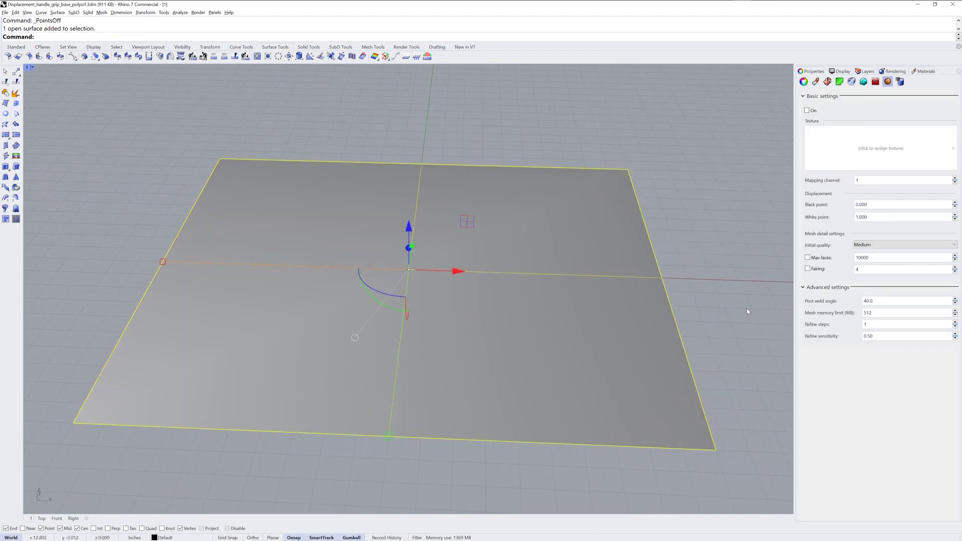
{"action": "left_click", "coordinate": [882, 149]}
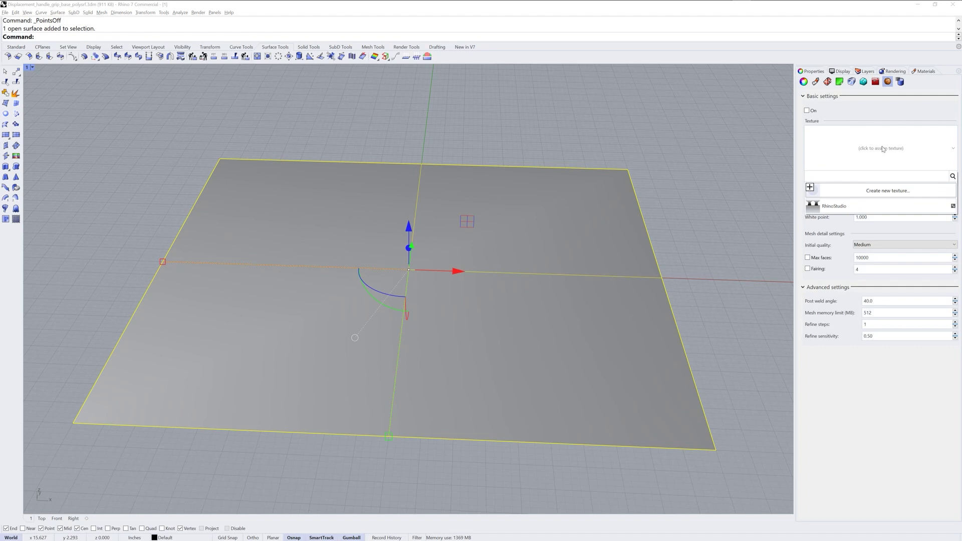
{"action": "left_click", "coordinate": [879, 192]}
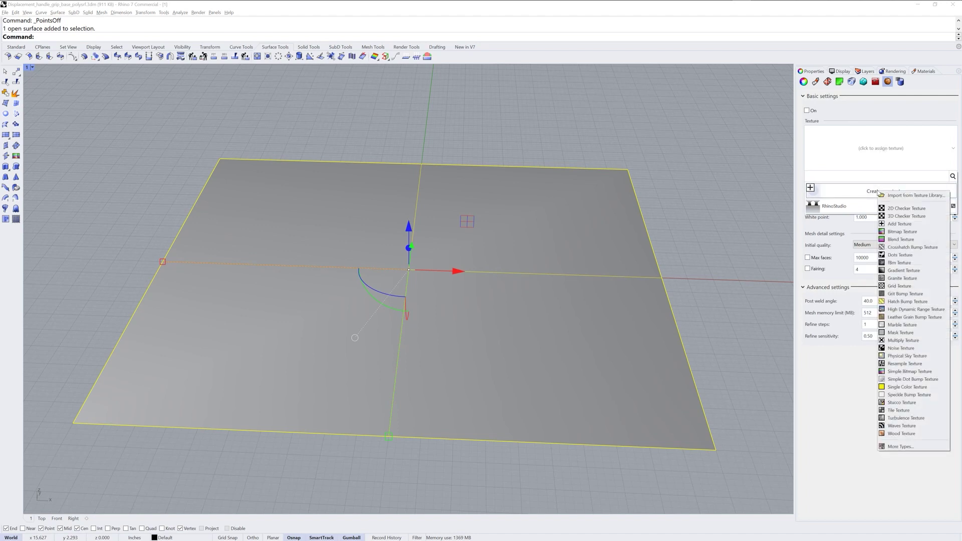
{"action": "left_click", "coordinate": [922, 279]}
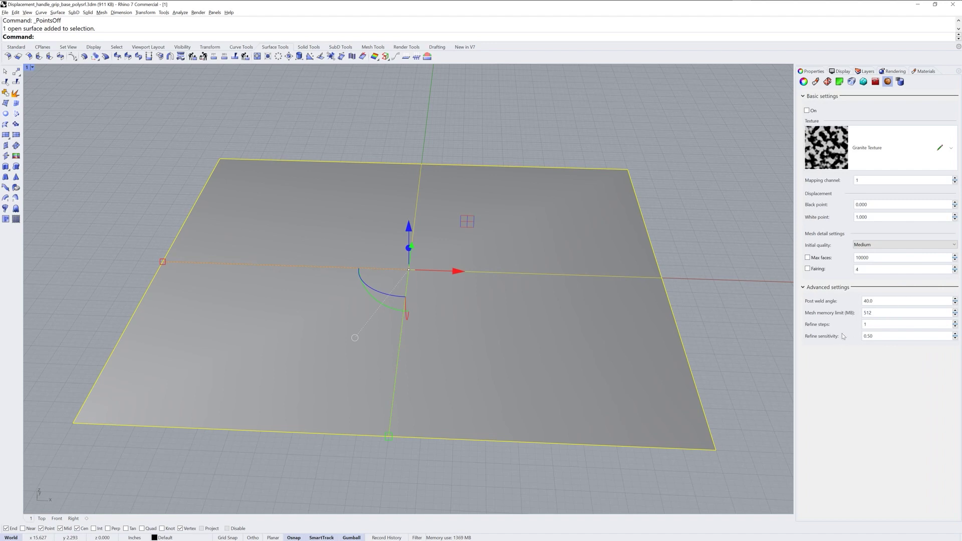
{"action": "left_click", "coordinate": [807, 110]}
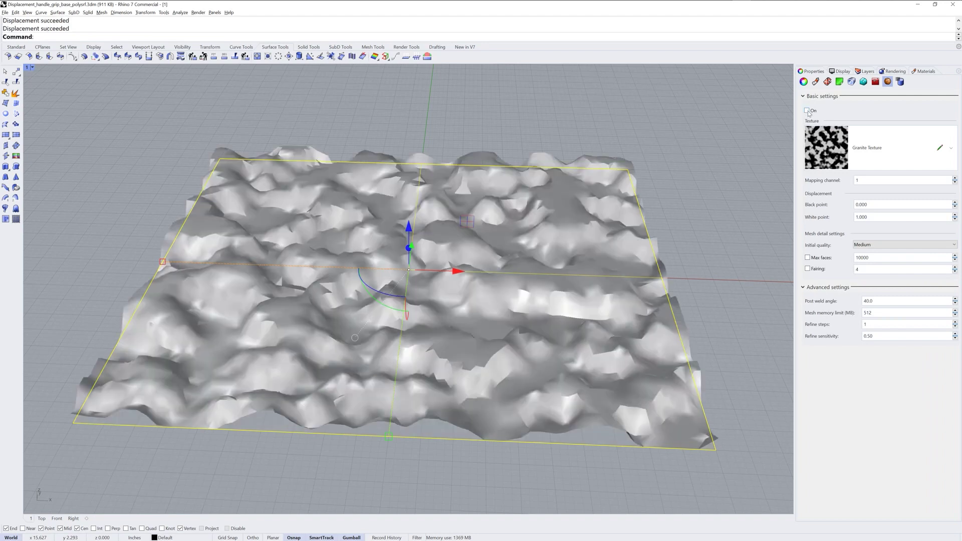
Raise the displacement mesh's initial quality to High and on to Very high.
{"action": "right_click_drag", "start_coordinate": [676, 320], "coordinate": [640, 307], "text": "shift"}
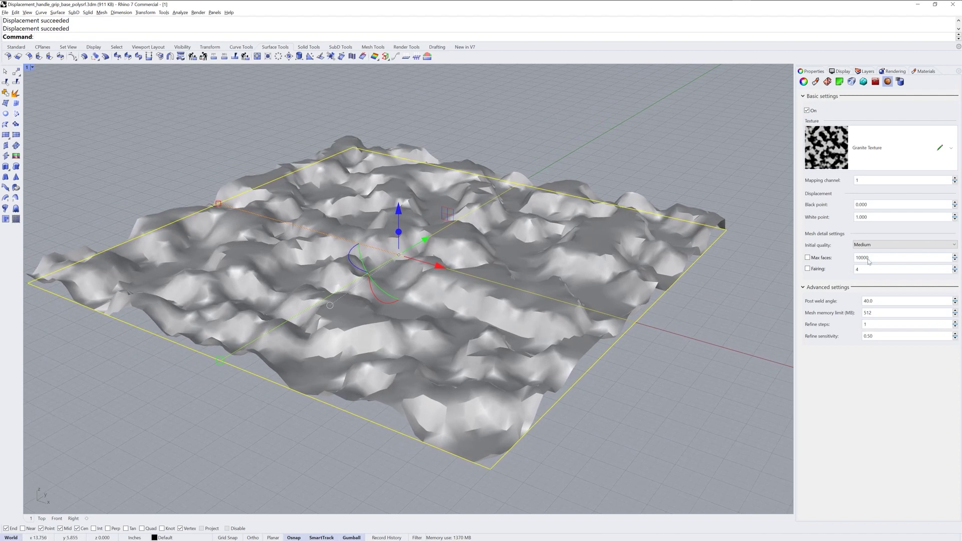
{"action": "left_click", "coordinate": [892, 246]}
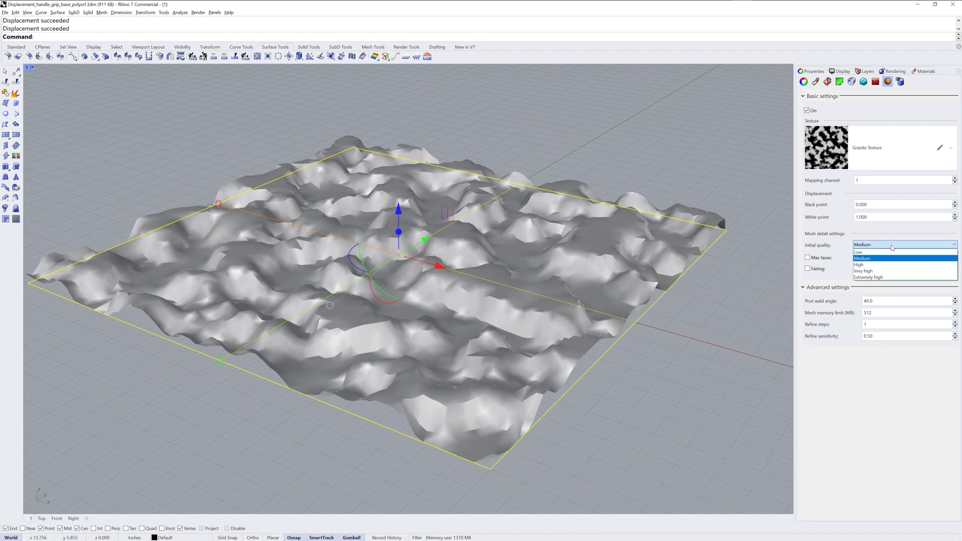
{"action": "left_click", "coordinate": [891, 265]}
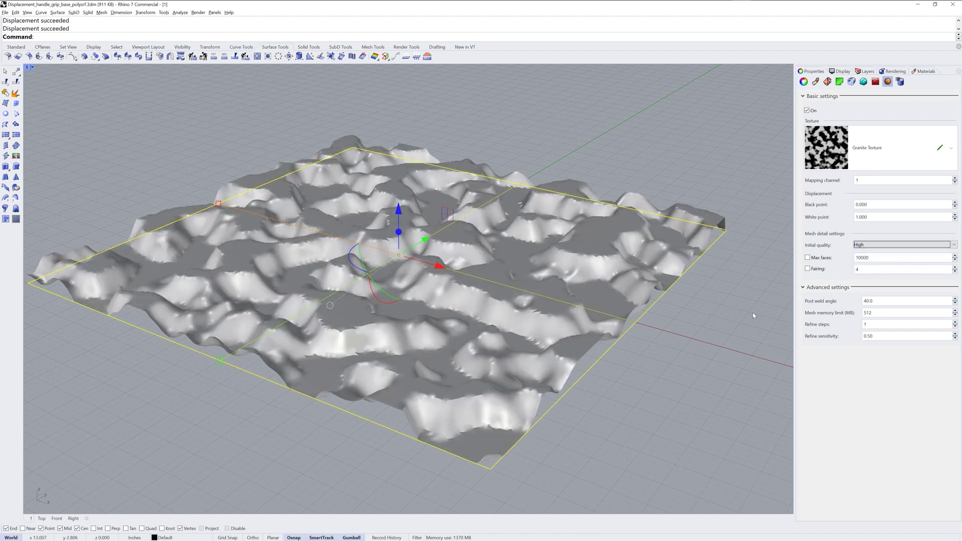
{"action": "left_click", "coordinate": [882, 245]}
{"action": "left_click", "coordinate": [864, 272]}
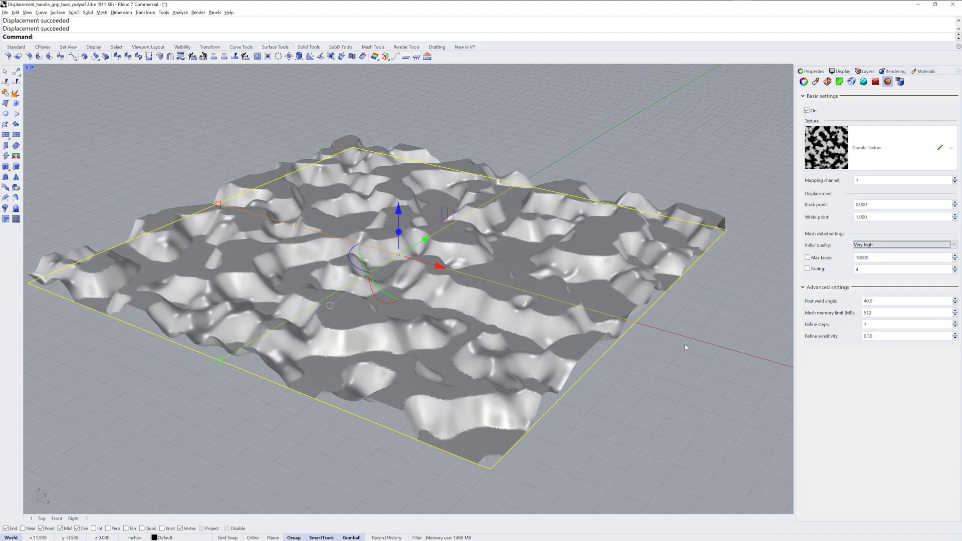
Examine the displaced surface's mesh detail up close and from several angles.
{"action": "right_click_drag", "start_coordinate": [648, 333], "coordinate": [657, 336]}
{"action": "key", "text": "Escape"}
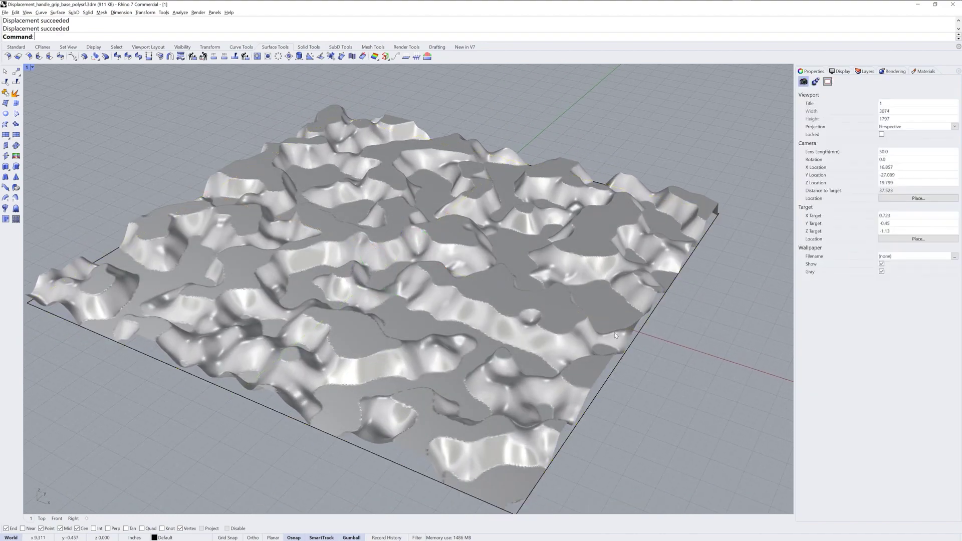
{"action": "scroll", "coordinate": [586, 356], "scroll_direction": "up", "scroll_amount": 5}
{"action": "scroll", "coordinate": [586, 357], "scroll_direction": "down", "scroll_amount": 5}
{"action": "right_click_drag", "start_coordinate": [587, 357], "coordinate": [577, 329]}
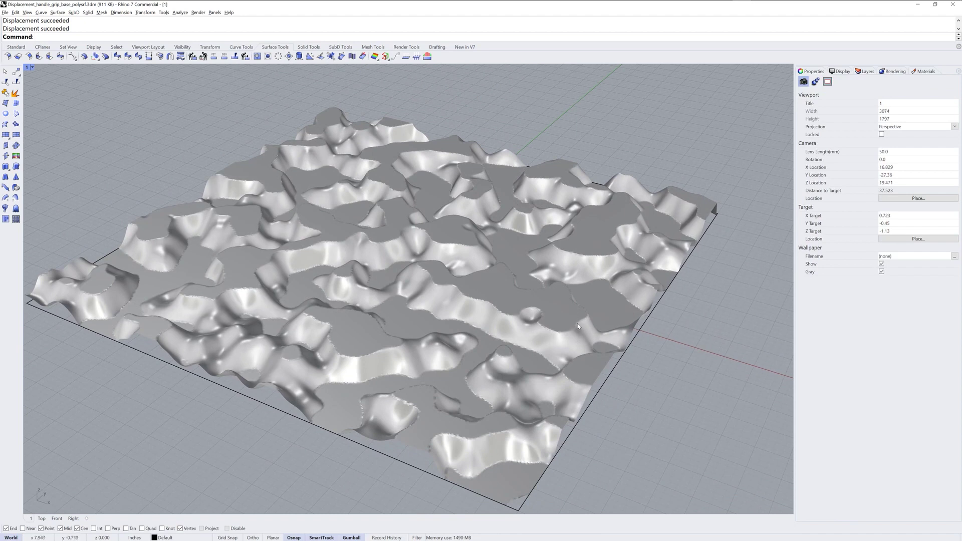
{"action": "left_click", "coordinate": [577, 324]}
{"action": "scroll", "coordinate": [577, 326], "scroll_direction": "down", "scroll_amount": 4}
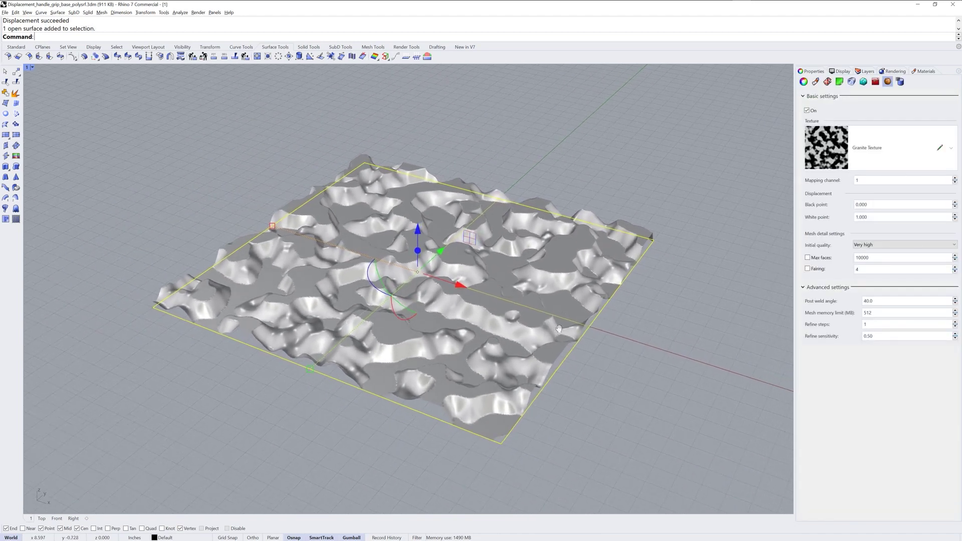
{"action": "right_click_drag", "start_coordinate": [559, 328], "coordinate": [536, 323], "text": "shift"}
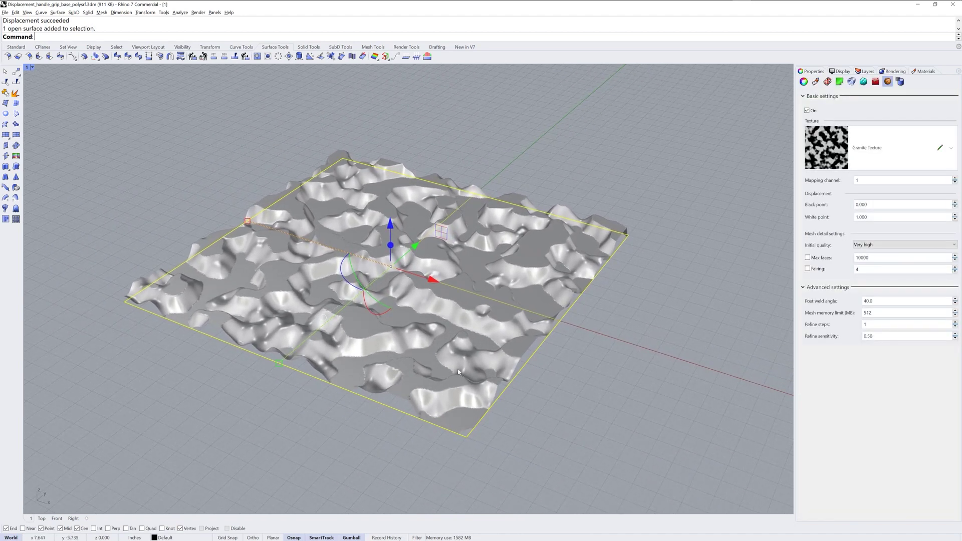
Show the surface in the Right view with Shaded display and examine its displacement height at one end.
{"action": "left_click", "coordinate": [73, 518]}
{"action": "right_click_drag", "start_coordinate": [308, 375], "coordinate": [408, 415]}
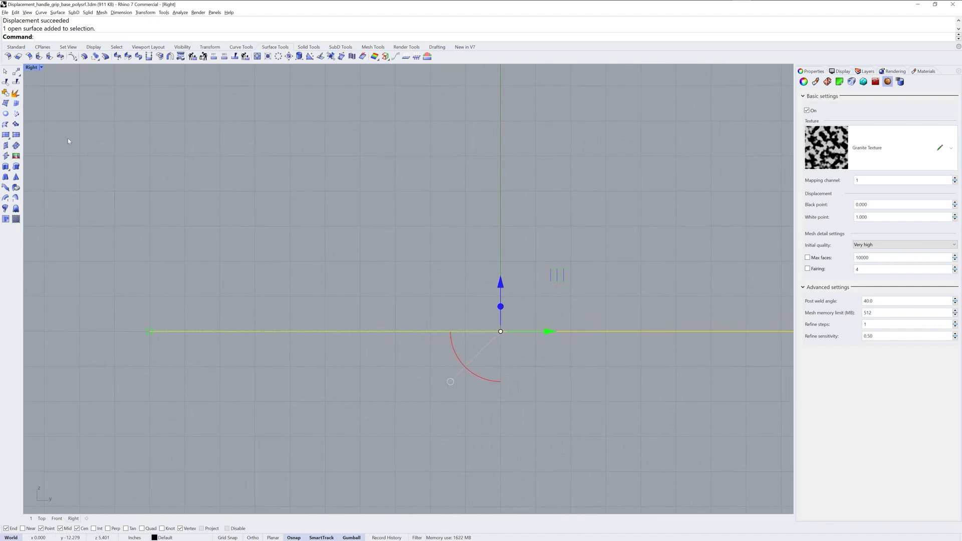
{"action": "left_click", "coordinate": [41, 68]}
{"action": "left_click", "coordinate": [45, 100]}
{"action": "mouse_move", "coordinate": [154, 326]}
{"action": "right_mouse_down"}
{"action": "mouse_move", "coordinate": [249, 357]}
{"action": "mouse_move", "coordinate": [383, 330]}
{"action": "right_mouse_up"}
{"action": "scroll", "coordinate": [254, 352], "scroll_direction": "up", "scroll_amount": 8}
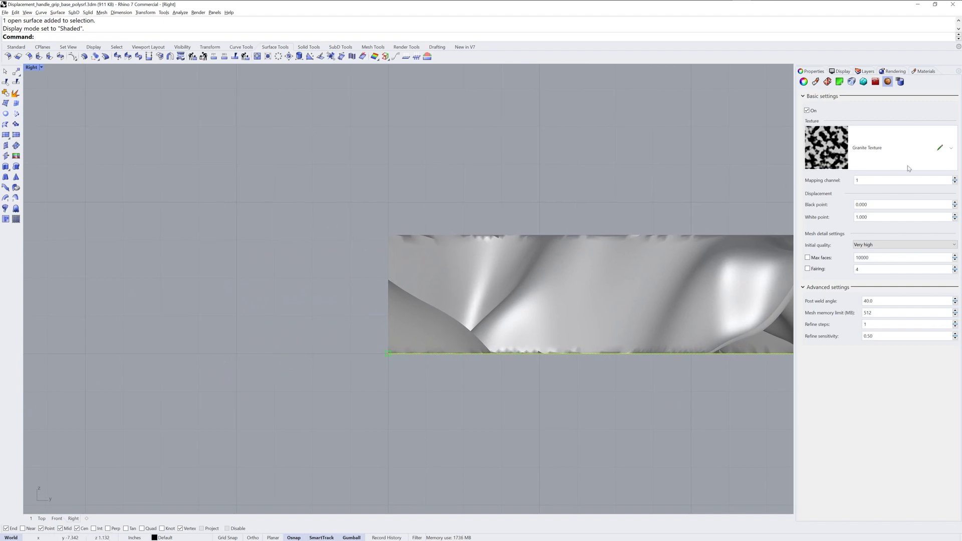
Change Color 2 of the Granite Texture to White and apply the edit.
{"action": "left_click", "coordinate": [941, 151]}
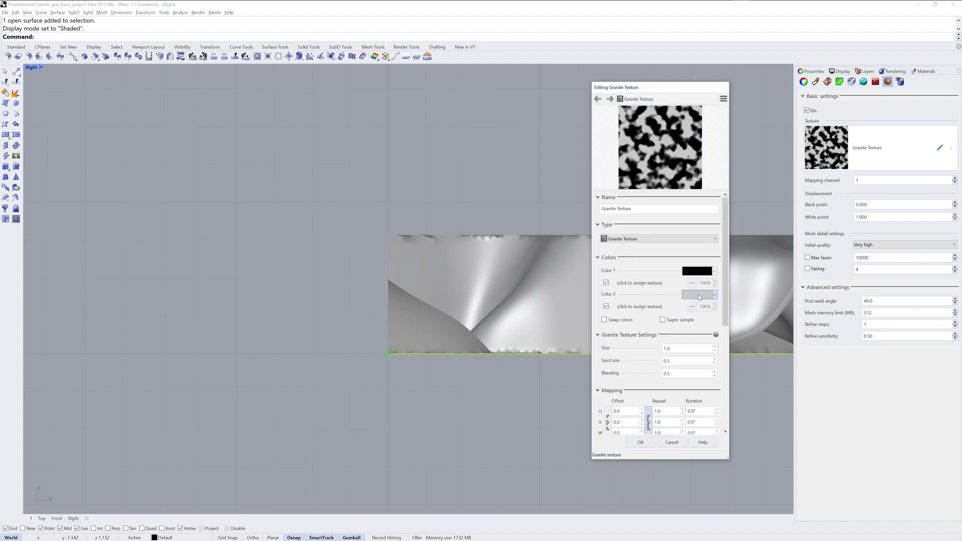
{"action": "left_click", "coordinate": [699, 297]}
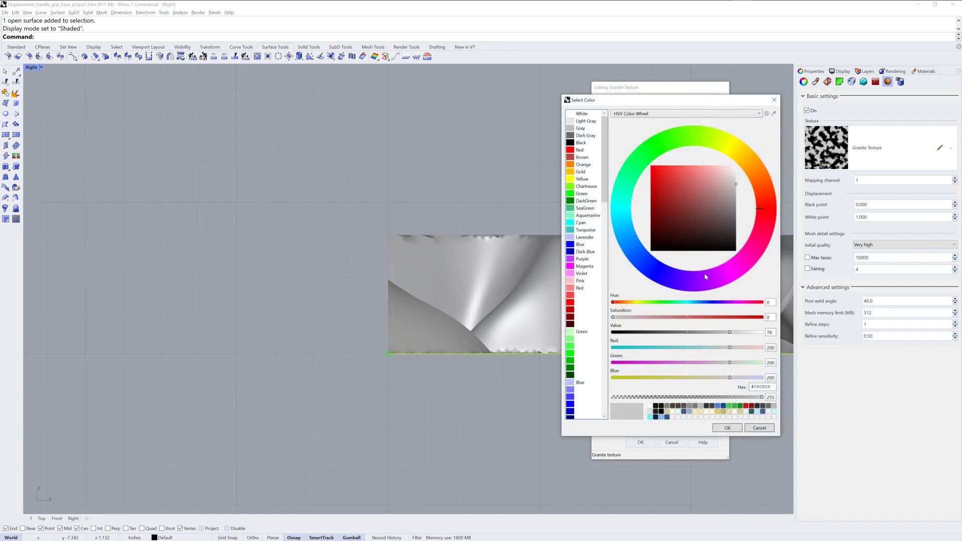
{"action": "left_click", "coordinate": [577, 115]}
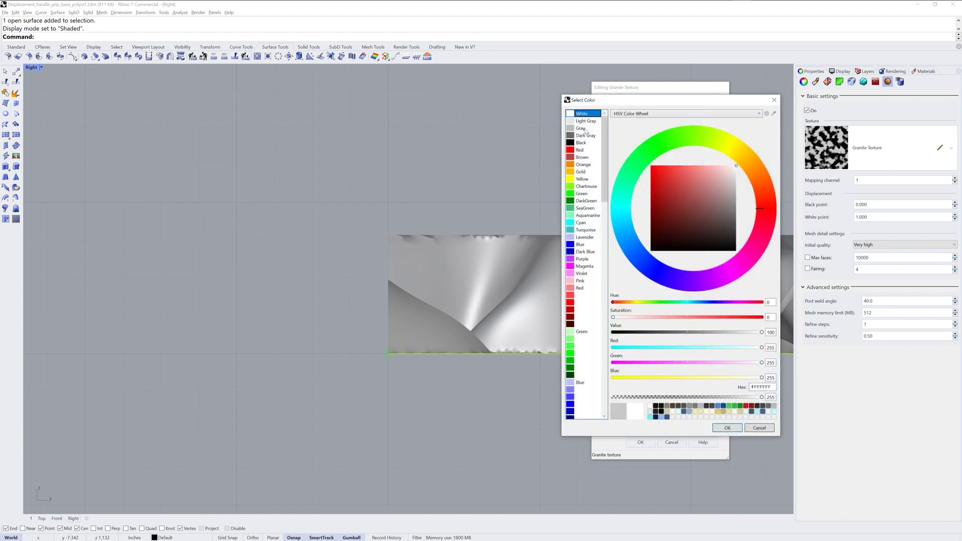
{"action": "key", "text": "Return"}
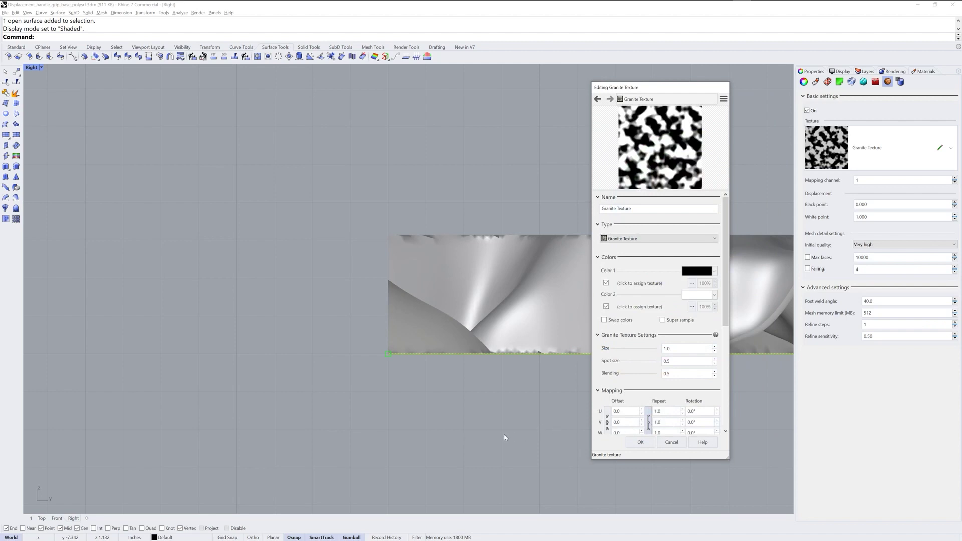
{"action": "left_click", "coordinate": [640, 443]}
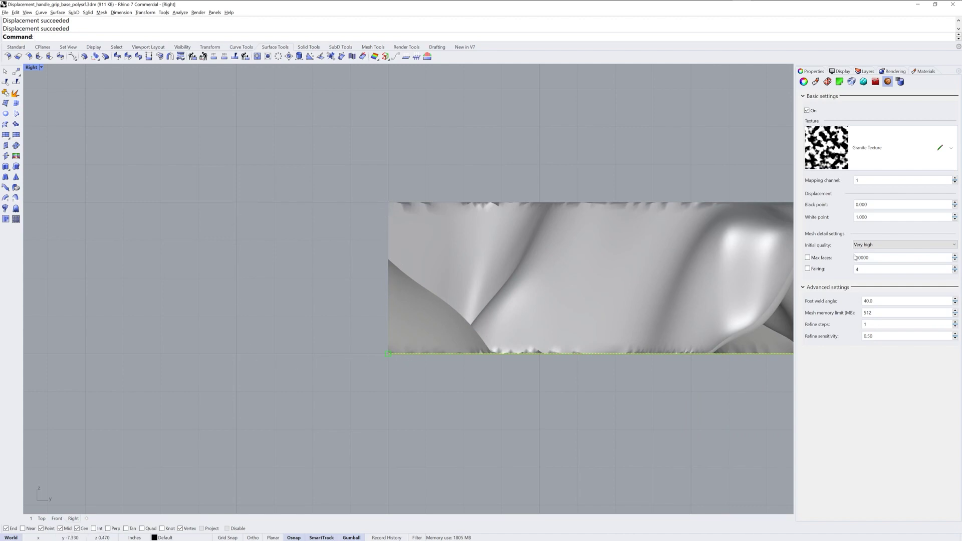
Set the displacement mesh's initial quality to Medium and raise it to High.
{"action": "left_click", "coordinate": [880, 246]}
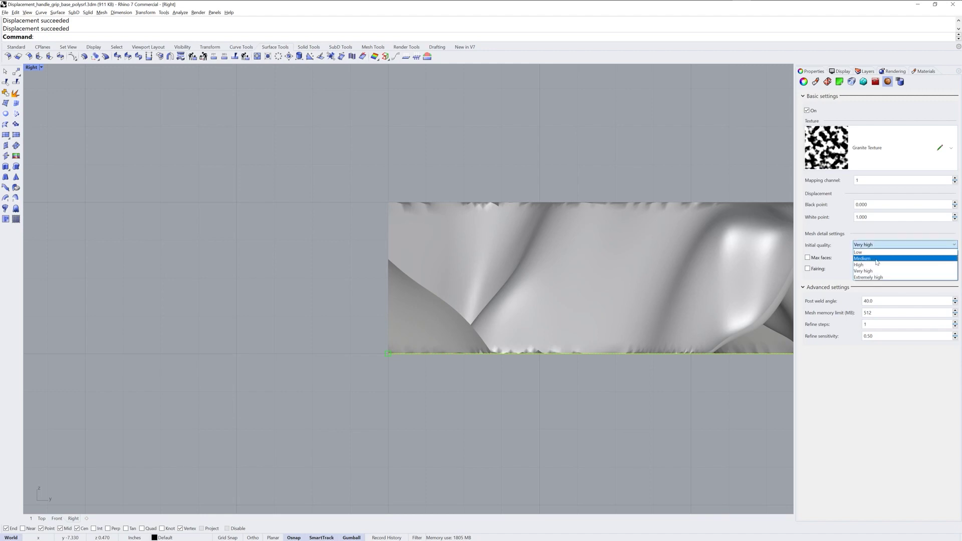
{"action": "left_click", "coordinate": [877, 259]}
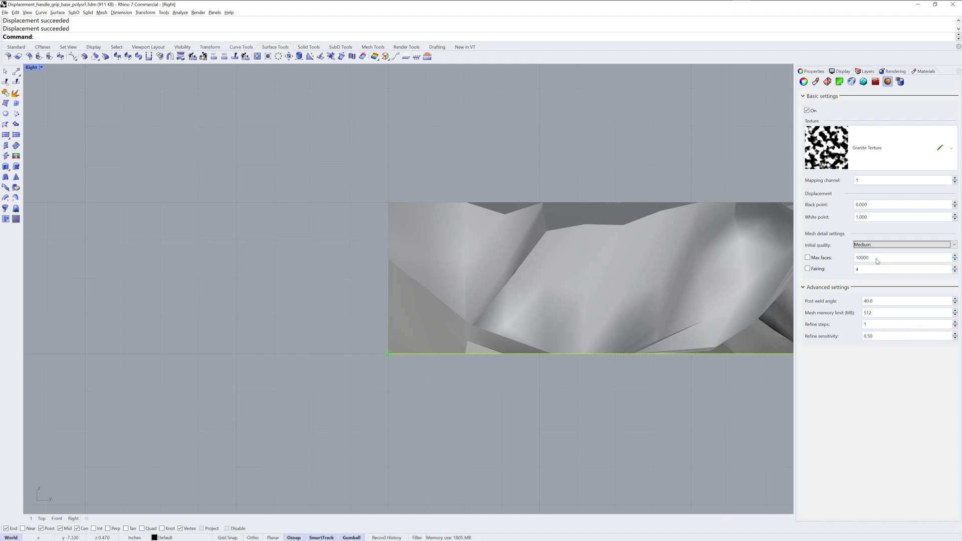
{"action": "left_click", "coordinate": [880, 246]}
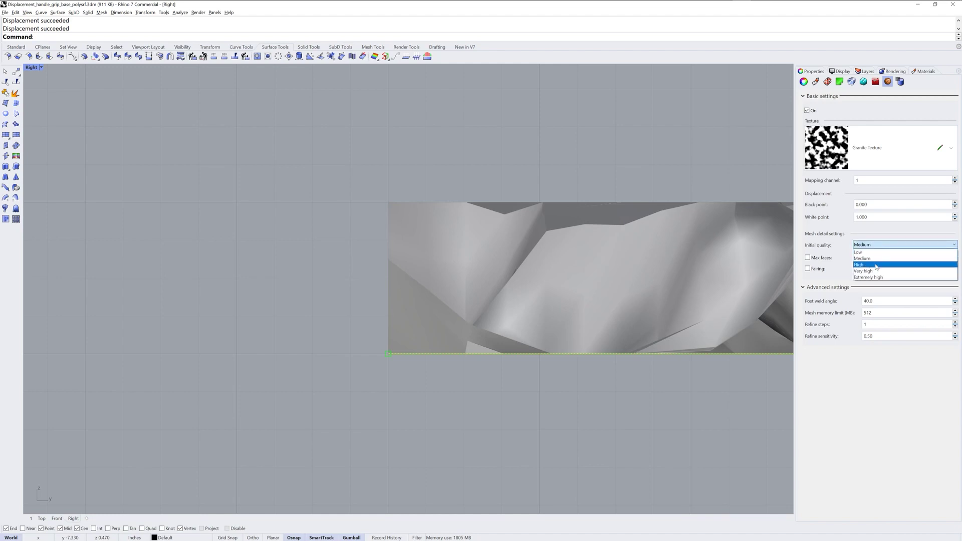
{"action": "left_click", "coordinate": [875, 266]}
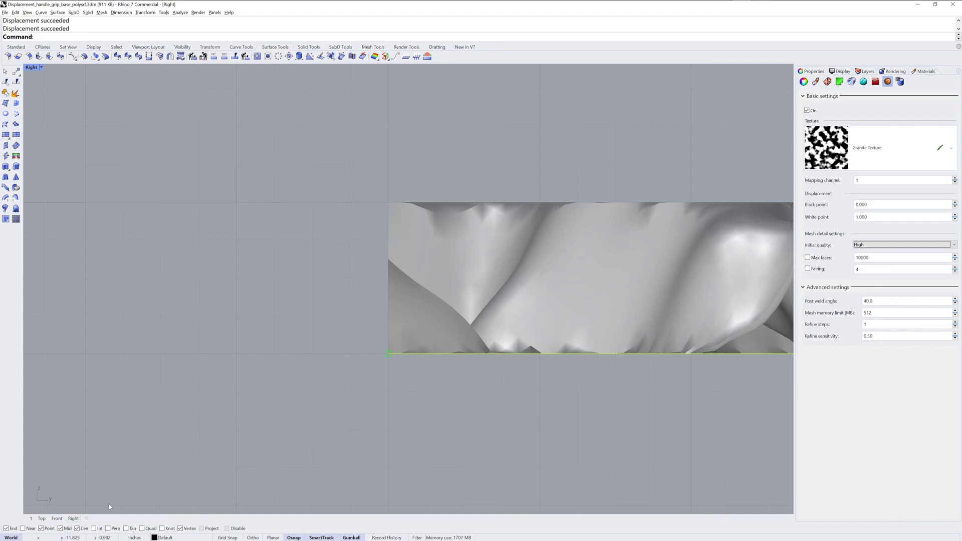
Examine the displaced surface in perspective and review the Granite Texture's settings without changing them.
{"action": "left_click", "coordinate": [31, 518]}
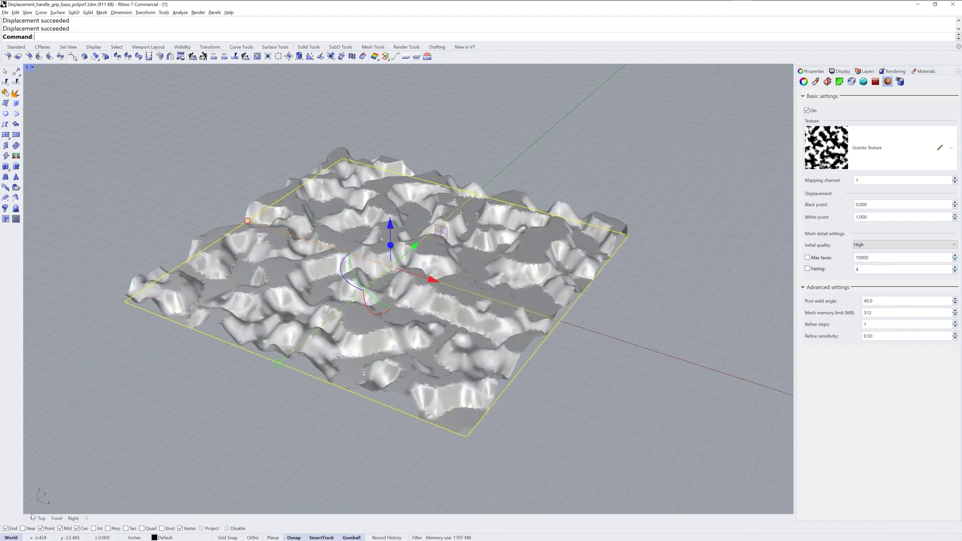
{"action": "right_click_drag", "start_coordinate": [343, 376], "coordinate": [511, 336]}
{"action": "right_click_drag", "start_coordinate": [605, 340], "coordinate": [648, 343]}
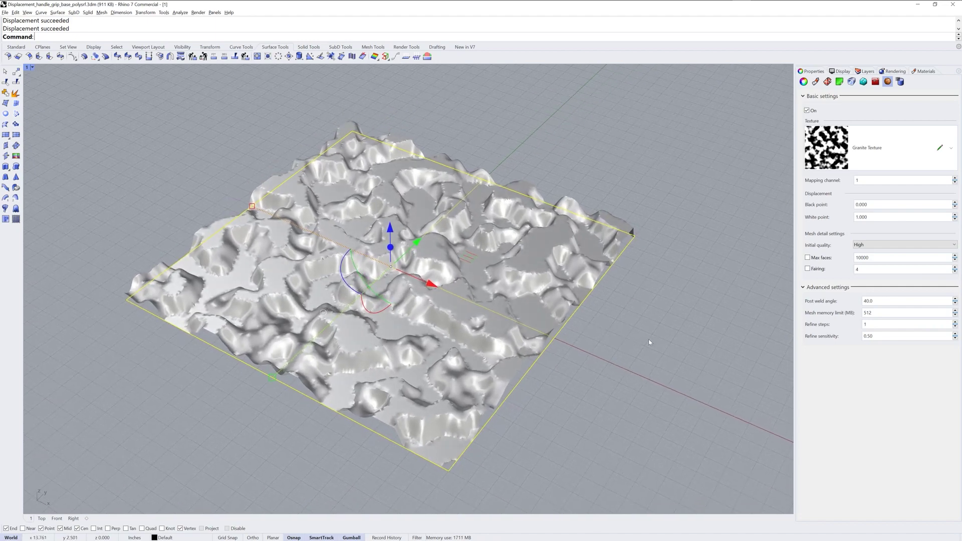
{"action": "left_click", "coordinate": [940, 148]}
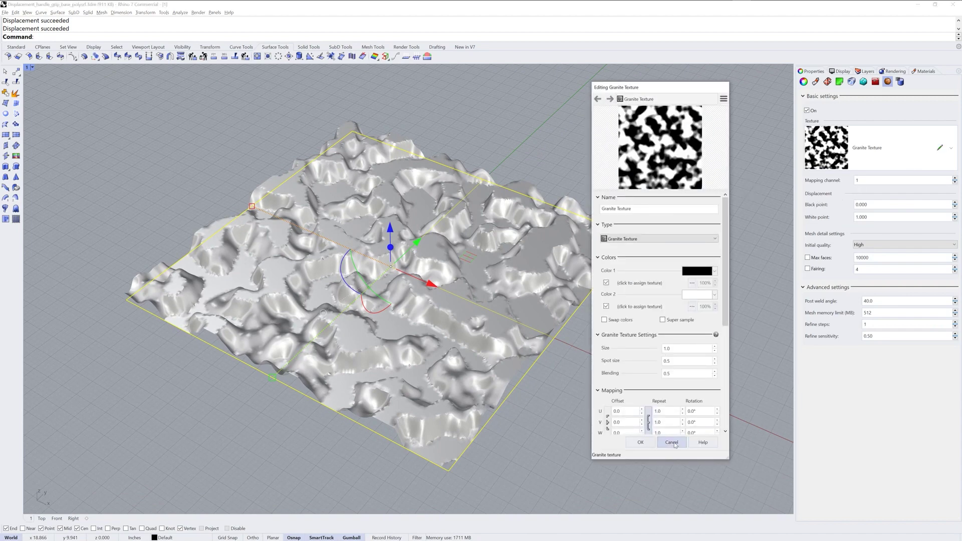
{"action": "left_click", "coordinate": [671, 443]}
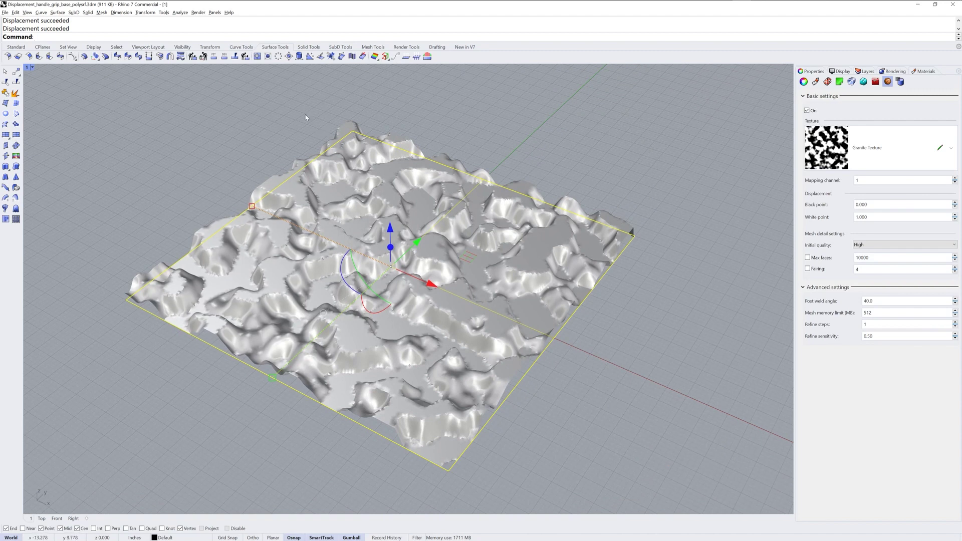
Open the Texture Editor, dock it beside the object properties, and select the Granite Texture for editing.
{"action": "left_click", "coordinate": [198, 13]}
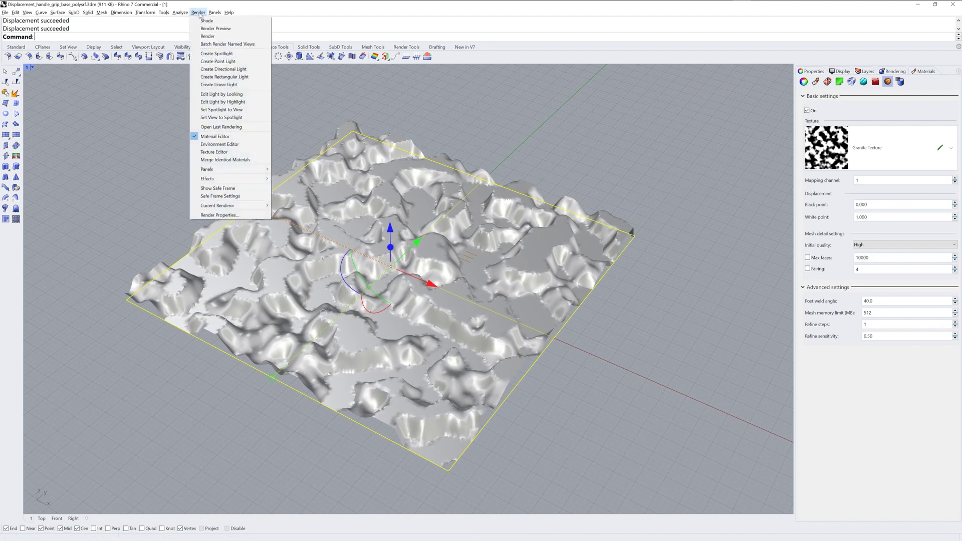
{"action": "left_click", "coordinate": [242, 154]}
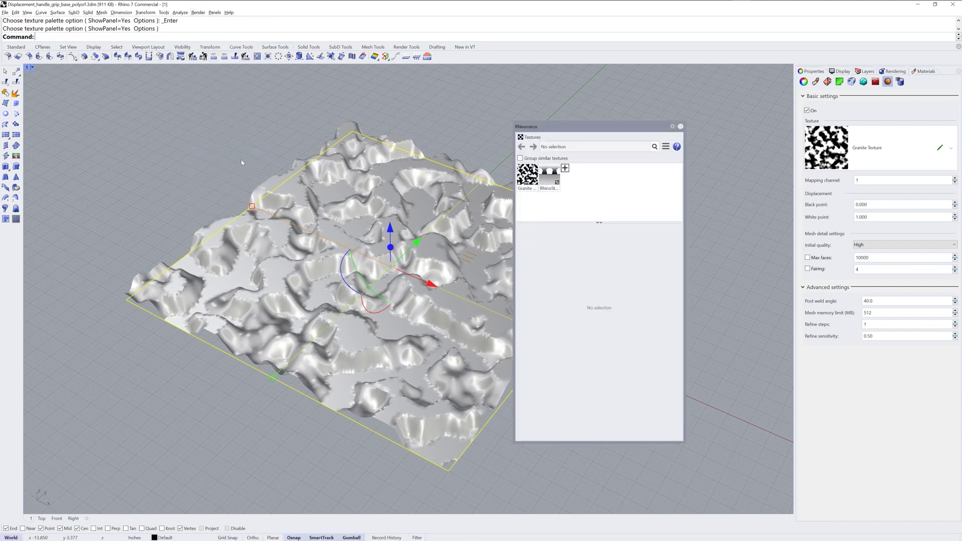
{"action": "left_click_drag", "start_coordinate": [597, 126], "coordinate": [643, 119]}
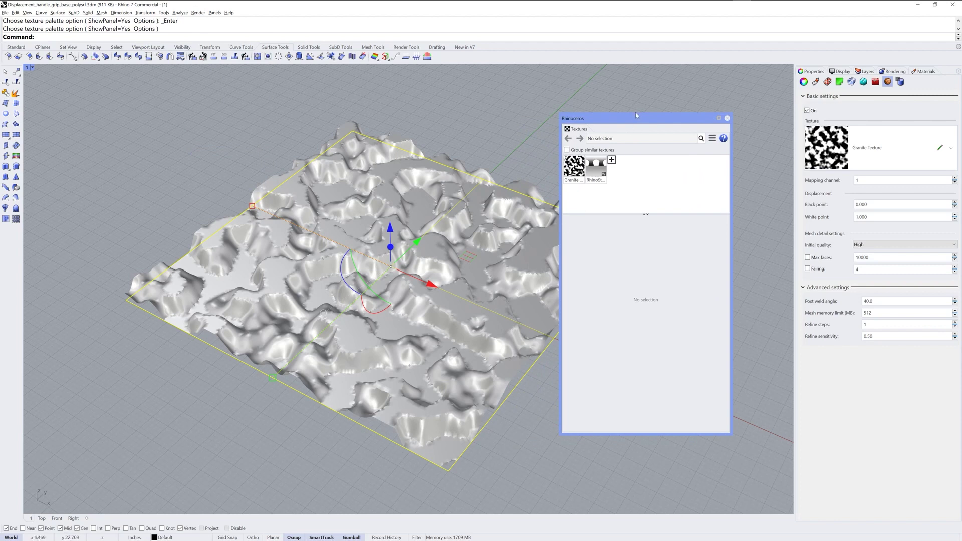
{"action": "left_click_drag", "start_coordinate": [633, 118], "coordinate": [794, 121]}
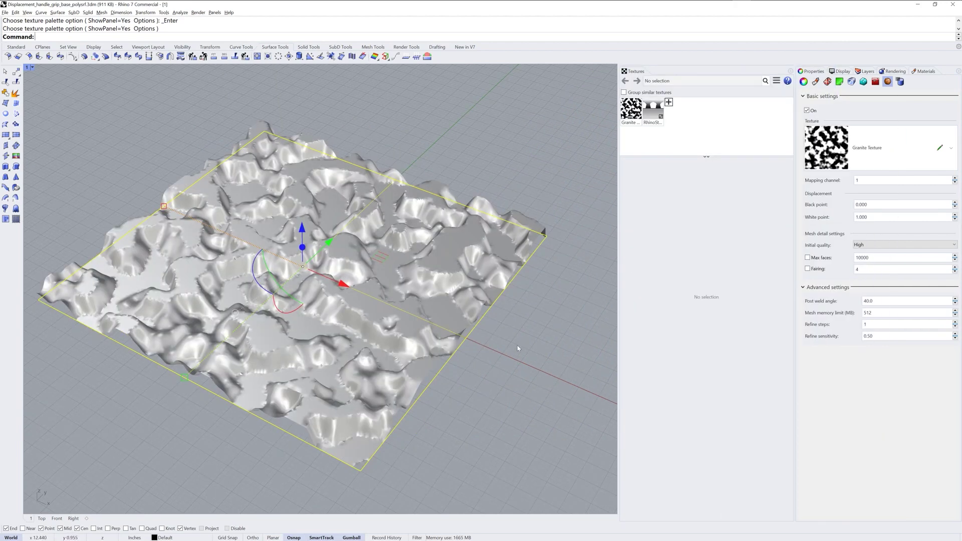
{"action": "left_click", "coordinate": [631, 110]}
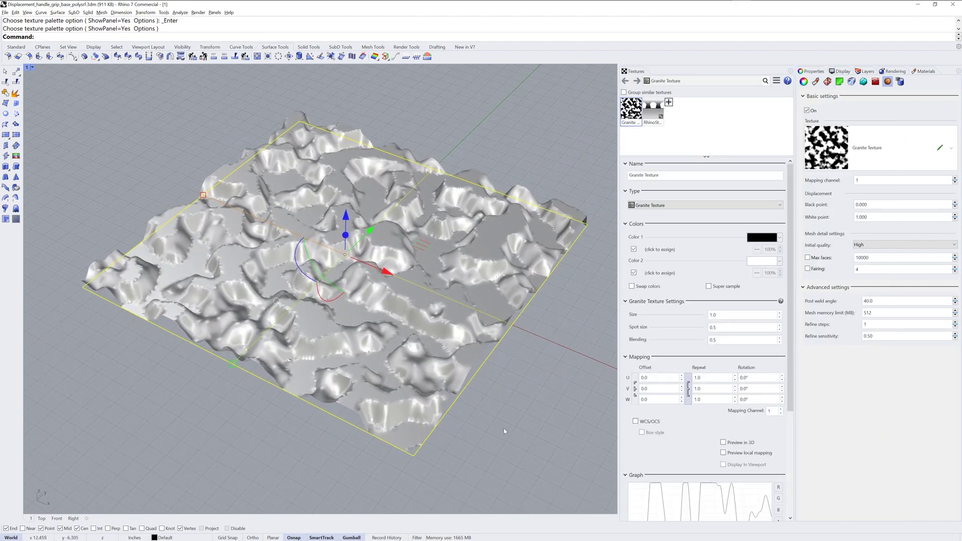
Set the Granite Texture's linked mapping repeat to 2 in U, V and W.
{"action": "left_click", "coordinate": [707, 379]}
{"action": "type", "text": "2"}
{"action": "key", "text": "Return"}
{"action": "right_click_drag", "start_coordinate": [531, 363], "coordinate": [533, 330]}
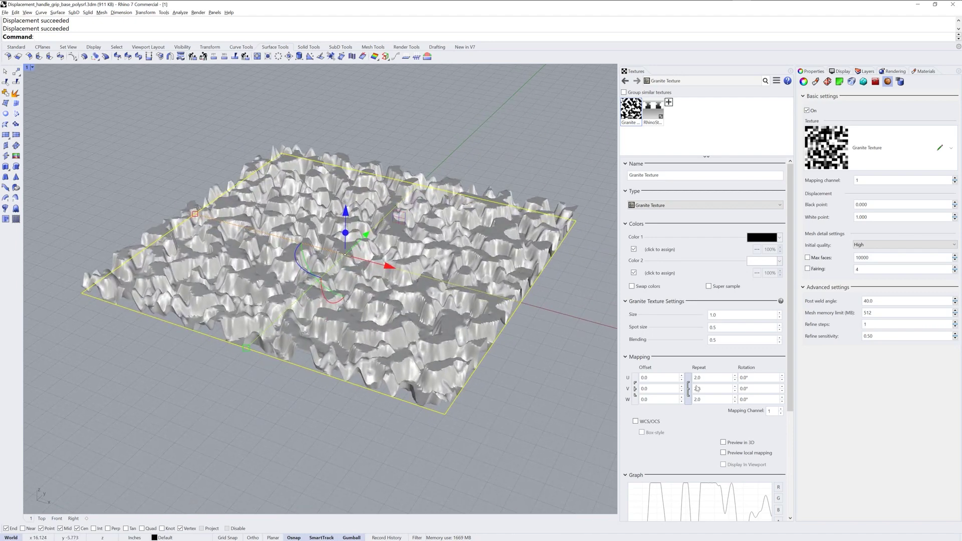
Reduce the Granite Texture's linked mapping repeat to 0.5 to enlarge the displacement pattern.
{"action": "double_click", "coordinate": [708, 377]}
{"action": "type", "text": "0.5"}
{"action": "key", "text": "Return"}
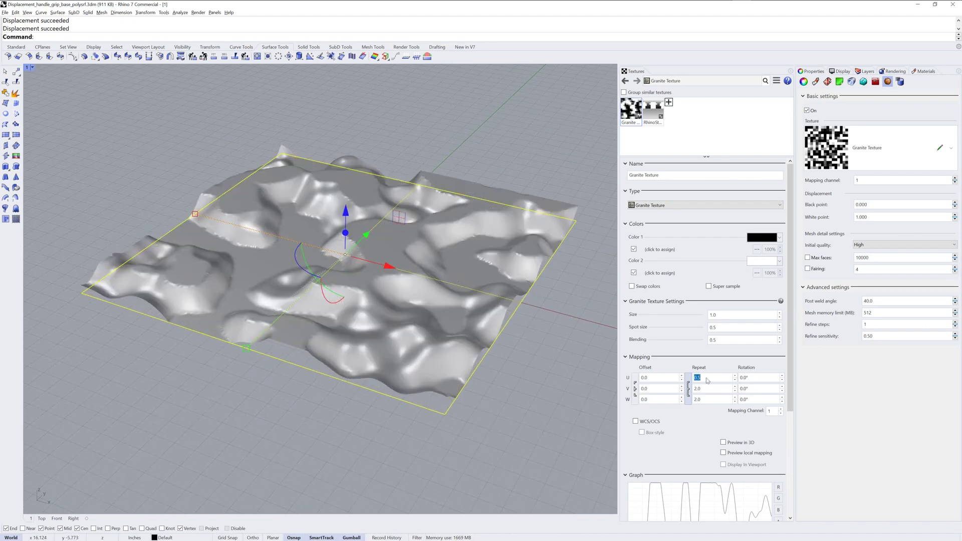
{"action": "right_click_drag", "start_coordinate": [508, 321], "coordinate": [496, 353]}
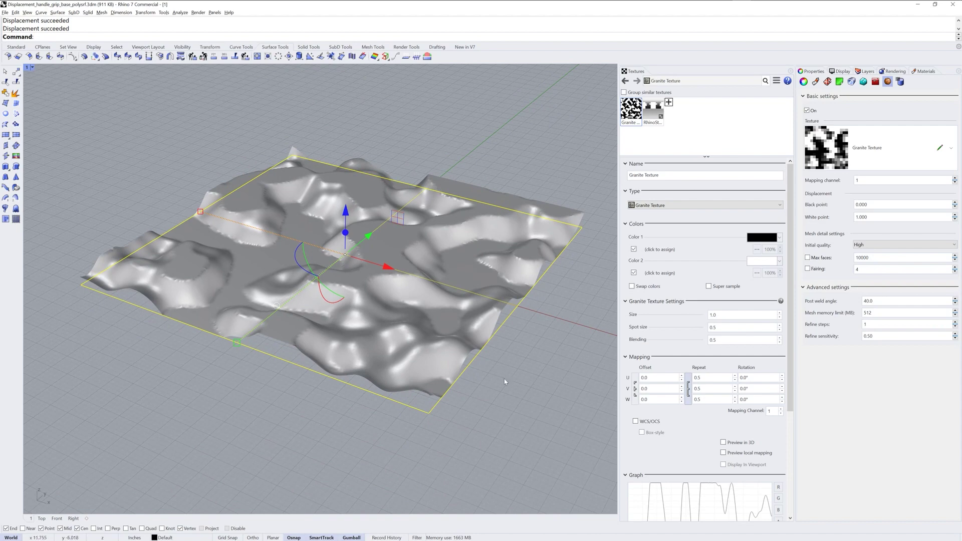
Return the Granite Texture's linked mapping repeat to 1.
{"action": "double_click", "coordinate": [697, 377]}
{"action": "type", "text": "1"}
{"action": "key", "text": "Return"}
Set the displacement's refine sensitivity to 1 while viewing the jagged ridge edges up close.
{"action": "scroll", "coordinate": [413, 290], "scroll_direction": "up", "scroll_amount": 5}
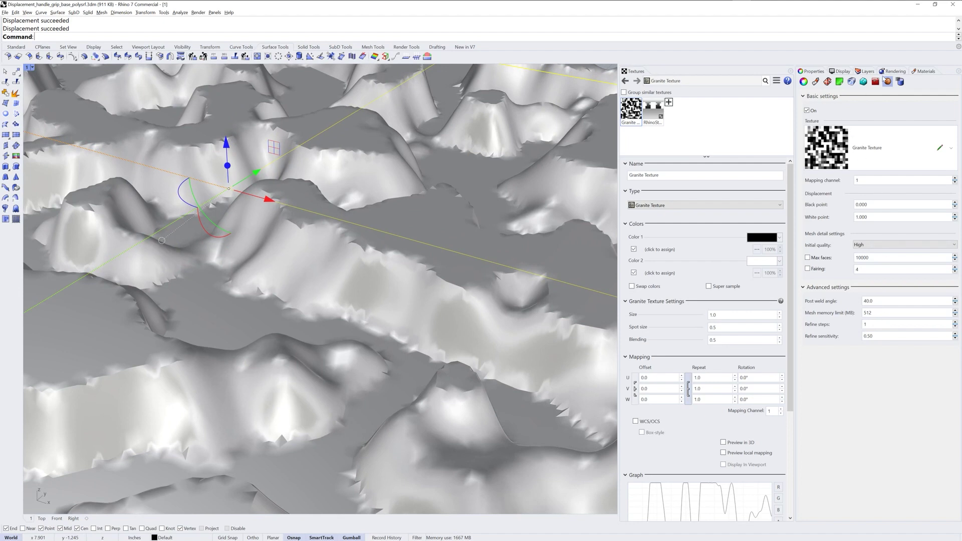
{"action": "double_click", "coordinate": [886, 337]}
{"action": "type", "text": "1"}
{"action": "key", "text": "Return"}
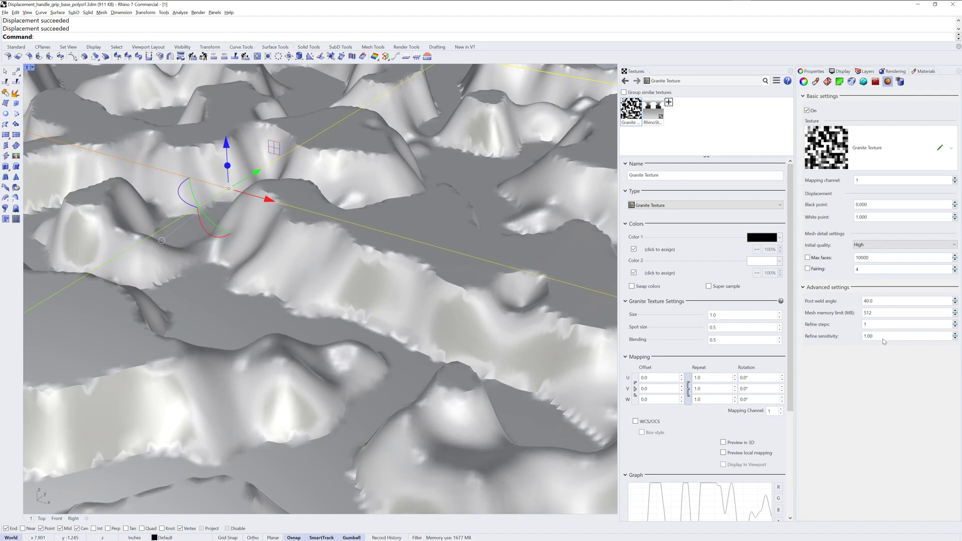
Toggle the displacement's Fairing option on and off, and set the refine steps to 2.
{"action": "left_click", "coordinate": [808, 270]}
{"action": "left_click", "coordinate": [808, 268]}
{"action": "double_click", "coordinate": [865, 324]}
{"action": "type", "text": "2"}
{"action": "key", "text": "Return"}
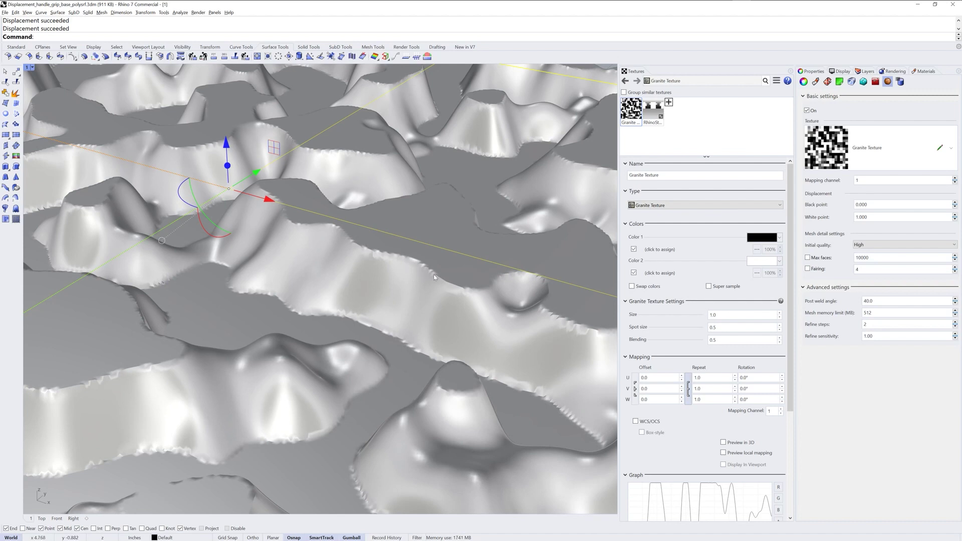
Set the displacement's refine steps back to 1 and its refine sensitivity back to 0.5.
{"action": "double_click", "coordinate": [865, 324]}
{"action": "type", "text": "1"}
{"action": "key", "text": "Return"}
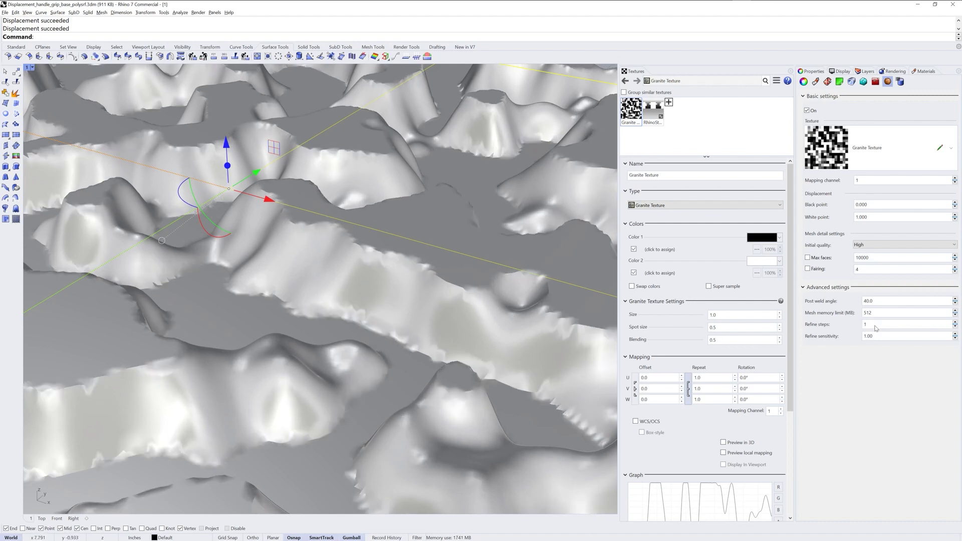
{"action": "double_click", "coordinate": [868, 336]}
{"action": "type", "text": "0.5"}
{"action": "key", "text": "Return"}
Raise the displacement's initial quality to Very high and its refine sensitivity to 1.
{"action": "left_click", "coordinate": [877, 245]}
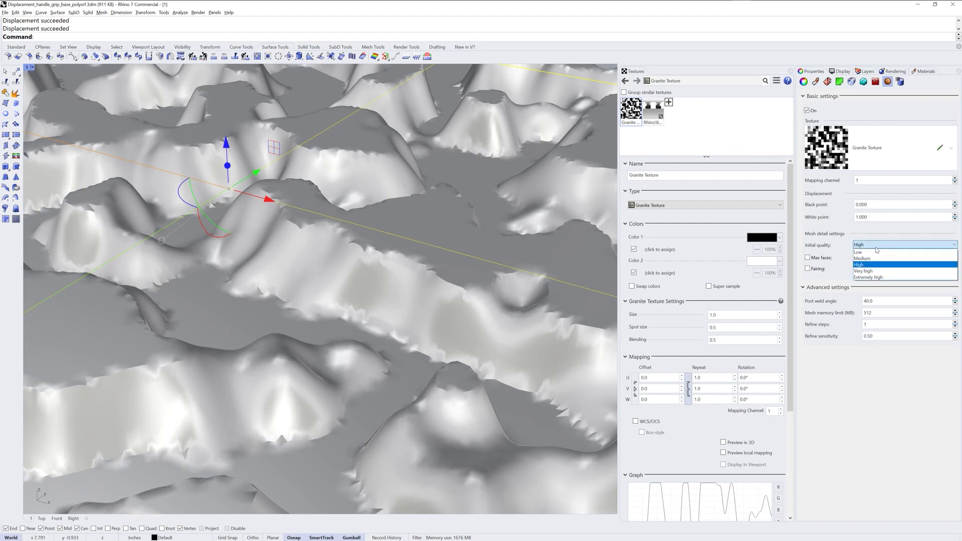
{"action": "left_click", "coordinate": [877, 272]}
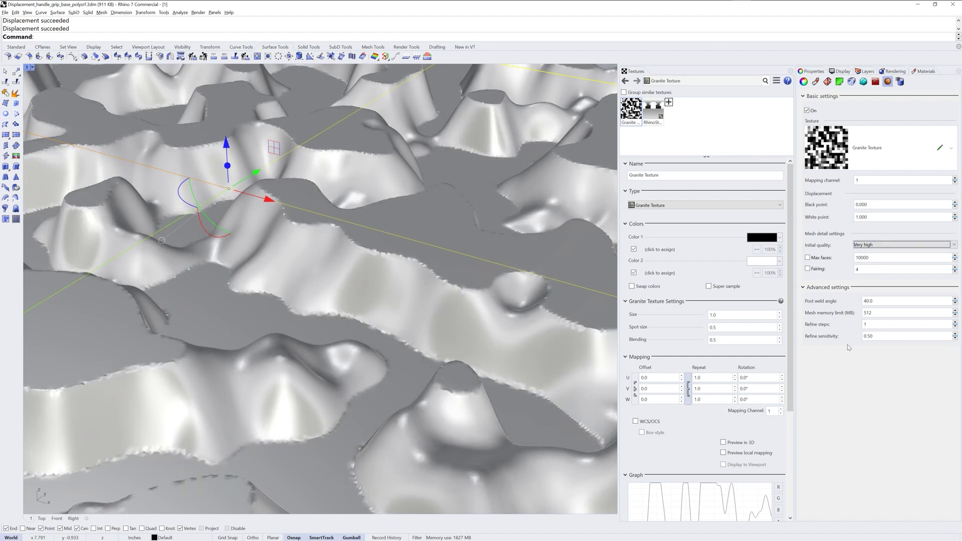
{"action": "double_click", "coordinate": [868, 336]}
{"action": "type", "text": "1"}
{"action": "key", "text": "Return"}
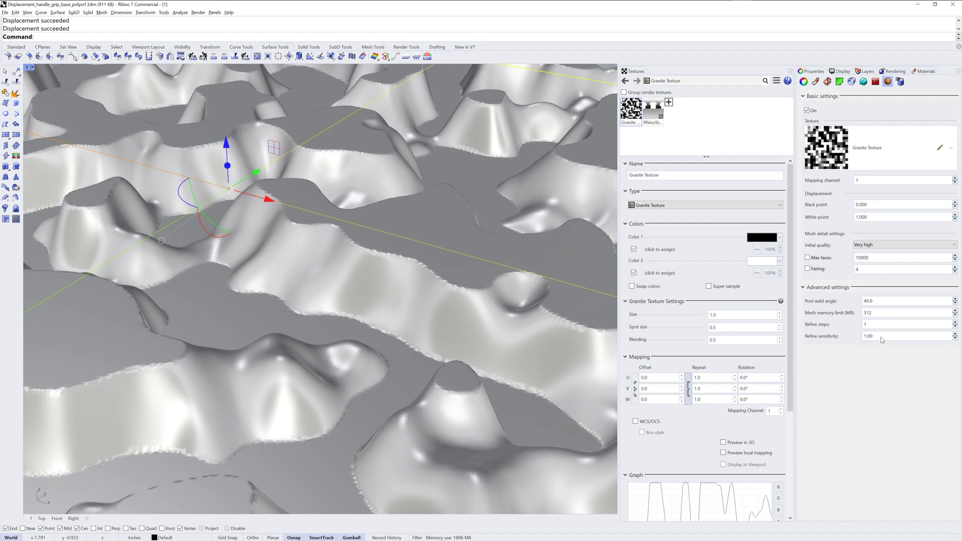
Toggle Fairing on and off, then return the displacement's initial quality to High and refine sensitivity to 0.5.
{"action": "left_click", "coordinate": [808, 269]}
{"action": "left_click", "coordinate": [808, 269]}
{"action": "left_click", "coordinate": [877, 246]}
{"action": "left_click", "coordinate": [876, 265]}
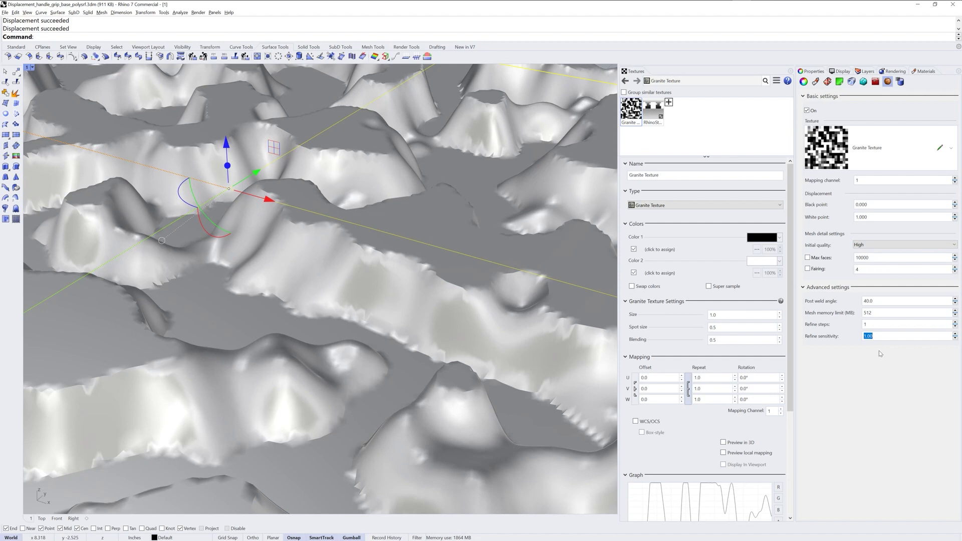
{"action": "type", "text": "0.5"}
{"action": "key", "text": "Return"}
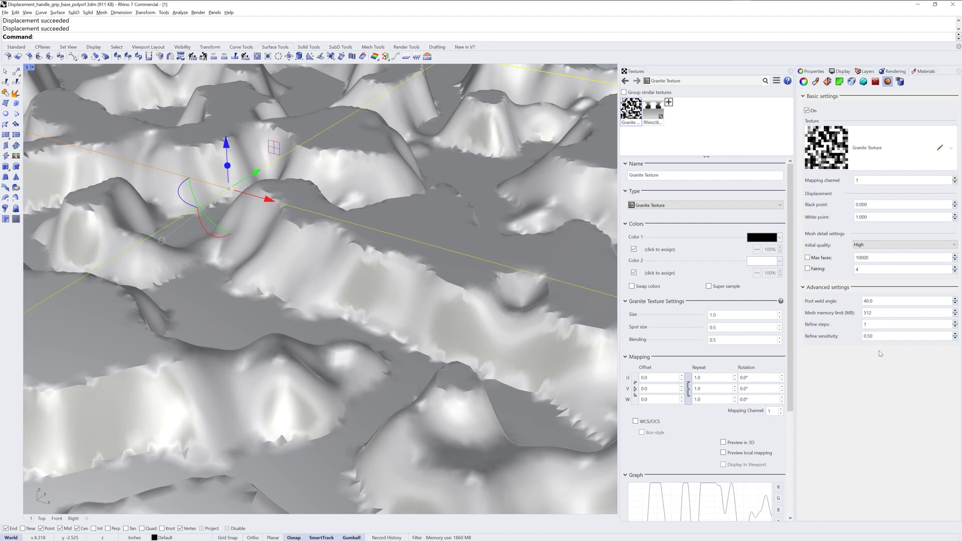
Examine the surface's mesh structure by running ShowRenderMesh, and hide it again with HideRenderMesh.
{"action": "left_click", "coordinate": [806, 82]}
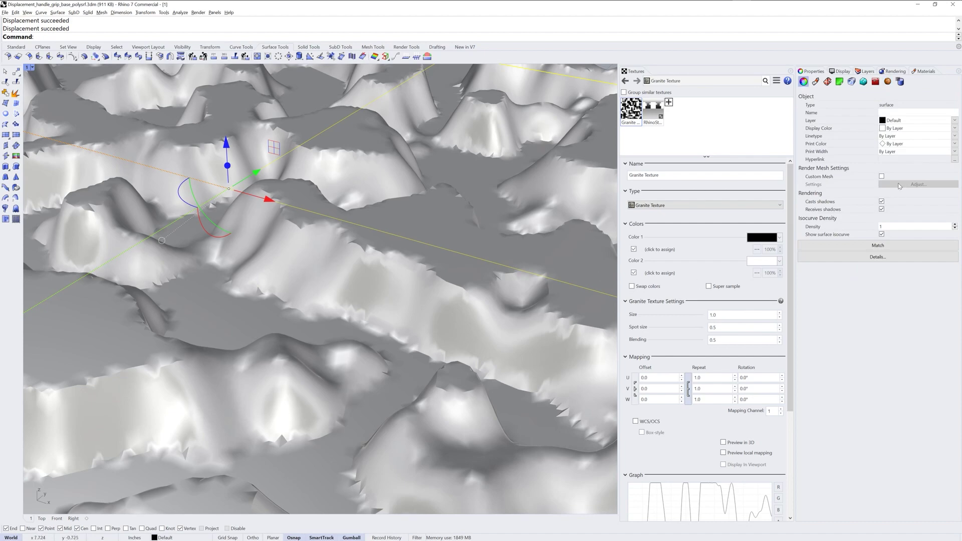
{"action": "scroll", "coordinate": [467, 296], "scroll_direction": "down", "scroll_amount": 3}
{"action": "right_click_drag", "start_coordinate": [454, 313], "coordinate": [448, 293], "text": "shift"}
{"action": "type", "text": "ShowRenderMesh"}
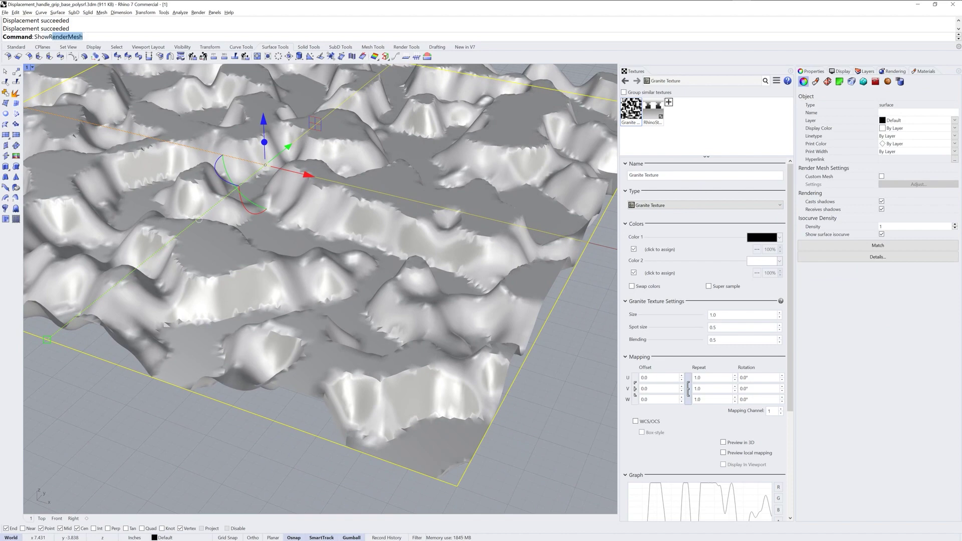
{"action": "key", "text": "Return"}
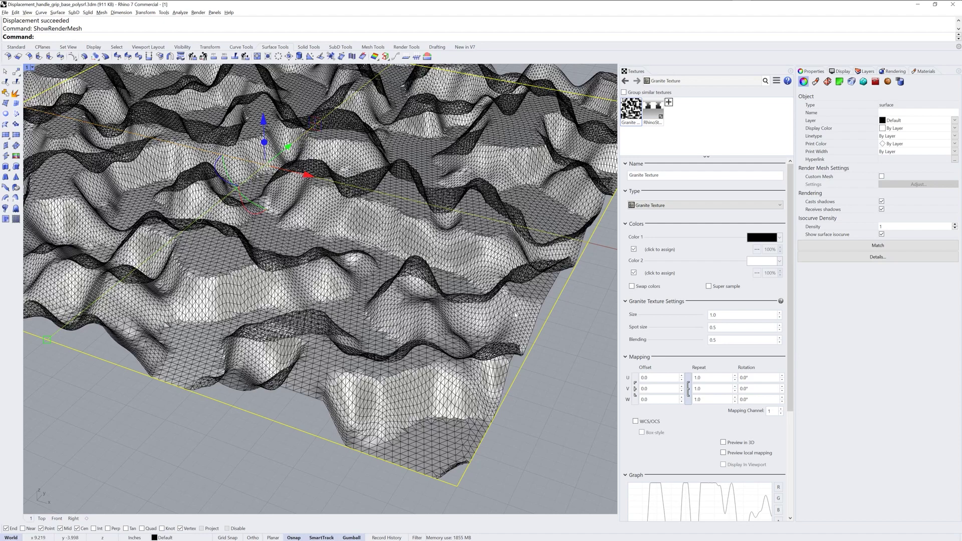
{"action": "type", "text": "HideRenderMesh"}
{"action": "key", "text": "Return"}
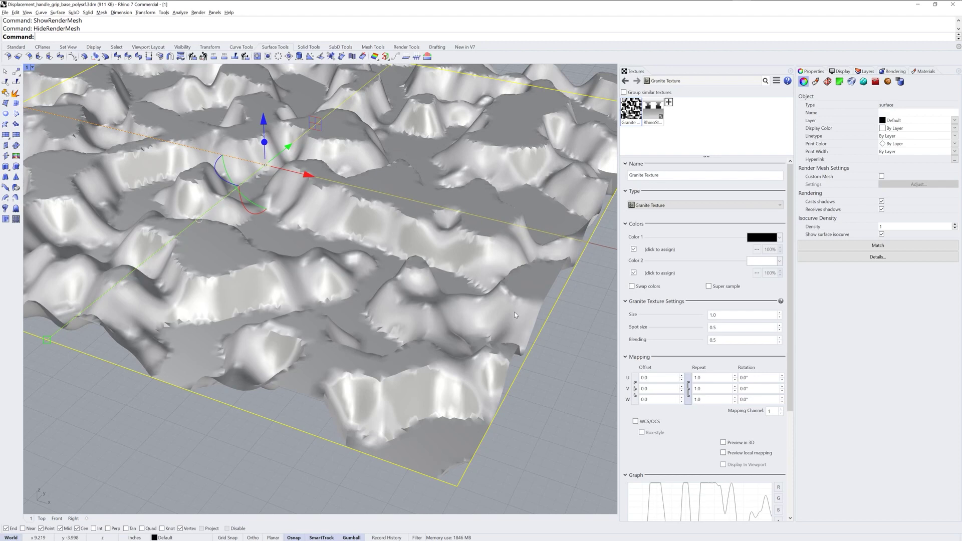
Enable a custom render mesh for the surface, turn off Simple planes in its detailed options, and preview the mesh.
{"action": "left_click", "coordinate": [881, 176]}
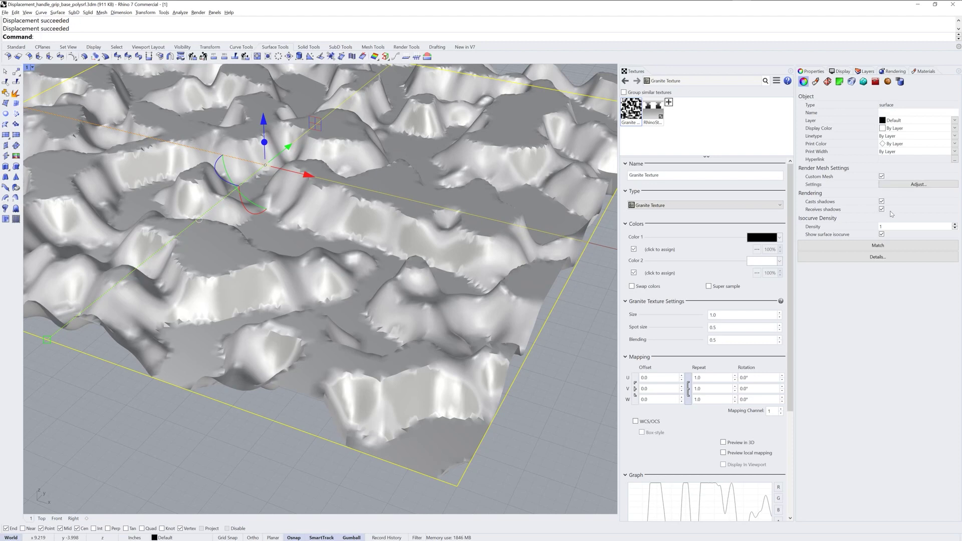
{"action": "left_click", "coordinate": [914, 187]}
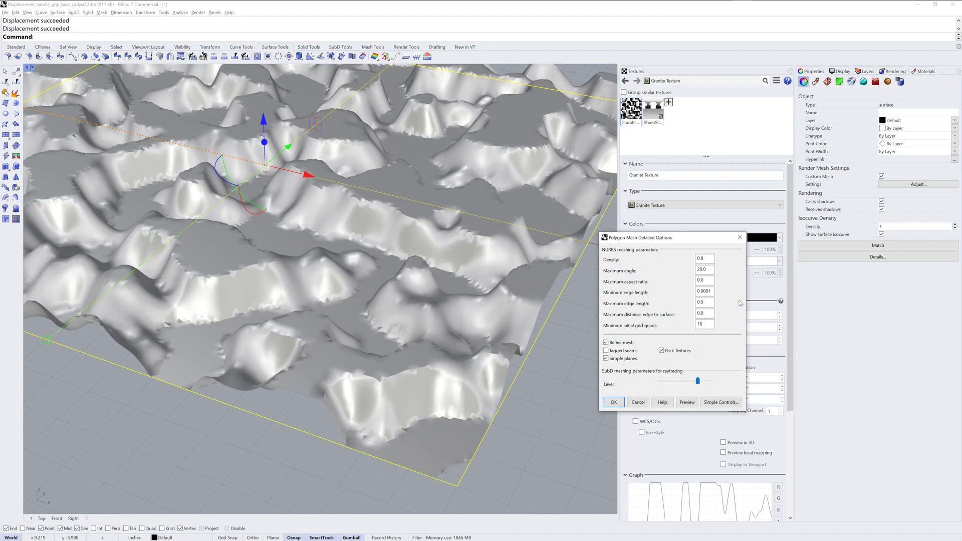
{"action": "left_click", "coordinate": [606, 358]}
{"action": "left_click", "coordinate": [686, 402]}
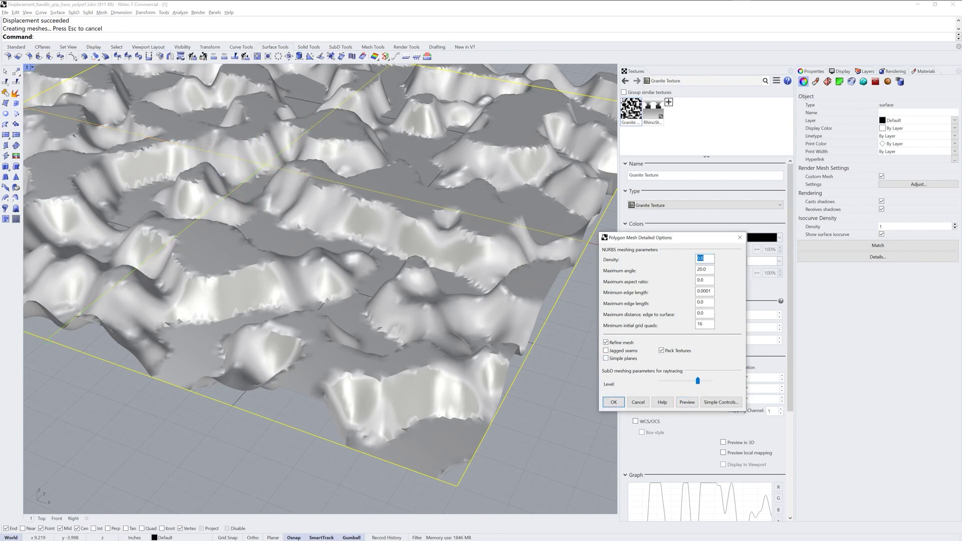
Set mesh density to 1, maximum angle and minimum initial grid quads to 0, minimum and maximum edge length to .1, then preview and apply.
{"action": "type", "text": "1"}
{"action": "key", "text": "Tab"}
{"action": "type", "text": "0"}
{"action": "key", "text": "Tab"}
{"action": "key", "text": "Tab"}
{"action": "type", "text": "0"}
{"action": "key", "text": "Tab"}
{"action": "key", "text": "Tab"}
{"action": "key", "text": "Tab"}
{"action": "type", "text": "0"}
{"action": "key", "text": "BackSpace"}
{"action": "type", "text": ".1"}
{"action": "key", "text": "Tab"}
{"action": "type", "text": ".1"}
{"action": "left_click", "coordinate": [687, 402]}
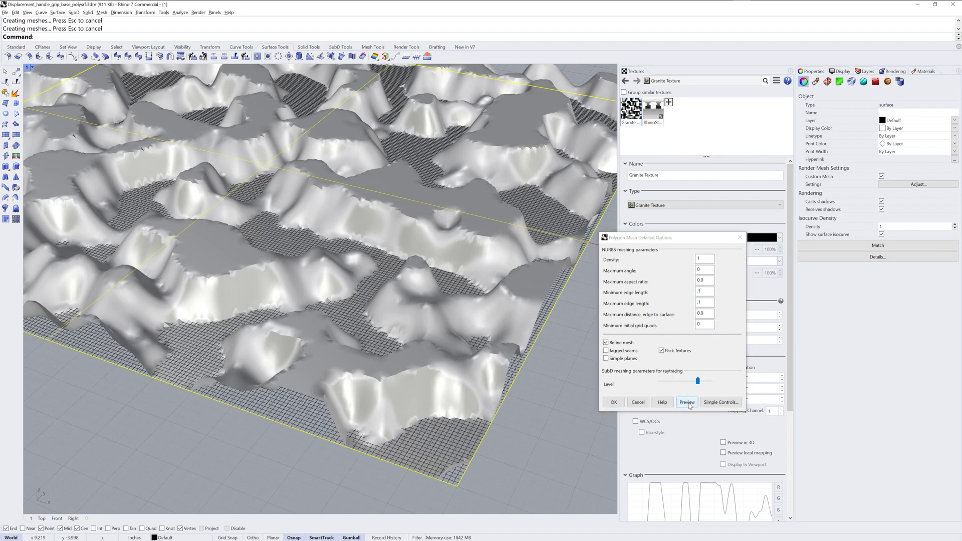
{"action": "left_click", "coordinate": [613, 403]}
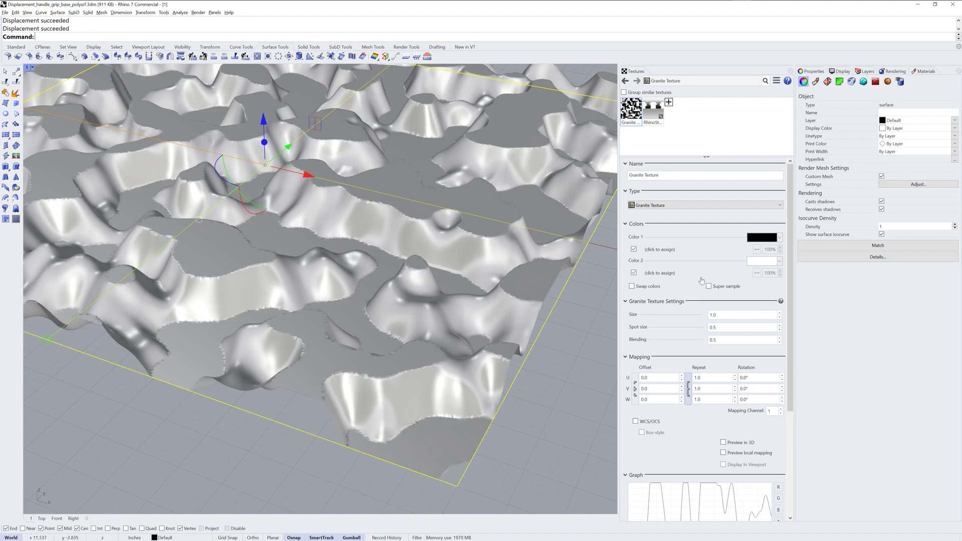
Lower the displacement's initial quality to Medium.
{"action": "left_click", "coordinate": [887, 82]}
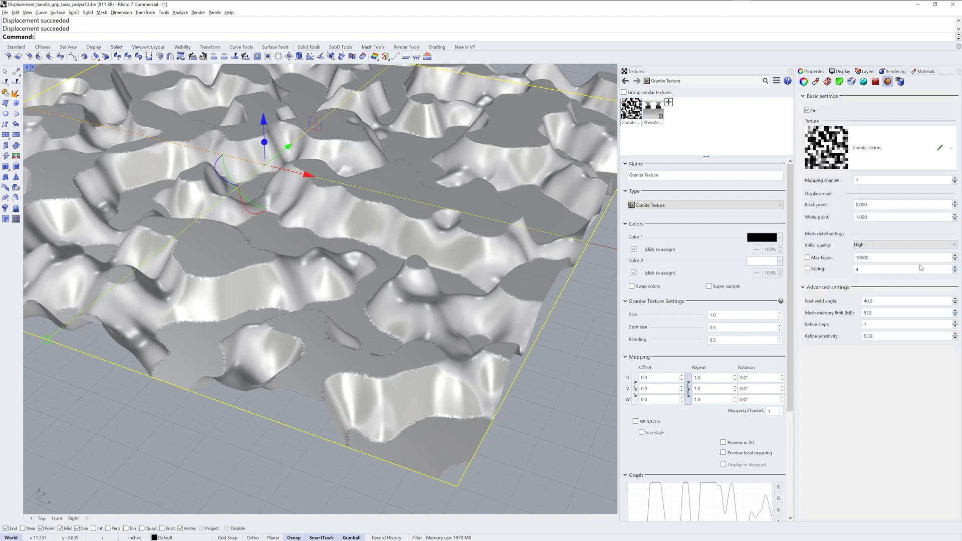
{"action": "left_click", "coordinate": [905, 246]}
{"action": "left_click", "coordinate": [897, 261]}
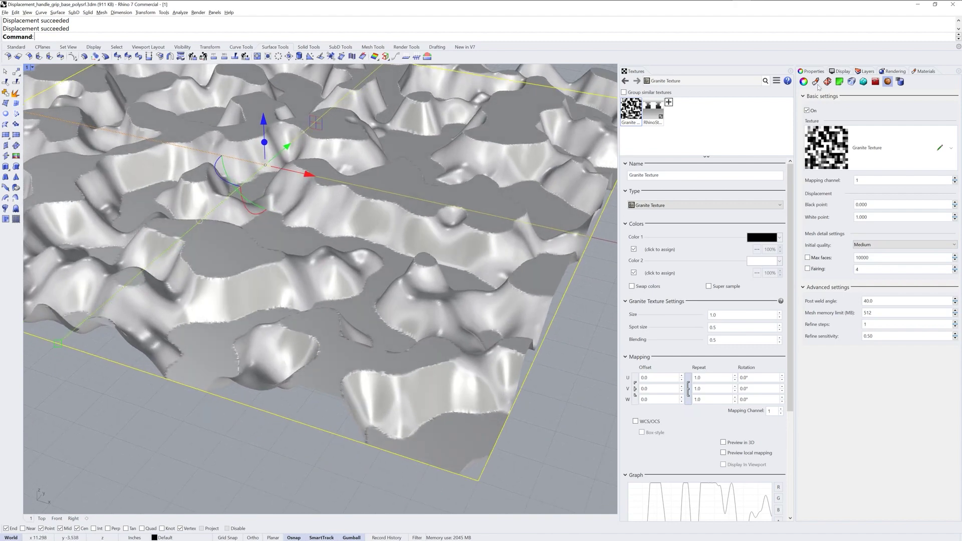
Turn off the surface's custom render mesh and set the displacement's initial quality to High for comparison.
{"action": "left_click", "coordinate": [803, 82]}
{"action": "left_click", "coordinate": [882, 177]}
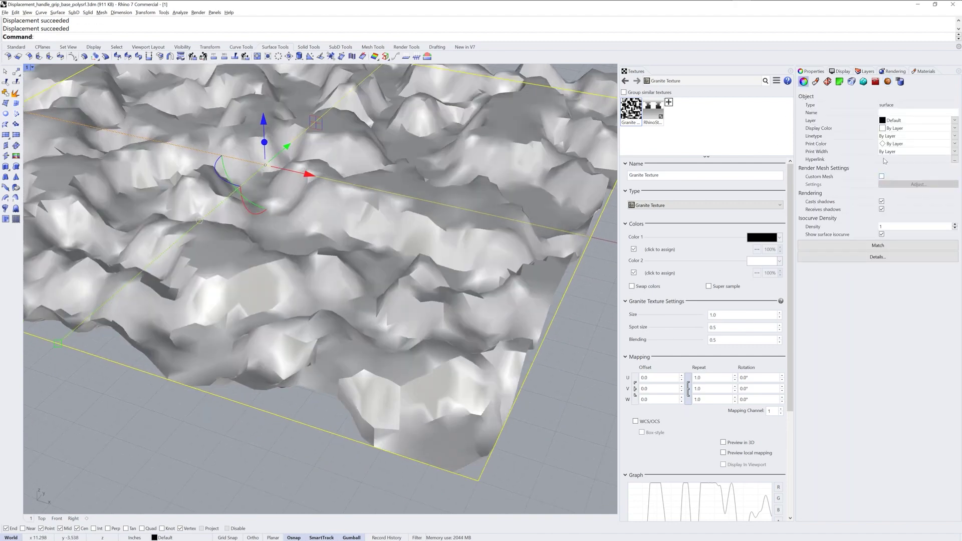
{"action": "left_click", "coordinate": [888, 82]}
{"action": "left_click", "coordinate": [898, 246]}
{"action": "left_click", "coordinate": [882, 265]}
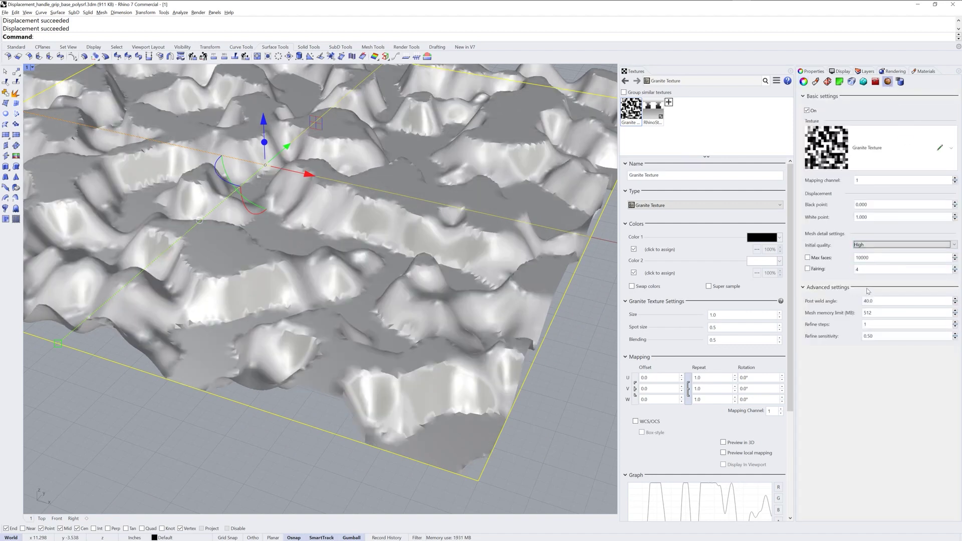
Set the displacement's initial quality back to Medium and re-enable the surface's custom render mesh.
{"action": "left_click", "coordinate": [887, 245]}
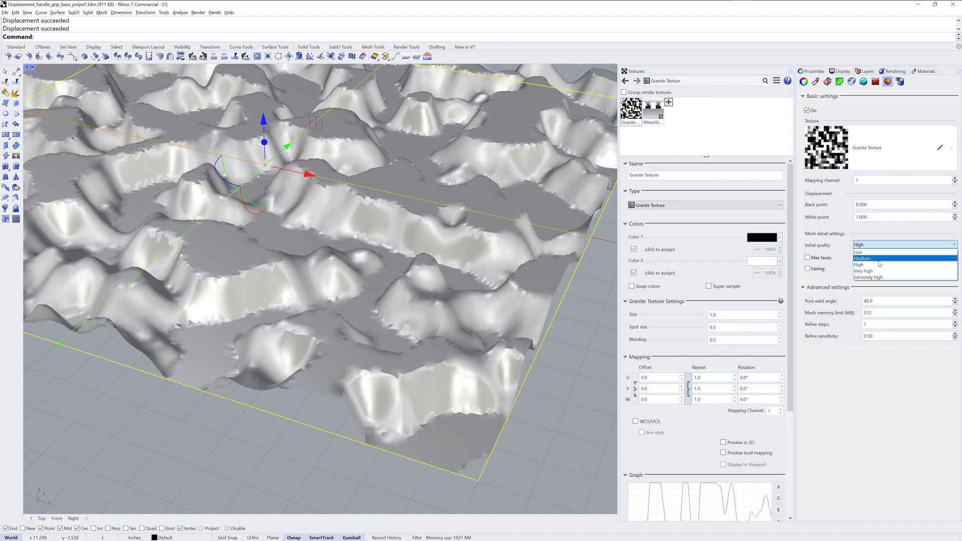
{"action": "left_click", "coordinate": [879, 260]}
{"action": "left_click", "coordinate": [803, 82]}
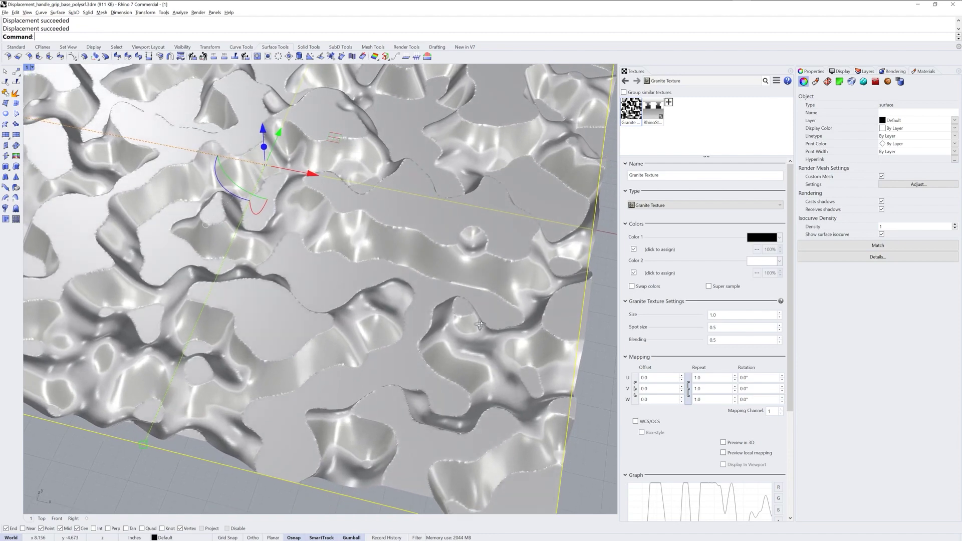
Extract the displaced surface's render mesh as a separate mesh with ExtractRenderMesh.
{"action": "scroll", "coordinate": [476, 313], "scroll_direction": "down", "scroll_amount": 10}
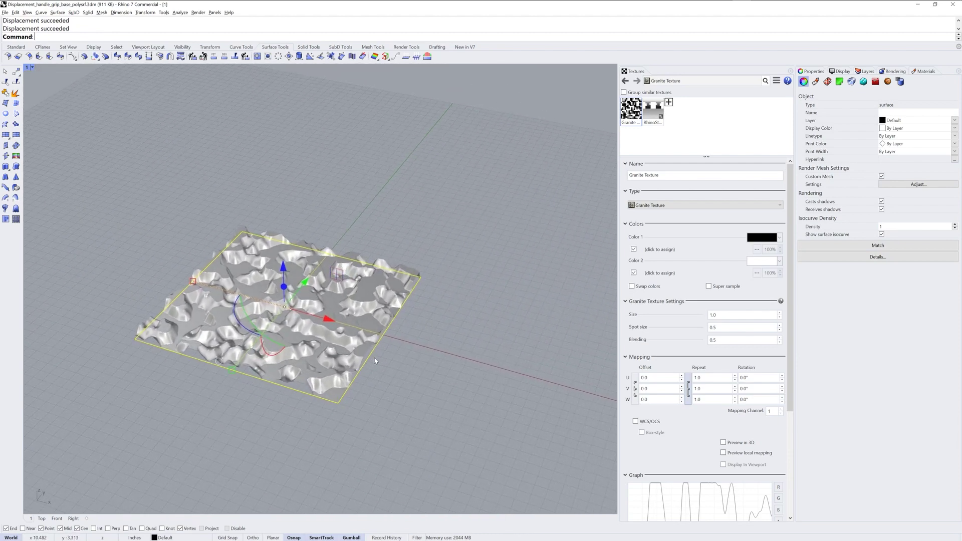
{"action": "scroll", "coordinate": [373, 356], "scroll_direction": "up", "scroll_amount": 6}
{"action": "right_click_drag", "start_coordinate": [399, 327], "coordinate": [410, 326], "text": "shift"}
{"action": "type", "text": "ExtractRenderMesh"}
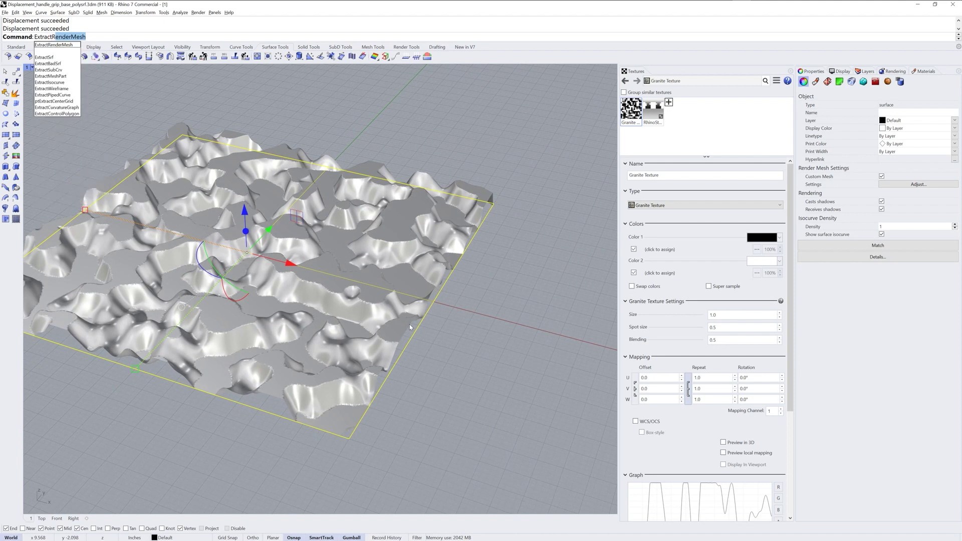
{"action": "key", "text": "Return"}
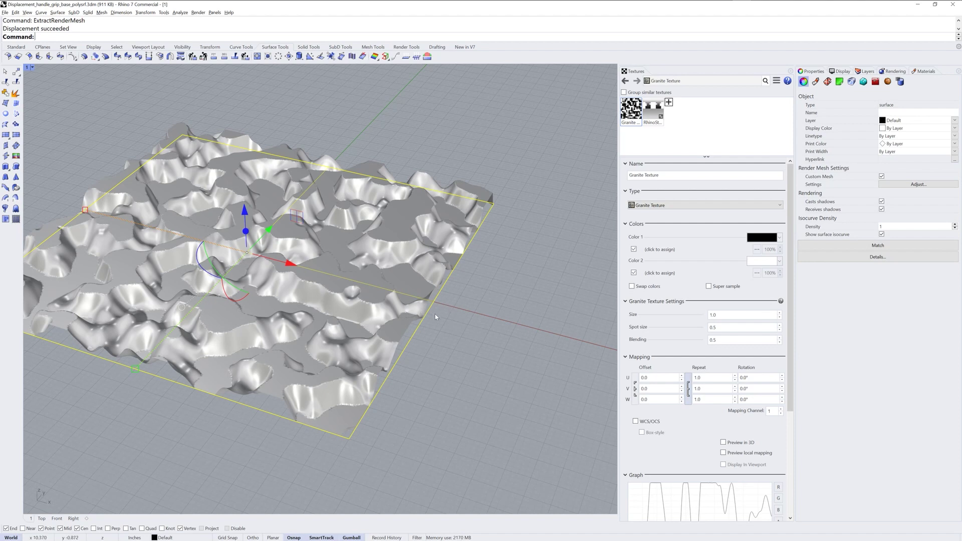
Move the extracted mesh along the green gumball axis so it sits clear of the displaced surface.
{"action": "left_click", "coordinate": [421, 298]}
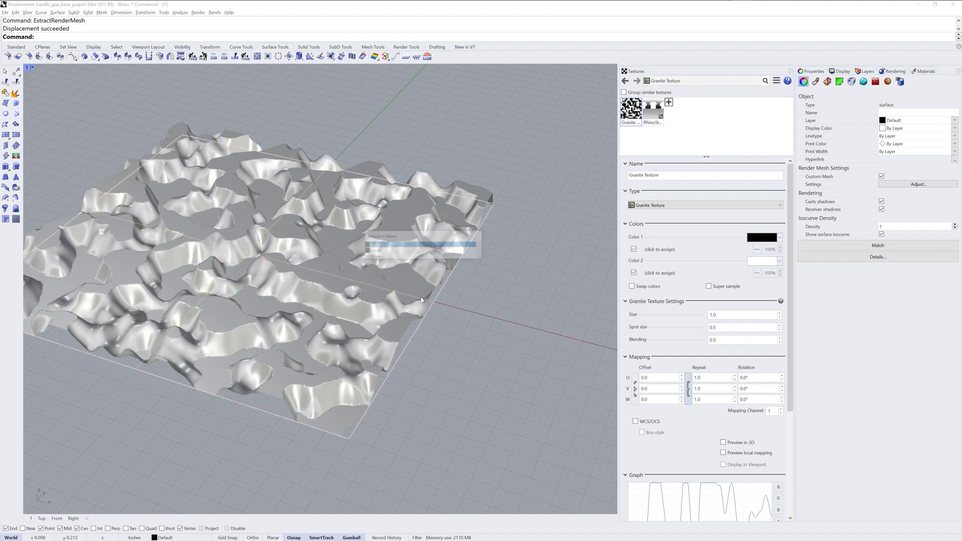
{"action": "left_click", "coordinate": [401, 254]}
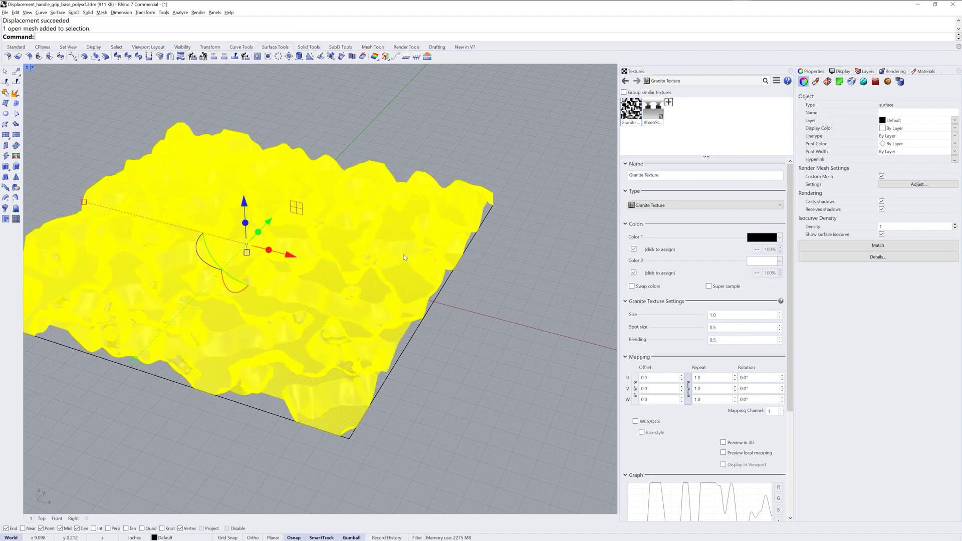
{"action": "right_click_drag", "start_coordinate": [409, 268], "coordinate": [411, 369]}
{"action": "key", "text": "alt"}
{"action": "left_click_drag", "start_coordinate": [281, 288], "coordinate": [488, 232]}
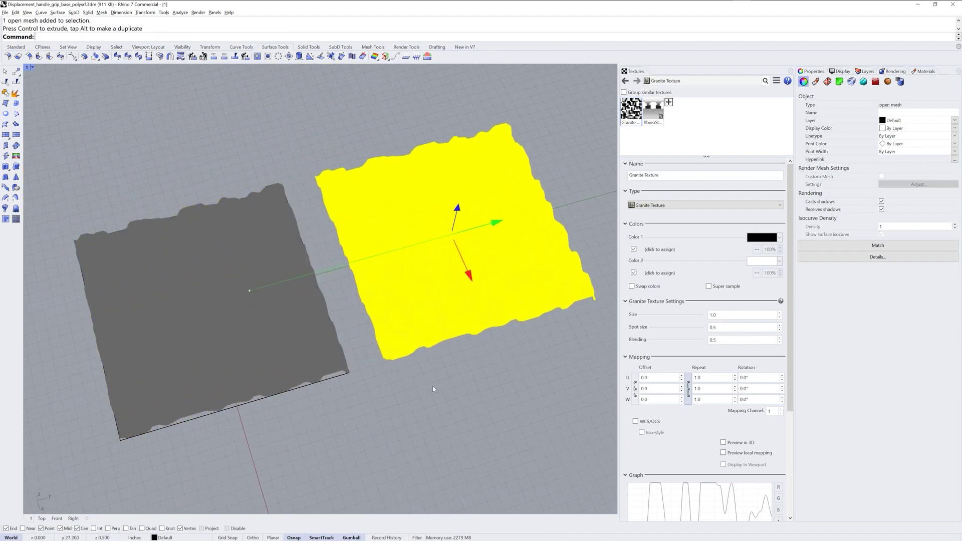
{"action": "left_click", "coordinate": [434, 389]}
{"action": "right_click_drag", "start_coordinate": [431, 387], "coordinate": [501, 346]}
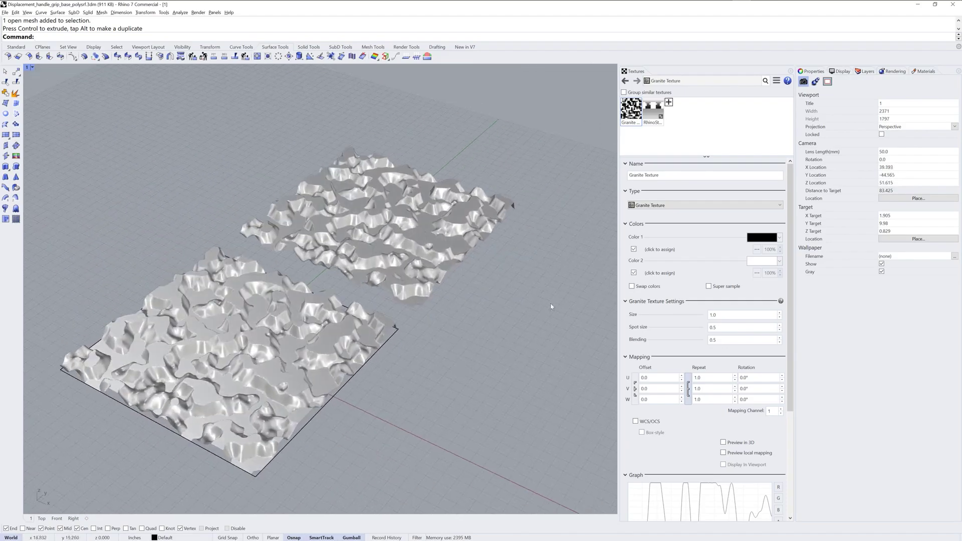
Show mesh wires in the Shaded viewport to examine the extracted mesh's polygon density, and hide them again.
{"action": "left_click", "coordinate": [844, 72]}
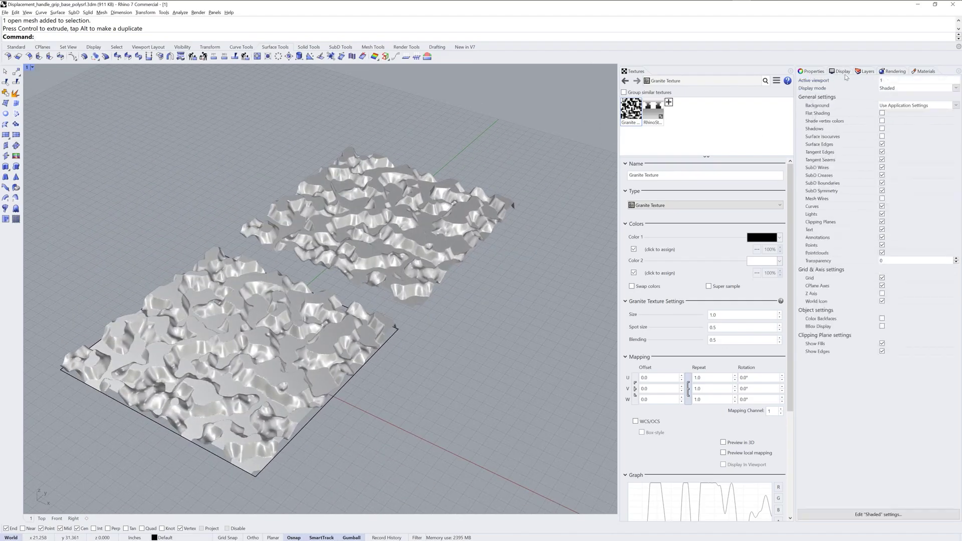
{"action": "left_click", "coordinate": [882, 198]}
{"action": "right_click_drag", "start_coordinate": [431, 321], "coordinate": [452, 315]}
{"action": "scroll", "coordinate": [452, 314], "scroll_direction": "up", "scroll_amount": 10}
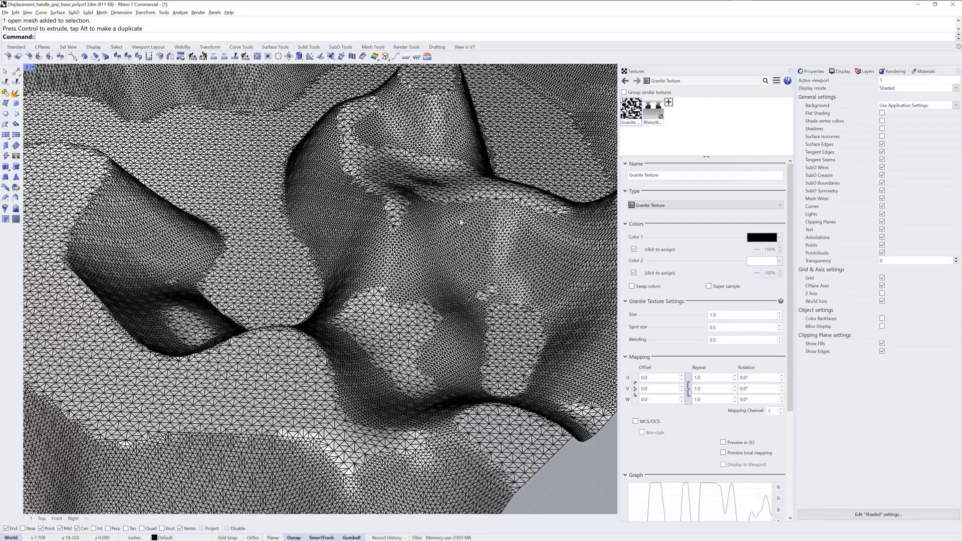
{"action": "scroll", "coordinate": [461, 222], "scroll_direction": "down", "scroll_amount": 10}
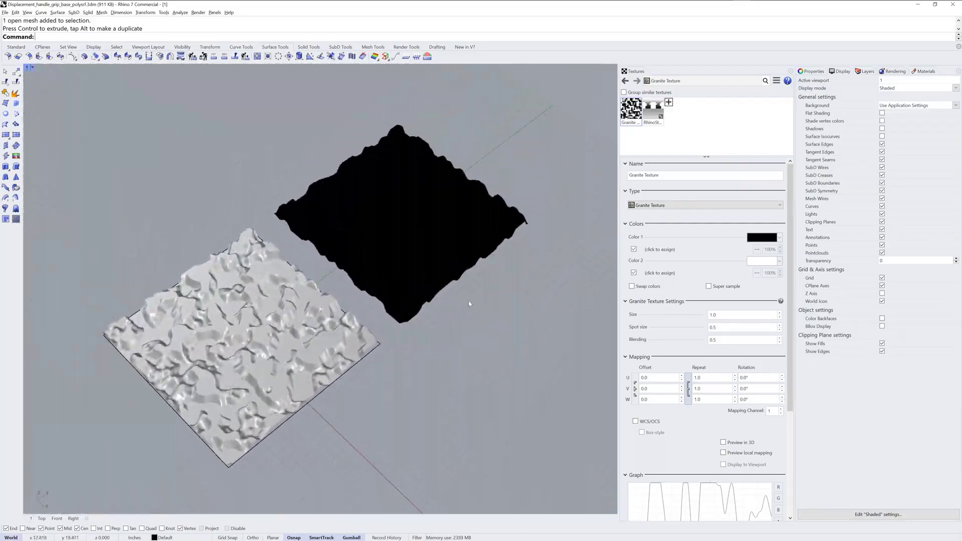
{"action": "left_click", "coordinate": [882, 199]}
{"action": "right_click_drag", "start_coordinate": [426, 345], "coordinate": [438, 348]}
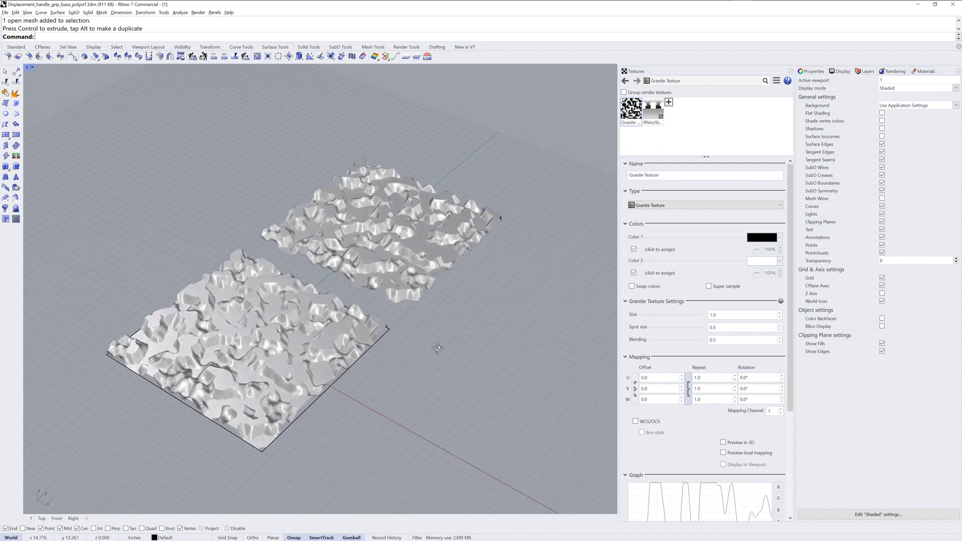
Turn off displacement on the original 20-inch plane.
{"action": "left_click", "coordinate": [364, 361]}
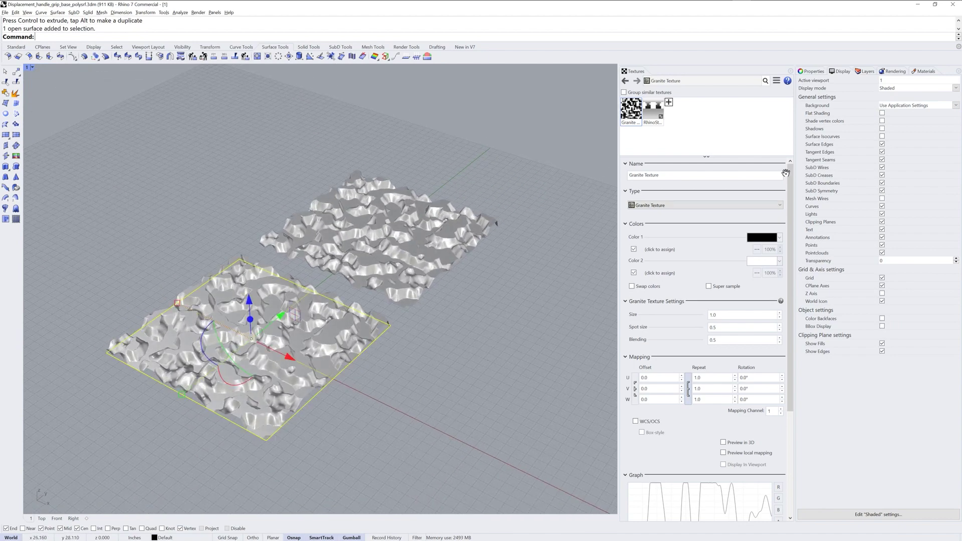
{"action": "left_click", "coordinate": [887, 81]}
{"action": "left_click", "coordinate": [806, 110]}
{"action": "left_click", "coordinate": [425, 349]}
{"action": "right_click_drag", "start_coordinate": [426, 349], "coordinate": [517, 263]}
{"action": "scroll", "coordinate": [431, 288], "scroll_direction": "up", "scroll_amount": 5}
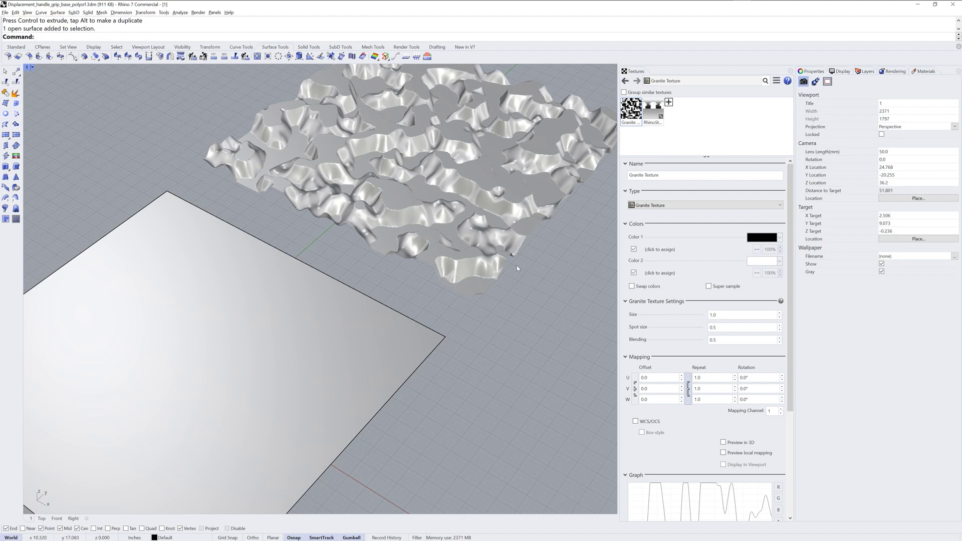
Add a Substance material from the file train_wood_dock.sbsar.
{"action": "left_click", "coordinate": [922, 73]}
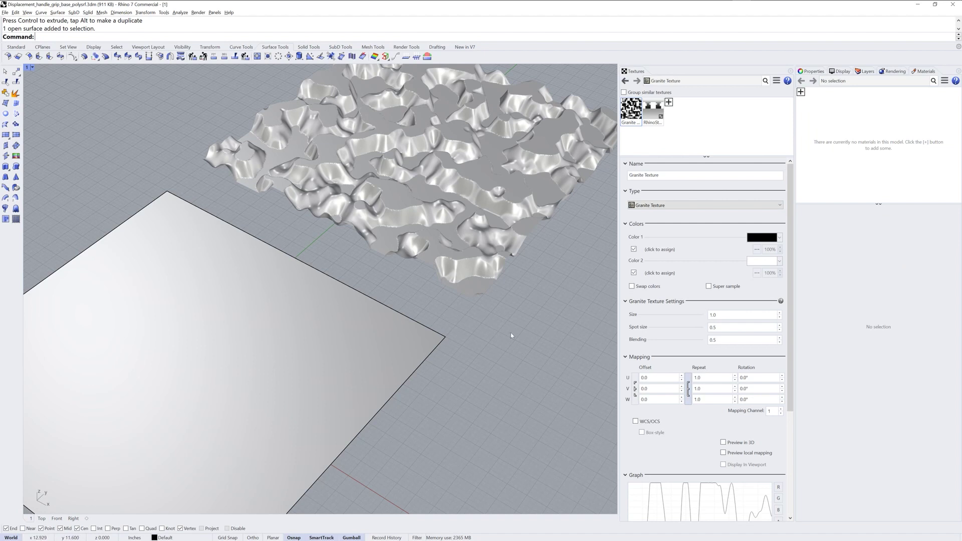
{"action": "left_click", "coordinate": [802, 92]}
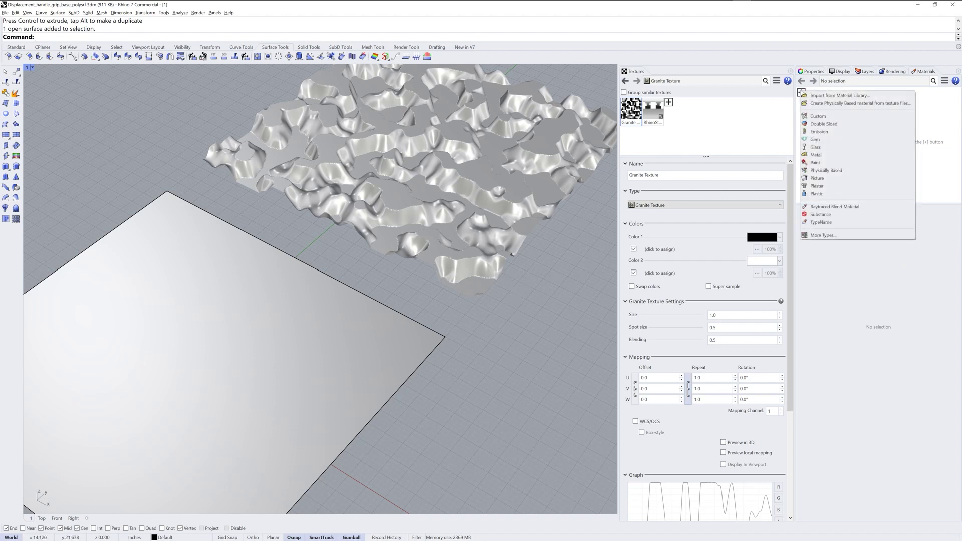
{"action": "left_click", "coordinate": [859, 215]}
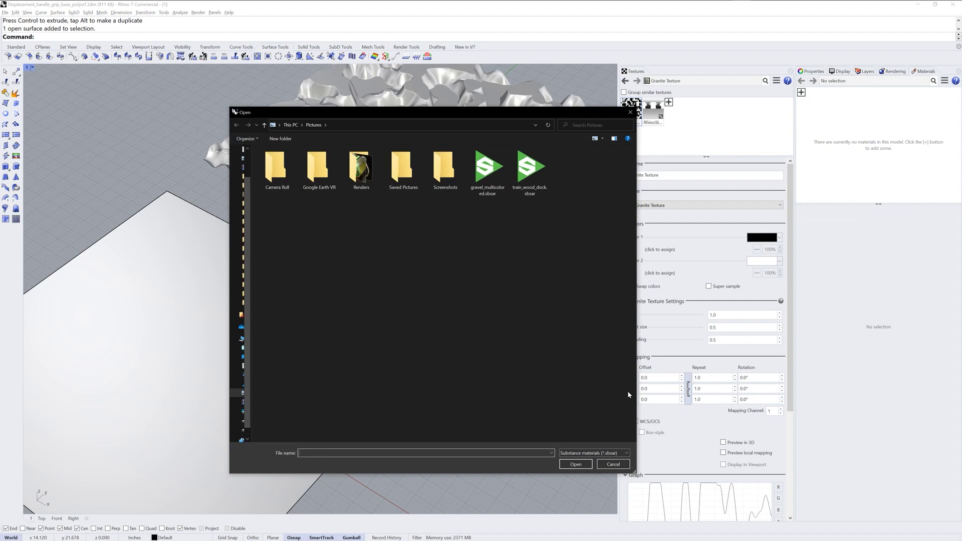
{"action": "left_click", "coordinate": [530, 168]}
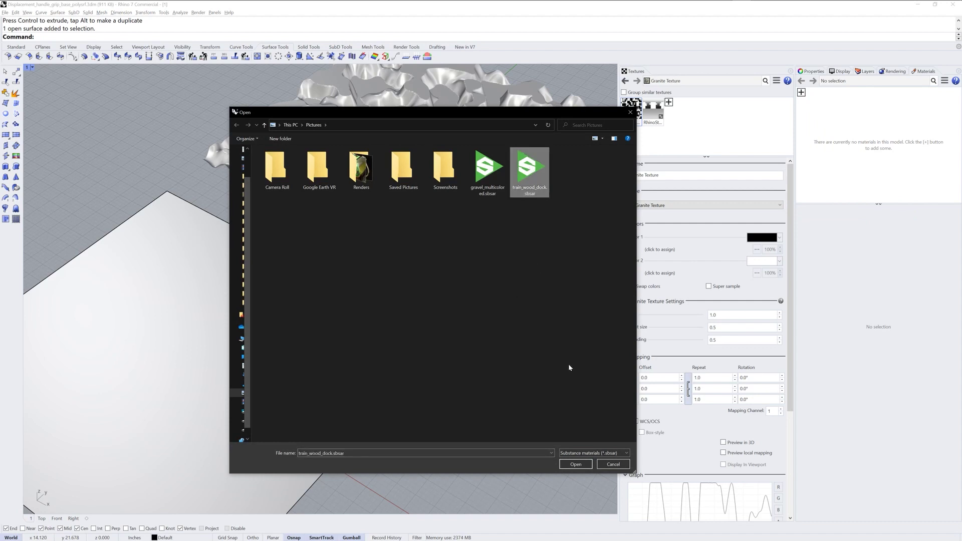
{"action": "left_click", "coordinate": [575, 465]}
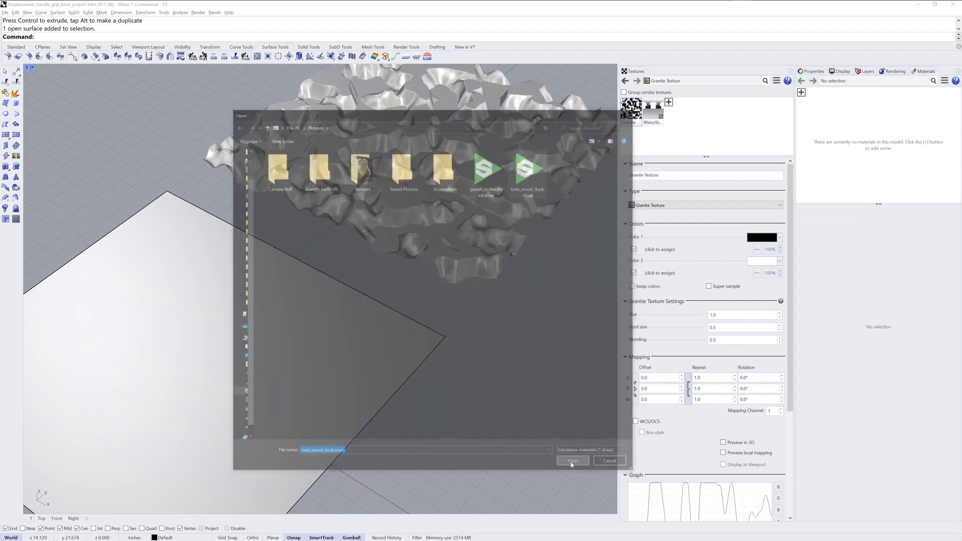
Assign the Train Wood Dock material to the original plane.
{"action": "left_click", "coordinate": [388, 375]}
{"action": "right_click", "coordinate": [807, 98]}
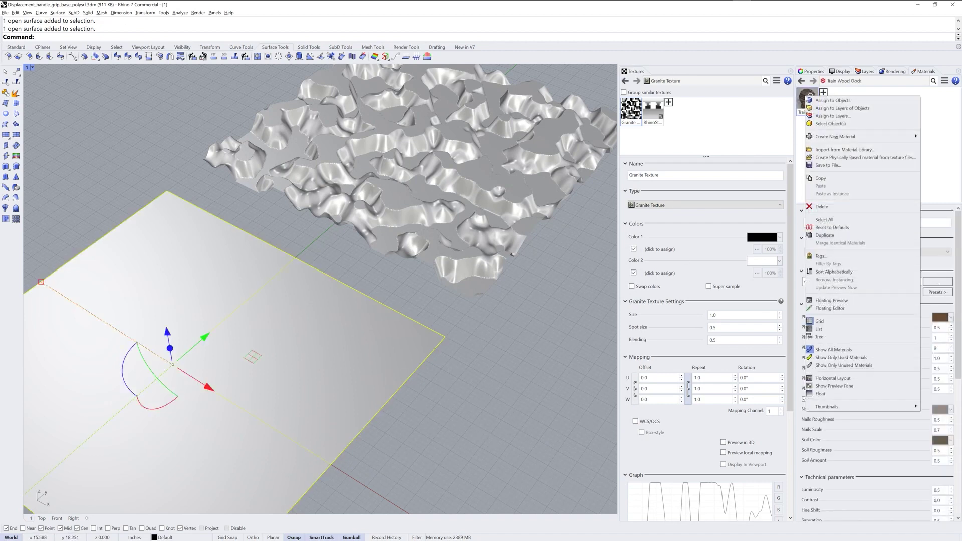
{"action": "left_click", "coordinate": [814, 101]}
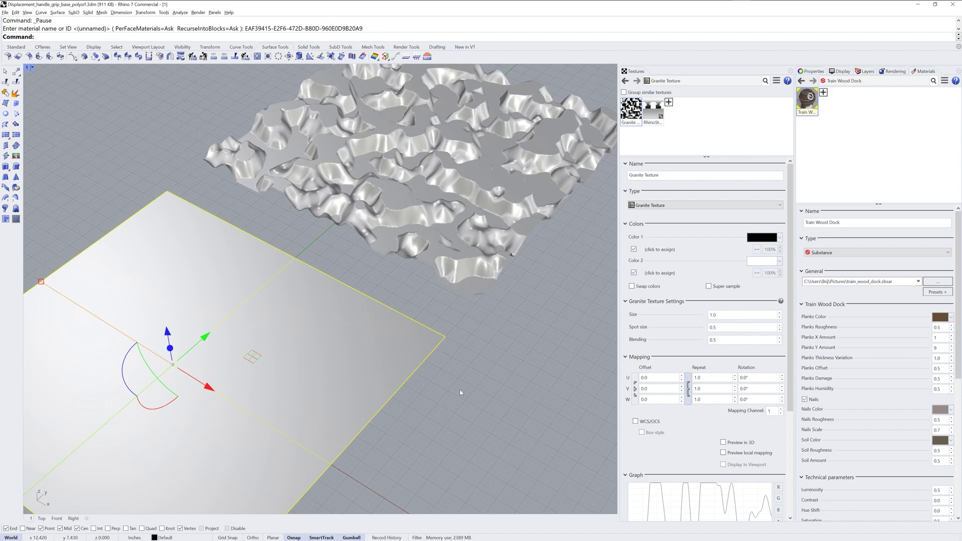
Set the perspective viewport to Rendered display mode and turn off the ground plane.
{"action": "mouse_move", "coordinate": [453, 399]}
{"action": "right_mouse_down"}
{"action": "mouse_move", "coordinate": [546, 283]}
{"action": "mouse_move", "coordinate": [407, 264]}
{"action": "right_mouse_up"}
{"action": "left_click", "coordinate": [32, 67]}
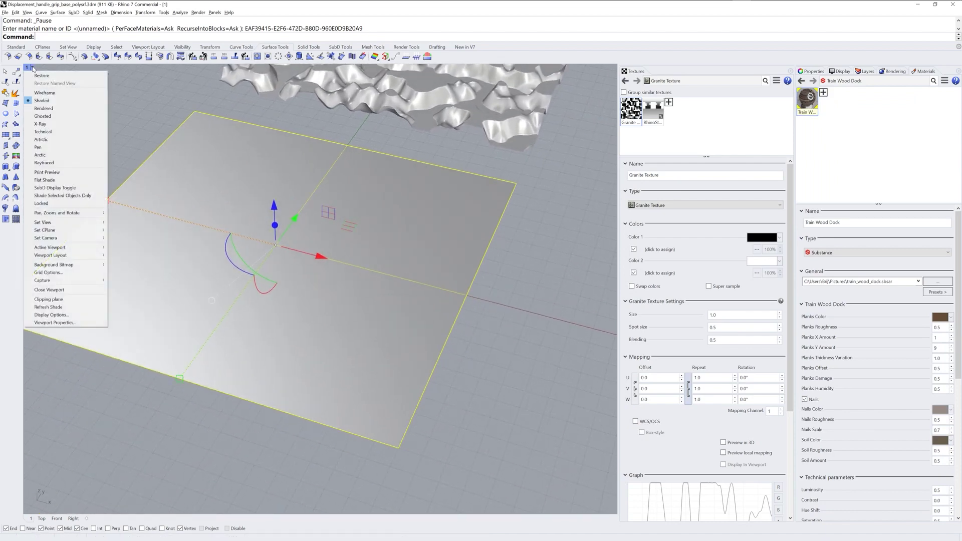
{"action": "left_click", "coordinate": [44, 108]}
{"action": "right_click_drag", "start_coordinate": [474, 332], "coordinate": [528, 355], "text": "shift"}
{"action": "left_click", "coordinate": [893, 72]}
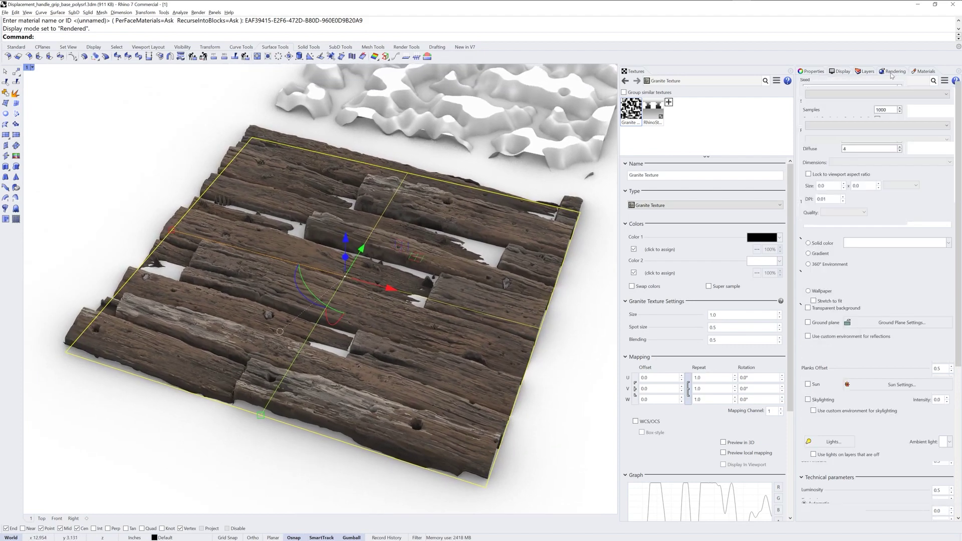
{"action": "left_click", "coordinate": [808, 323]}
{"action": "right_click_drag", "start_coordinate": [471, 351], "coordinate": [430, 365]}
{"action": "scroll", "coordinate": [430, 364], "scroll_direction": "up", "scroll_amount": 5}
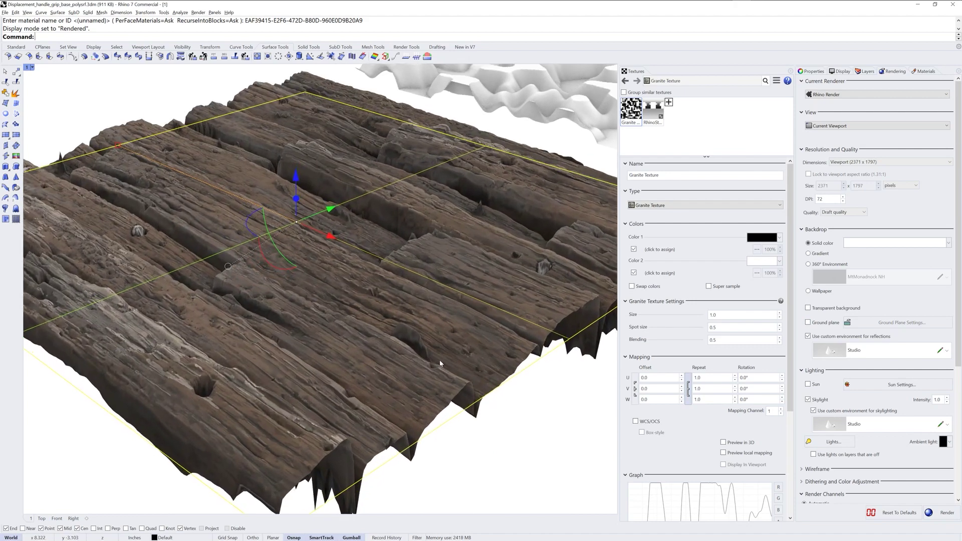
Turn off the custom render mesh on the wood plane to compare the displacement detail.
{"action": "left_click", "coordinate": [815, 72]}
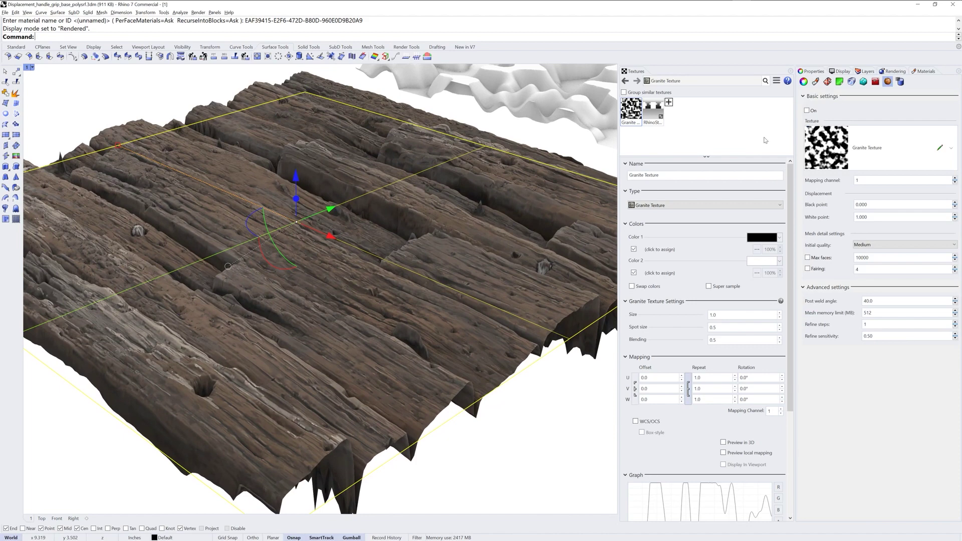
{"action": "left_click", "coordinate": [804, 82]}
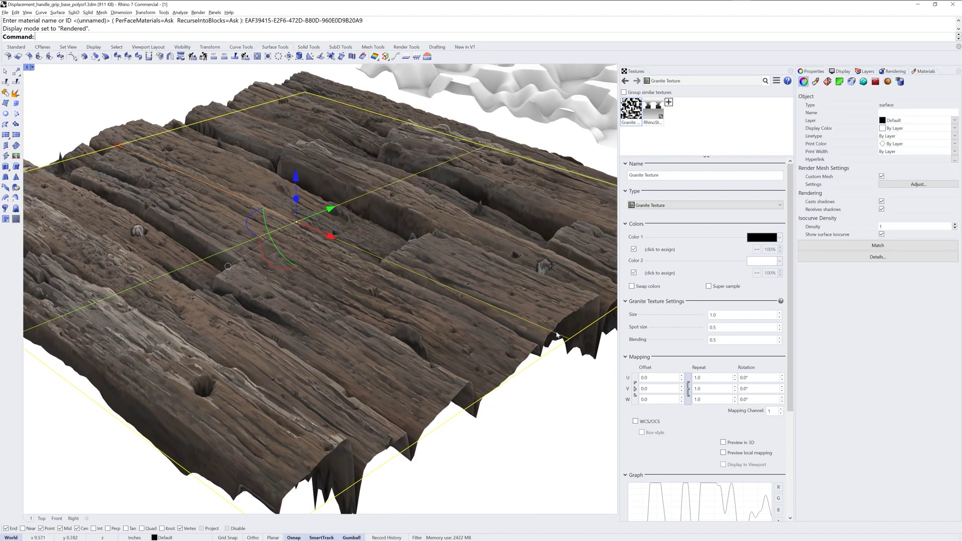
{"action": "left_click", "coordinate": [882, 176]}
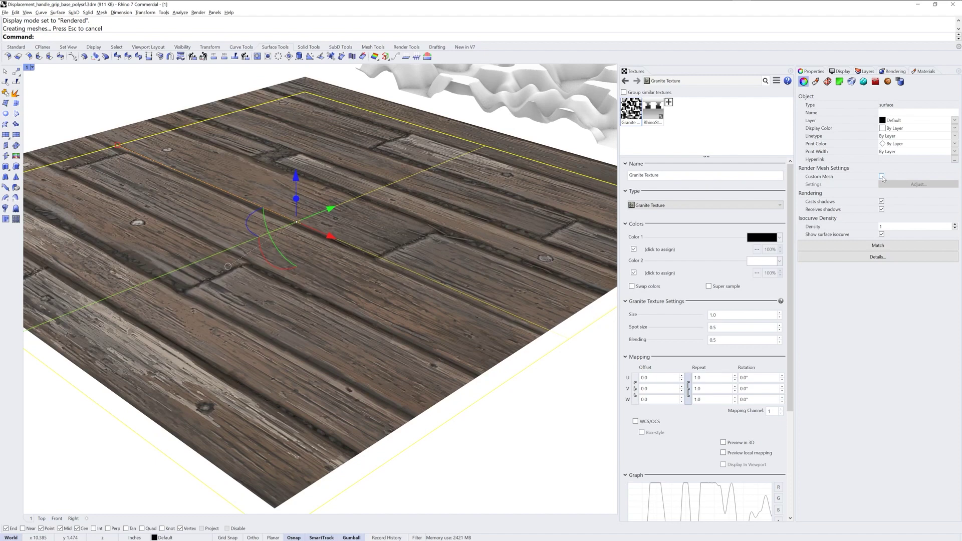
Disable the Train Wood Dock material's Height texture and re-enable it to compare its effect on the plane.
{"action": "left_click", "coordinate": [925, 71]}
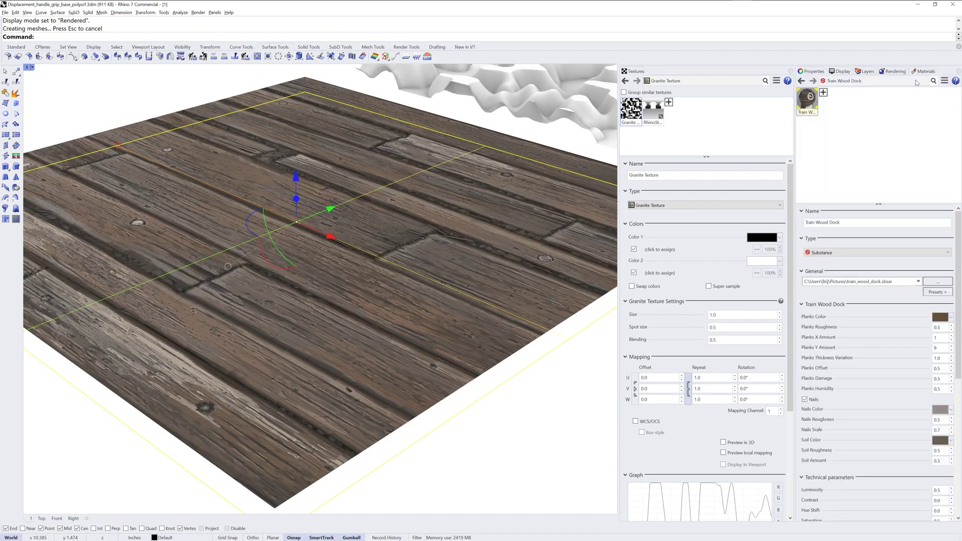
{"action": "right_click_drag", "start_coordinate": [529, 381], "coordinate": [492, 391]}
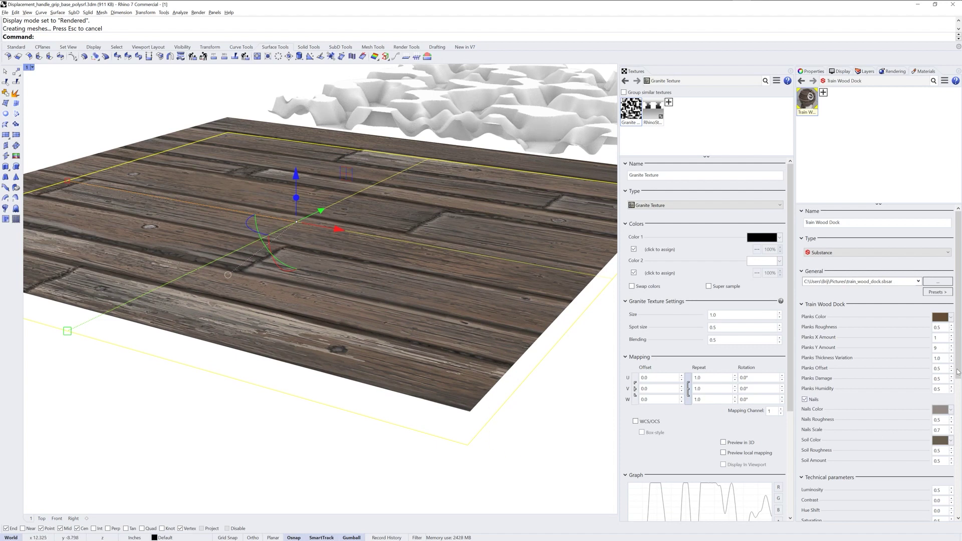
{"action": "left_click_drag", "start_coordinate": [959, 343], "coordinate": [959, 431]}
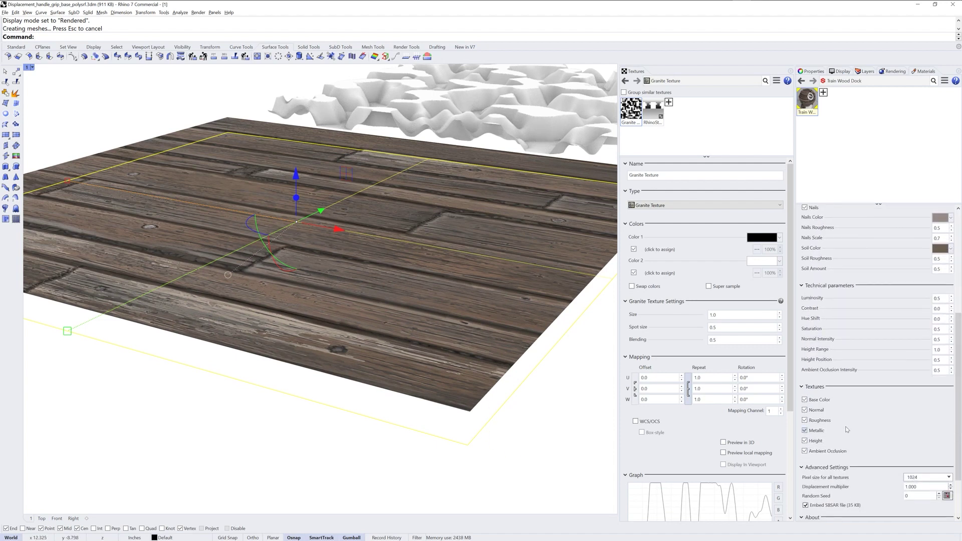
{"action": "left_click", "coordinate": [804, 441]}
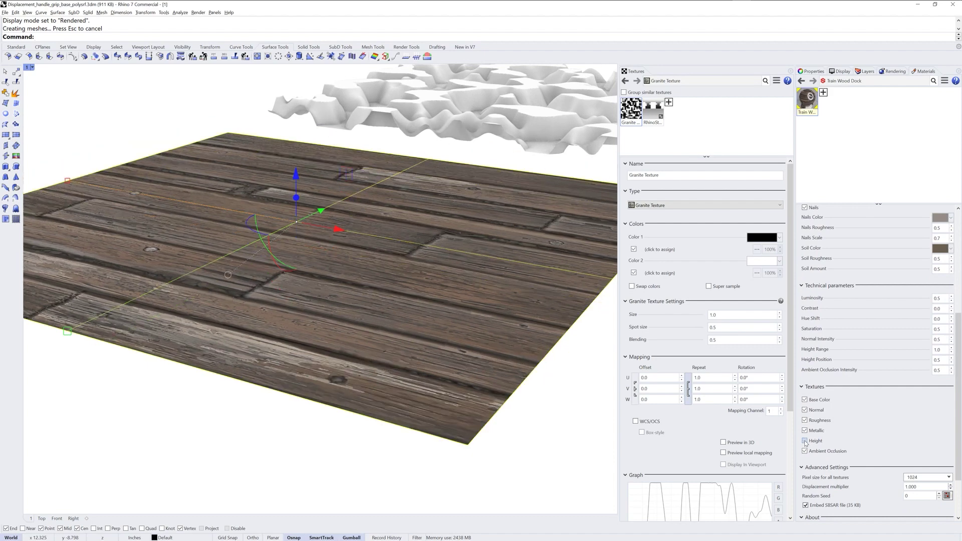
{"action": "left_click", "coordinate": [805, 441]}
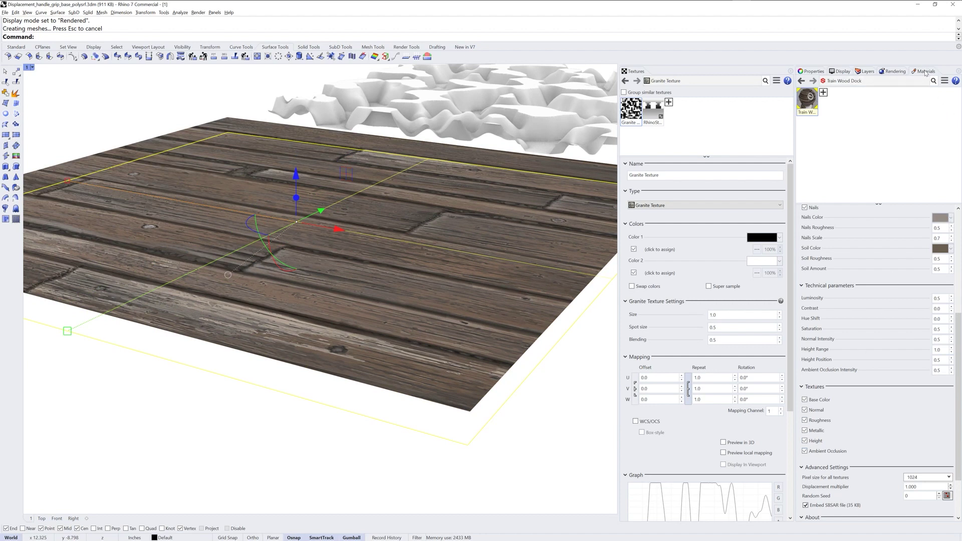
Re-enable the plane's custom render mesh and set its minimum and maximum edge lengths to 0.05.
{"action": "left_click", "coordinate": [812, 71]}
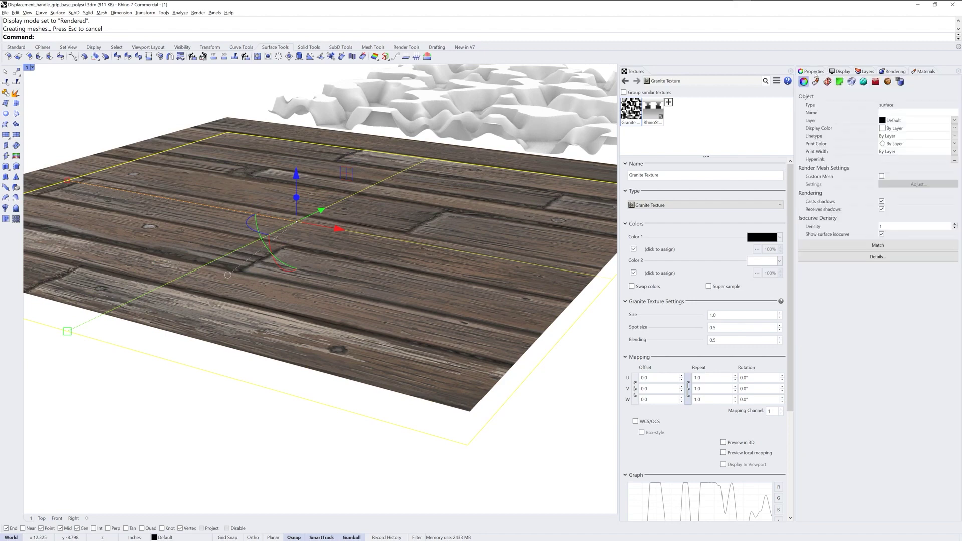
{"action": "left_click", "coordinate": [882, 177]}
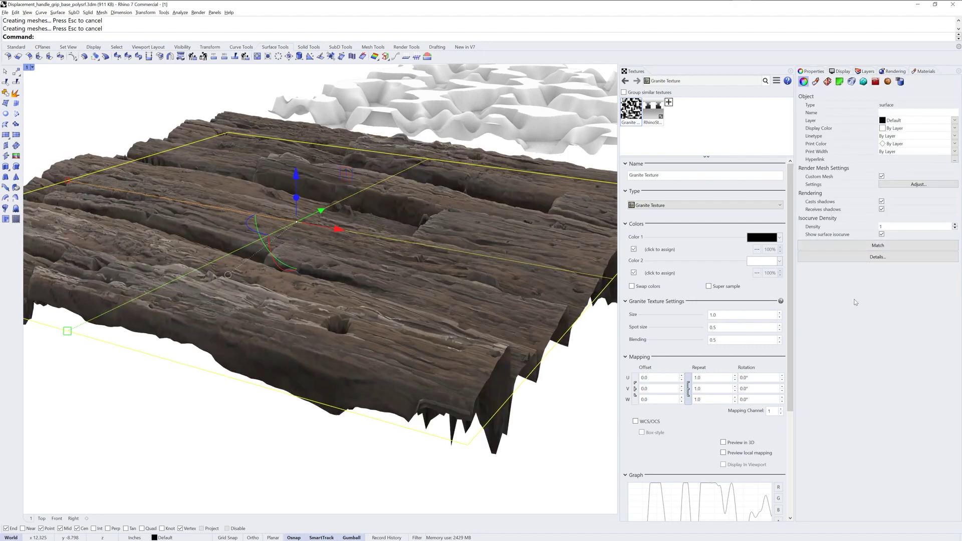
{"action": "left_click", "coordinate": [912, 185]}
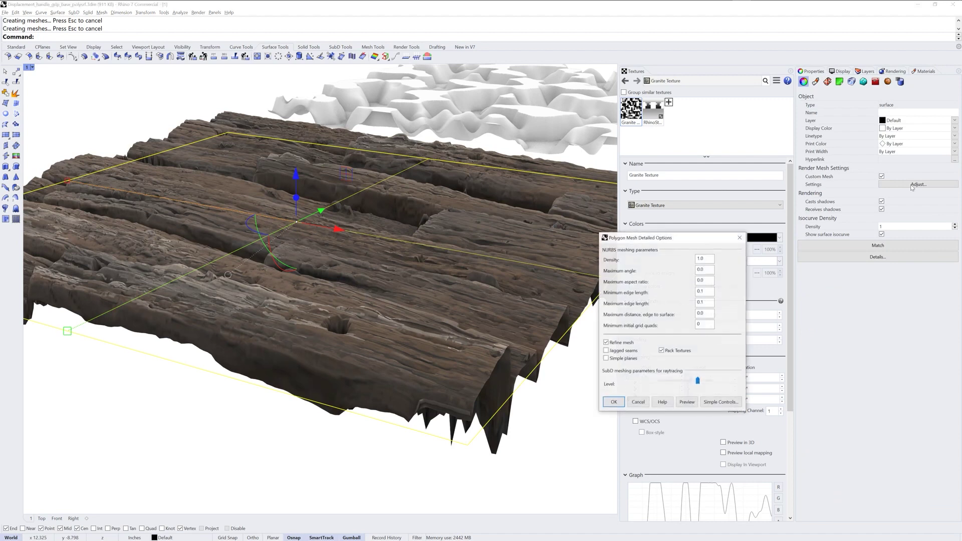
{"action": "double_click", "coordinate": [704, 291]}
{"action": "type", "text": ".05"}
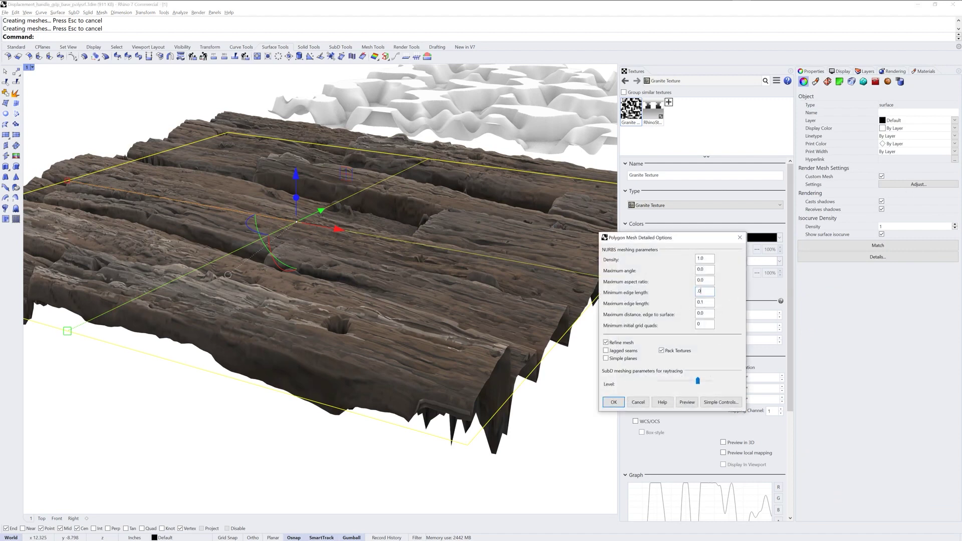
{"action": "double_click", "coordinate": [704, 302]}
{"action": "type", "text": ".05"}
{"action": "left_click", "coordinate": [615, 402]}
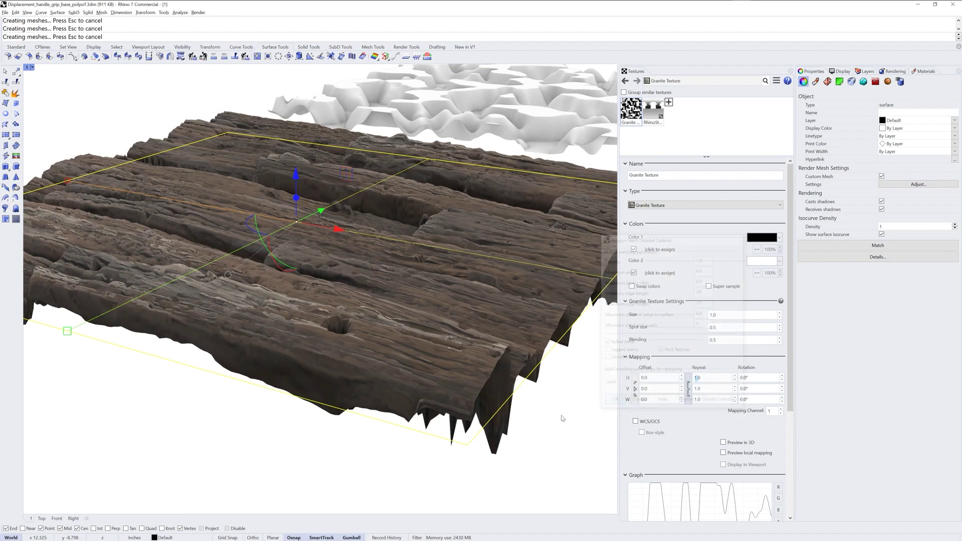
Set the Train Wood Dock material's Height Range to 0.5.
{"action": "left_click", "coordinate": [926, 71]}
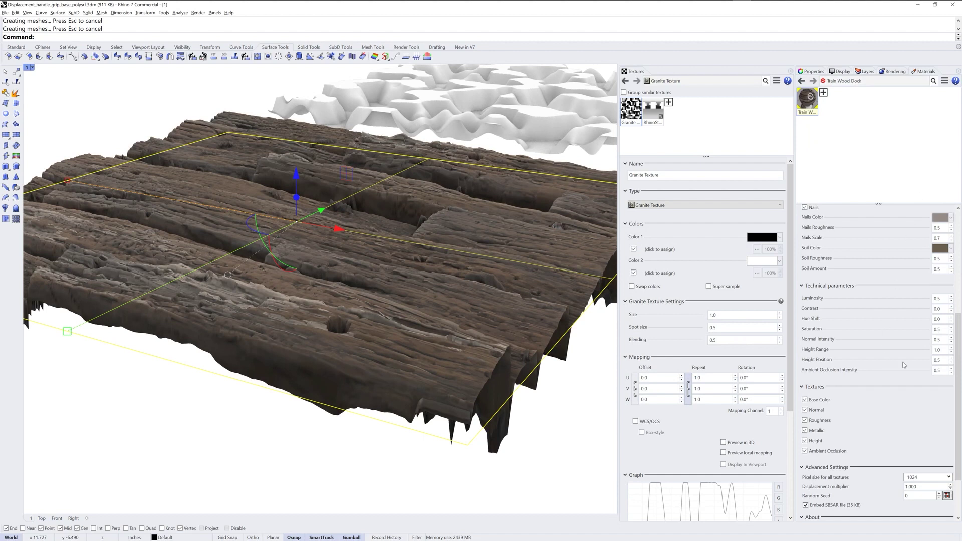
{"action": "left_click", "coordinate": [941, 353]}
{"action": "key", "text": "BackSpace"}
{"action": "type", "text": ".5"}
{"action": "key", "text": "Return"}
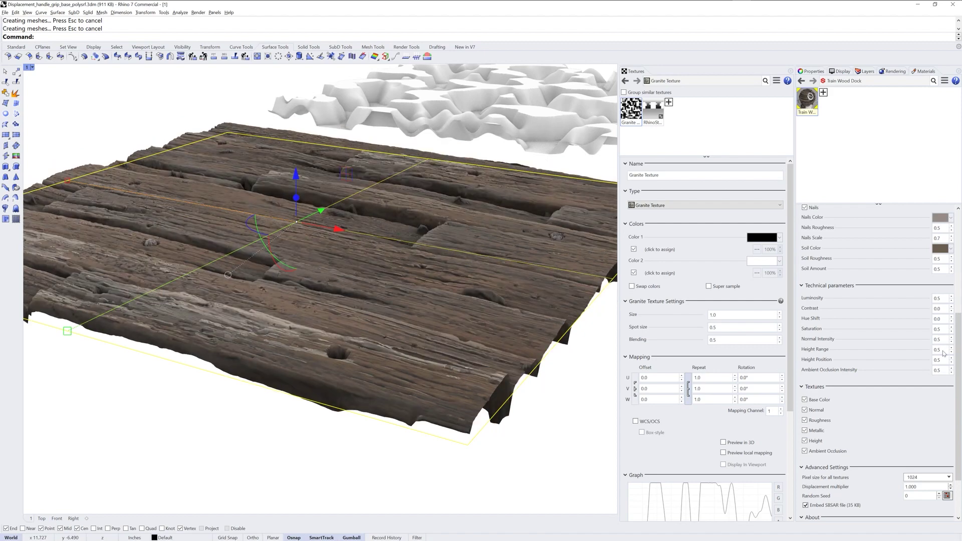
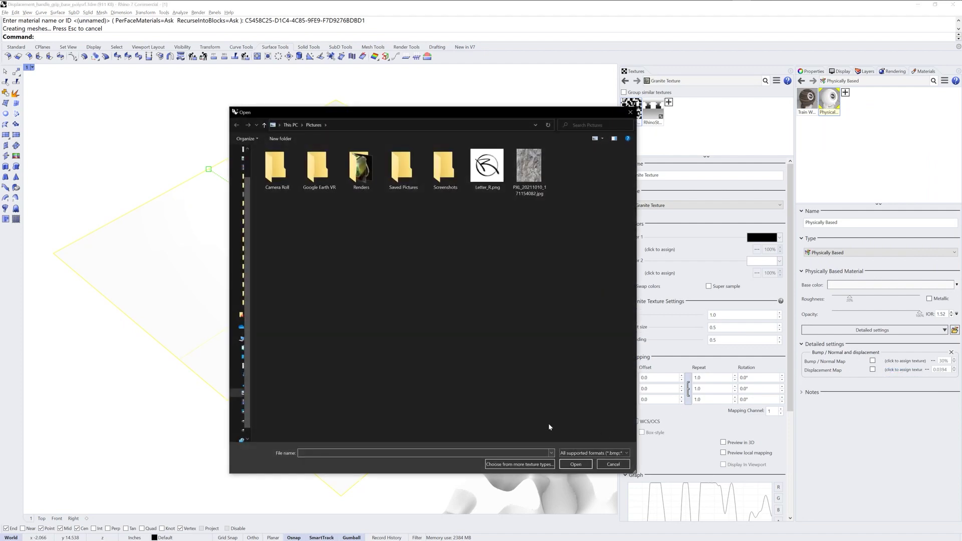
Assign PXL_20211010_171154082.jpg as both the displacement map and the base color texture of the Physically Based material.
{"action": "left_click", "coordinate": [548, 185]}
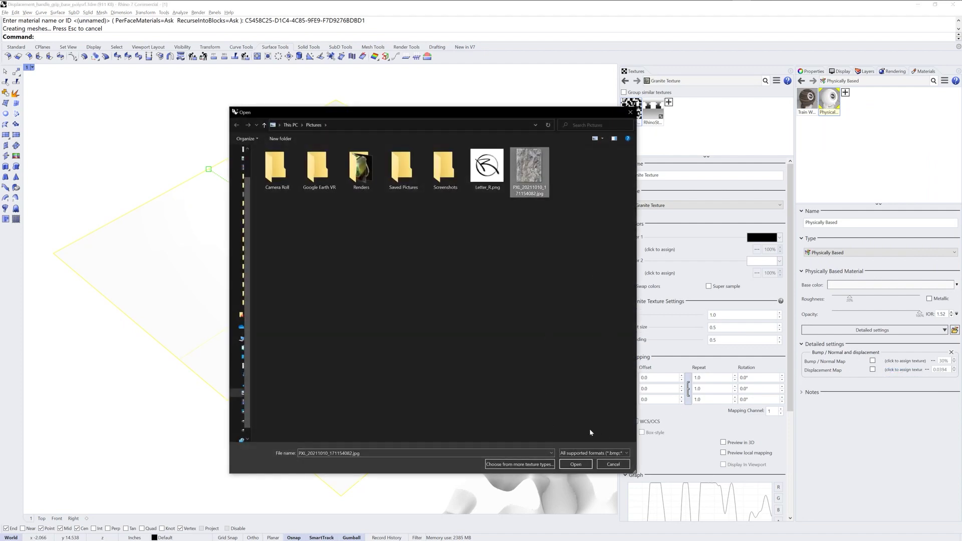
{"action": "left_click", "coordinate": [575, 464]}
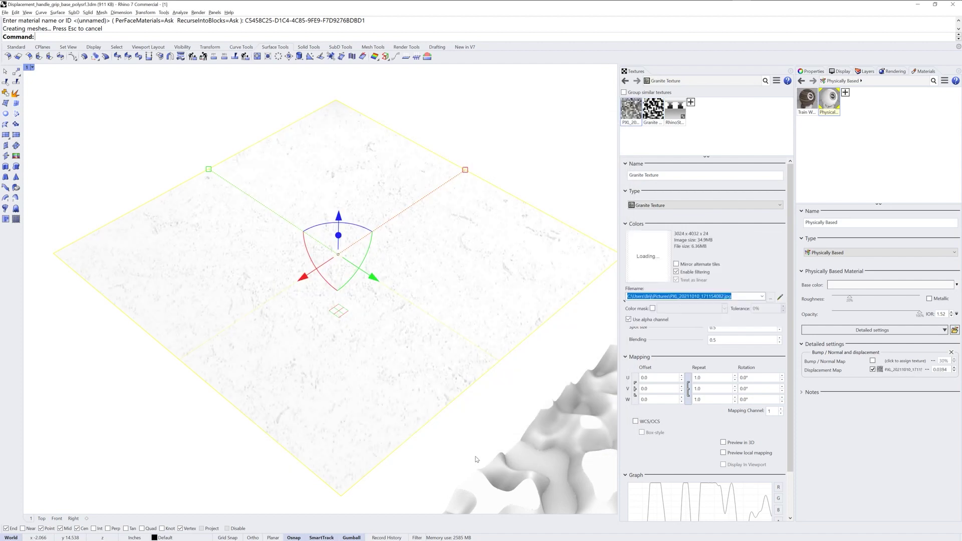
{"action": "left_click", "coordinate": [869, 332]}
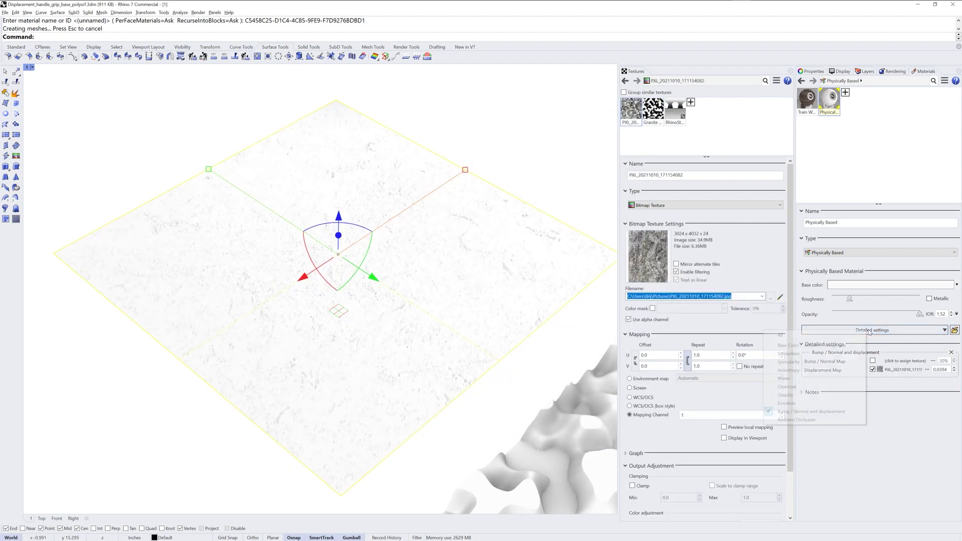
{"action": "left_click", "coordinate": [822, 275]}
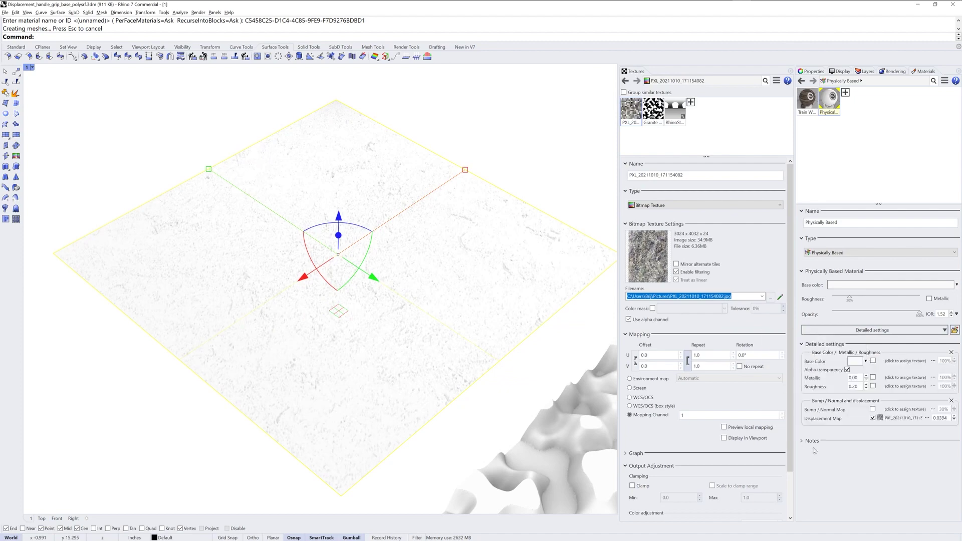
{"action": "left_click", "coordinate": [907, 361]}
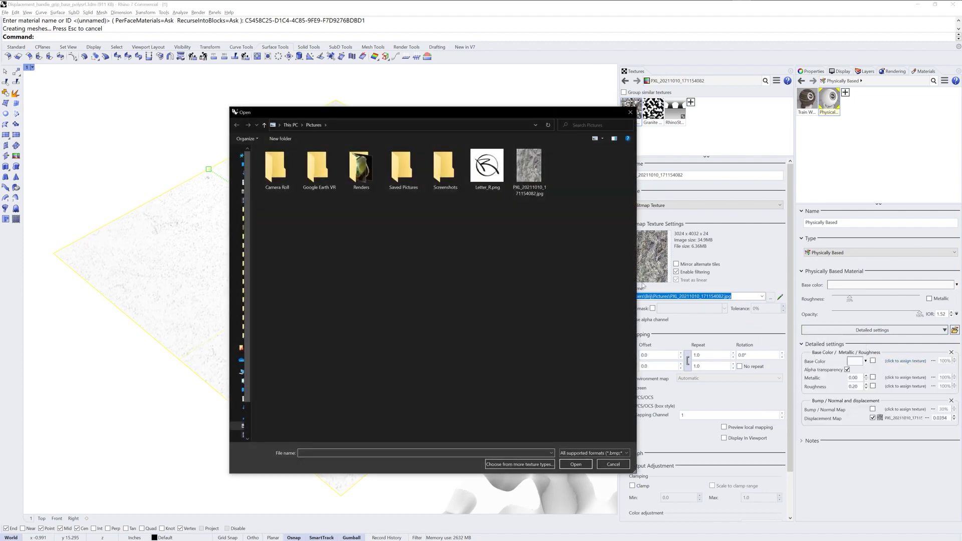
{"action": "left_click", "coordinate": [530, 169]}
{"action": "left_click", "coordinate": [567, 464]}
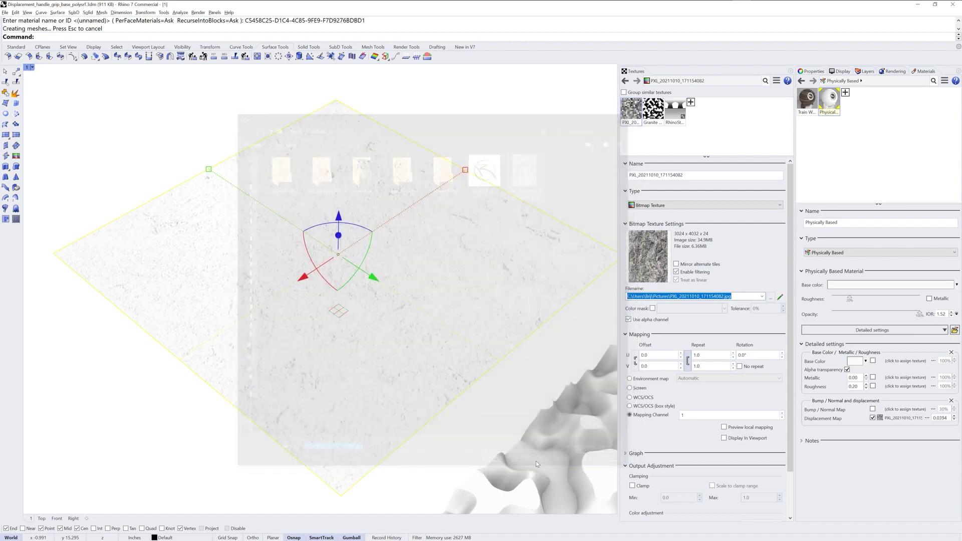
Set the Physically Based material's displacement map amount to 0.5.
{"action": "right_click_drag", "start_coordinate": [454, 414], "coordinate": [491, 300]}
{"action": "scroll", "coordinate": [446, 344], "scroll_direction": "up", "scroll_amount": 3}
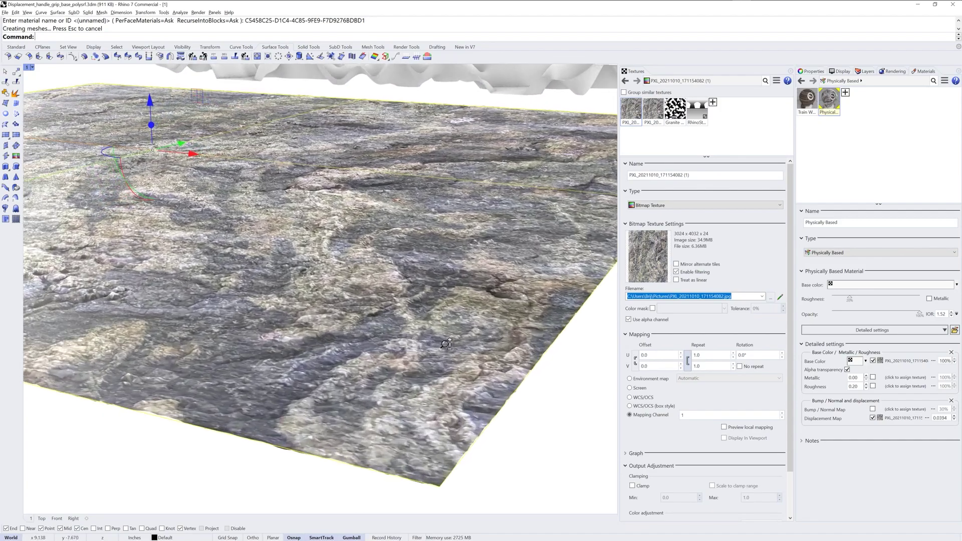
{"action": "scroll", "coordinate": [446, 344], "scroll_direction": "up", "scroll_amount": 5}
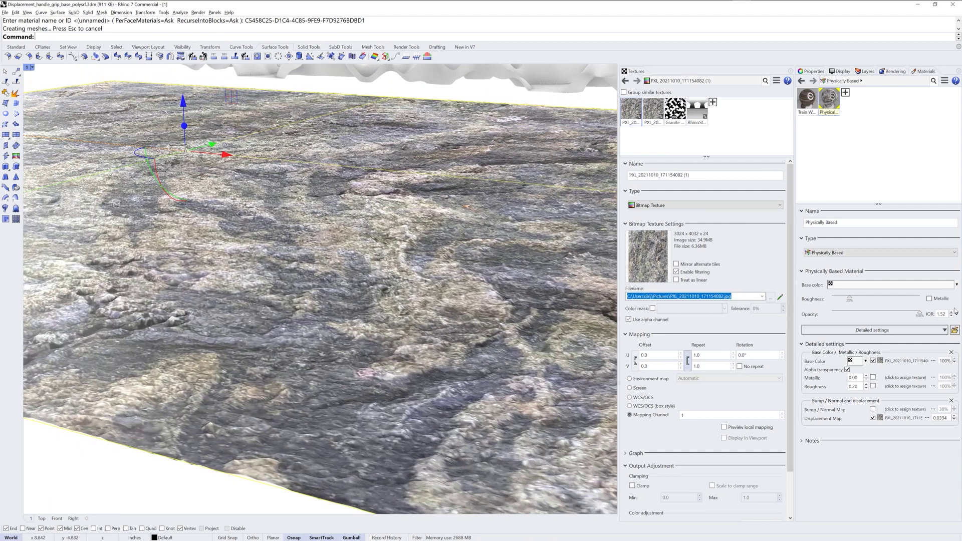
{"action": "double_click", "coordinate": [943, 418]}
{"action": "key", "text": "BackSpace"}
{"action": "type", "text": ".5"}
{"action": "key", "text": "Return"}
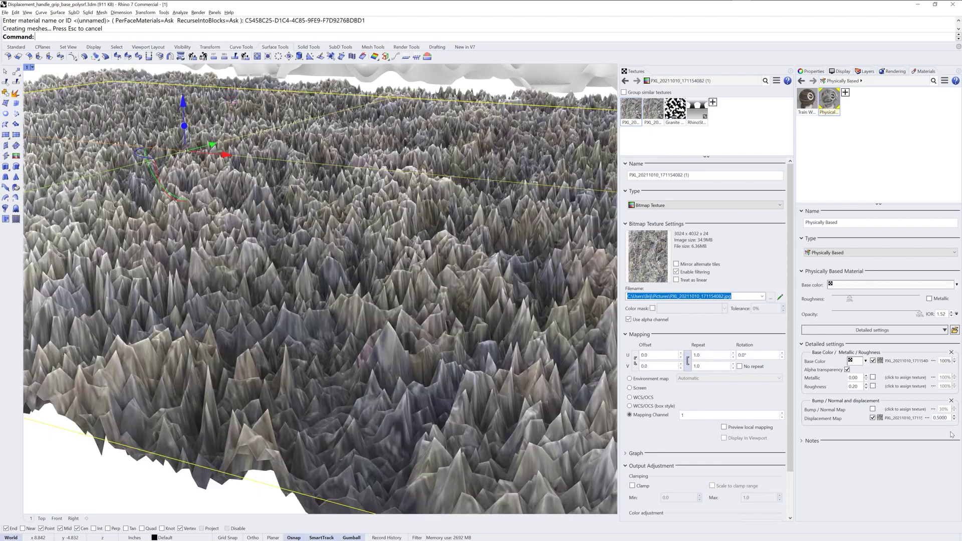
Set the rock material's displacement amount to 0.1.
{"action": "double_click", "coordinate": [944, 419]}
{"action": "key", "text": "BackSpace"}
{"action": "key", "text": "Return"}
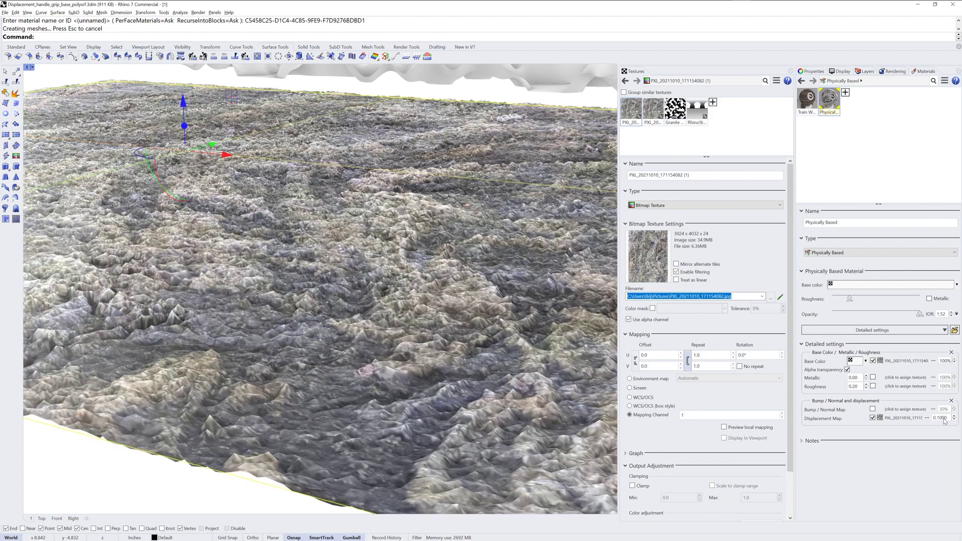
Deselect the rock-textured plane and examine its displaced surface from several angles, both overall and close up.
{"action": "scroll", "coordinate": [426, 300], "scroll_direction": "down", "scroll_amount": 5}
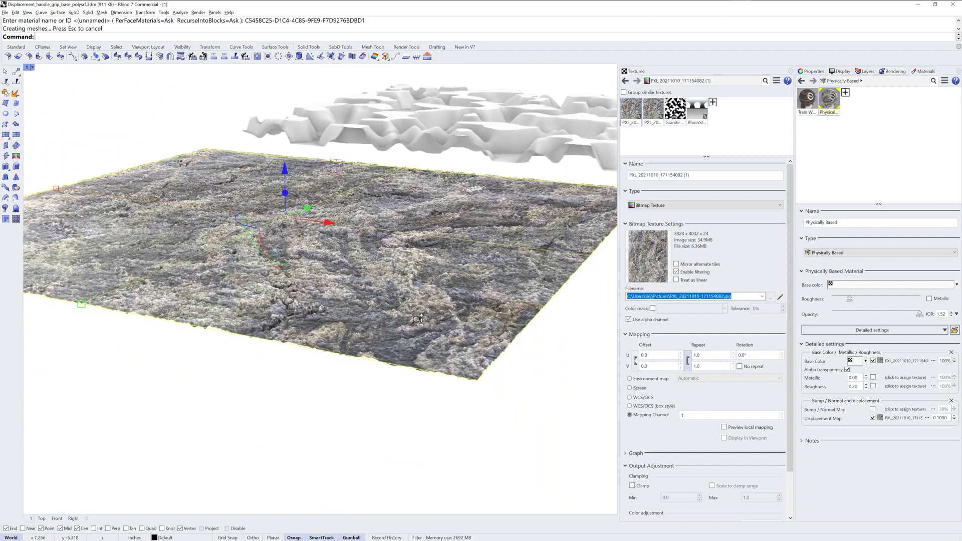
{"action": "right_click_drag", "start_coordinate": [426, 300], "coordinate": [428, 330]}
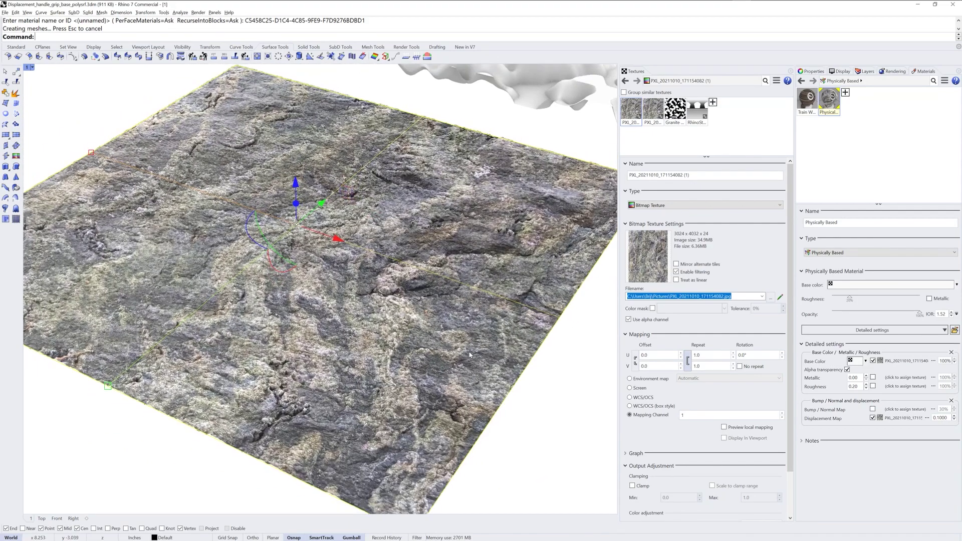
{"action": "key", "text": "Escape"}
{"action": "right_click_drag", "start_coordinate": [525, 410], "coordinate": [523, 383]}
{"action": "scroll", "coordinate": [524, 383], "scroll_direction": "up", "scroll_amount": 5}
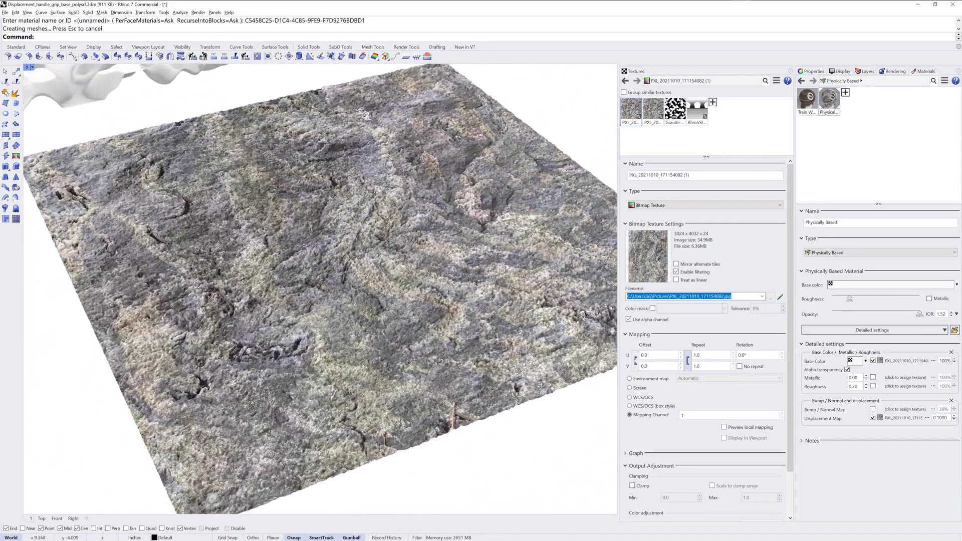
{"action": "scroll", "coordinate": [449, 319], "scroll_direction": "down", "scroll_amount": 5}
{"action": "scroll", "coordinate": [446, 325], "scroll_direction": "up", "scroll_amount": 5}
{"action": "scroll", "coordinate": [446, 326], "scroll_direction": "down", "scroll_amount": 5}
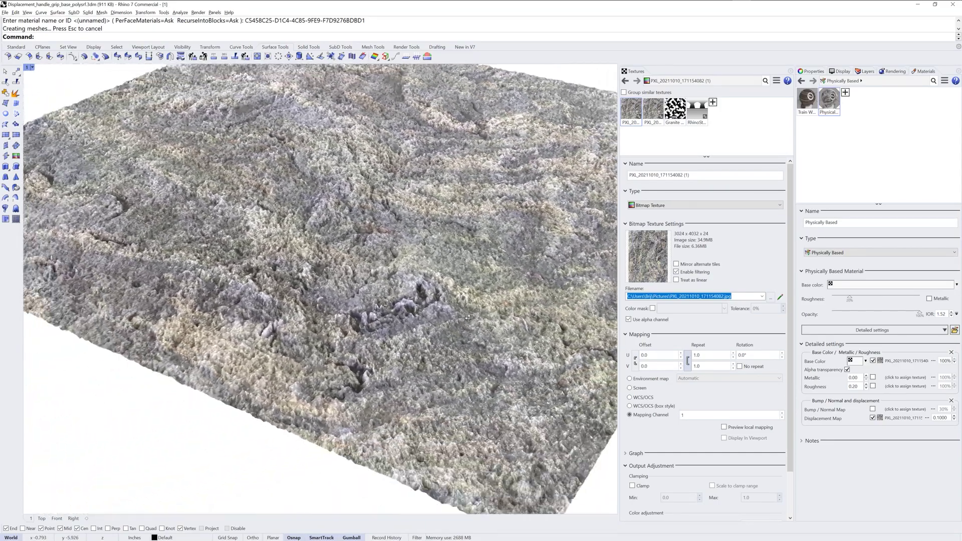
{"action": "scroll", "coordinate": [444, 329], "scroll_direction": "up", "scroll_amount": 5}
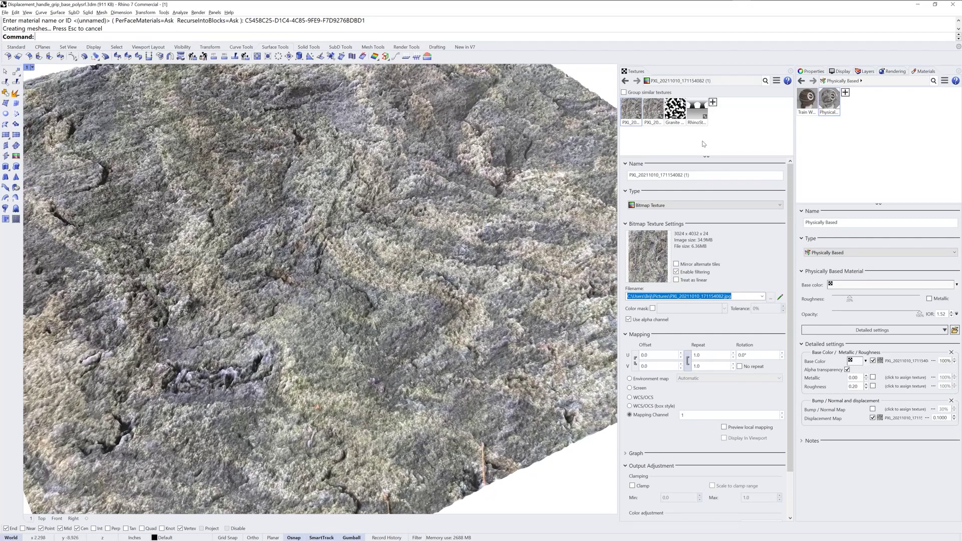
Create a Resample Texture and assign PXL_20211010_171154082.jpg as its source texture.
{"action": "left_click", "coordinate": [713, 103]}
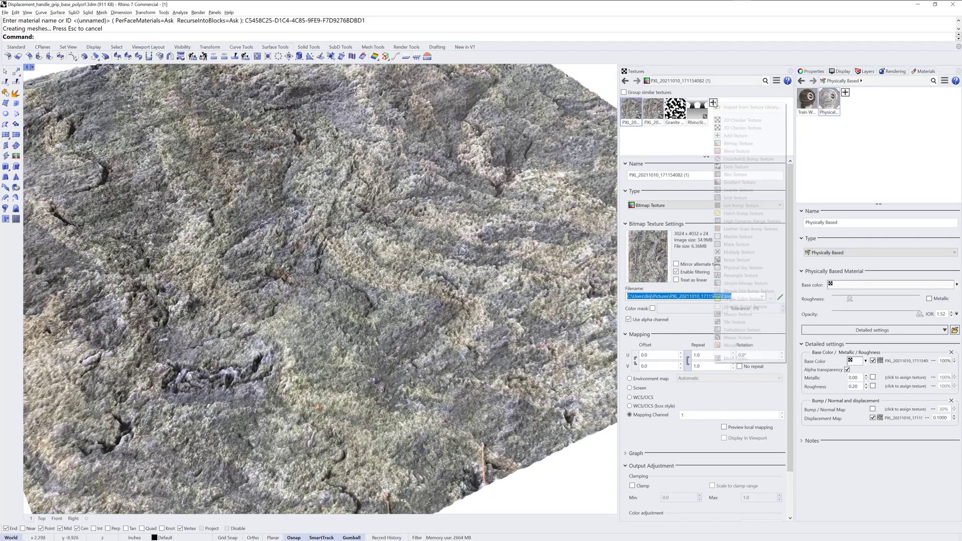
{"action": "left_click", "coordinate": [757, 277]}
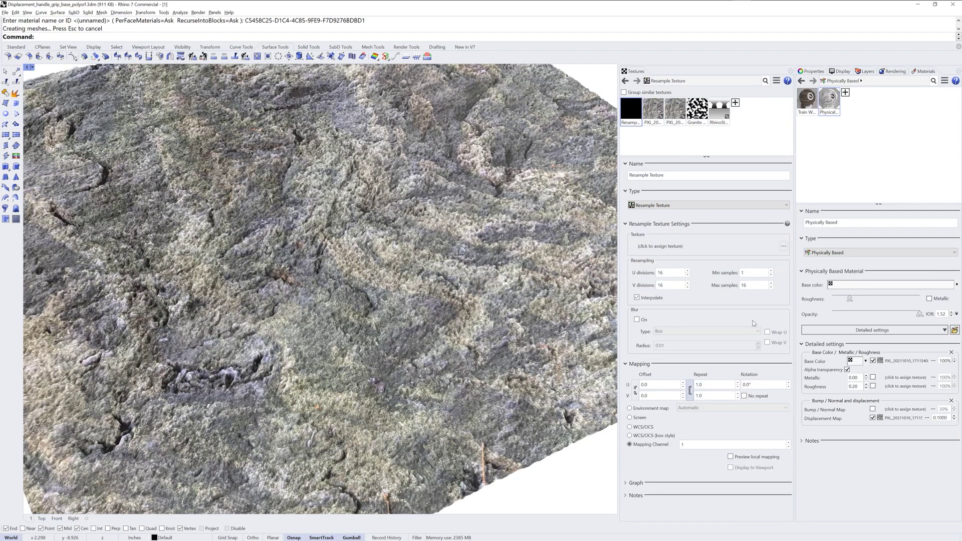
{"action": "left_click", "coordinate": [671, 248]}
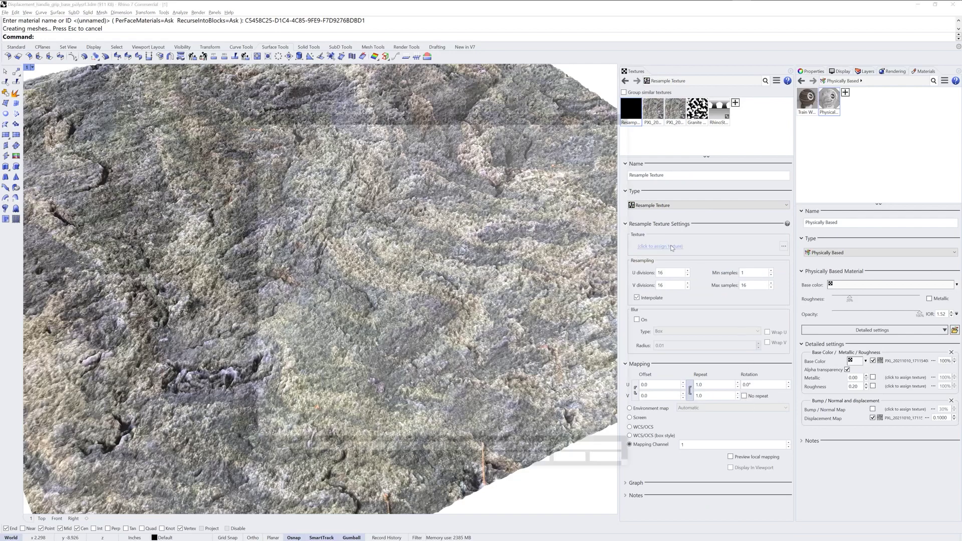
{"action": "left_click", "coordinate": [526, 170]}
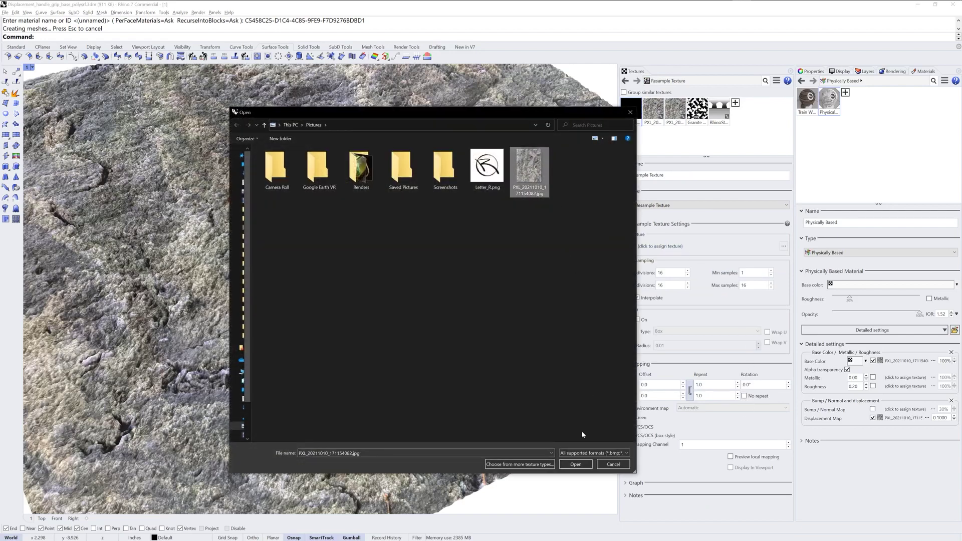
{"action": "left_click", "coordinate": [576, 466]}
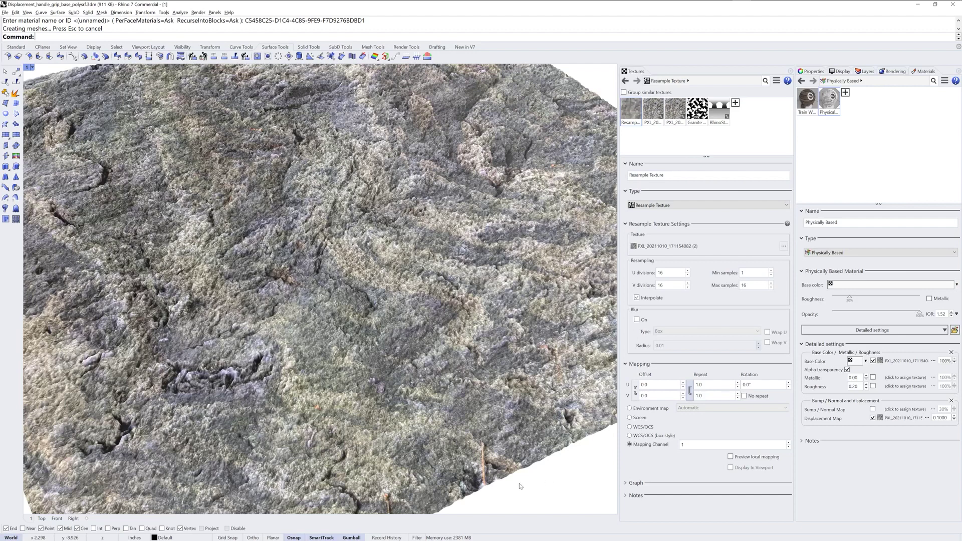
Set the Resample Texture to 512 U and V divisions and enable Gaussian blur with wrapping in U and V.
{"action": "double_click", "coordinate": [670, 273]}
{"action": "double_click", "coordinate": [669, 286]}
{"action": "left_click", "coordinate": [637, 320]}
{"action": "left_click", "coordinate": [682, 332]}
{"action": "left_click", "coordinate": [681, 353]}
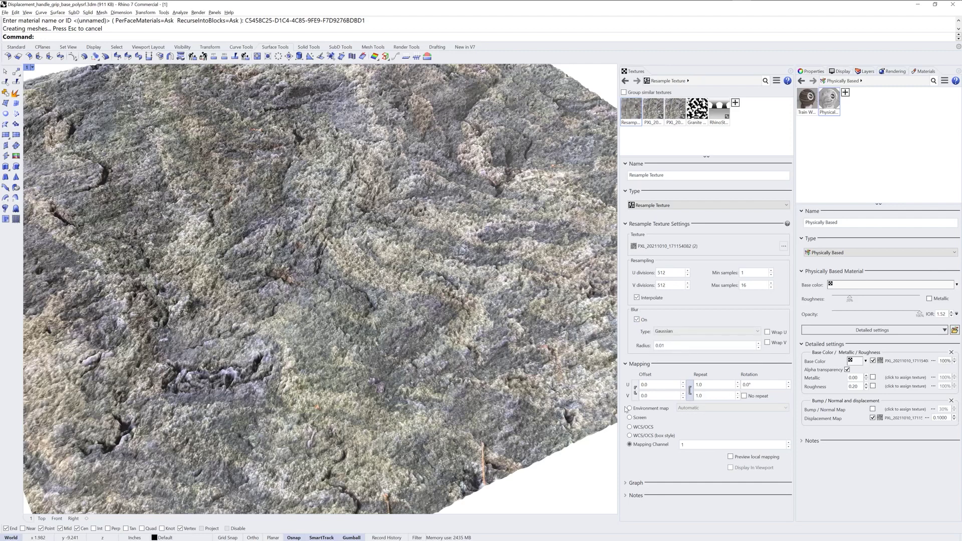
{"action": "left_click", "coordinate": [768, 333]}
{"action": "left_click", "coordinate": [767, 343]}
Rename the resample texture as rock_Resample Texture.
{"action": "type", "text": "rock"}
{"action": "key", "text": "BackSpace"}
{"action": "type", "text": "_"}
{"action": "key", "text": "Return"}
Replace the Physically Based material's displacement map with the existing rock_Resample Texture, sharing all settings and not preserving the old bitmap as its child.
{"action": "left_click", "coordinate": [927, 418]}
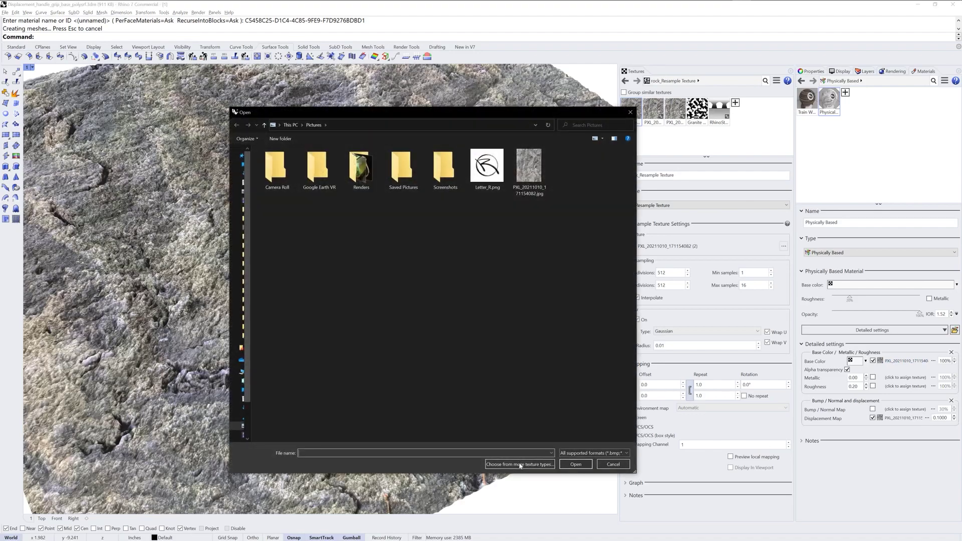
{"action": "left_click", "coordinate": [520, 464]}
{"action": "left_click", "coordinate": [528, 189]}
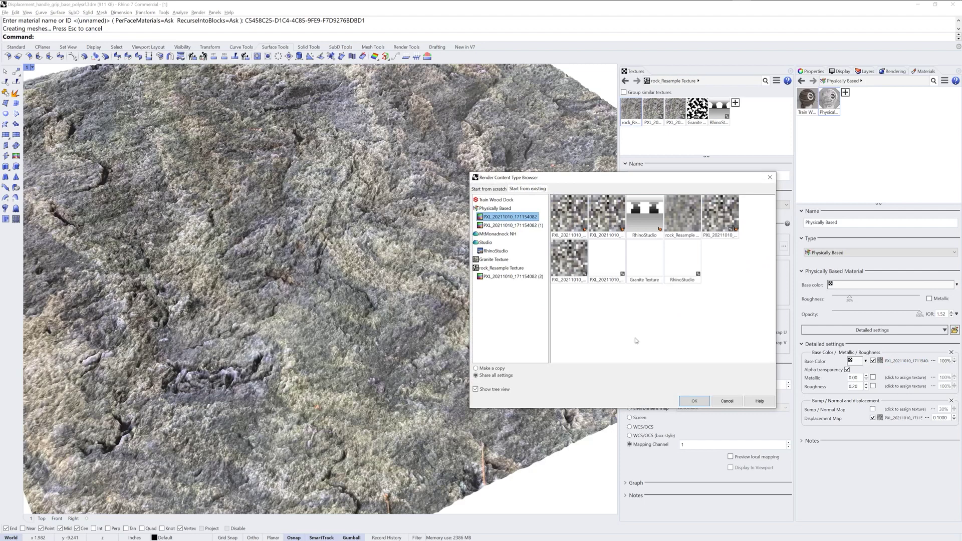
{"action": "left_click", "coordinate": [682, 214]}
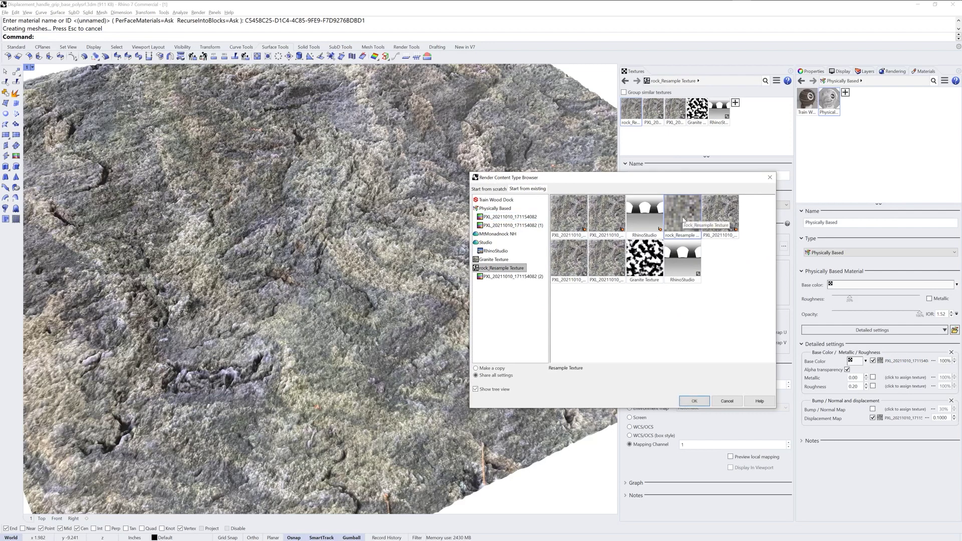
{"action": "left_click", "coordinate": [695, 401]}
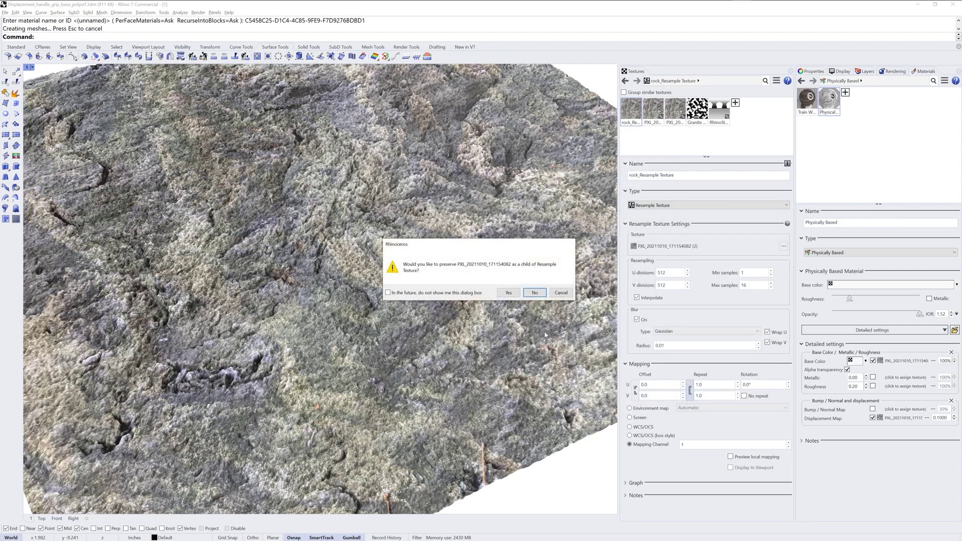
{"action": "left_click", "coordinate": [534, 293]}
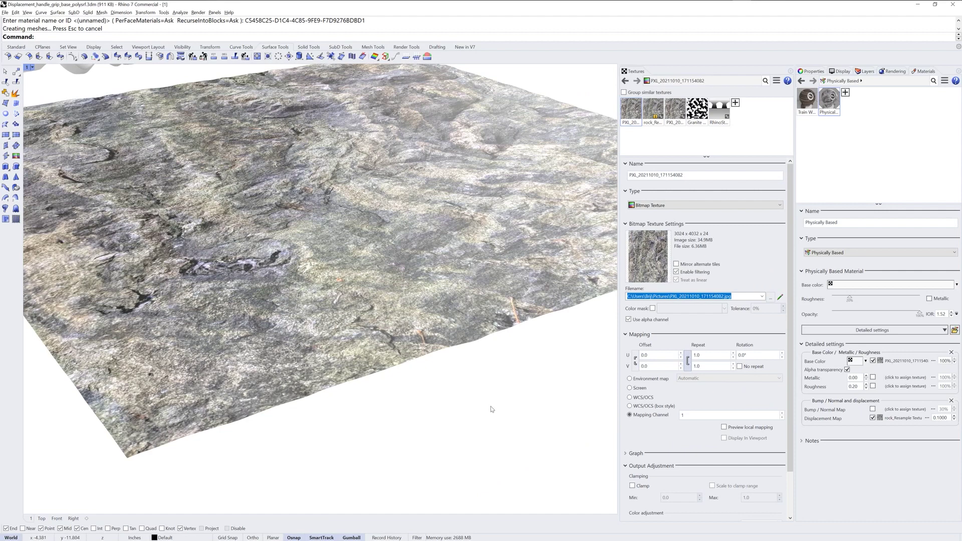
Set the displacement amount of the rock_Resample Texture map to 0.4 and inspect the resulting rock surface.
{"action": "double_click", "coordinate": [941, 418]}
{"action": "key", "text": "BackSpace"}
{"action": "type", "text": "0.4"}
{"action": "key", "text": "Return"}
{"action": "right_click_drag", "start_coordinate": [486, 262], "coordinate": [396, 290]}
{"action": "scroll", "coordinate": [436, 303], "scroll_direction": "up", "scroll_amount": 5}
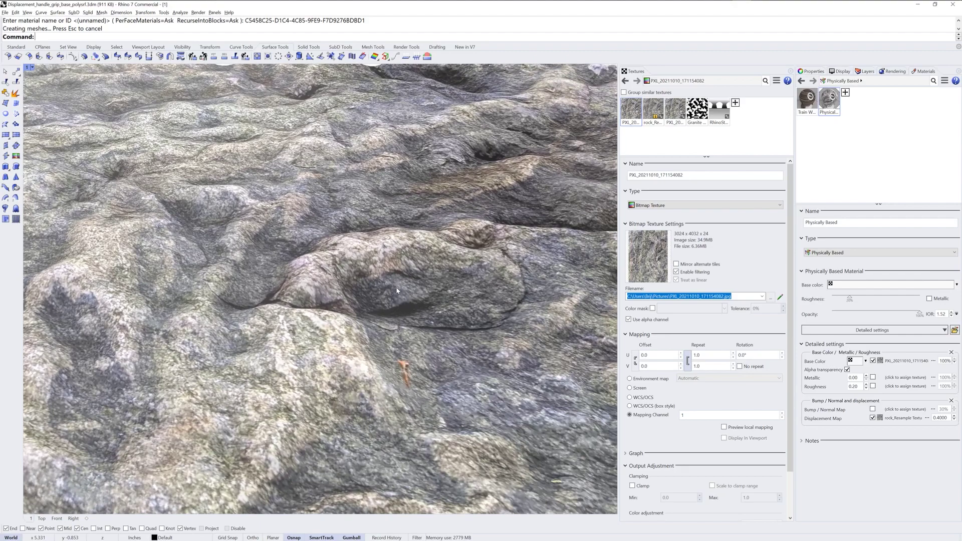
{"action": "scroll", "coordinate": [397, 290], "scroll_direction": "down", "scroll_amount": 10}
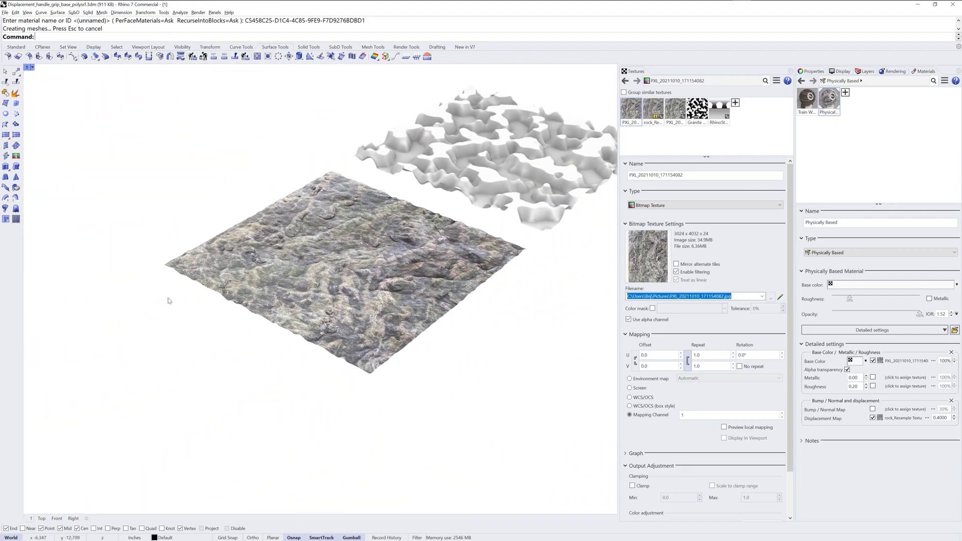
Switch the perspective viewport's display mode to Shaded to compare the undisplaced plane with the extracted mesh.
{"action": "left_click", "coordinate": [31, 67]}
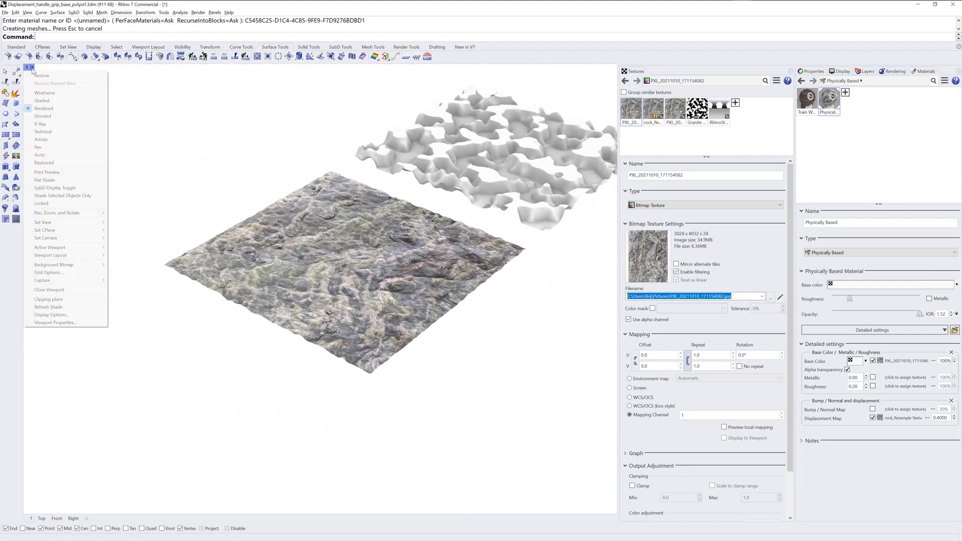
{"action": "left_click", "coordinate": [48, 101]}
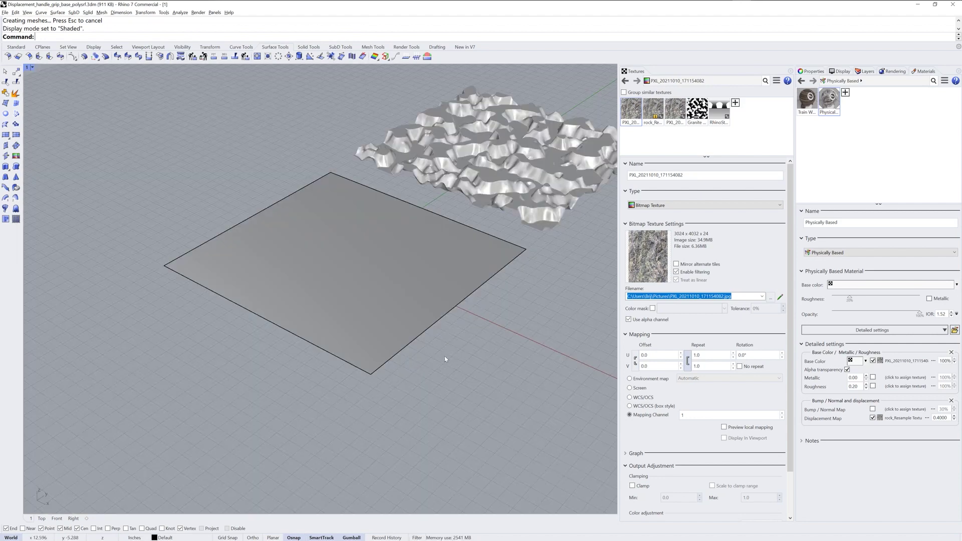
{"action": "mouse_move", "coordinate": [446, 355]}
{"action": "right_mouse_down"}
{"action": "mouse_move", "coordinate": [501, 312]}
{"action": "mouse_move", "coordinate": [491, 401]}
{"action": "mouse_move", "coordinate": [499, 388]}
{"action": "right_mouse_up"}
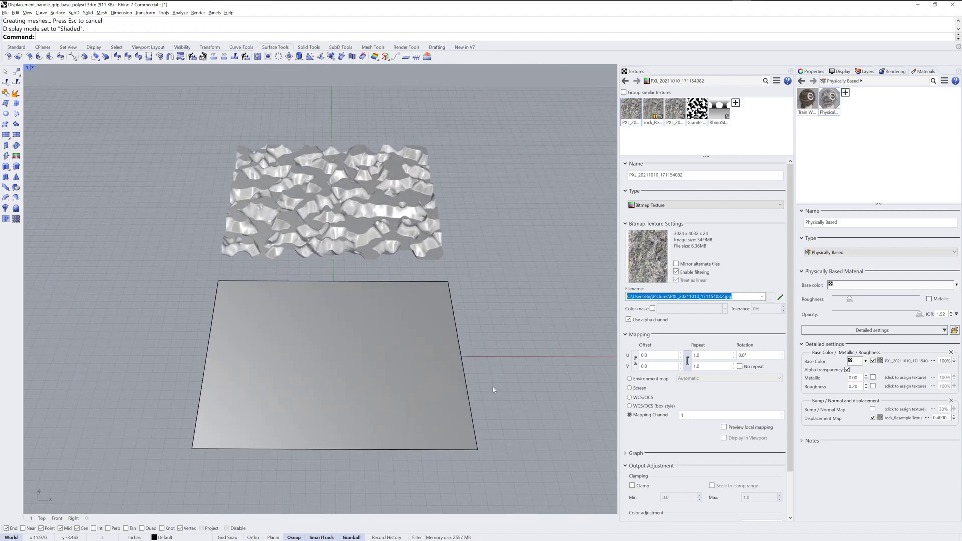
Make the srfs layer current, hide the Default layer and zoom to the extents of the handle grip.
{"action": "left_click", "coordinate": [866, 72]}
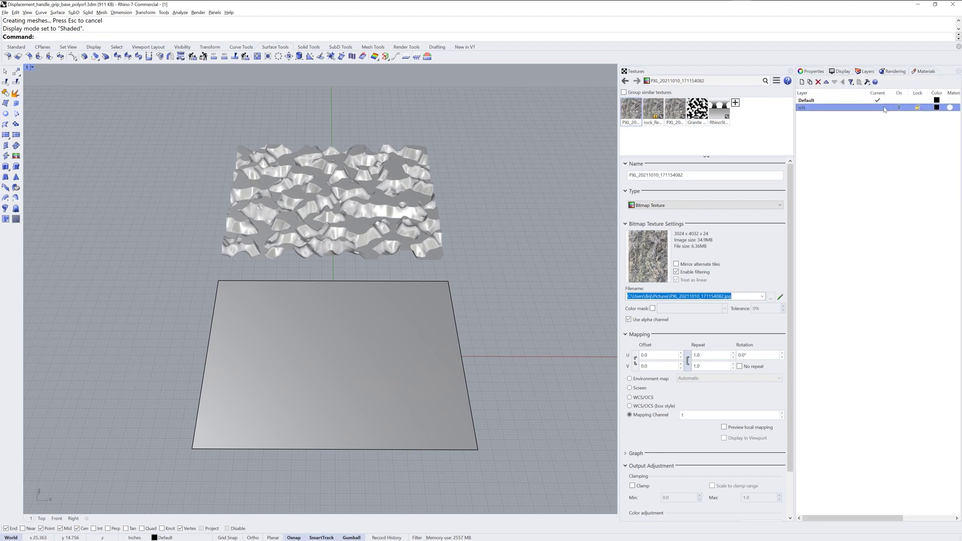
{"action": "left_click", "coordinate": [885, 108]}
{"action": "left_click", "coordinate": [899, 101]}
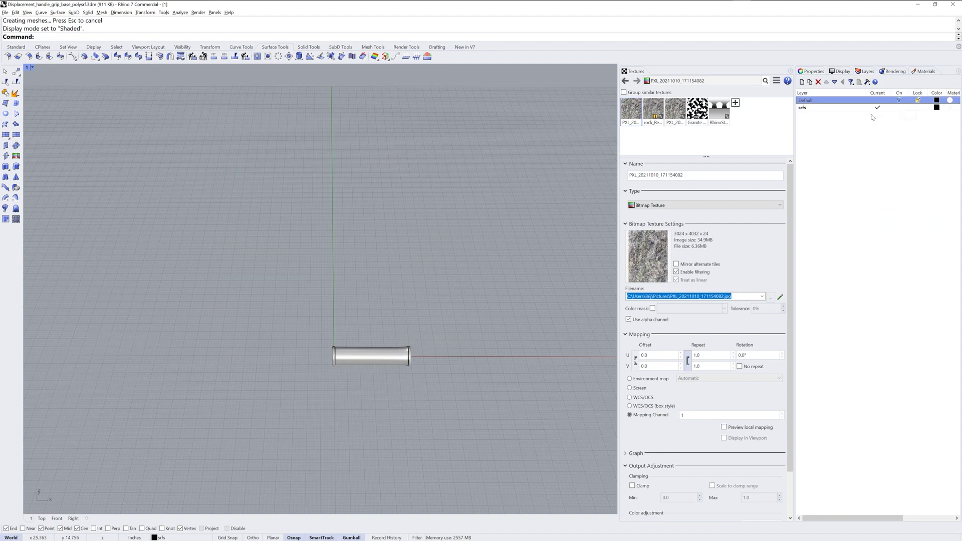
{"action": "type", "text": "ZEA"}
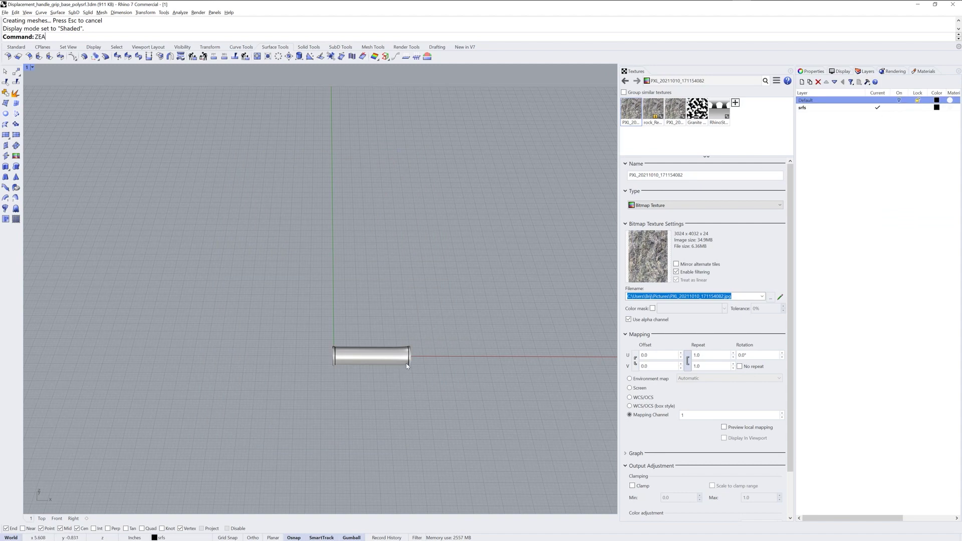
{"action": "key", "text": "Return"}
{"action": "right_click_drag", "start_coordinate": [407, 368], "coordinate": [412, 349]}
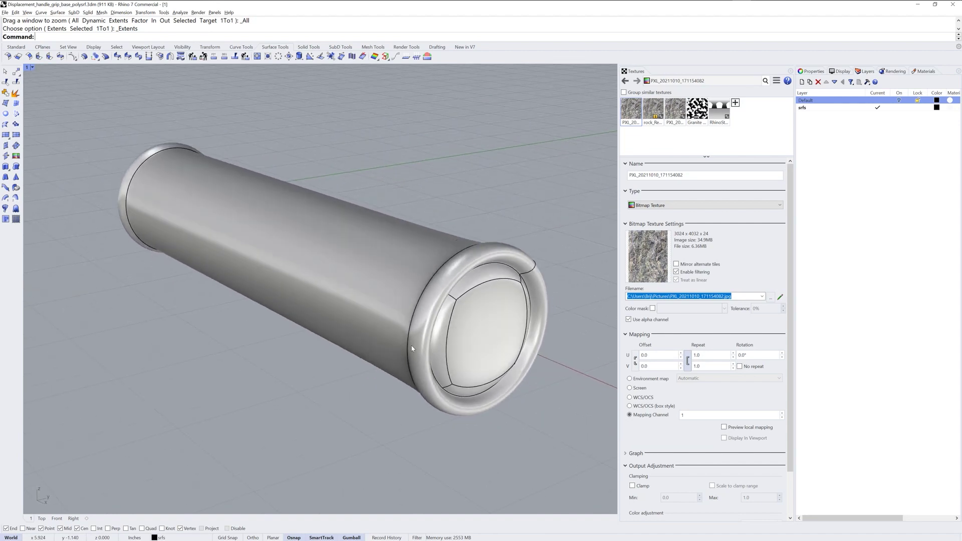
Turn on displacement for only the grip's cylindrical body face, using the existing Granite Texture.
{"action": "left_click", "coordinate": [410, 273]}
{"action": "right_click_drag", "start_coordinate": [342, 380], "coordinate": [360, 384]}
{"action": "left_click", "coordinate": [812, 71]}
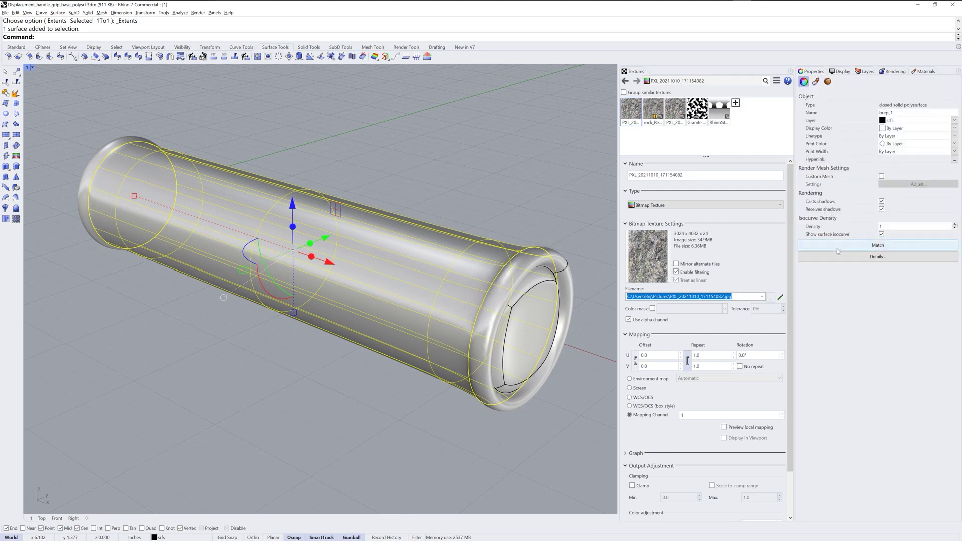
{"action": "left_click", "coordinate": [828, 82]}
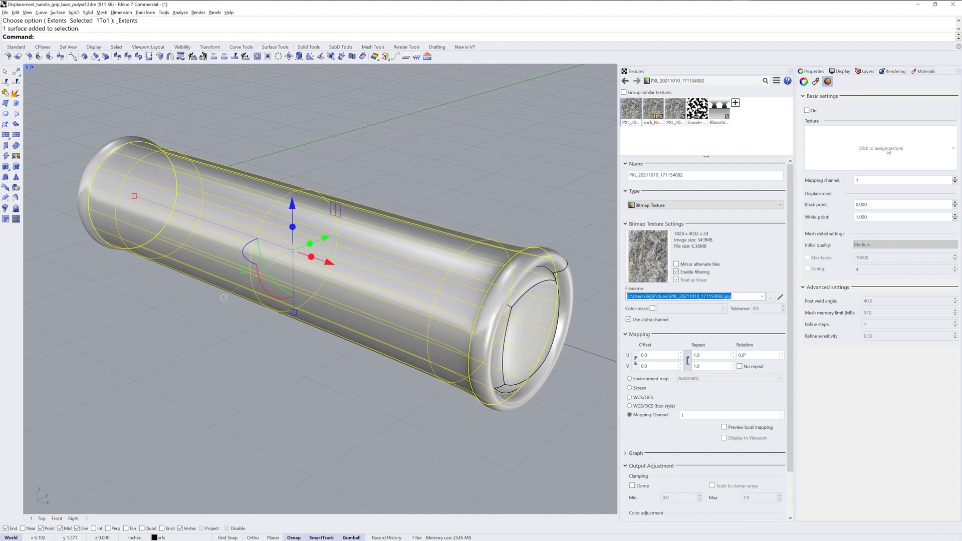
{"action": "left_click", "coordinate": [888, 152]}
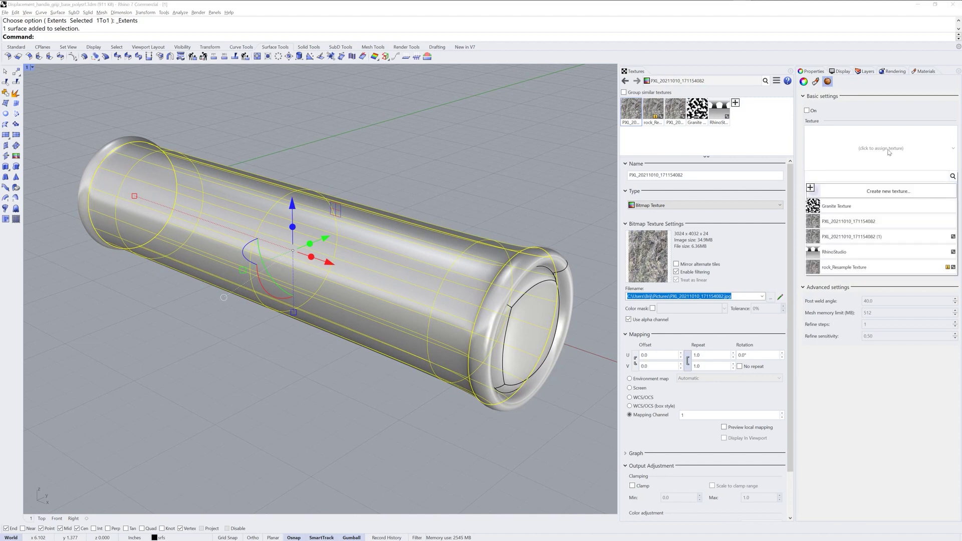
{"action": "left_click", "coordinate": [876, 209]}
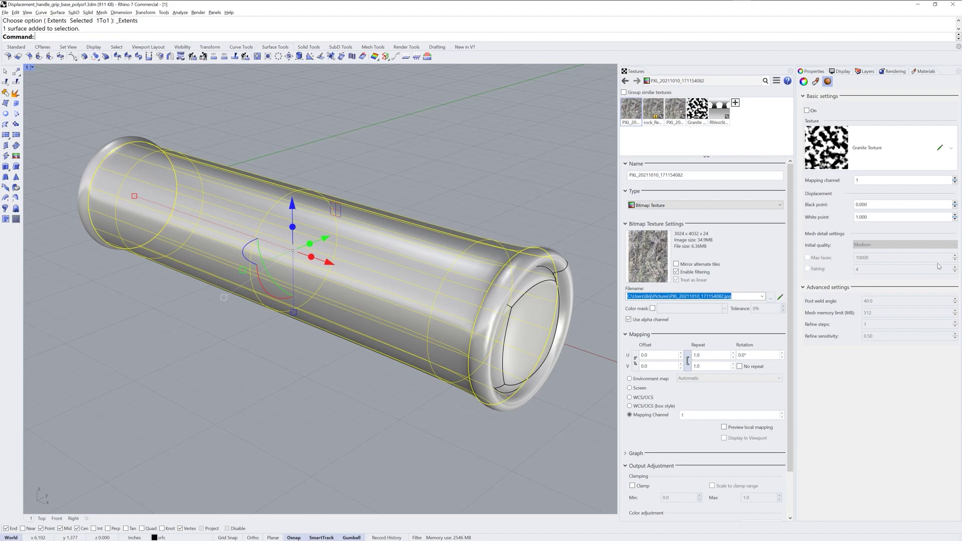
{"action": "left_click", "coordinate": [807, 110]}
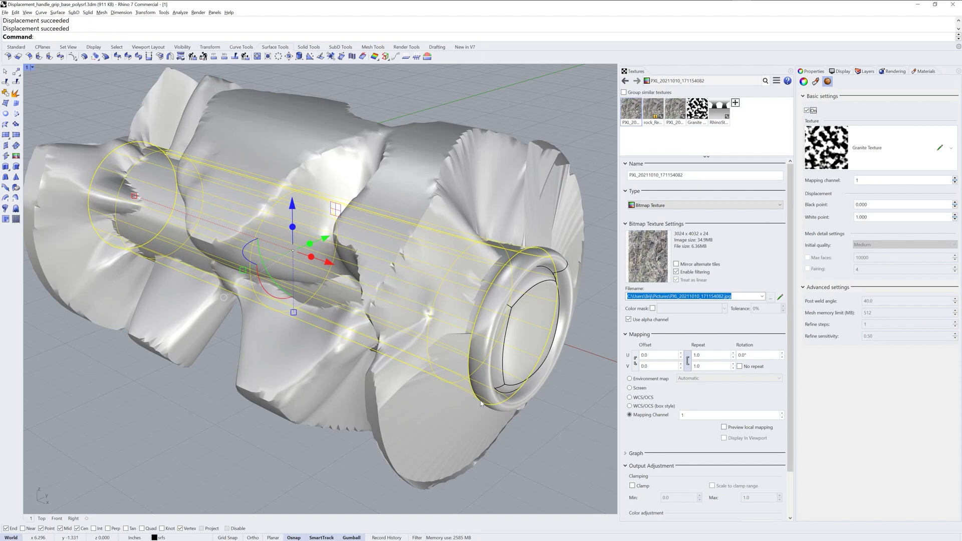
Set the body face's displacement white point to 0.1.
{"action": "left_click", "coordinate": [873, 216]}
{"action": "type", "text": "0.1"}
{"action": "key", "text": "Return"}
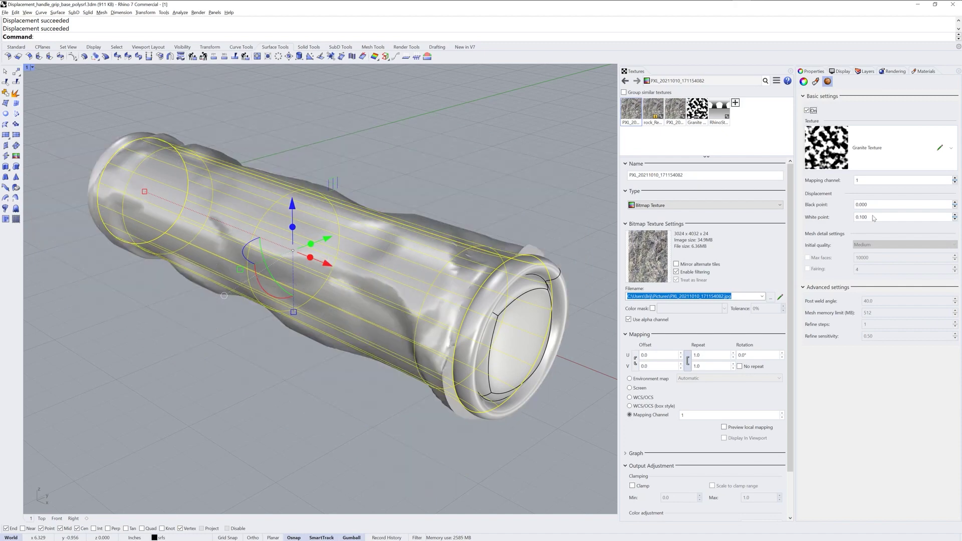
{"action": "mouse_move", "coordinate": [501, 381]}
{"action": "right_mouse_down"}
{"action": "mouse_move", "coordinate": [531, 371]}
{"action": "mouse_move", "coordinate": [496, 379]}
{"action": "right_mouse_up"}
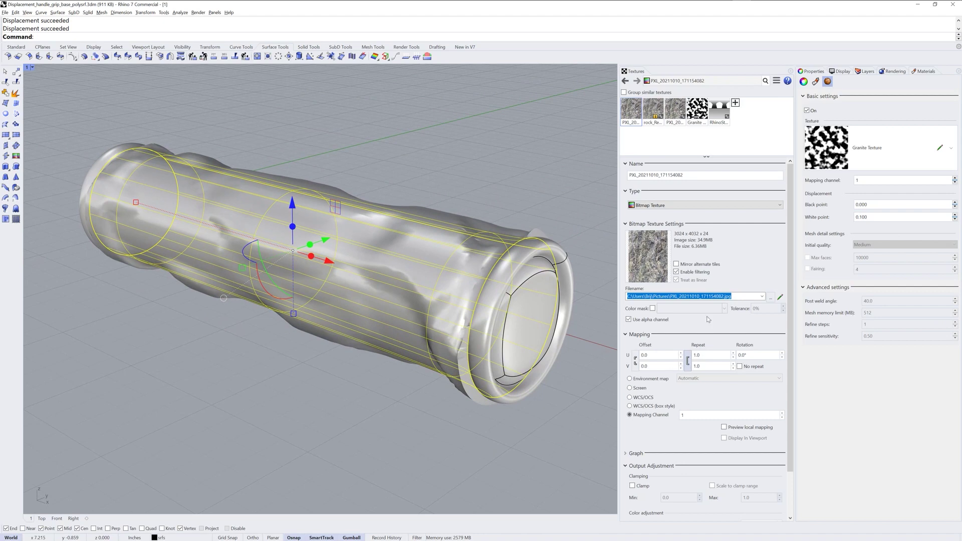
Set the Granite Texture's mapping repeat to 4 in U, V and W and inspect the grip.
{"action": "left_click", "coordinate": [697, 108]}
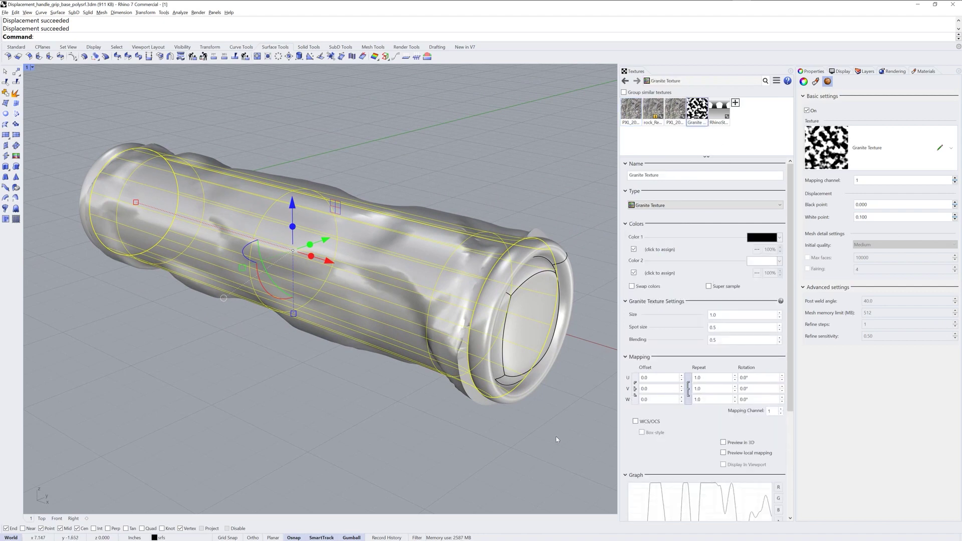
{"action": "double_click", "coordinate": [708, 378]}
{"action": "type", "text": "4"}
{"action": "key", "text": "Return"}
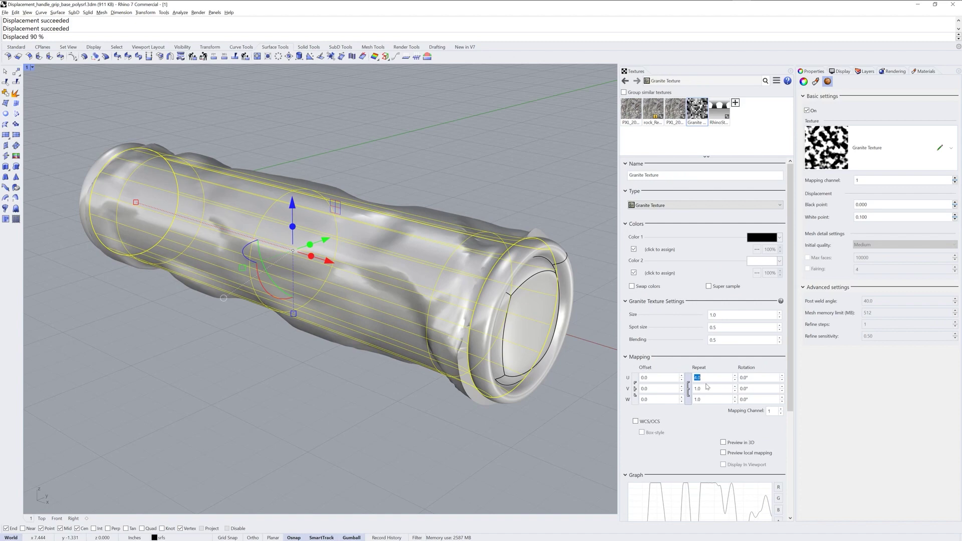
{"action": "right_click_drag", "start_coordinate": [391, 379], "coordinate": [513, 275]}
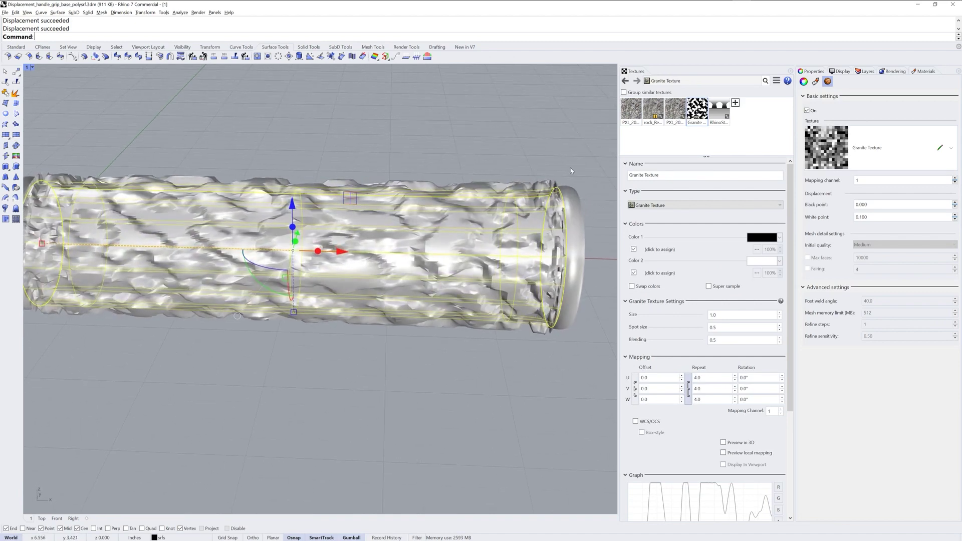
{"action": "right_click_drag", "start_coordinate": [305, 199], "coordinate": [416, 287]}
{"action": "key", "text": "Escape"}
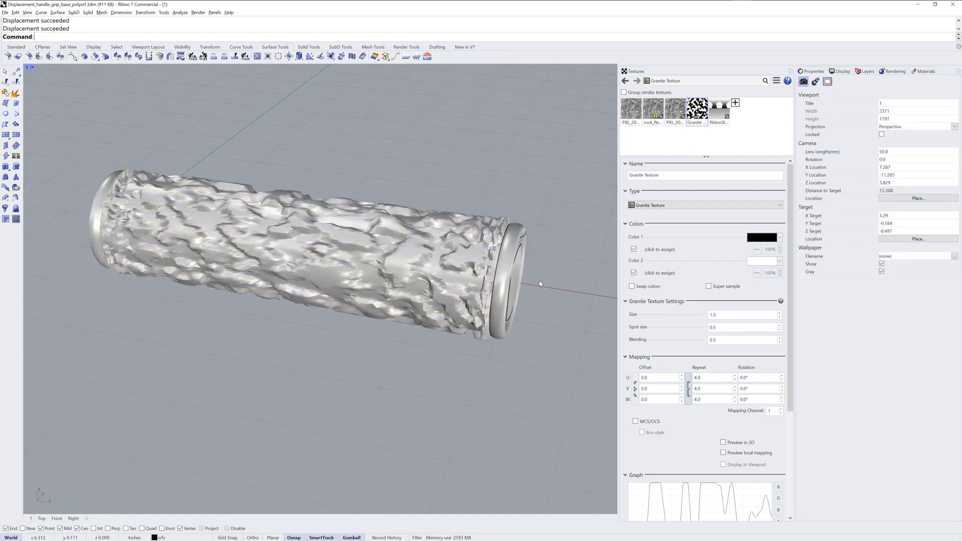
Apply a capped cylindrical mapping to the whole grip in the Right view, using its bounding box and the CPlane coordinate system.
{"action": "left_click", "coordinate": [501, 275]}
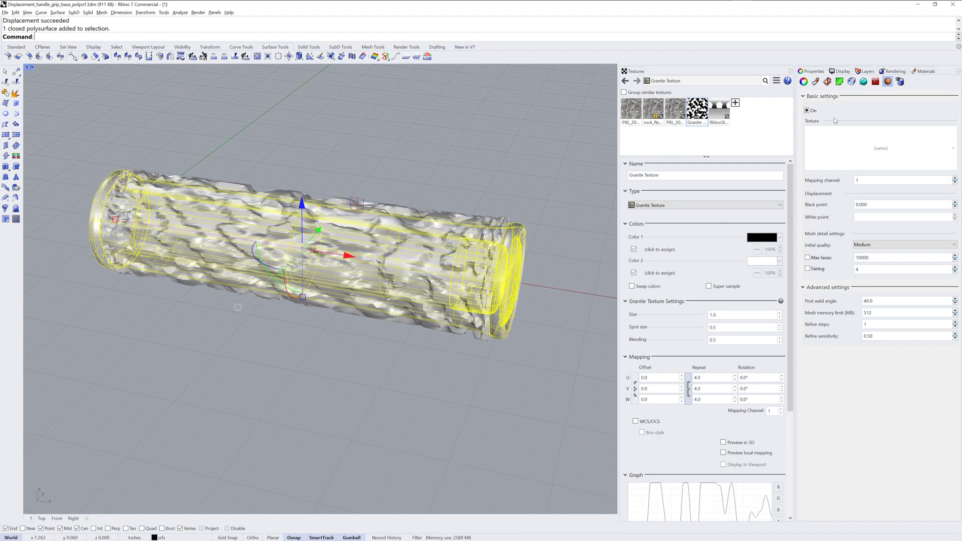
{"action": "left_click", "coordinate": [827, 81]}
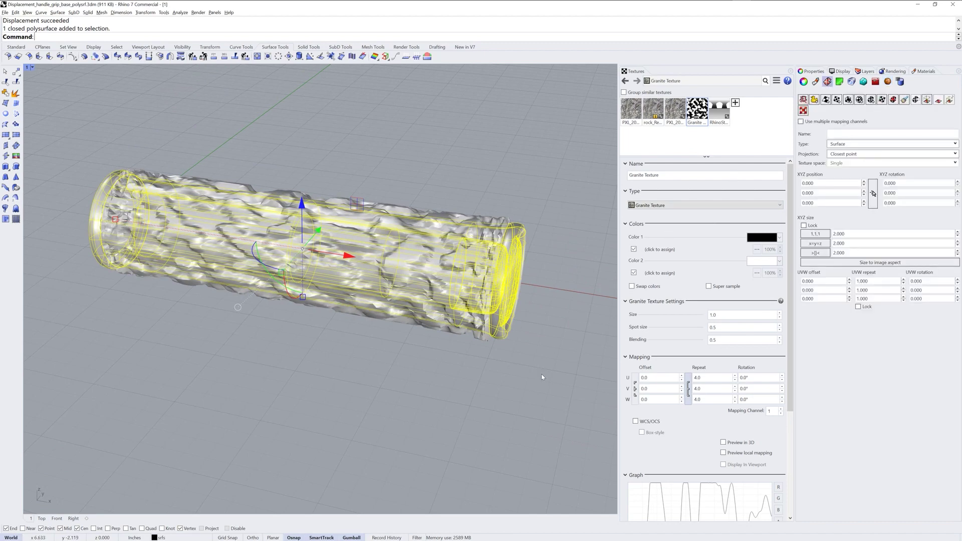
{"action": "left_click", "coordinate": [73, 518]}
{"action": "scroll", "coordinate": [552, 317], "scroll_direction": "down", "scroll_amount": 2}
{"action": "scroll", "coordinate": [553, 317], "scroll_direction": "up", "scroll_amount": 1}
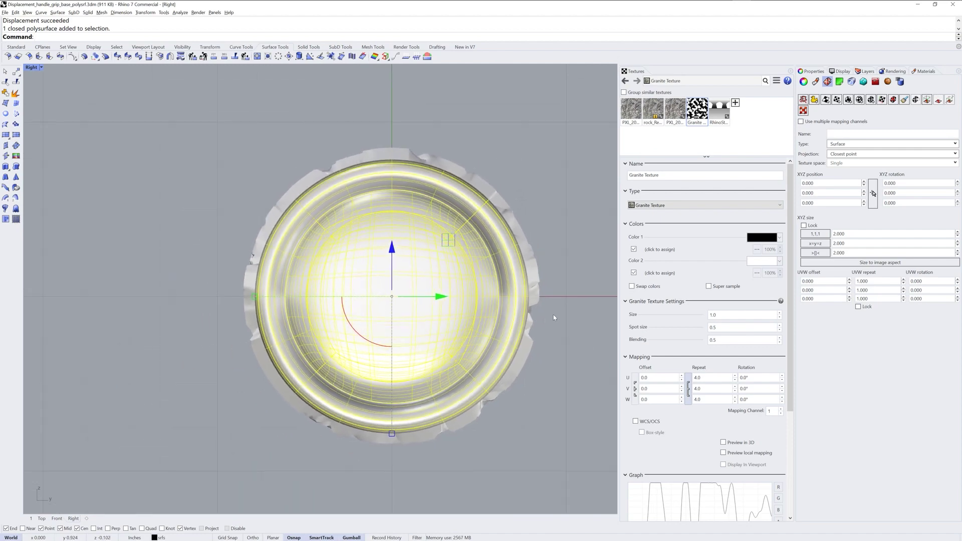
{"action": "left_click", "coordinate": [871, 100]}
{"action": "key", "text": "Return"}
{"action": "key", "text": "Return"}
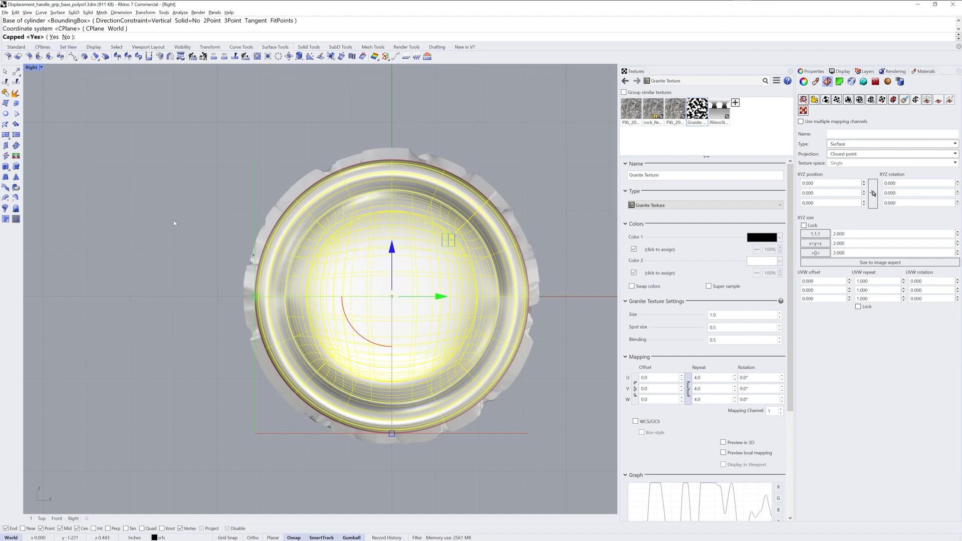
{"action": "key", "text": "Return"}
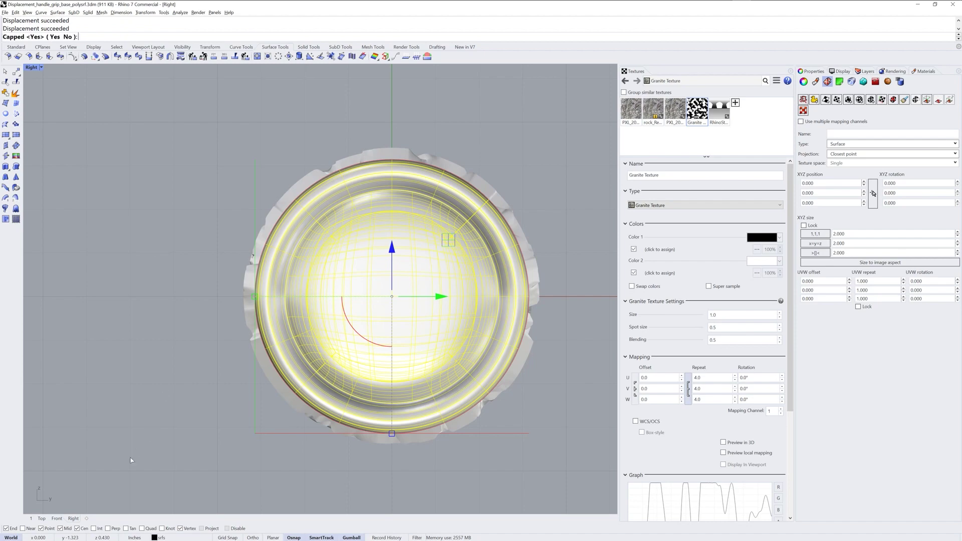
Examine the granite relief along the grip body and near the end ring in the perspective view.
{"action": "left_click", "coordinate": [31, 518]}
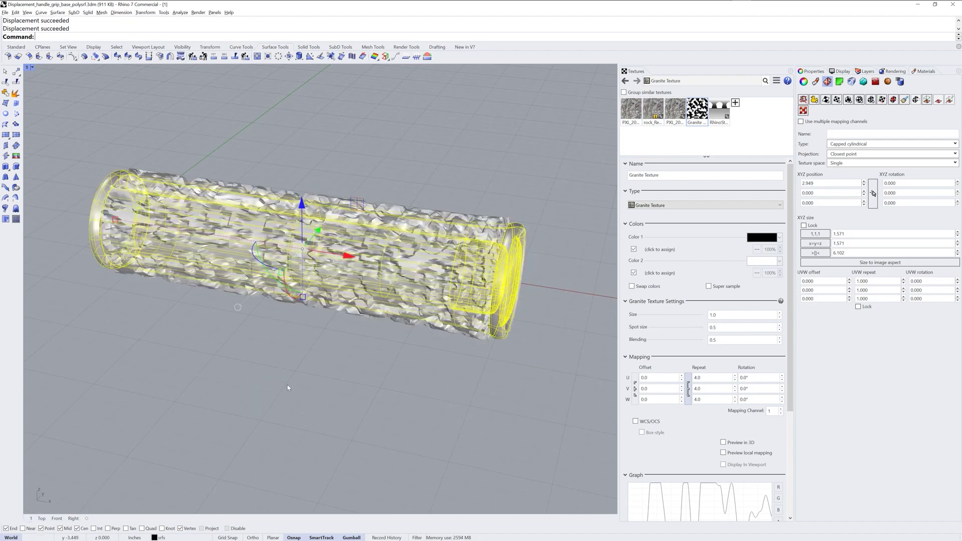
{"action": "right_click_drag", "start_coordinate": [410, 352], "coordinate": [427, 349]}
{"action": "key", "text": "Escape"}
{"action": "scroll", "coordinate": [421, 301], "scroll_direction": "up", "scroll_amount": 5}
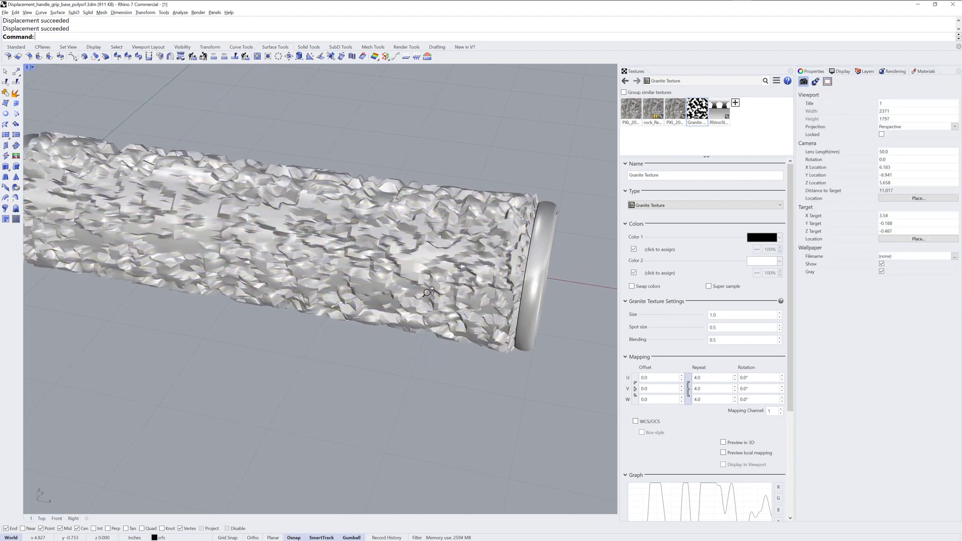
{"action": "right_click_drag", "start_coordinate": [421, 292], "coordinate": [415, 291]}
{"action": "right_click_drag", "start_coordinate": [489, 272], "coordinate": [466, 227]}
{"action": "scroll", "coordinate": [466, 227], "scroll_direction": "up", "scroll_amount": 3}
{"action": "scroll", "coordinate": [467, 226], "scroll_direction": "up", "scroll_amount": 4}
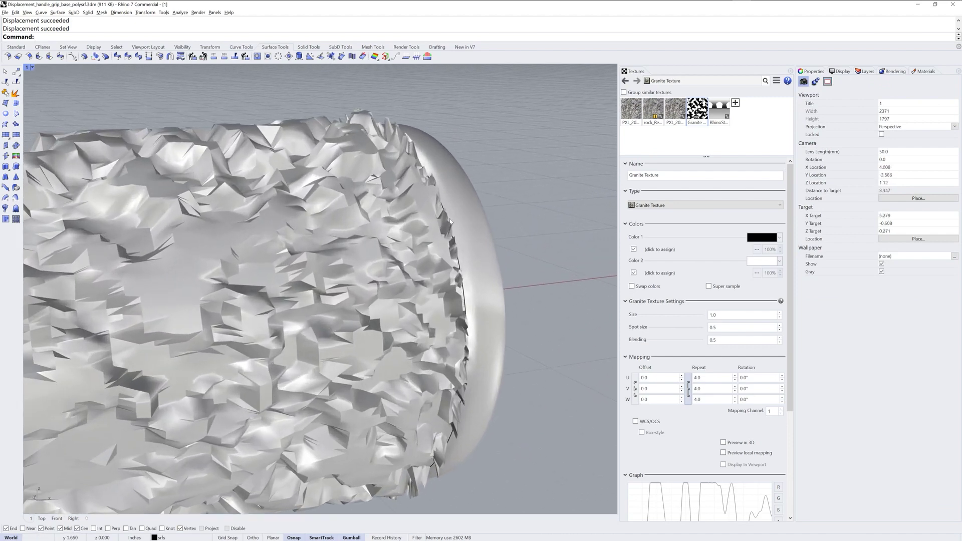
Show the grip's mapping widget for channel 1, scale the cylindrical mapping's diameter down to about 1.253 and hide the widget.
{"action": "left_click", "coordinate": [421, 314]}
{"action": "scroll", "coordinate": [416, 323], "scroll_direction": "down", "scroll_amount": 6}
{"action": "right_click_drag", "start_coordinate": [413, 328], "coordinate": [487, 333]}
{"action": "left_click", "coordinate": [927, 99]}
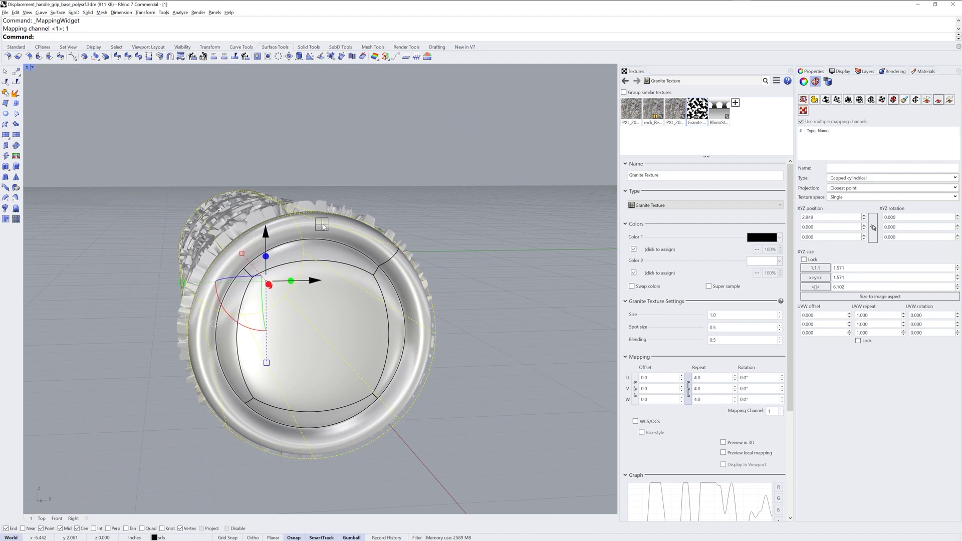
{"action": "left_click_drag", "start_coordinate": [324, 226], "coordinate": [316, 242]}
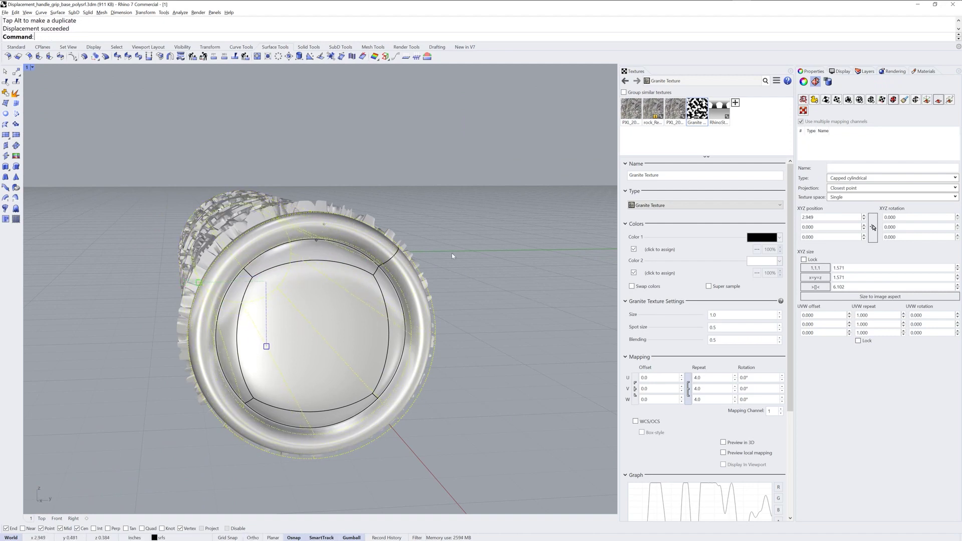
{"action": "right_click_drag", "start_coordinate": [445, 274], "coordinate": [506, 314]}
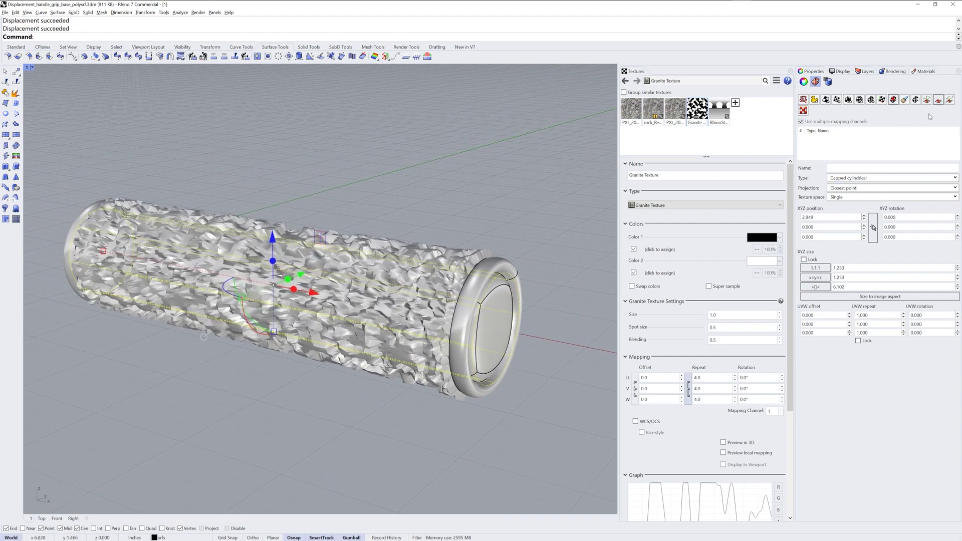
{"action": "key", "text": "Escape"}
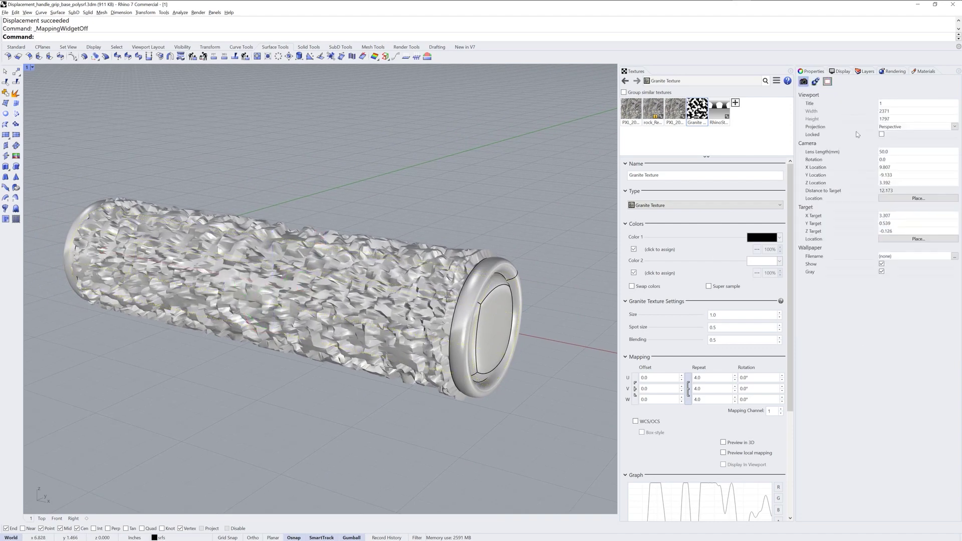
Set the displacement's initial mesh quality to High for the whole grip and inspect the finer relief.
{"action": "left_click", "coordinate": [419, 344]}
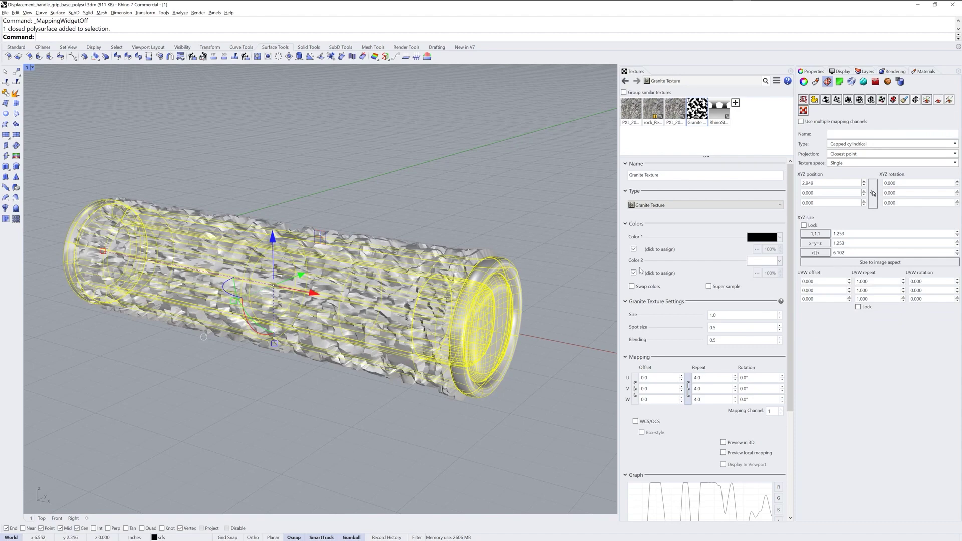
{"action": "left_click", "coordinate": [888, 81]}
{"action": "right_click_drag", "start_coordinate": [526, 346], "coordinate": [545, 344]}
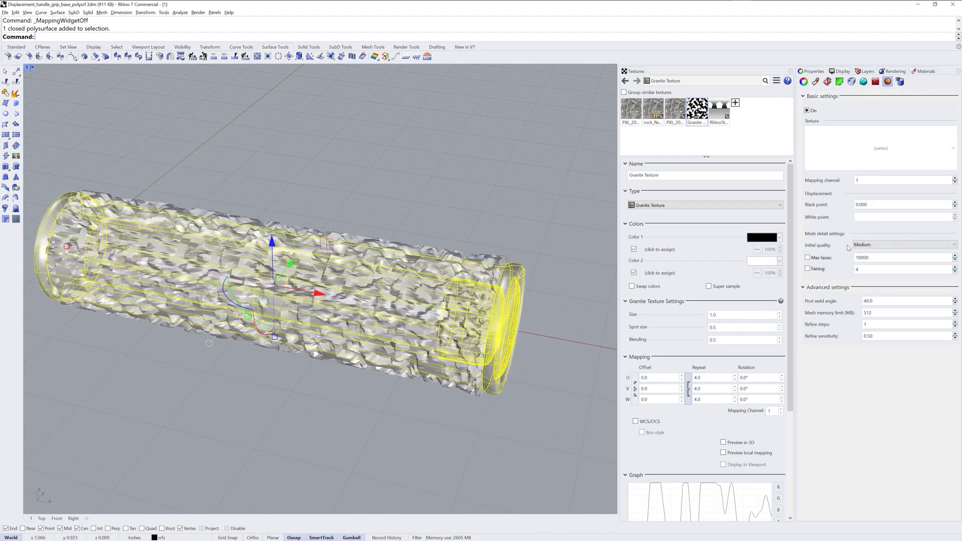
{"action": "left_click", "coordinate": [530, 243]}
{"action": "left_click", "coordinate": [495, 271]}
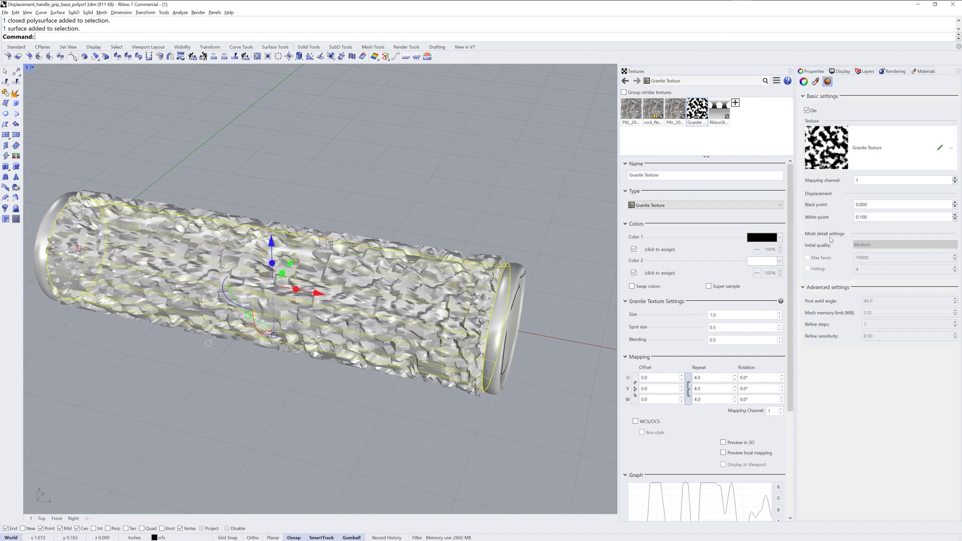
{"action": "left_click", "coordinate": [516, 320], "text": "shift"}
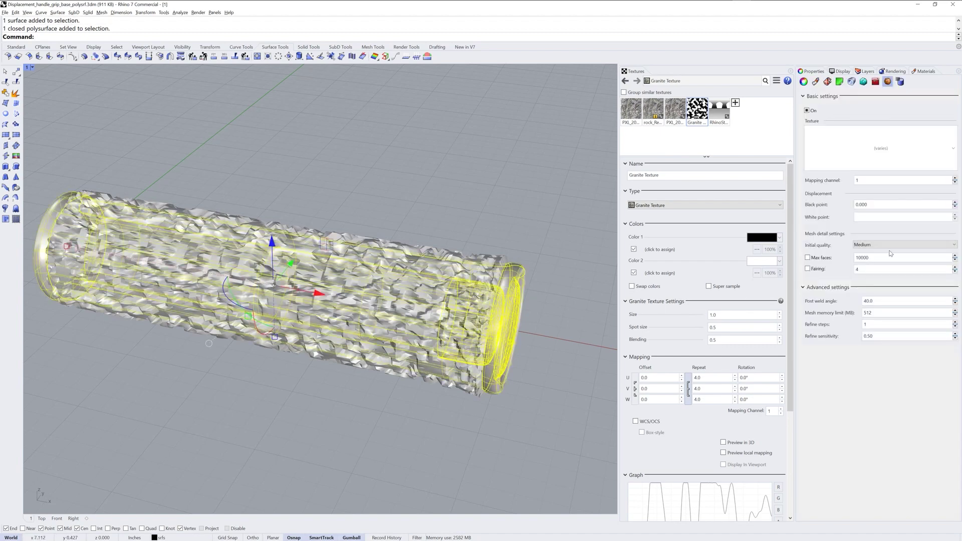
{"action": "left_click", "coordinate": [891, 245]}
{"action": "left_click", "coordinate": [880, 268]}
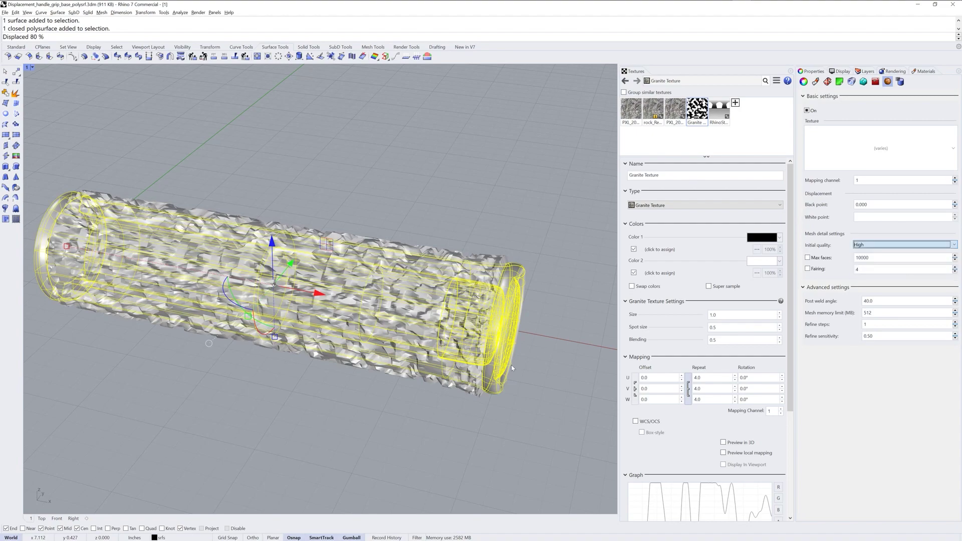
{"action": "mouse_move", "coordinate": [520, 368]}
{"action": "right_mouse_down"}
{"action": "mouse_move", "coordinate": [539, 346]}
{"action": "mouse_move", "coordinate": [520, 362]}
{"action": "right_mouse_up"}
{"action": "scroll", "coordinate": [451, 345], "scroll_direction": "up", "scroll_amount": 4}
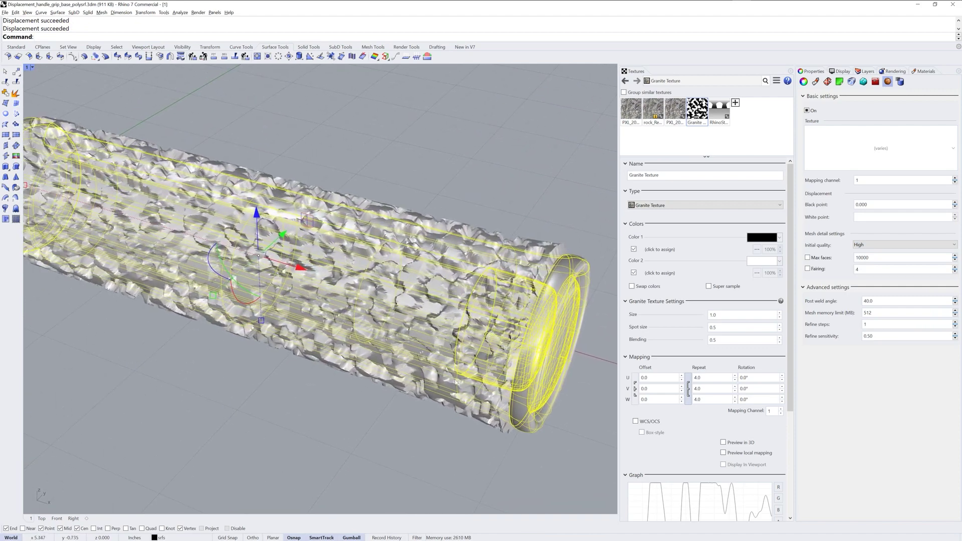
{"action": "scroll", "coordinate": [437, 234], "scroll_direction": "up", "scroll_amount": 4}
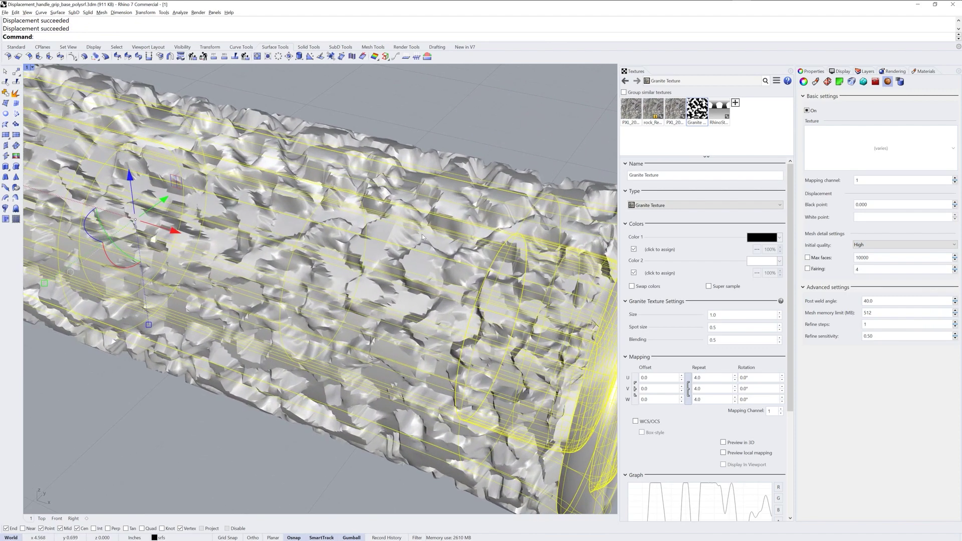
Review the grip's object-level render mesh settings and the document's render mesh quality options without changing them.
{"action": "left_click", "coordinate": [803, 82]}
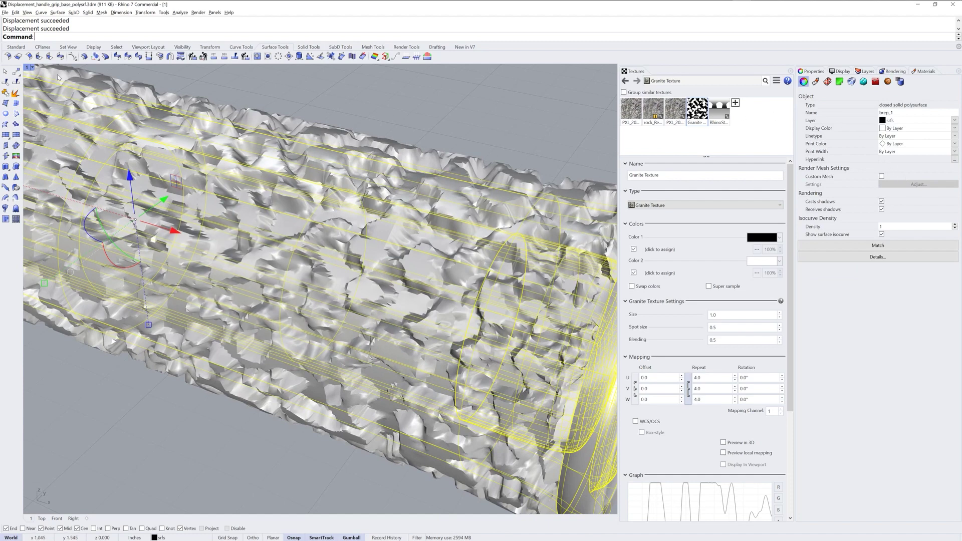
{"action": "left_click", "coordinate": [16, 47]}
{"action": "left_click", "coordinate": [312, 56]}
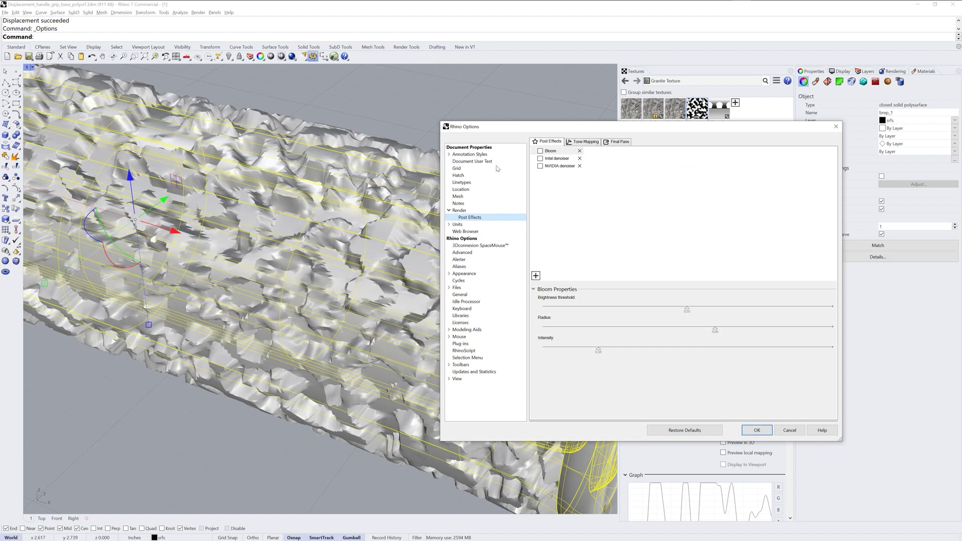
{"action": "left_click", "coordinate": [457, 196]}
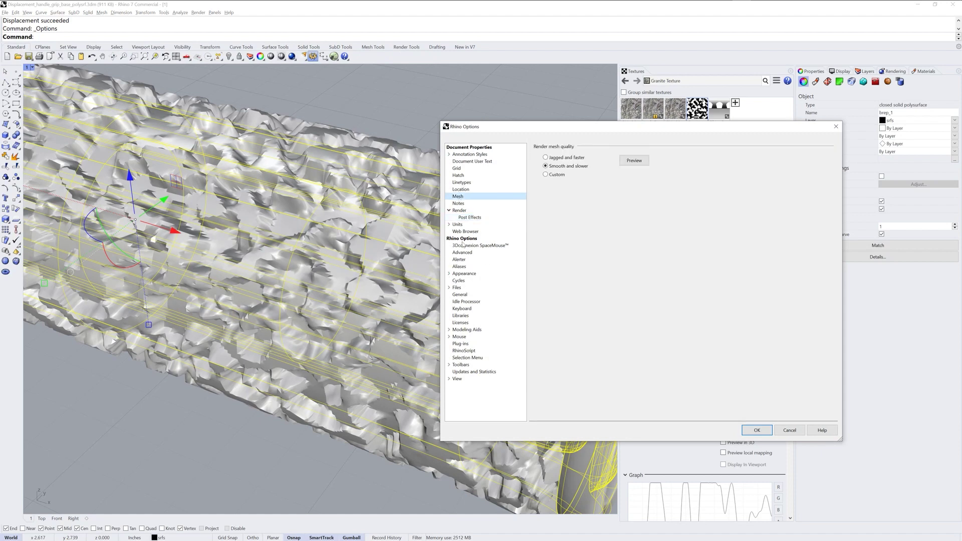
{"action": "left_click_drag", "start_coordinate": [618, 127], "coordinate": [373, 158]}
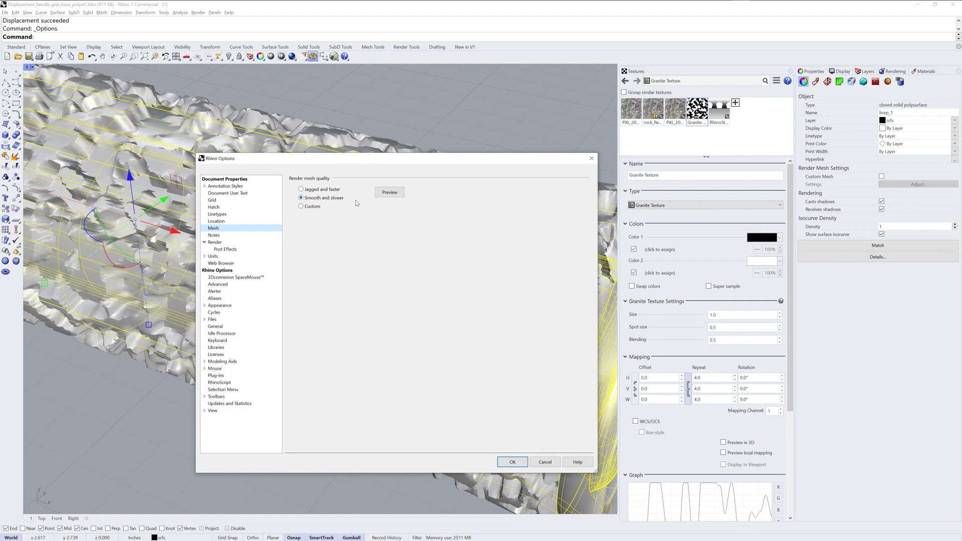
{"action": "left_click", "coordinate": [512, 462]}
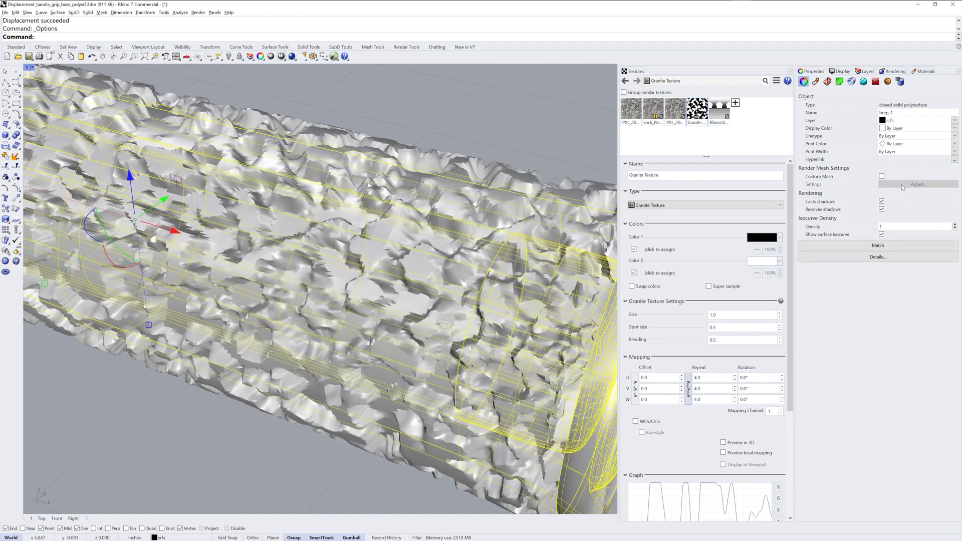
Try a displacement initial mesh quality of Very high for the whole grip and inspect the relief up close.
{"action": "left_click", "coordinate": [888, 82]}
{"action": "left_click", "coordinate": [890, 246]}
{"action": "left_click", "coordinate": [877, 271]}
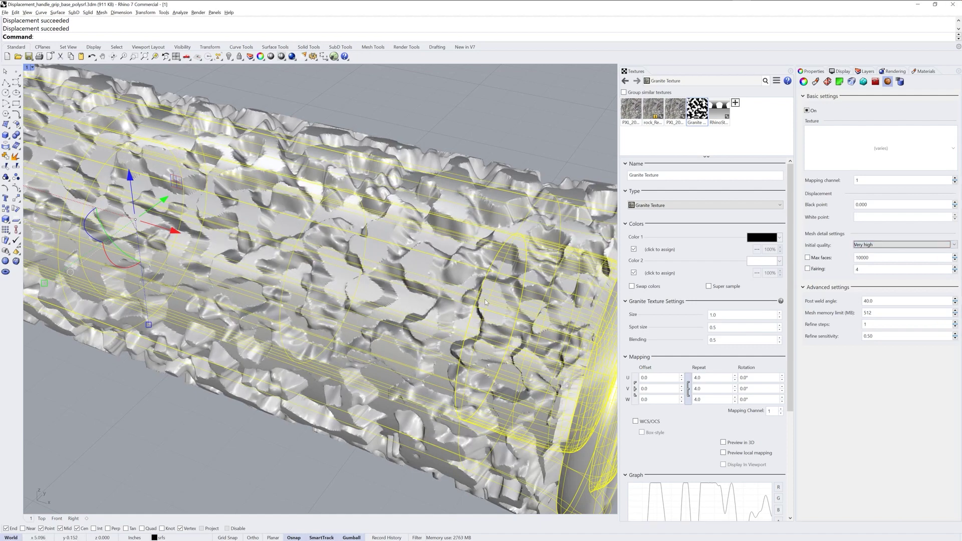
{"action": "left_click", "coordinate": [497, 107]}
{"action": "scroll", "coordinate": [439, 342], "scroll_direction": "up", "scroll_amount": 5}
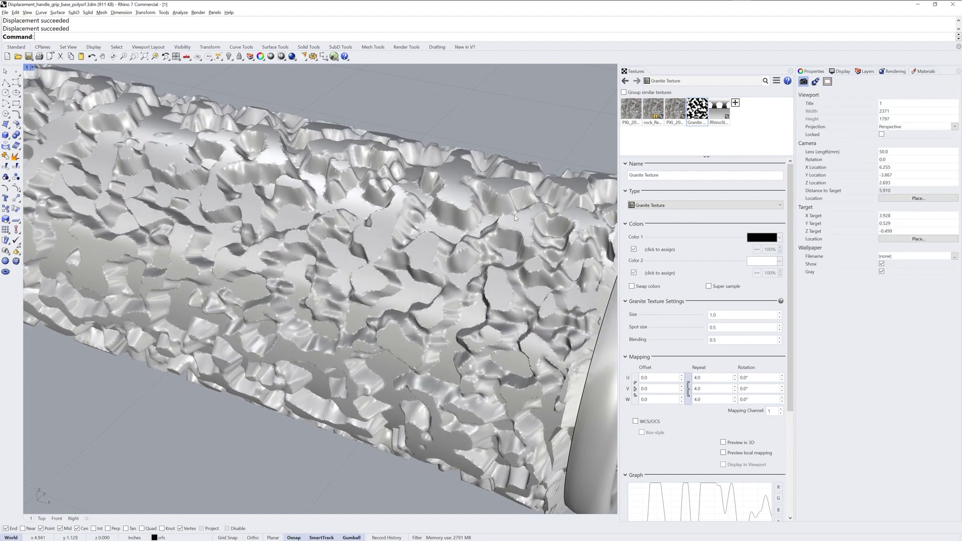
{"action": "scroll", "coordinate": [529, 278], "scroll_direction": "down", "scroll_amount": 5}
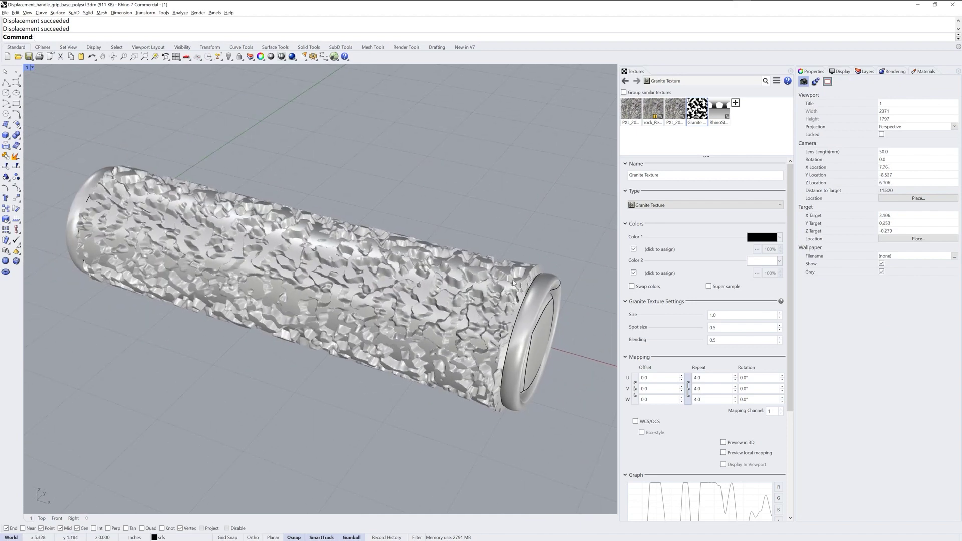
Select the whole grip and try a displacement initial mesh quality of Medium.
{"action": "left_click", "coordinate": [498, 321]}
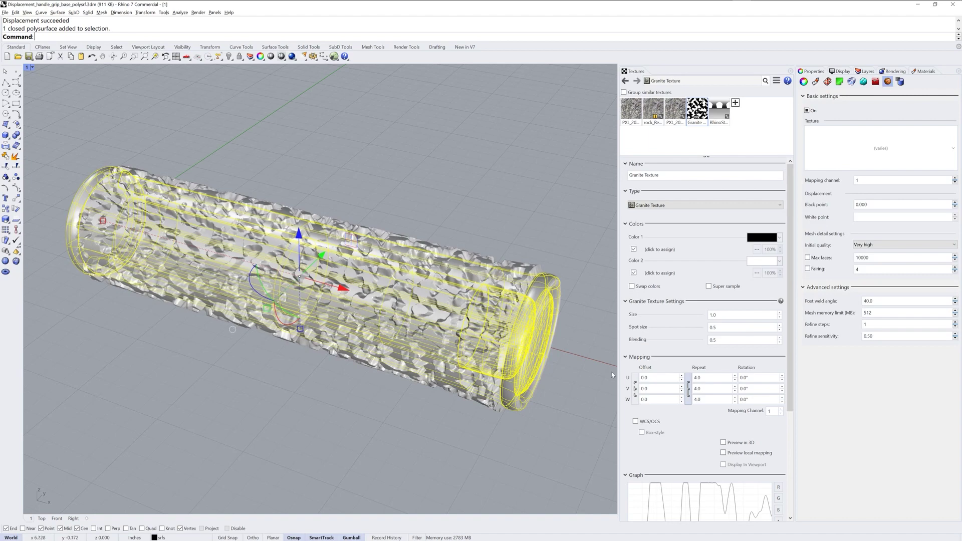
{"action": "left_click", "coordinate": [878, 245]}
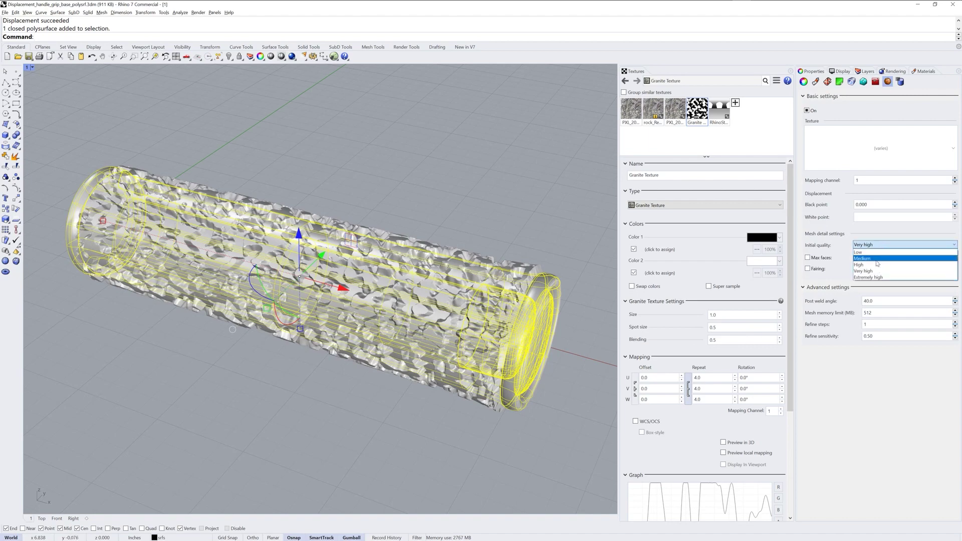
{"action": "left_click", "coordinate": [877, 259]}
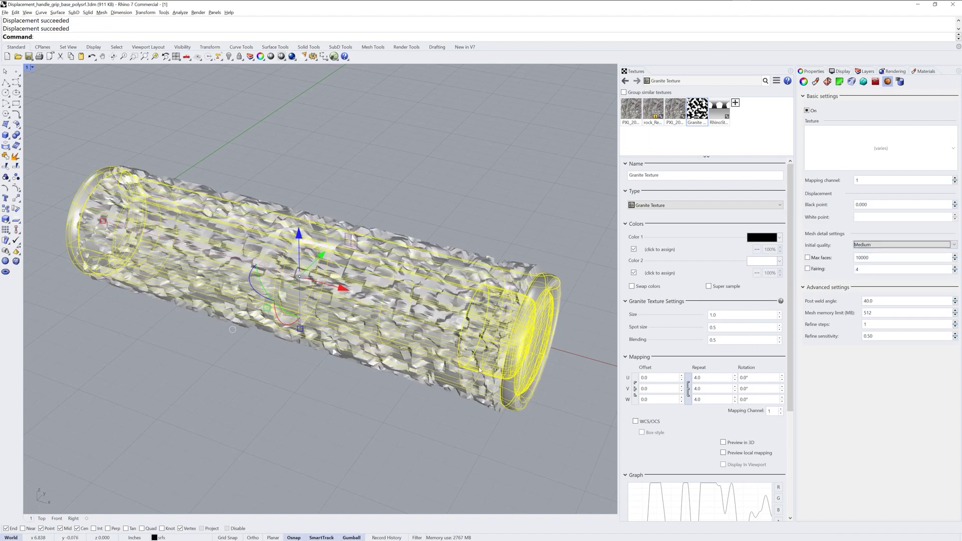
Set the whole grip's displacement initial quality to High and inspect the relief from the capped end.
{"action": "left_click", "coordinate": [877, 245]}
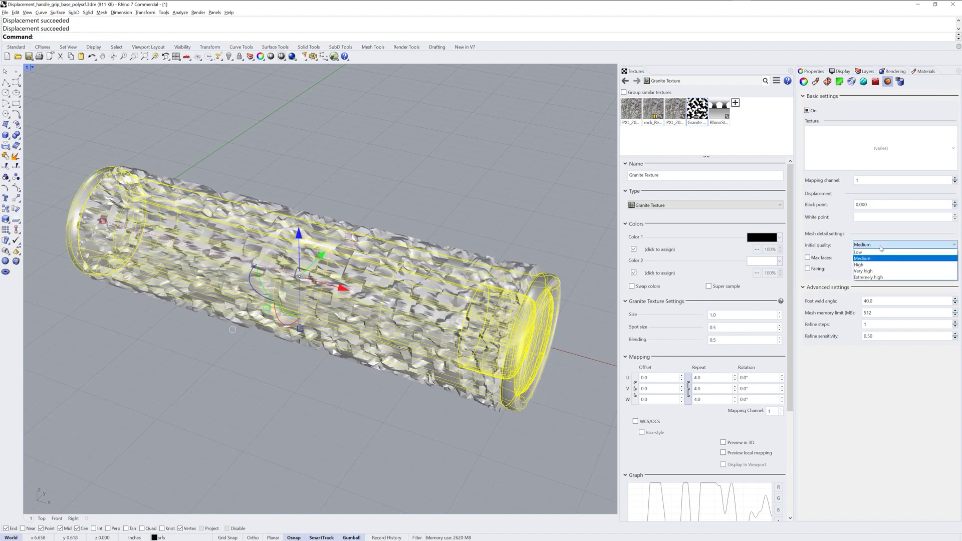
{"action": "left_click", "coordinate": [877, 265]}
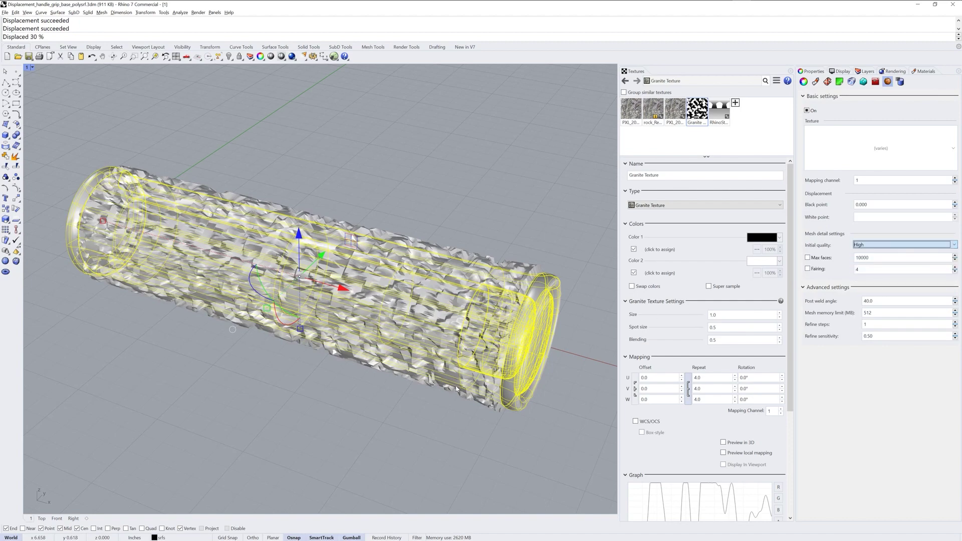
{"action": "left_click", "coordinate": [407, 404]}
{"action": "right_click_drag", "start_coordinate": [407, 404], "coordinate": [381, 386]}
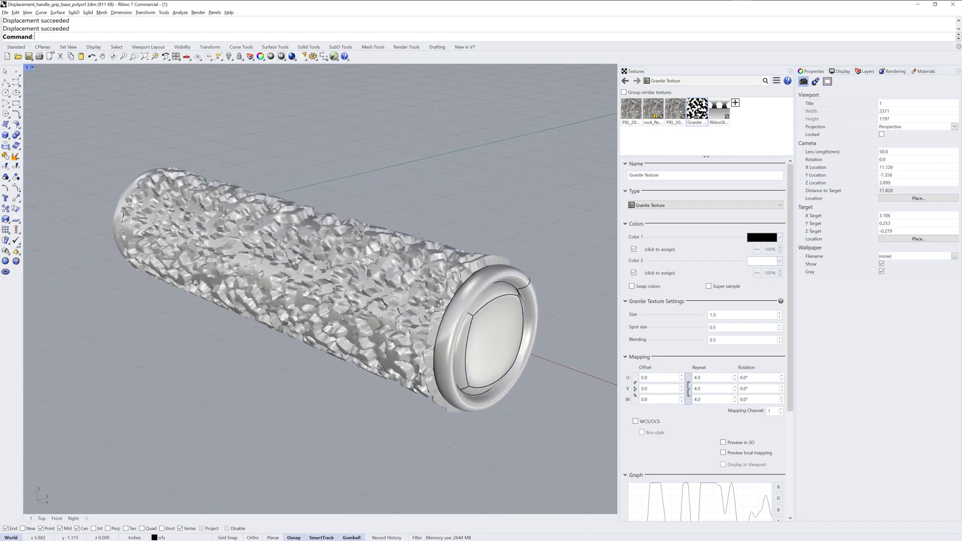
{"action": "scroll", "coordinate": [478, 324], "scroll_direction": "up", "scroll_amount": 2}
{"action": "right_click_drag", "start_coordinate": [524, 322], "coordinate": [504, 321]}
{"action": "right_click_drag", "start_coordinate": [416, 353], "coordinate": [381, 341]}
{"action": "scroll", "coordinate": [479, 282], "scroll_direction": "up", "scroll_amount": 2}
Import the Dots blur 1 bitmap from the Textures folder of the texture library.
{"action": "left_click", "coordinate": [735, 102]}
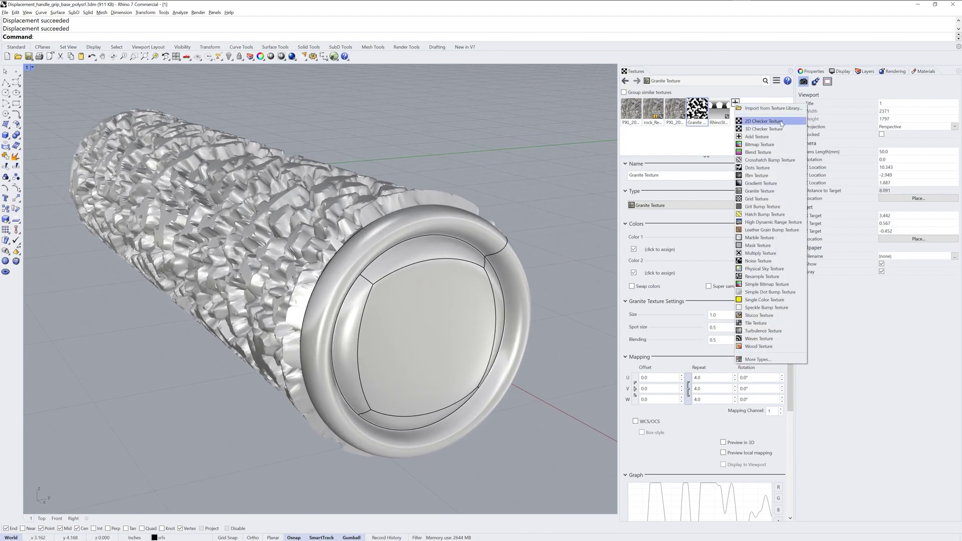
{"action": "left_click", "coordinate": [781, 109]}
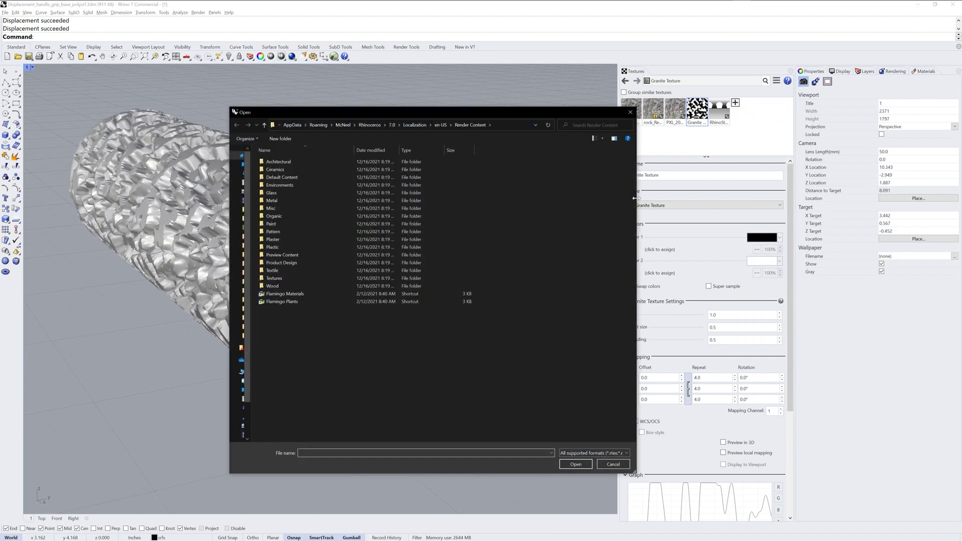
{"action": "double_click", "coordinate": [278, 278]}
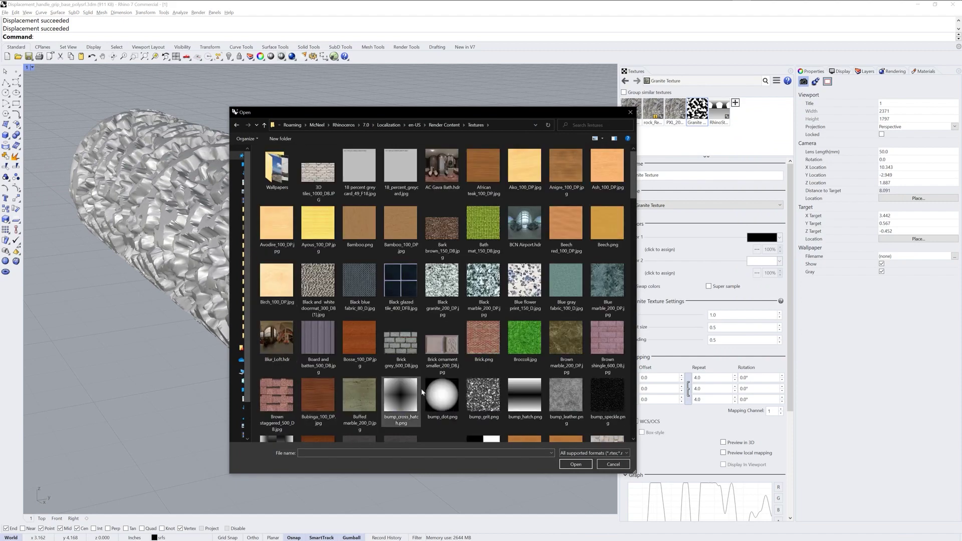
{"action": "scroll", "coordinate": [634, 214], "scroll_direction": "down", "scroll_amount": 3}
{"action": "scroll", "coordinate": [635, 214], "scroll_direction": "down", "scroll_amount": 2}
{"action": "left_click", "coordinate": [401, 338]}
{"action": "left_click", "coordinate": [571, 465]}
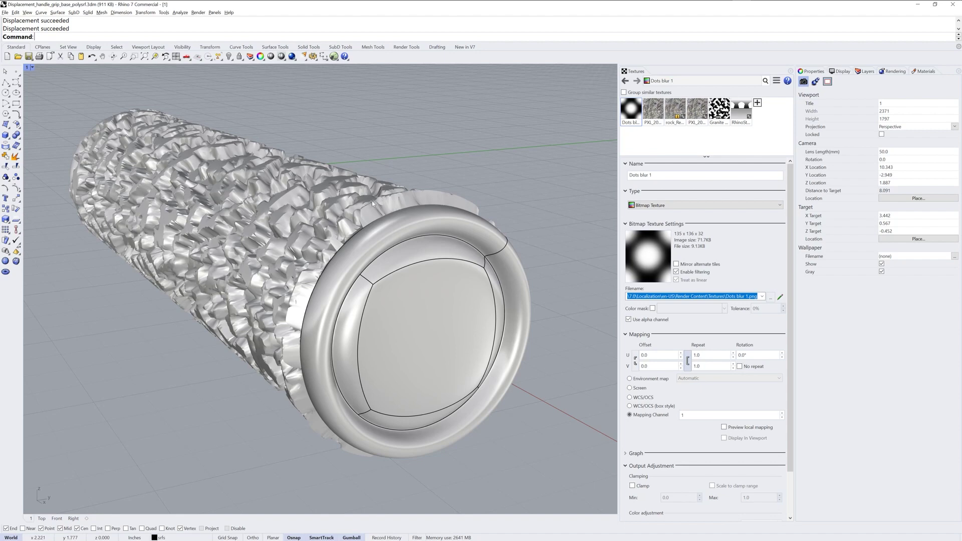
Select only the grip's body surface and replace its granite displacement texture with Dots blur 1.
{"action": "right_click_drag", "start_coordinate": [365, 303], "coordinate": [546, 230]}
{"action": "left_click", "coordinate": [541, 227]}
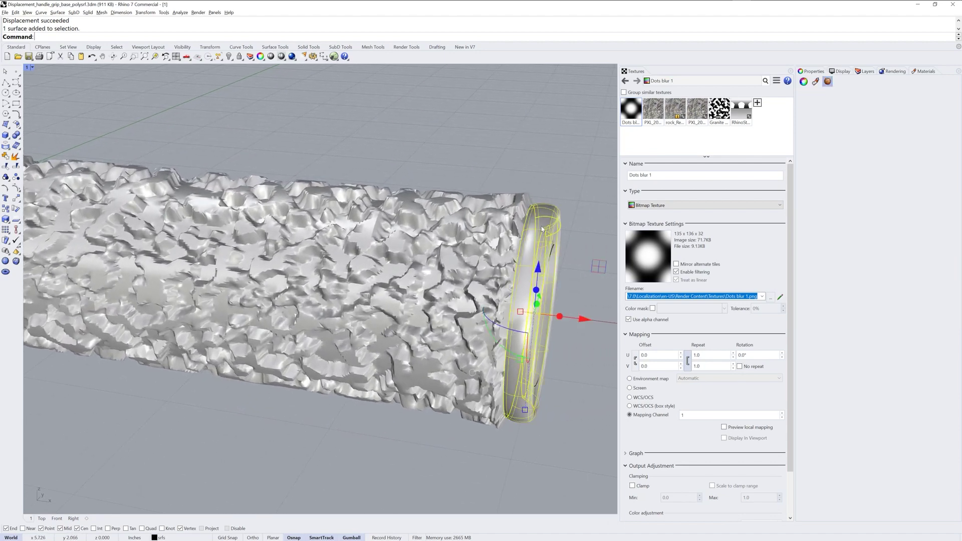
{"action": "key", "text": "Escape"}
{"action": "right_click_drag", "start_coordinate": [518, 226], "coordinate": [561, 241]}
{"action": "left_click", "coordinate": [561, 241]}
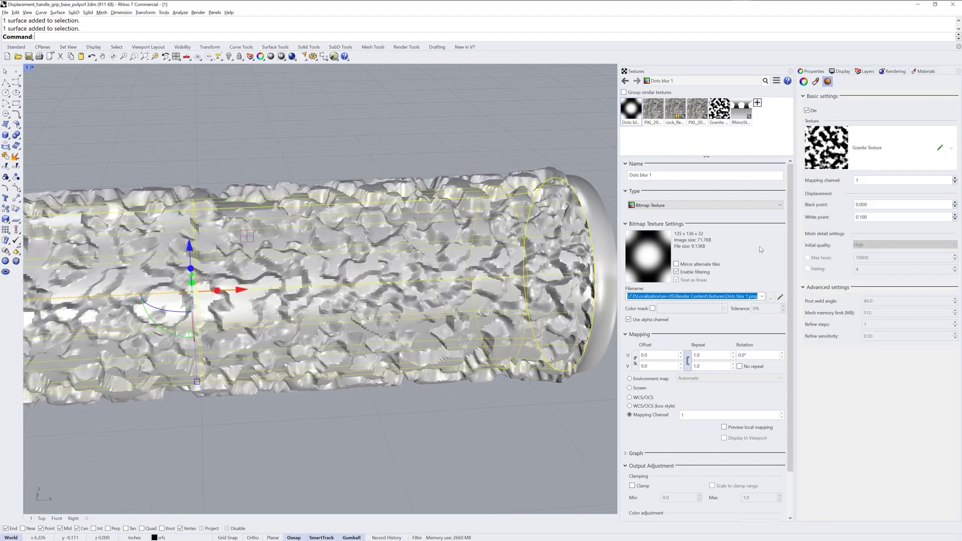
{"action": "left_click", "coordinate": [951, 149]}
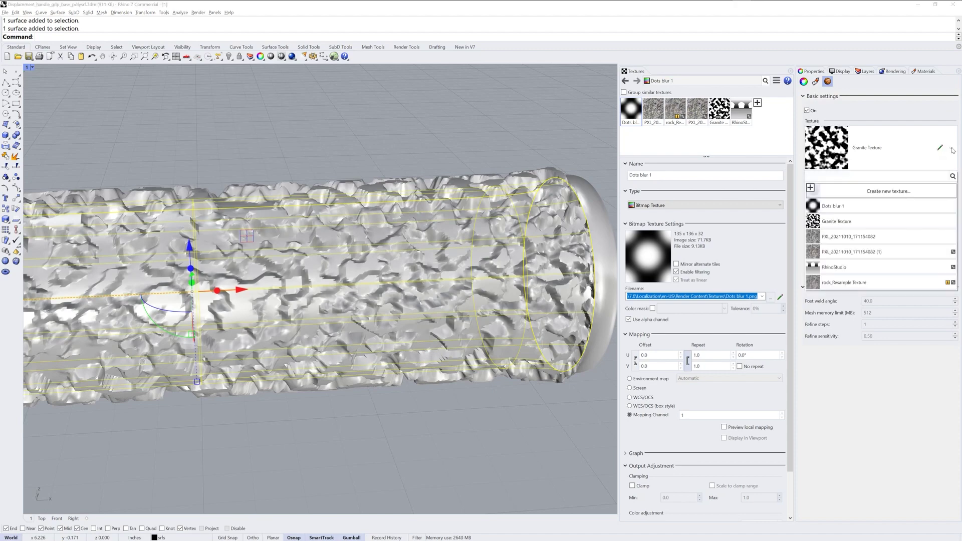
{"action": "left_click", "coordinate": [887, 209]}
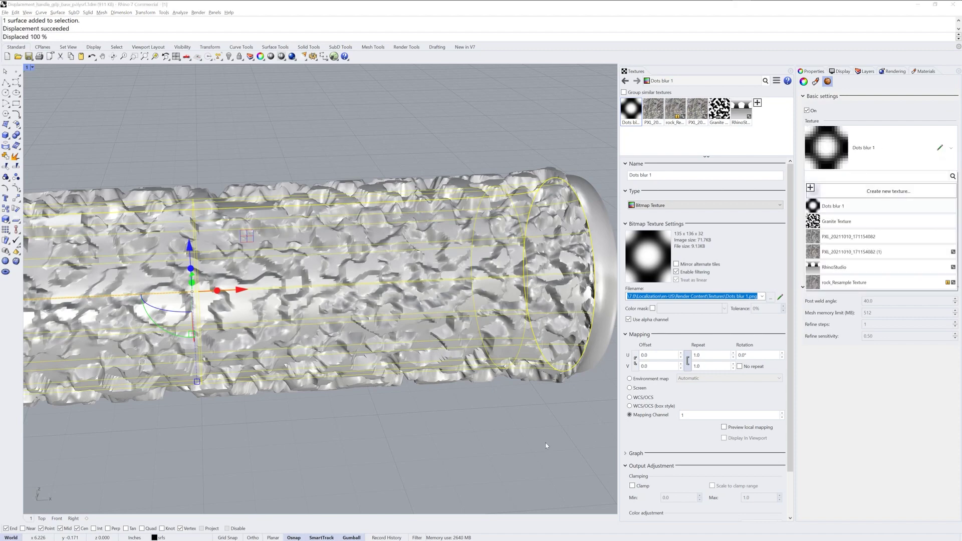
{"action": "scroll", "coordinate": [451, 385], "scroll_direction": "down", "scroll_amount": 5}
{"action": "right_click_drag", "start_coordinate": [455, 393], "coordinate": [432, 386]}
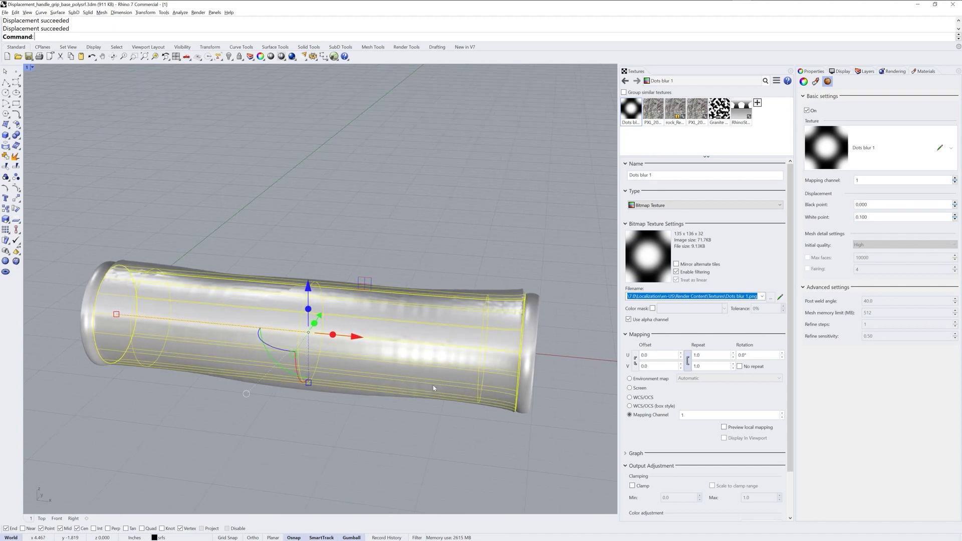
Set the Dots blur 1 texture's linked U and V repeat to 10 and deselect the body surface.
{"action": "left_click", "coordinate": [708, 358]}
{"action": "type", "text": "10"}
{"action": "key", "text": "Return"}
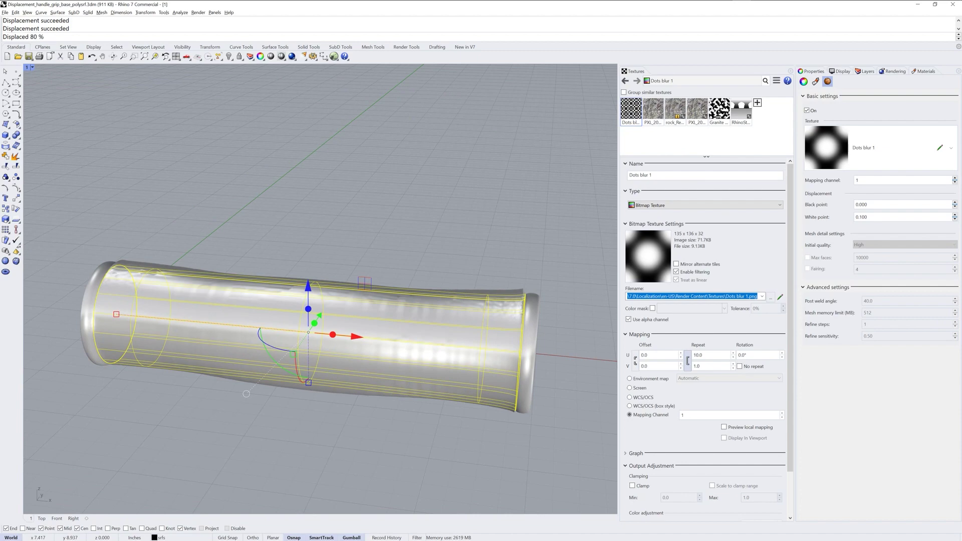
{"action": "right_click_drag", "start_coordinate": [433, 405], "coordinate": [526, 396]}
{"action": "key", "text": "Escape"}
Unlink the U and V repeat of the Dots blur 1 texture and set the V repeat to 9.
{"action": "left_click", "coordinate": [687, 361]}
{"action": "double_click", "coordinate": [698, 366]}
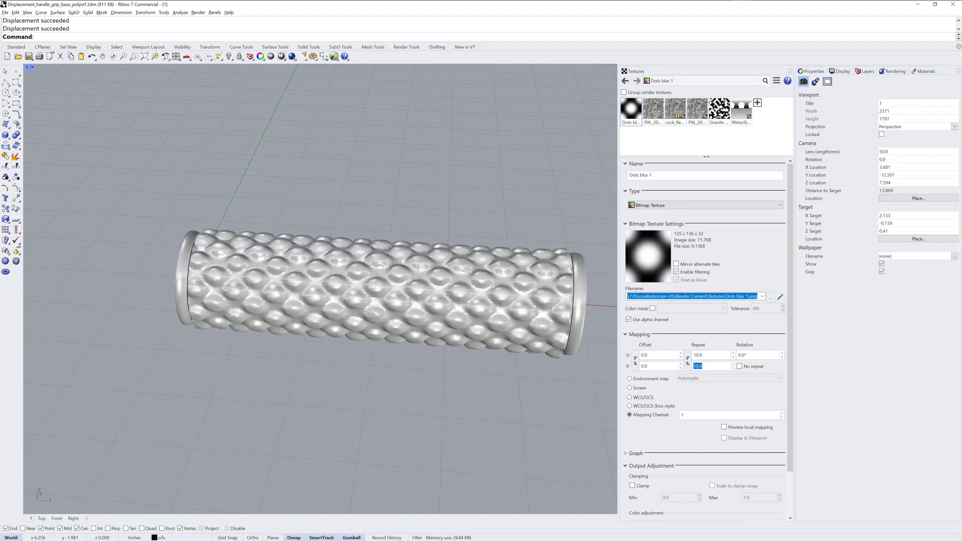
{"action": "type", "text": "9"}
{"action": "key", "text": "Return"}
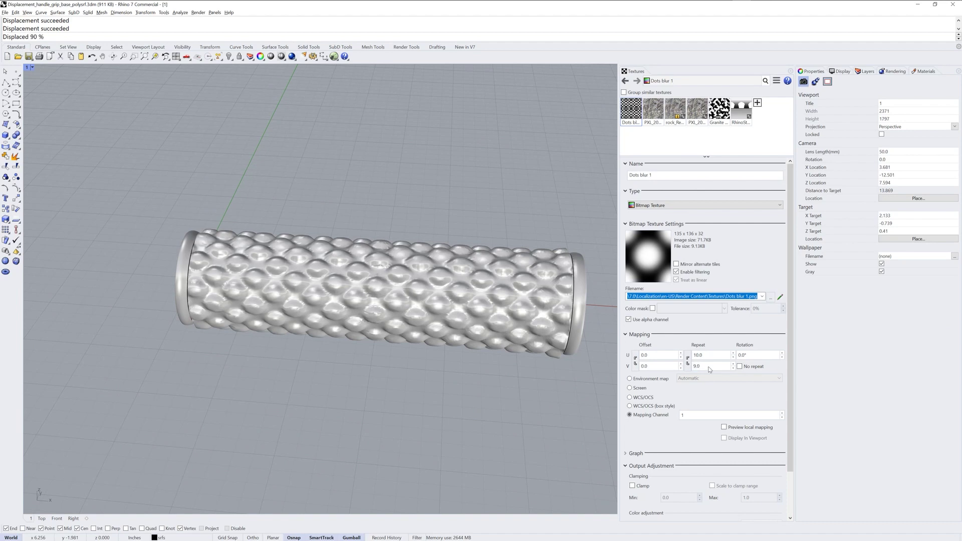
Try U repeat values of 6 and 8 on the Dots blur 1 texture, checking the dot proportions from the side.
{"action": "double_click", "coordinate": [698, 355]}
{"action": "type", "text": "6"}
{"action": "key", "text": "Return"}
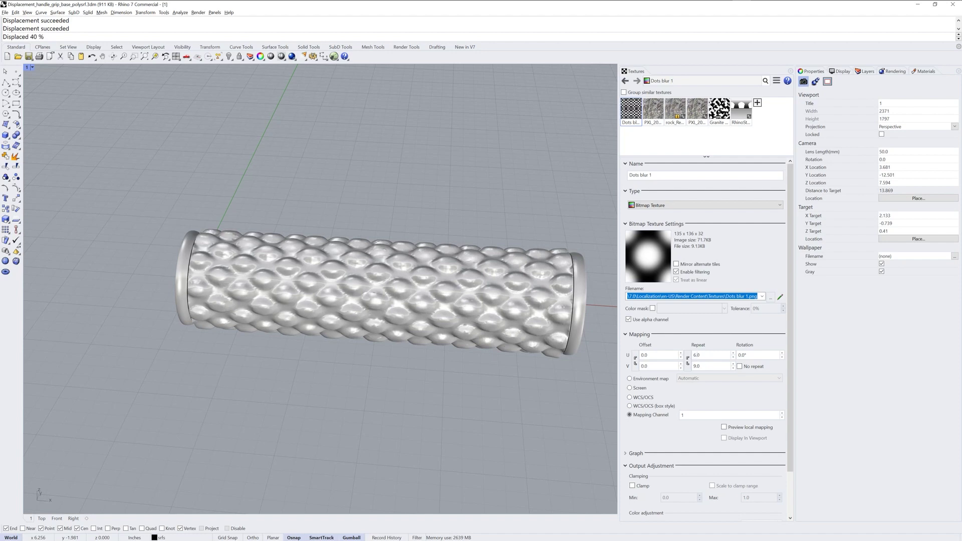
{"action": "right_click_drag", "start_coordinate": [459, 379], "coordinate": [456, 326]}
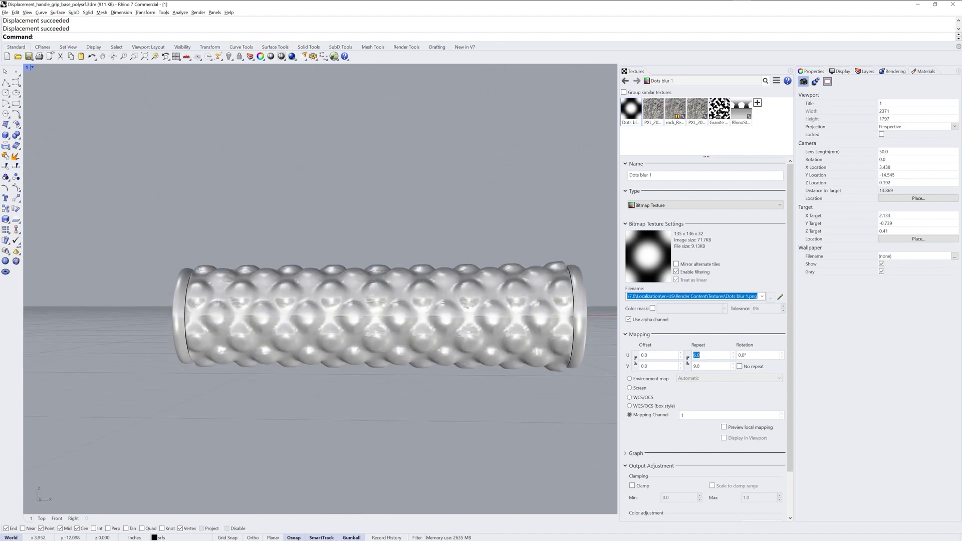
{"action": "type", "text": "8"}
{"action": "key", "text": "Return"}
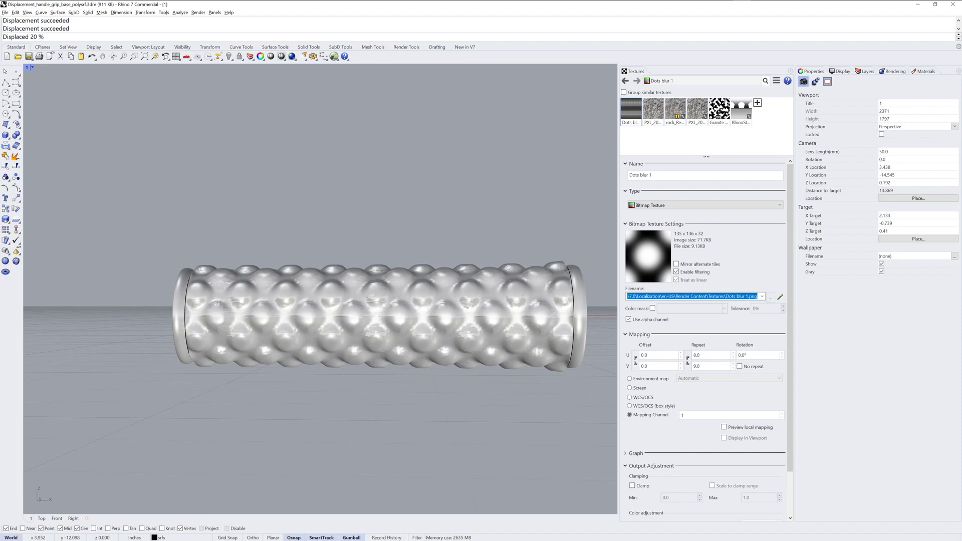
Set the Dots blur 1 texture's U repeat to 7 and check the dot proportions on the grip.
{"action": "double_click", "coordinate": [705, 356]}
{"action": "type", "text": "7"}
{"action": "key", "text": "Return"}
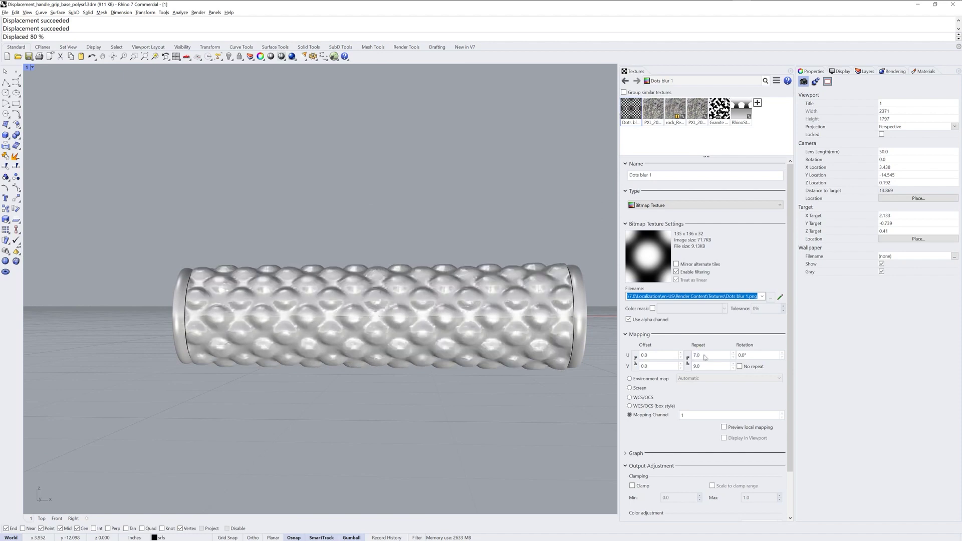
{"action": "right_click_drag", "start_coordinate": [385, 331], "coordinate": [444, 389]}
Link the texture's repeat proportions, set the U repeat to 12 and inspect the finer dots around the grip.
{"action": "left_click", "coordinate": [688, 360]}
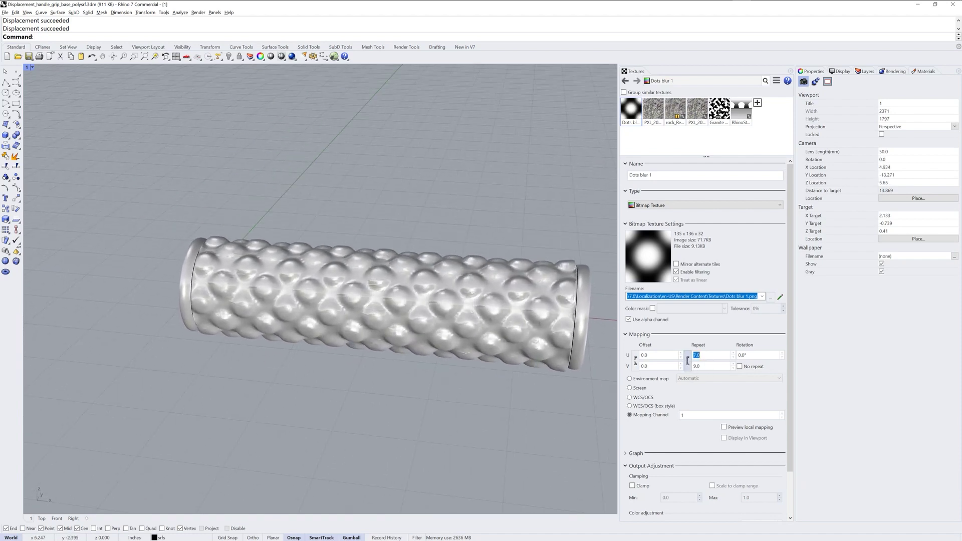
{"action": "key", "text": "Return"}
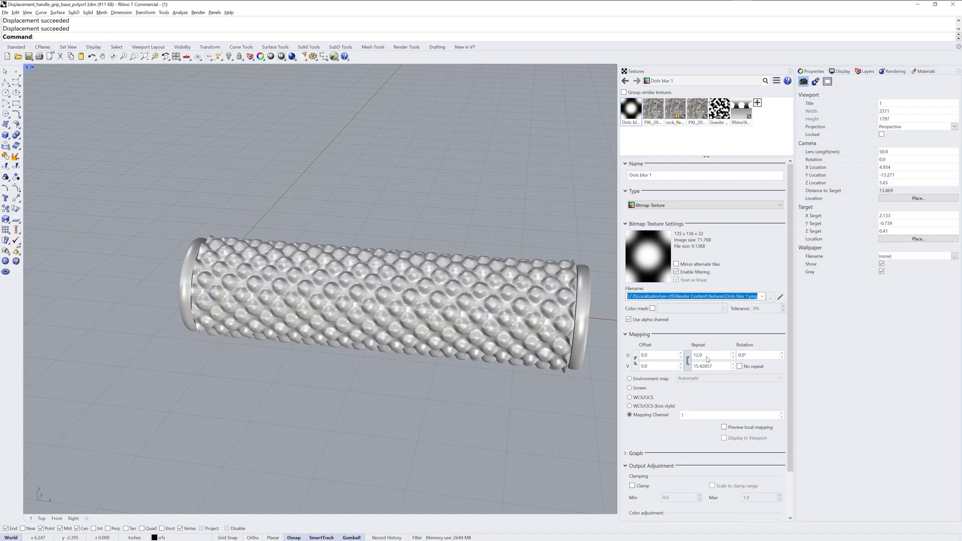
{"action": "right_click_drag", "start_coordinate": [488, 386], "coordinate": [501, 351]}
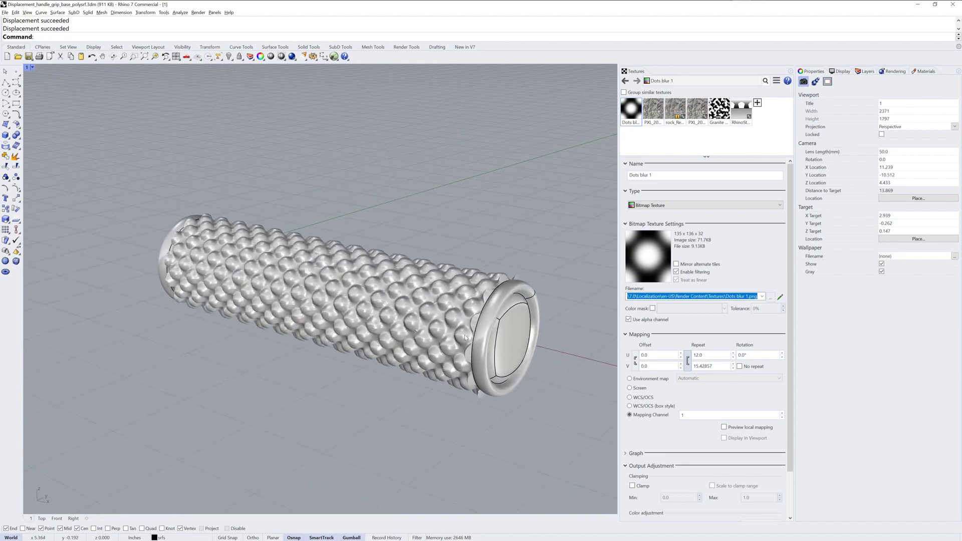
{"action": "right_click_drag", "start_coordinate": [450, 344], "coordinate": [490, 284]}
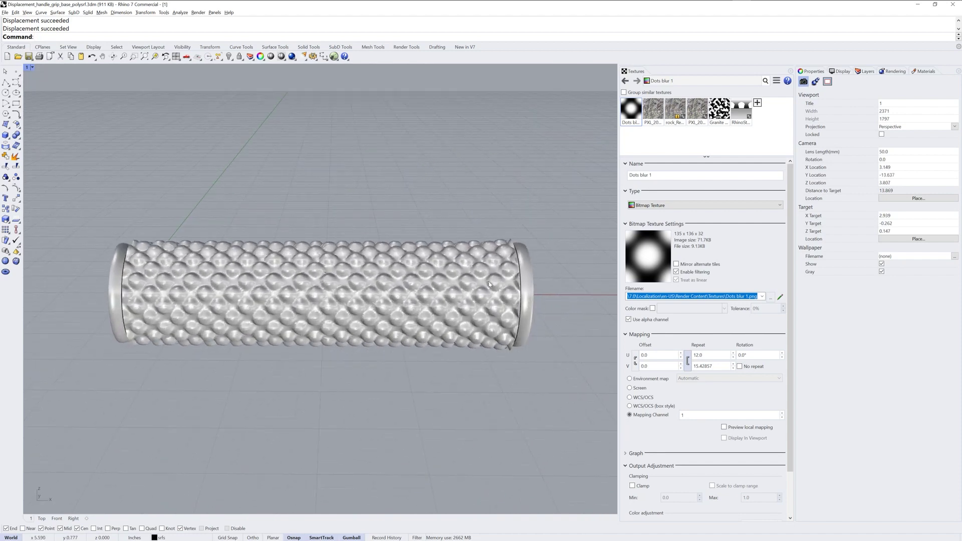
Select the grip's cylindrical body face and set its displacement white point to 0.05.
{"action": "left_click", "coordinate": [499, 283]}
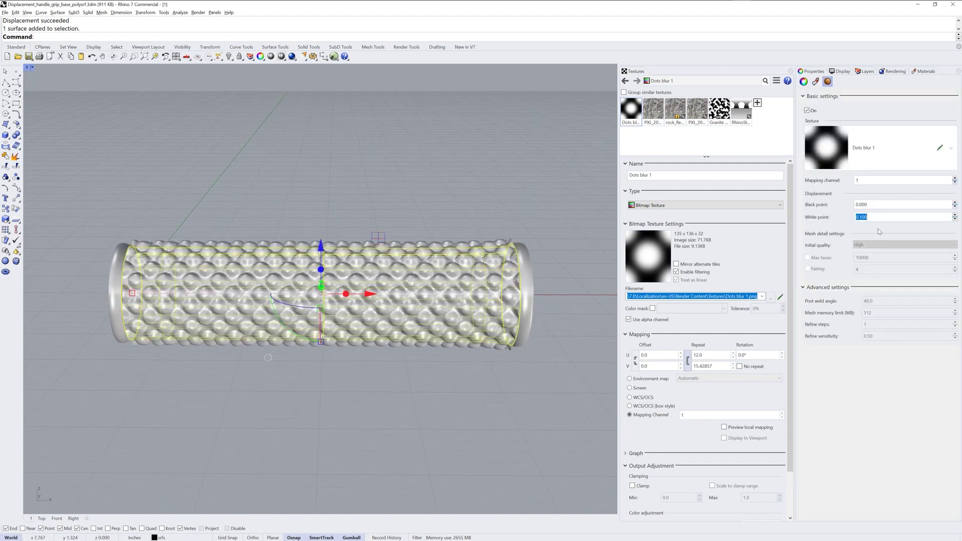
{"action": "type", "text": ".05"}
{"action": "key", "text": "Return"}
{"action": "right_click_drag", "start_coordinate": [526, 350], "coordinate": [541, 313]}
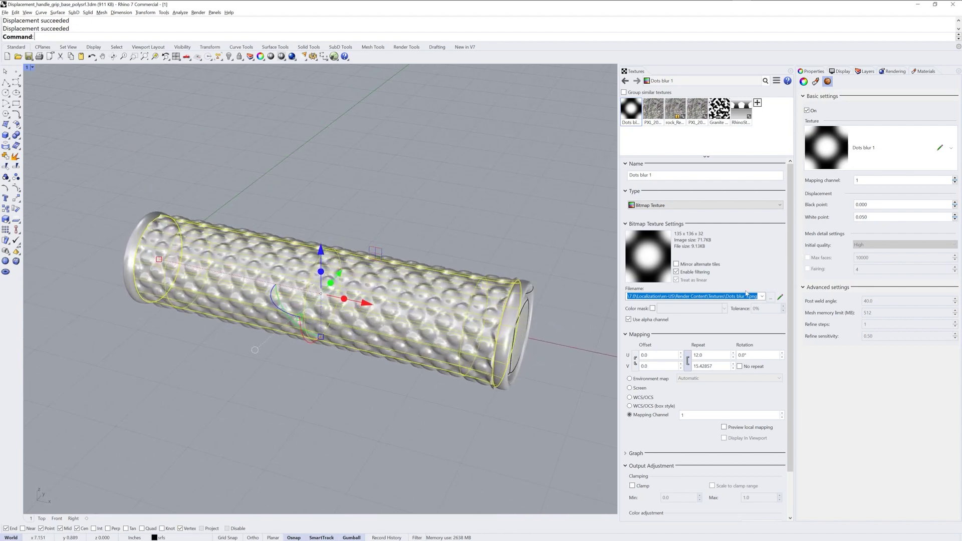
Select the whole grip and check the initial quality setting of its displacement mesh.
{"action": "left_click", "coordinate": [542, 310]}
{"action": "left_click", "coordinate": [519, 308]}
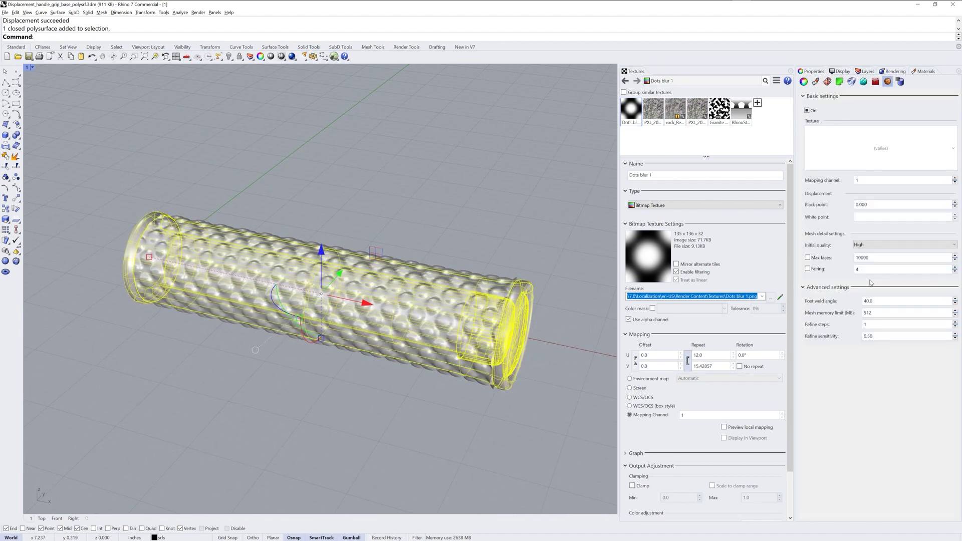
{"action": "left_click", "coordinate": [885, 246]}
{"action": "left_click", "coordinate": [885, 247]}
{"action": "right_click_drag", "start_coordinate": [546, 381], "coordinate": [547, 350]}
{"action": "scroll", "coordinate": [429, 344], "scroll_direction": "up", "scroll_amount": 3}
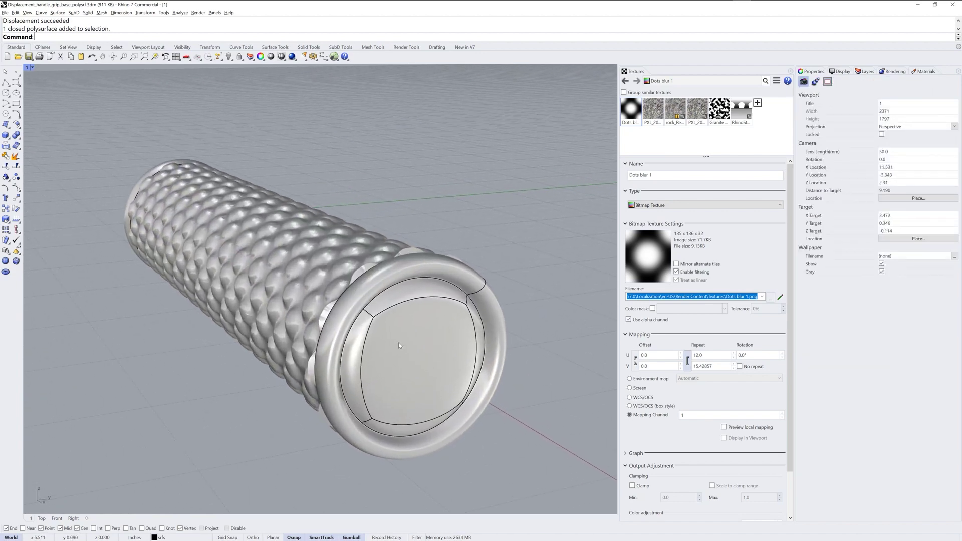
{"action": "left_click", "coordinate": [356, 347], "text": "ctrl+shift"}
{"action": "left_click", "coordinate": [398, 300], "text": "ctrl+shift"}
{"action": "right_click_drag", "start_coordinate": [487, 353], "coordinate": [441, 390]}
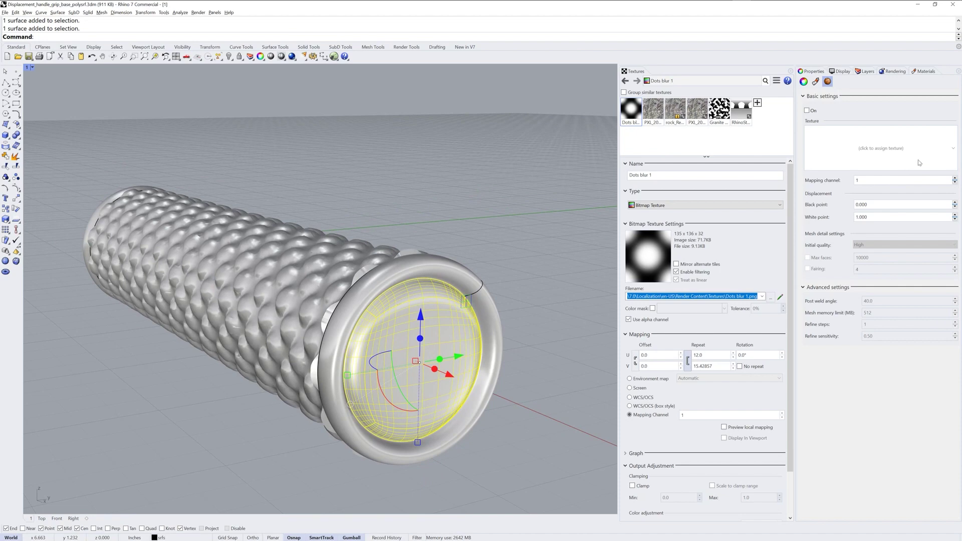
{"action": "left_click", "coordinate": [879, 148]}
{"action": "left_click", "coordinate": [890, 196]}
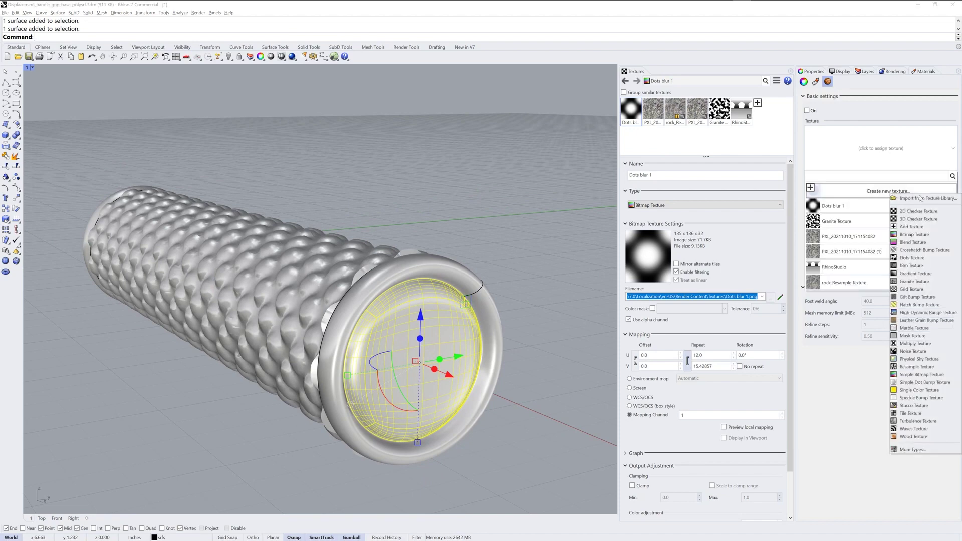
{"action": "left_click", "coordinate": [902, 202]}
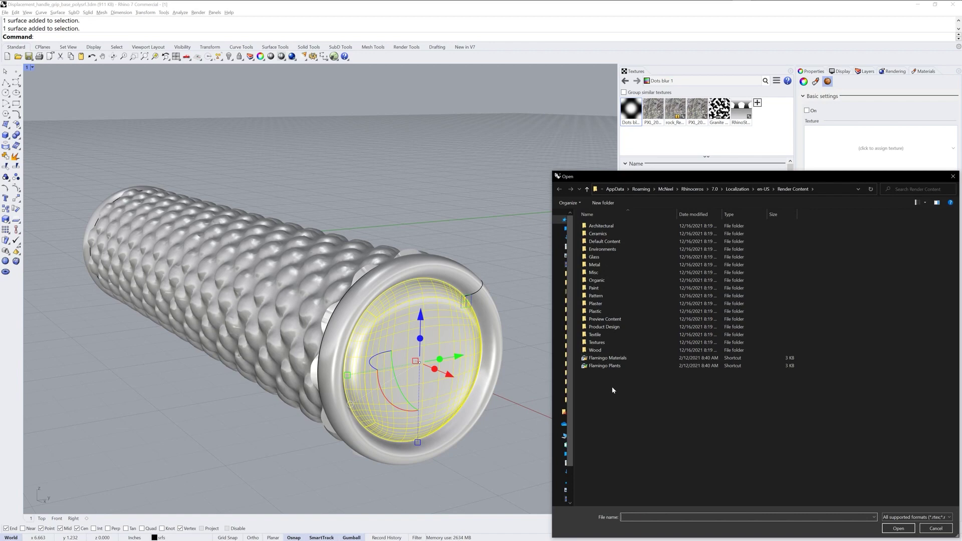
{"action": "left_click", "coordinate": [936, 528]}
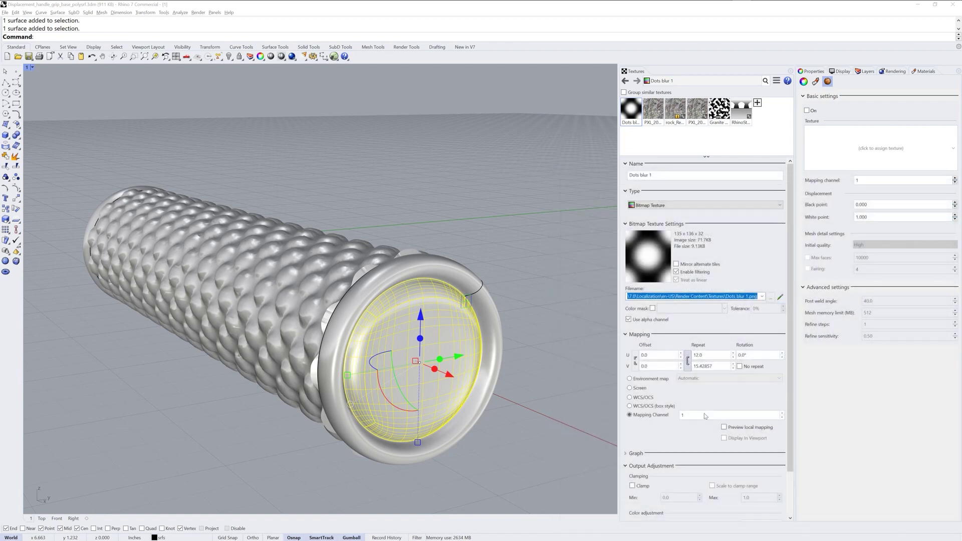
{"action": "key", "text": "Escape"}
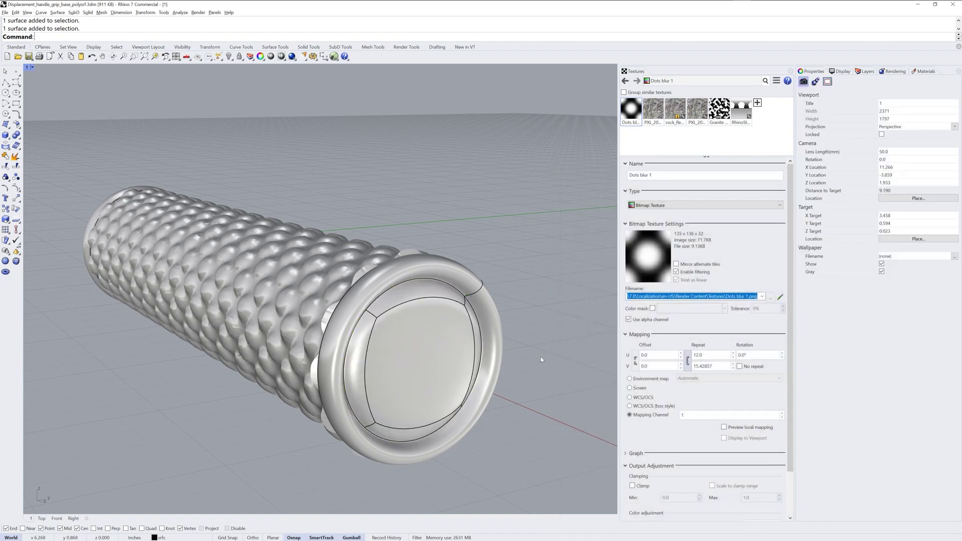
Create a new bitmap texture from Letter_R.png in the Pictures folder.
{"action": "left_click", "coordinate": [757, 103]}
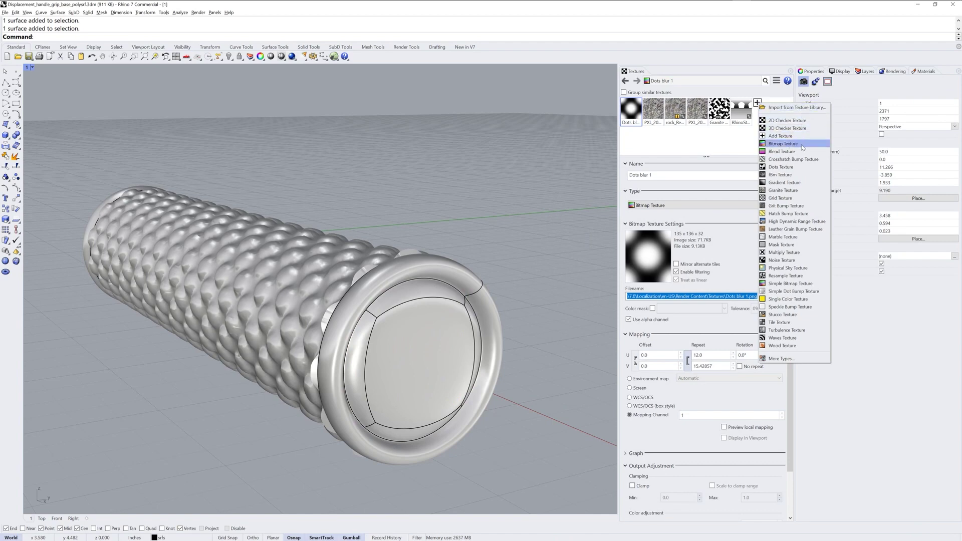
{"action": "left_click", "coordinate": [784, 144]}
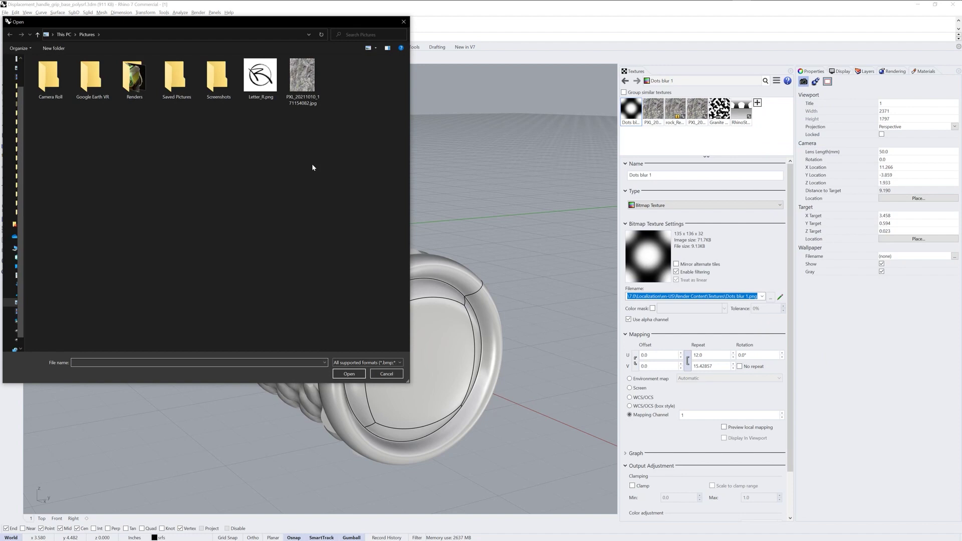
{"action": "left_click", "coordinate": [261, 76]}
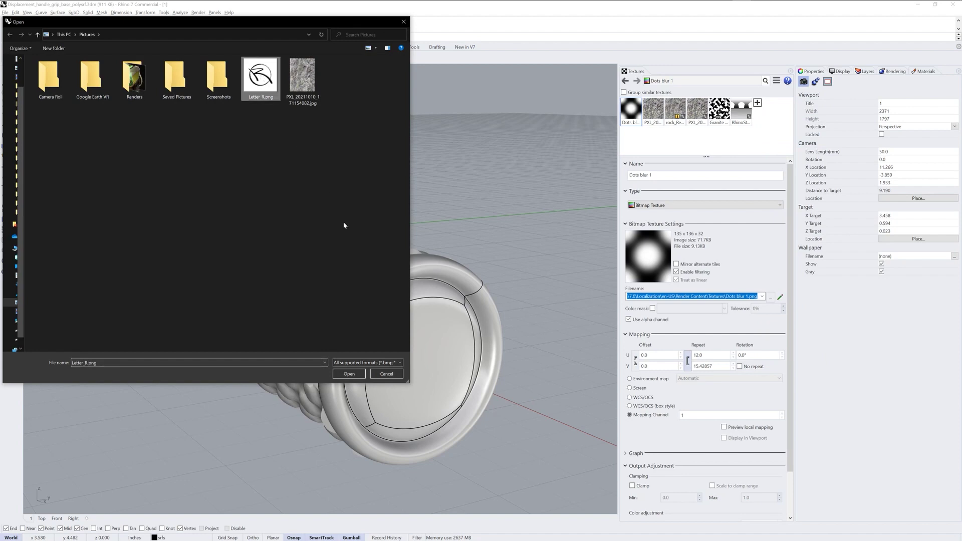
{"action": "left_click", "coordinate": [349, 374]}
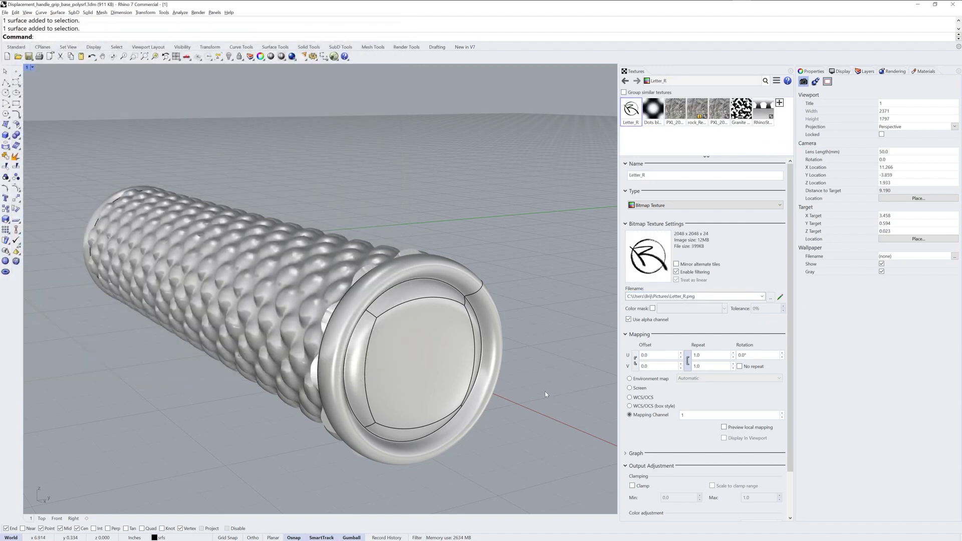
Select the faces of the grip's end cap and assign Letter_R as their displacement texture.
{"action": "left_click", "coordinate": [361, 348], "text": "ctrl+shift"}
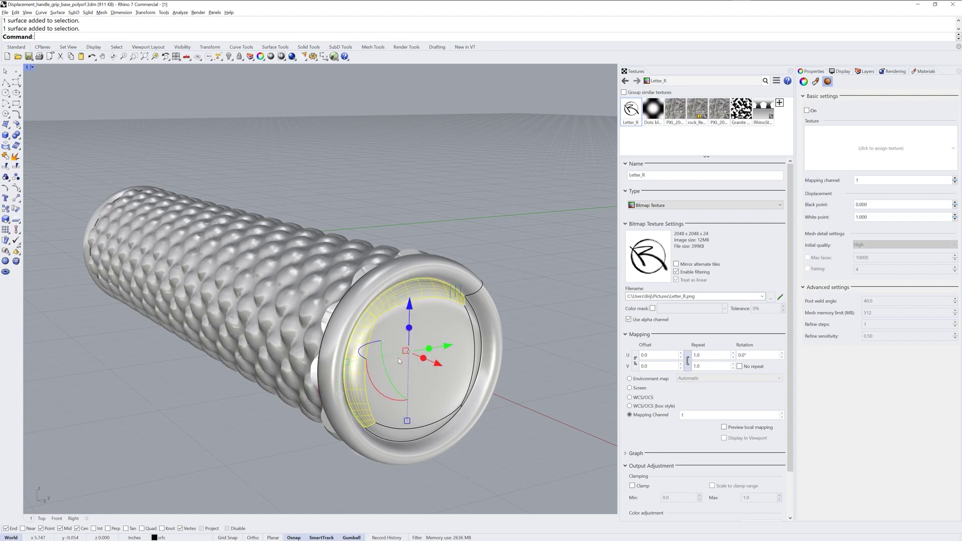
{"action": "right_click_drag", "start_coordinate": [391, 433], "coordinate": [523, 383]}
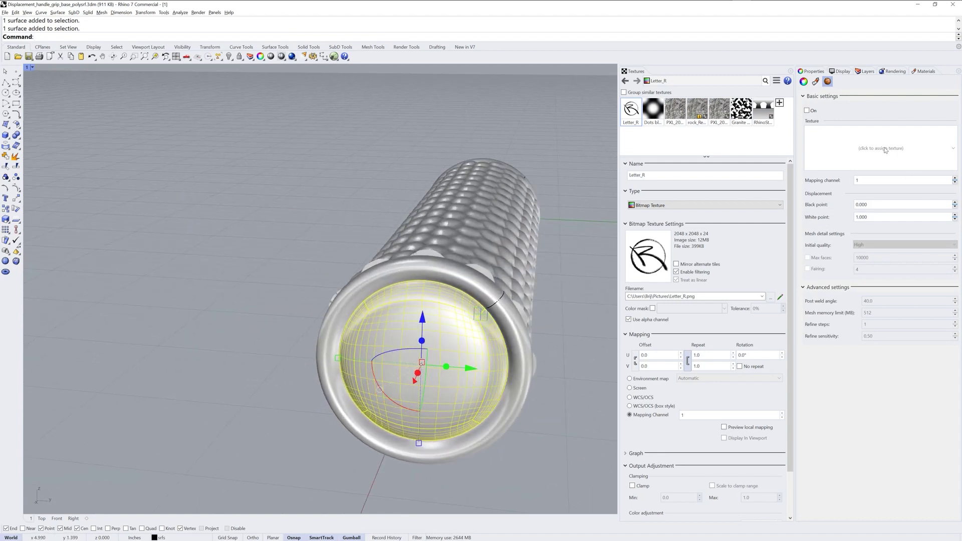
{"action": "left_click", "coordinate": [953, 149]}
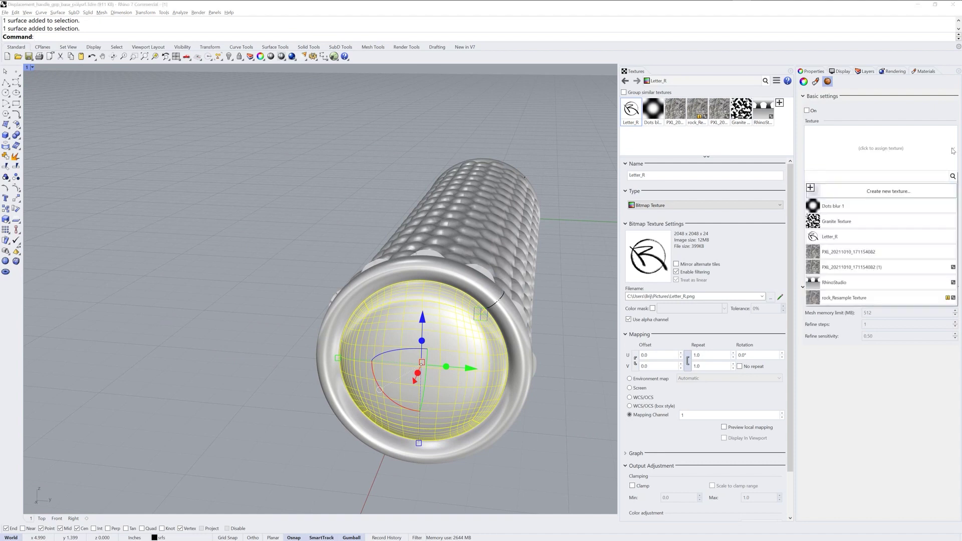
{"action": "left_click", "coordinate": [863, 239]}
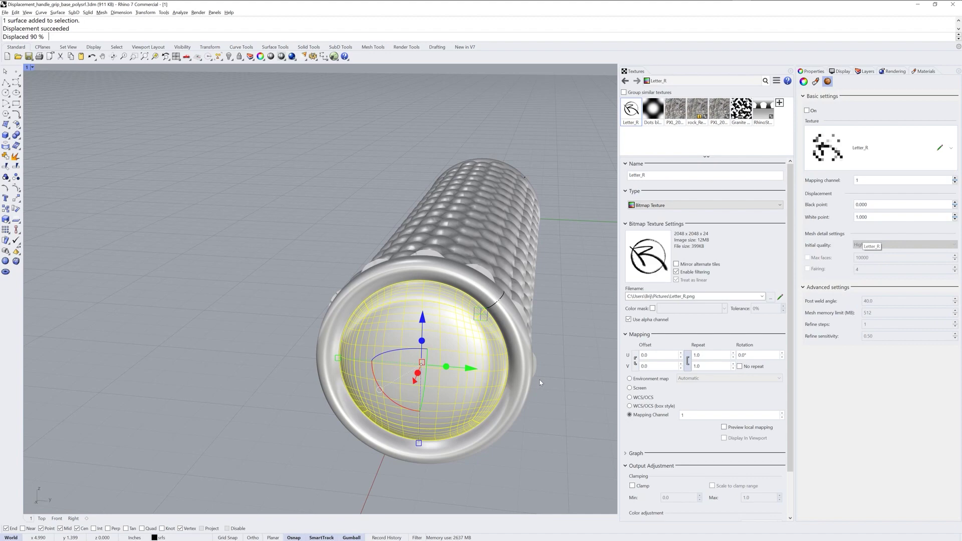
{"action": "right_click_drag", "start_coordinate": [537, 383], "coordinate": [580, 384]}
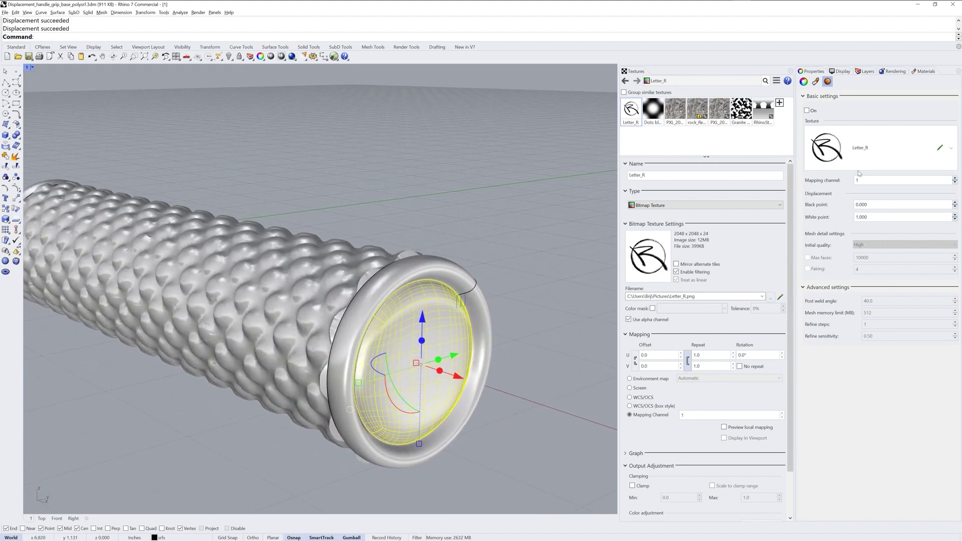
Set the end cap's displacement white point to 0 and black point to -0.05, and turn displacement on.
{"action": "double_click", "coordinate": [875, 218]}
{"action": "type", "text": "0"}
{"action": "double_click", "coordinate": [874, 206]}
{"action": "type", "text": "-"}
{"action": "key", "text": "Return"}
{"action": "left_click", "coordinate": [807, 110]}
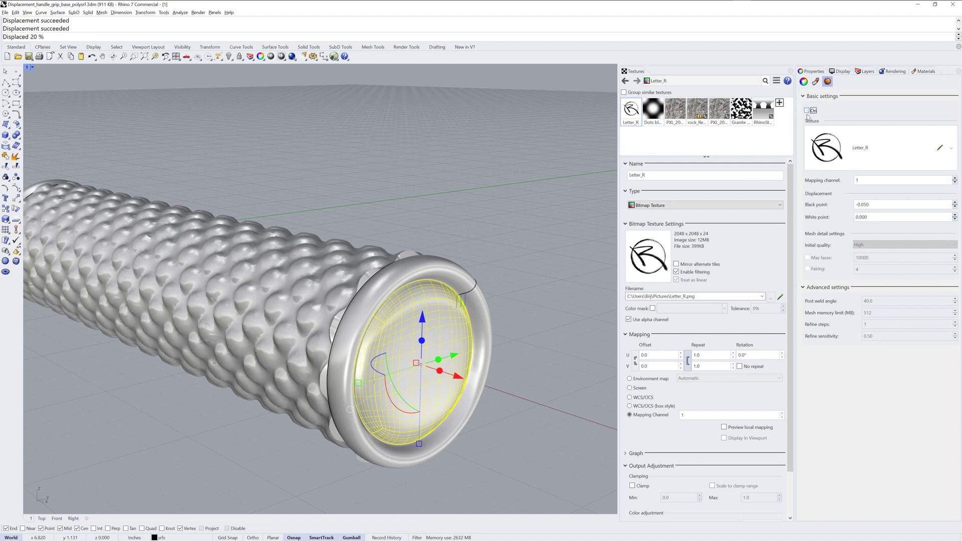
{"action": "left_click", "coordinate": [548, 353]}
{"action": "right_click_drag", "start_coordinate": [547, 354], "coordinate": [479, 359]}
Show the grip's texture mapping widget for channel 1, view it on the model and hide it again.
{"action": "left_click", "coordinate": [429, 347]}
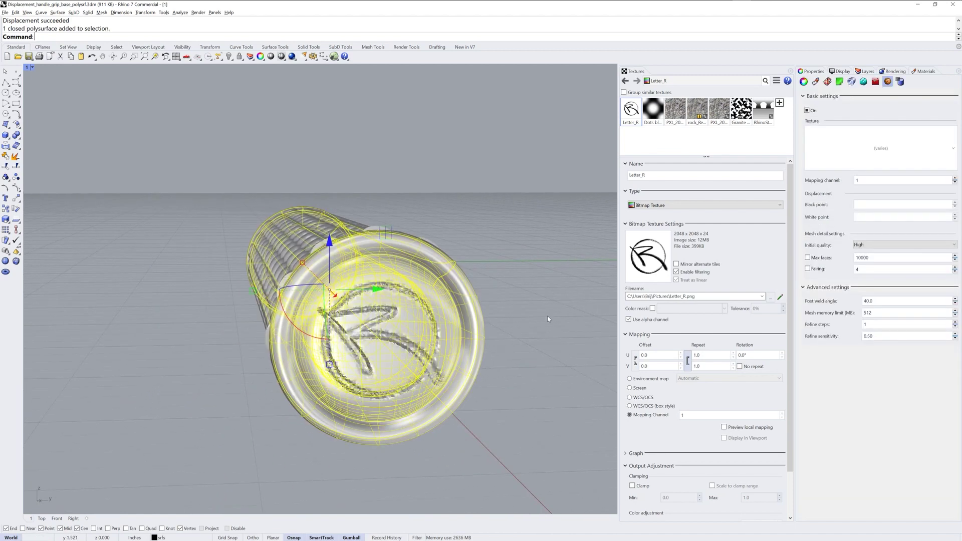
{"action": "left_click", "coordinate": [815, 81]}
{"action": "left_click", "coordinate": [927, 100]}
{"action": "mouse_move", "coordinate": [526, 334]}
{"action": "right_mouse_down"}
{"action": "mouse_move", "coordinate": [501, 333]}
{"action": "mouse_move", "coordinate": [508, 331]}
{"action": "right_mouse_up"}
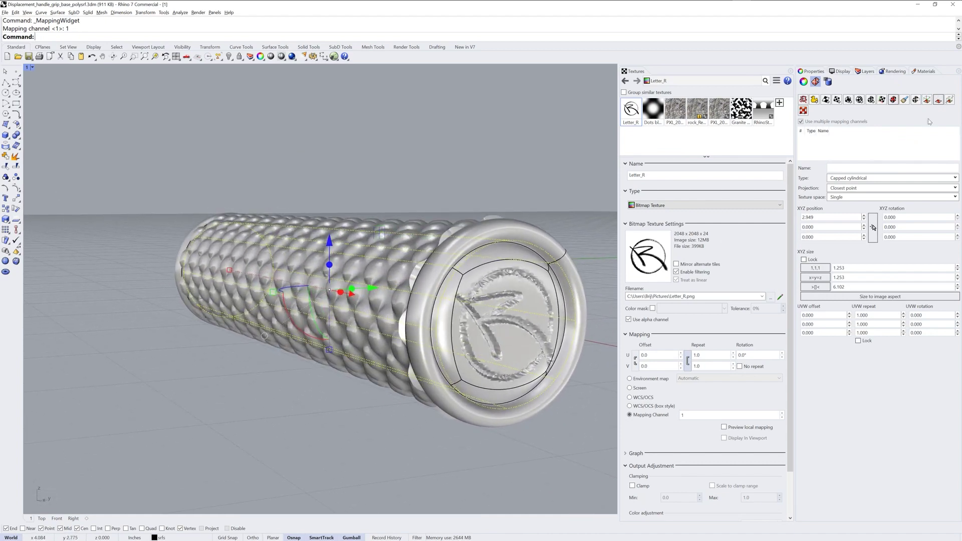
{"action": "left_click", "coordinate": [937, 99]}
{"action": "left_click", "coordinate": [553, 370]}
Set the initial quality of the whole grip's displacement mesh to Very high.
{"action": "right_click_drag", "start_coordinate": [553, 370], "coordinate": [483, 371]}
{"action": "left_click", "coordinate": [888, 81]}
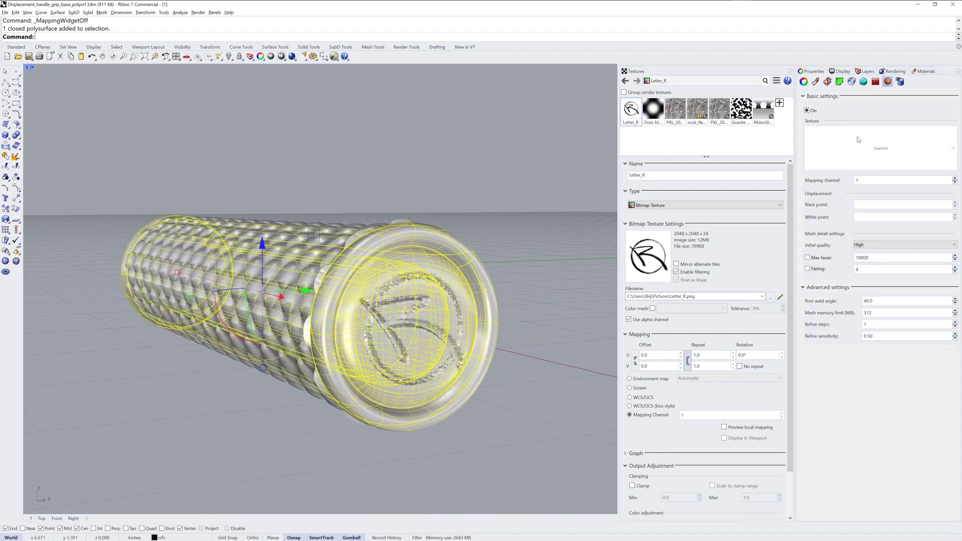
{"action": "left_click", "coordinate": [873, 245]}
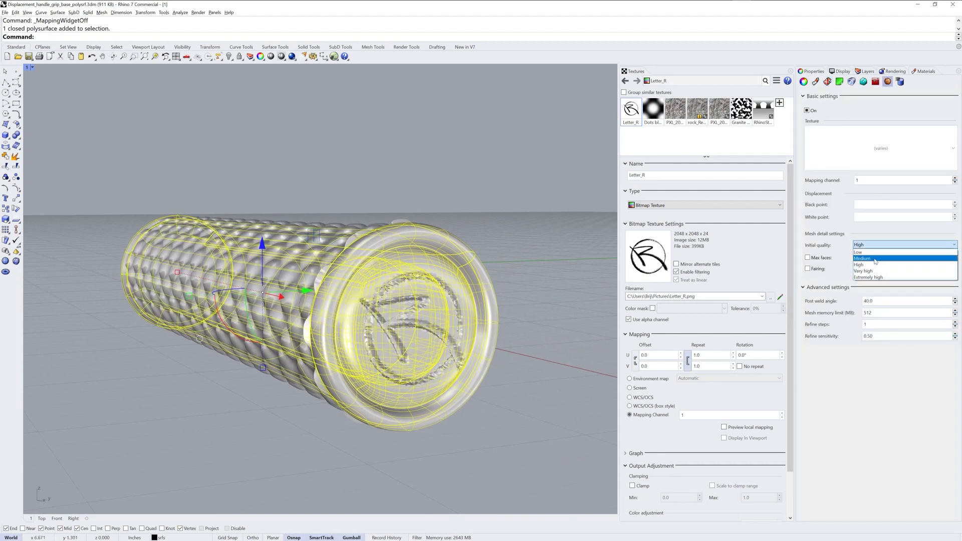
{"action": "left_click", "coordinate": [877, 274]}
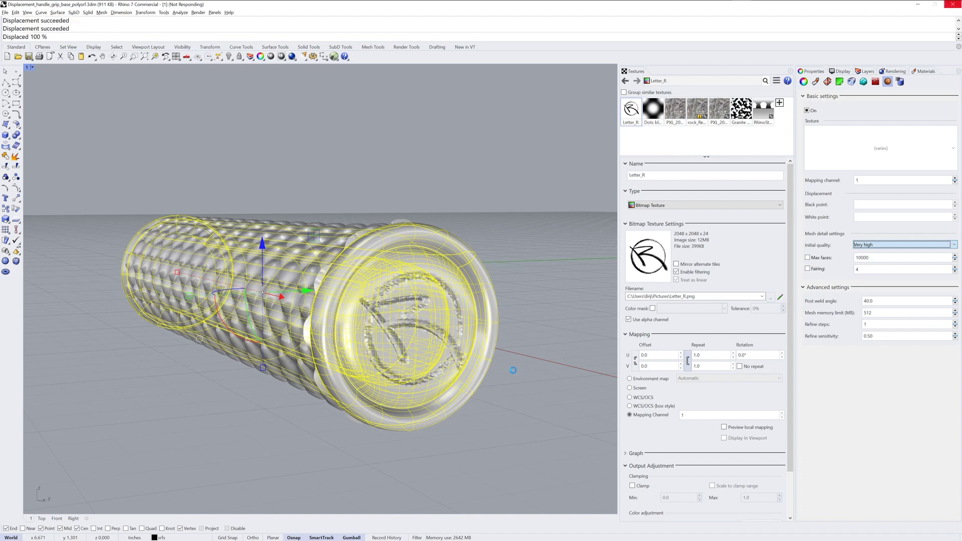
{"action": "left_click", "coordinate": [520, 370]}
Select the end cap's faces, set their displacement black point to -0.025 and inspect the logo relief on the grip.
{"action": "right_click_drag", "start_coordinate": [464, 372], "coordinate": [351, 345]}
{"action": "scroll", "coordinate": [351, 346], "scroll_direction": "up", "scroll_amount": 3}
{"action": "left_click", "coordinate": [283, 292], "text": "ctrl+shift"}
{"action": "left_click", "coordinate": [391, 341], "text": "ctrl+shift"}
{"action": "left_click", "coordinate": [401, 221], "text": "ctrl+shift"}
{"action": "left_click", "coordinate": [481, 294], "text": "ctrl+shift"}
{"action": "left_click", "coordinate": [404, 438], "text": "ctrl+shift"}
{"action": "left_click", "coordinate": [862, 204]}
{"action": "type", "text": "-"}
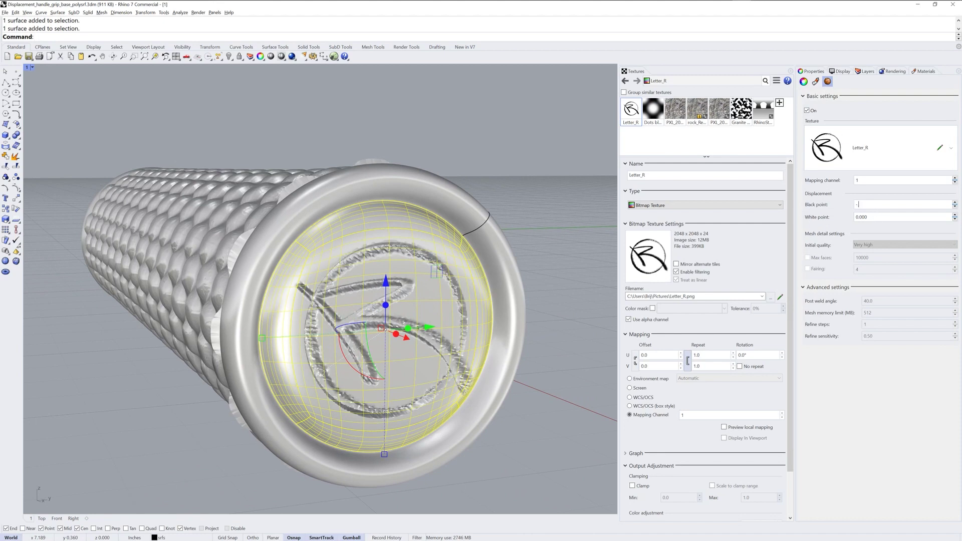
{"action": "type", "text": "0.025"}
{"action": "key", "text": "Return"}
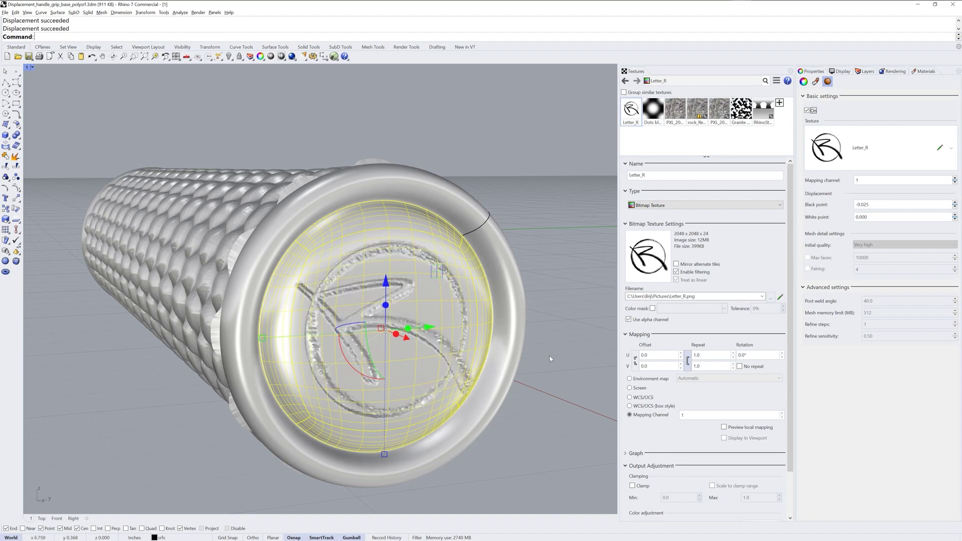
{"action": "key", "text": "Escape"}
{"action": "scroll", "coordinate": [479, 344], "scroll_direction": "down", "scroll_amount": 5}
{"action": "right_click_drag", "start_coordinate": [471, 355], "coordinate": [446, 357]}
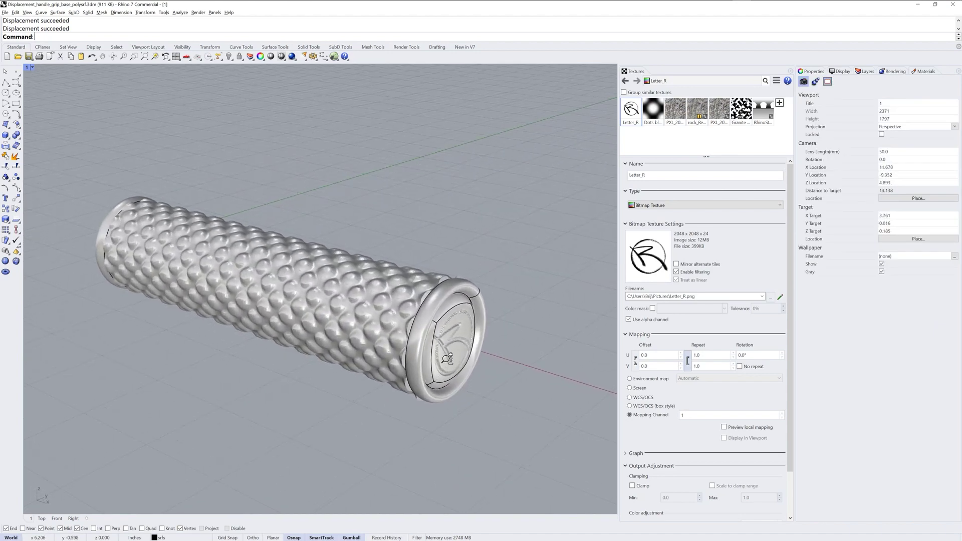
{"action": "scroll", "coordinate": [445, 356], "scroll_direction": "up", "scroll_amount": 3}
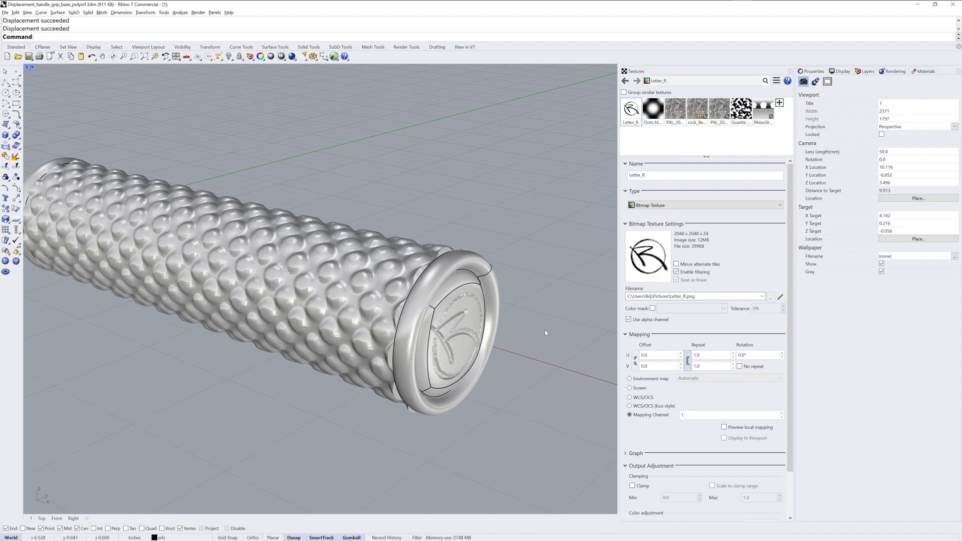
Import Hex Grid.png from the Textures folder of the texture library as a new texture.
{"action": "left_click", "coordinate": [780, 102]}
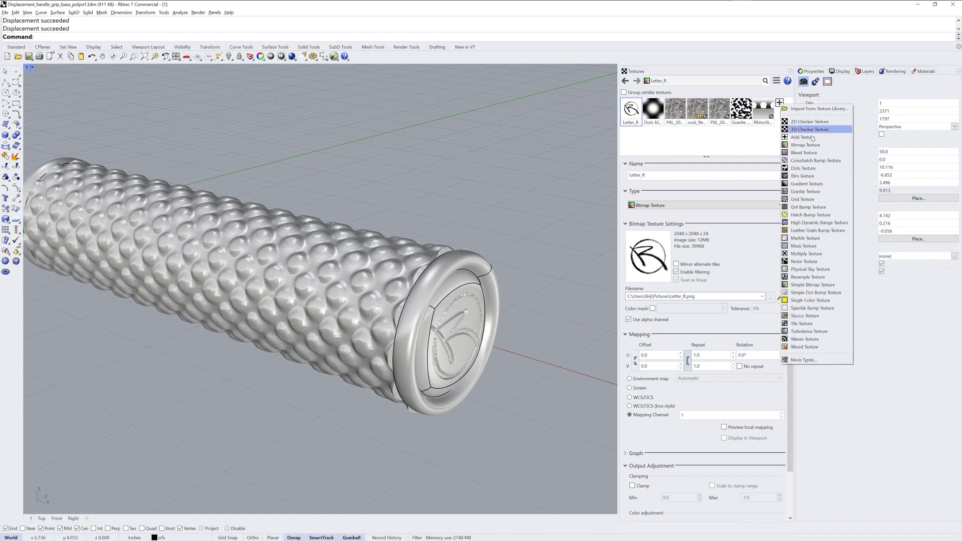
{"action": "left_click", "coordinate": [821, 110]}
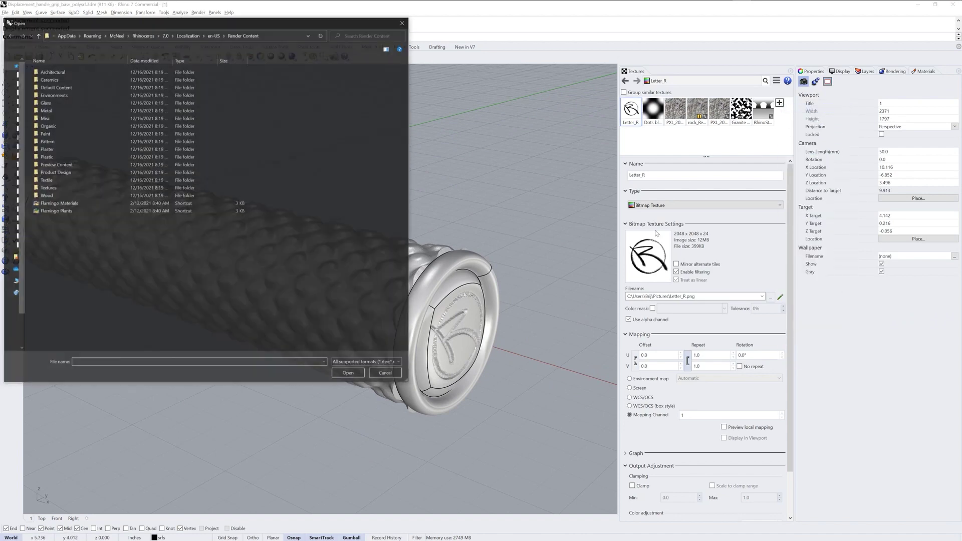
{"action": "double_click", "coordinate": [47, 188]}
{"action": "scroll", "coordinate": [409, 139], "scroll_direction": "down", "scroll_amount": 5}
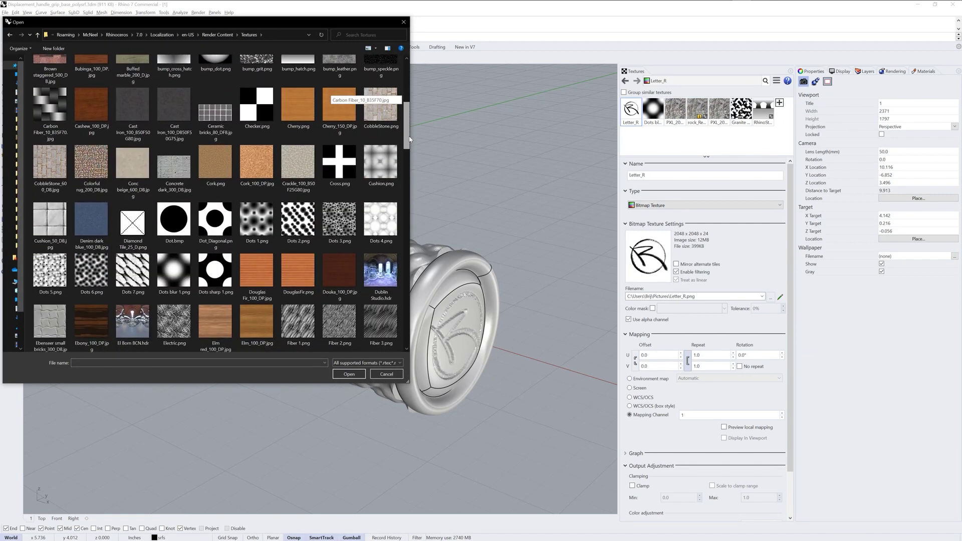
{"action": "left_click_drag", "start_coordinate": [410, 139], "coordinate": [408, 195]}
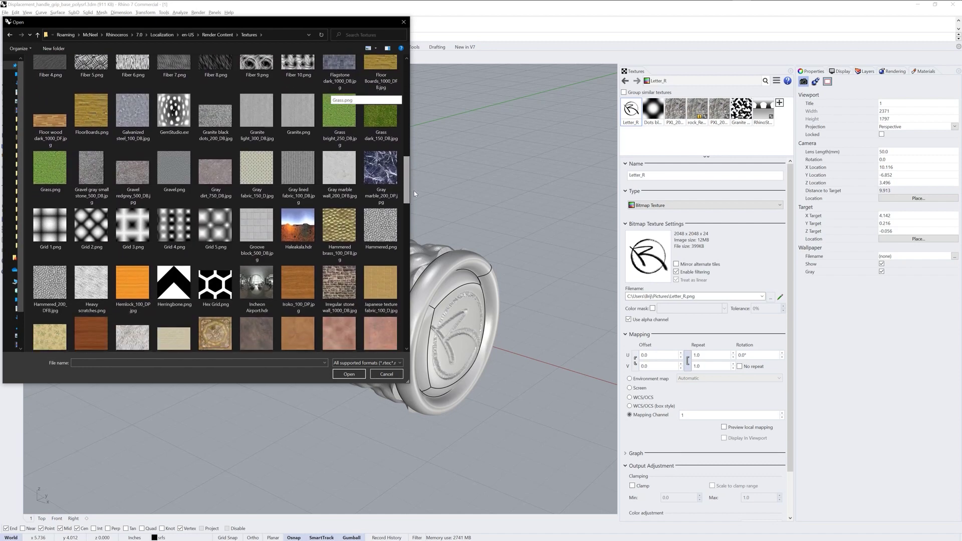
{"action": "left_click", "coordinate": [215, 283]}
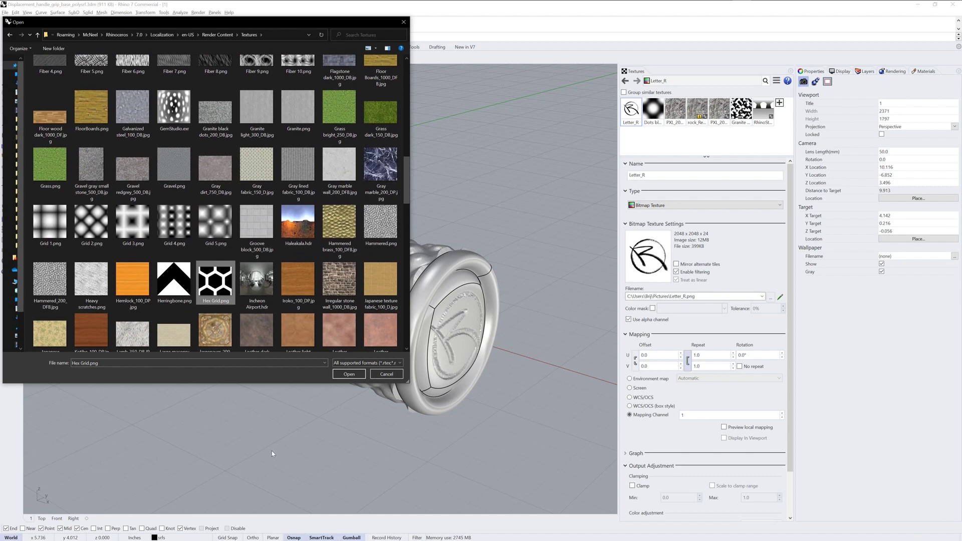
{"action": "left_click", "coordinate": [350, 374]}
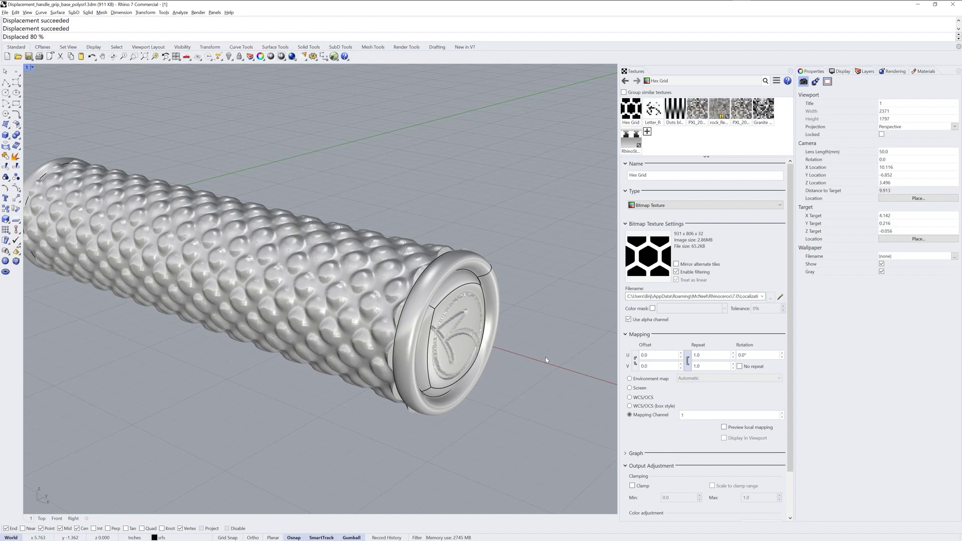
{"action": "right_click_drag", "start_coordinate": [547, 360], "coordinate": [470, 299], "text": "shift"}
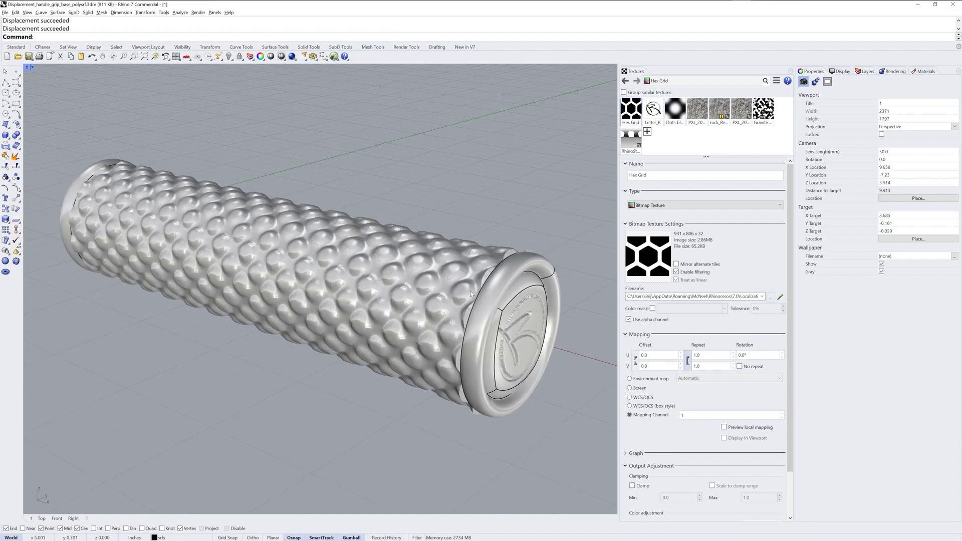
Assign the Hex Grid texture as the displacement texture of the grip's cylindrical body surface.
{"action": "left_click", "coordinate": [452, 299]}
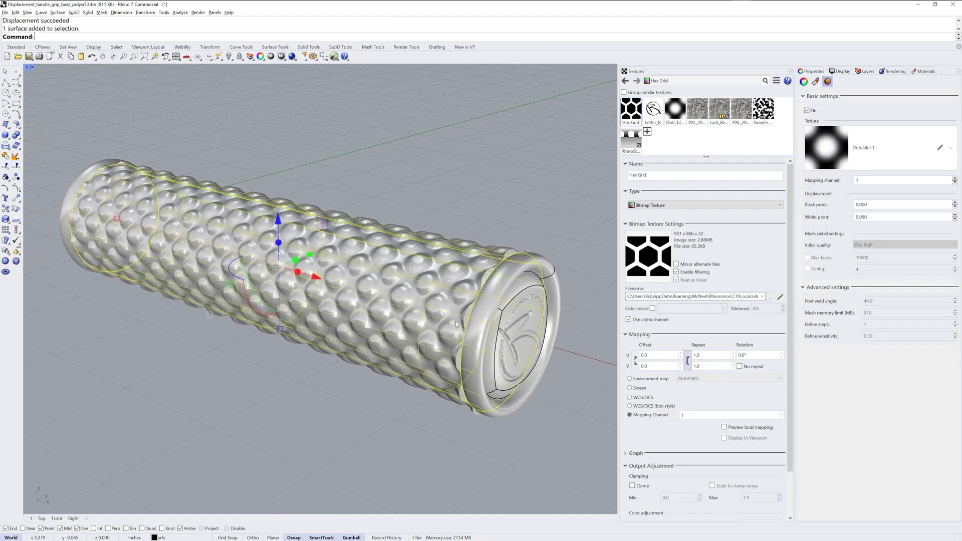
{"action": "left_click", "coordinate": [952, 151]}
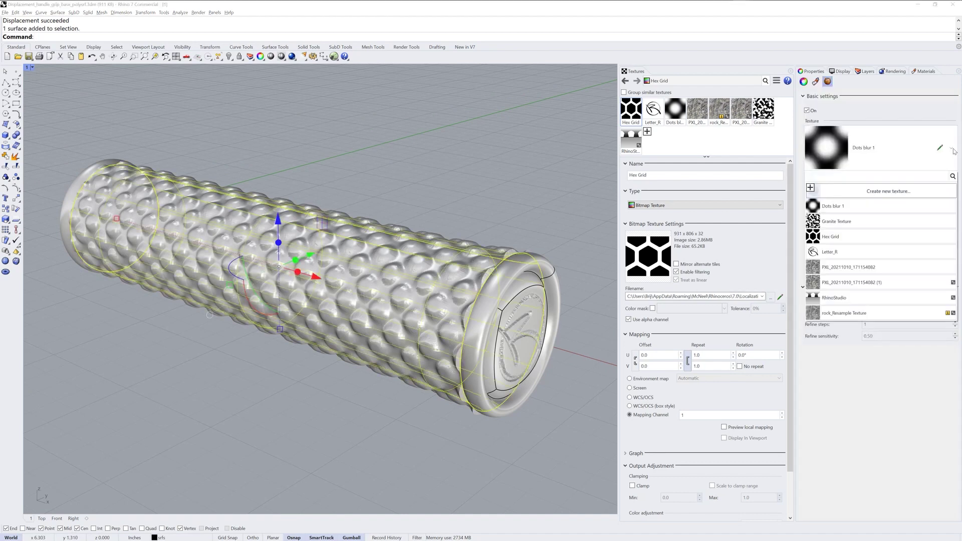
{"action": "left_click", "coordinate": [859, 238]}
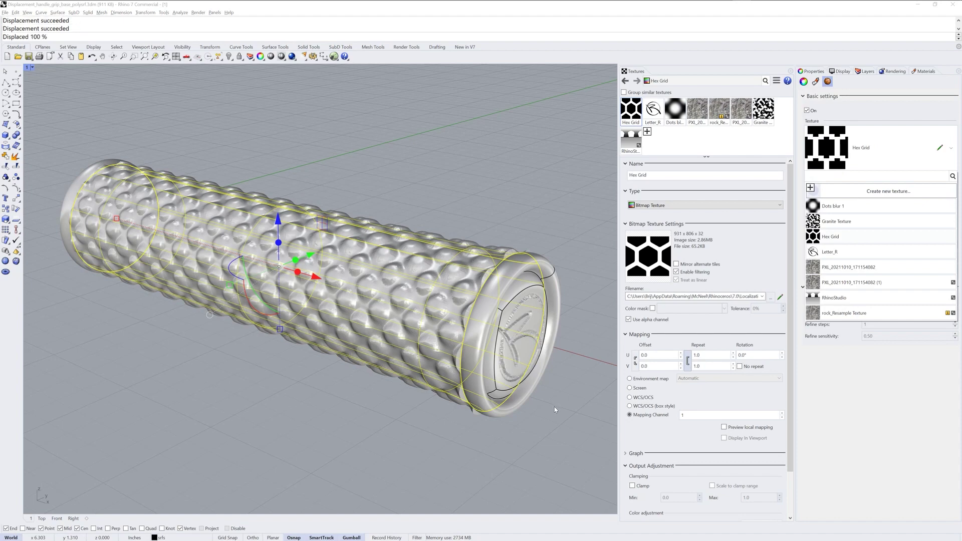
{"action": "mouse_move", "coordinate": [370, 425]}
{"action": "right_mouse_down"}
{"action": "mouse_move", "coordinate": [400, 476]}
{"action": "mouse_move", "coordinate": [386, 435]}
{"action": "right_mouse_up"}
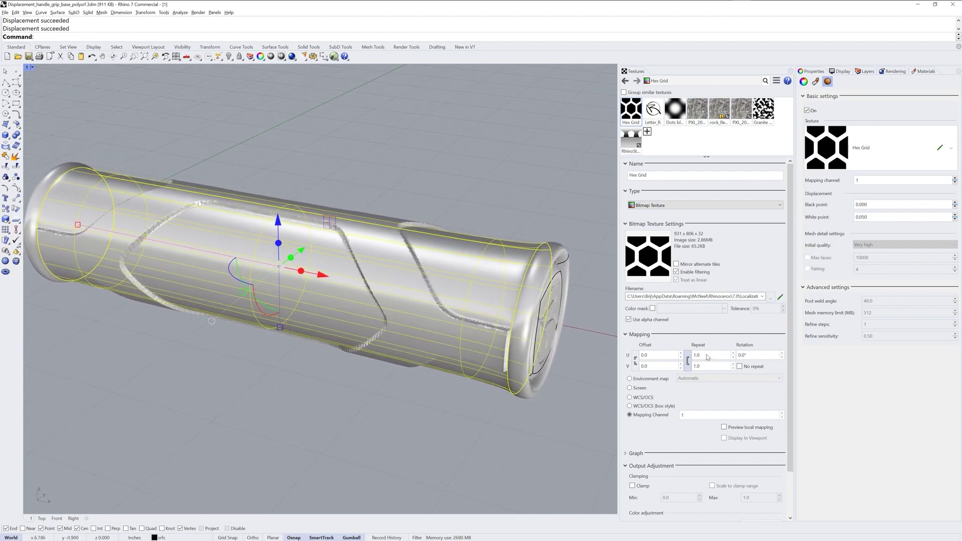
Unlink the Hex Grid texture's U and V repeat values and set the whole grip's initial displacement mesh quality to High.
{"action": "left_click", "coordinate": [688, 361]}
{"action": "left_click", "coordinate": [687, 361]}
{"action": "left_click", "coordinate": [490, 327]}
{"action": "left_click", "coordinate": [888, 245]}
{"action": "left_click", "coordinate": [884, 265]}
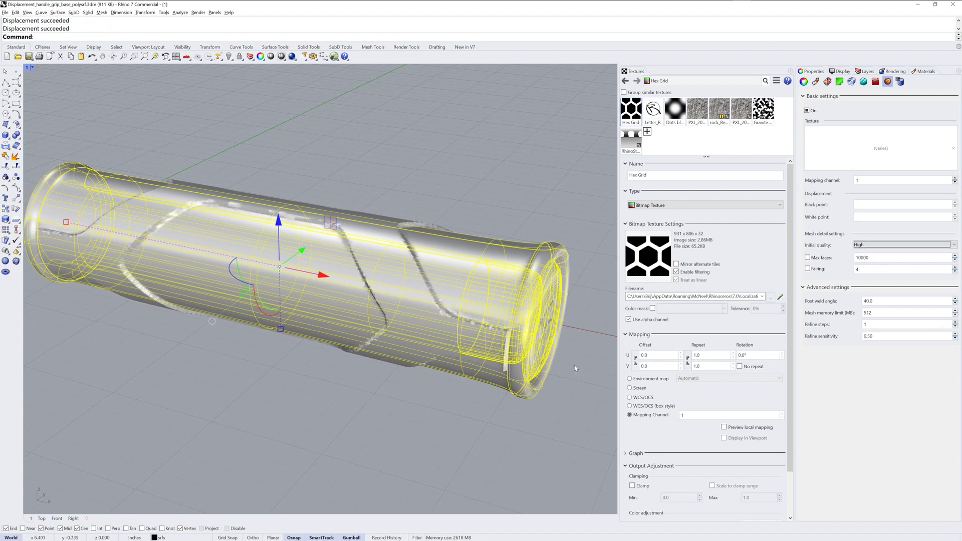
{"action": "left_click", "coordinate": [578, 404]}
Set the Hex Grid texture's repeat to 6 in U and 9 in V.
{"action": "left_click", "coordinate": [696, 355]}
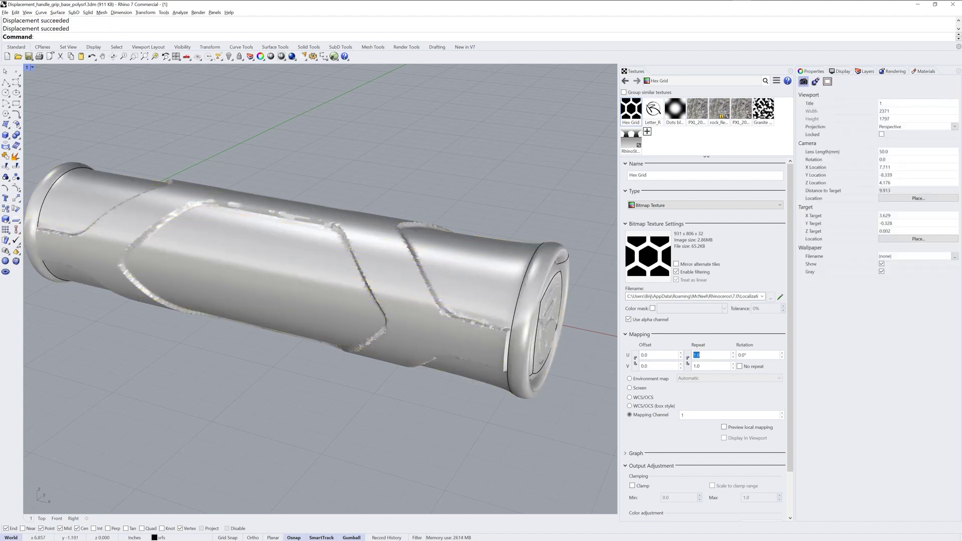
{"action": "type", "text": "6"}
{"action": "key", "text": "Tab"}
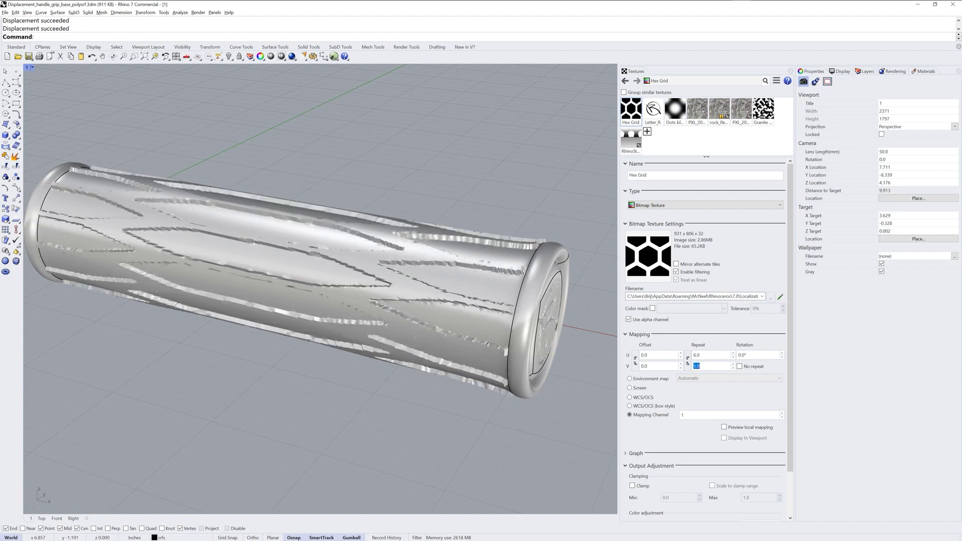
{"action": "type", "text": "9"}
{"action": "left_click", "coordinate": [710, 355]}
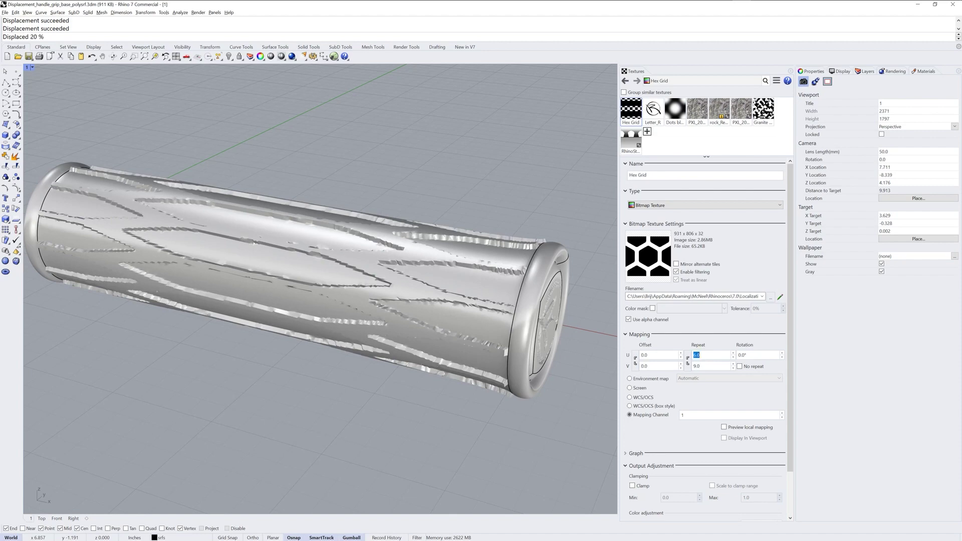
{"action": "scroll", "coordinate": [446, 388], "scroll_direction": "up", "scroll_amount": 3}
{"action": "right_click_drag", "start_coordinate": [481, 350], "coordinate": [546, 386]}
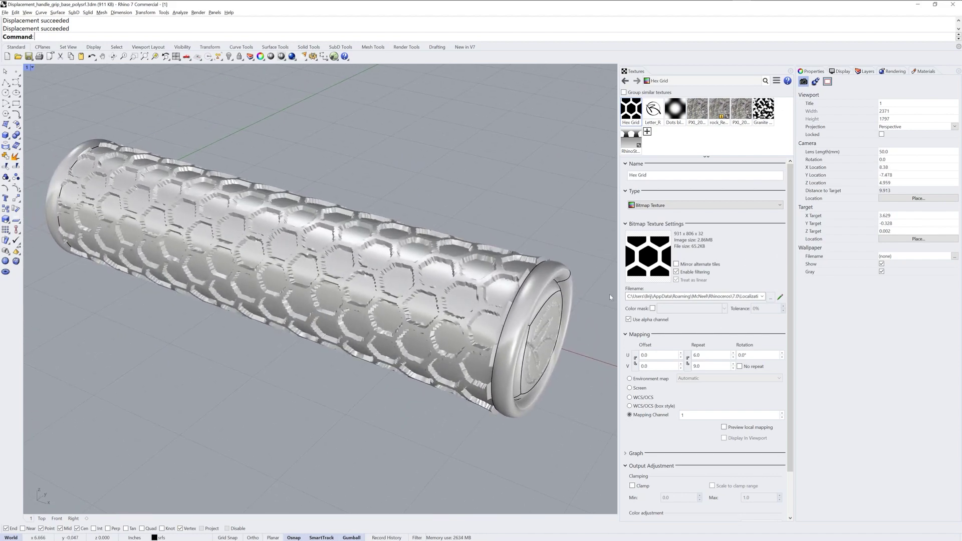
Set the whole grip's initial displacement mesh quality to Very high and inspect the hexagon edges up close.
{"action": "left_click", "coordinate": [517, 312]}
{"action": "left_click", "coordinate": [882, 244]}
{"action": "left_click", "coordinate": [874, 271]}
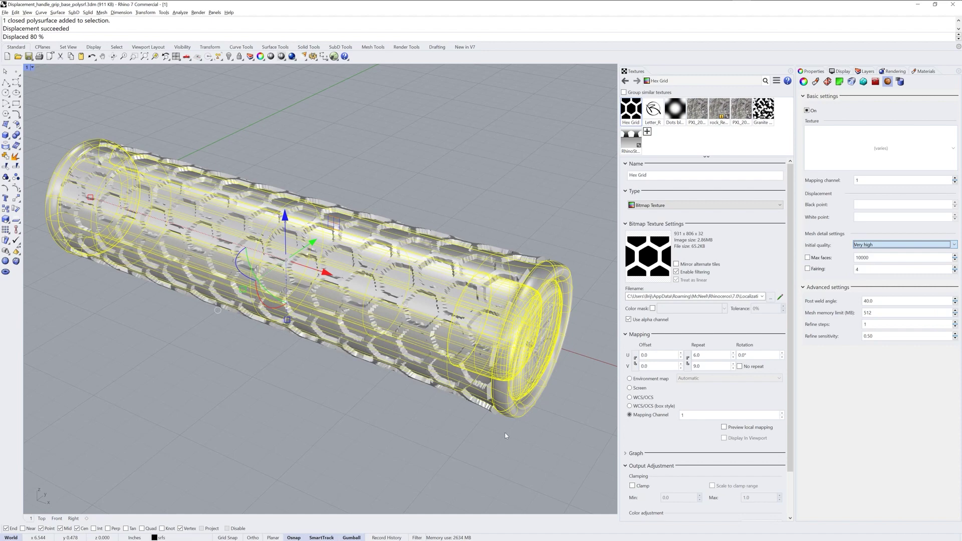
{"action": "left_click", "coordinate": [482, 439]}
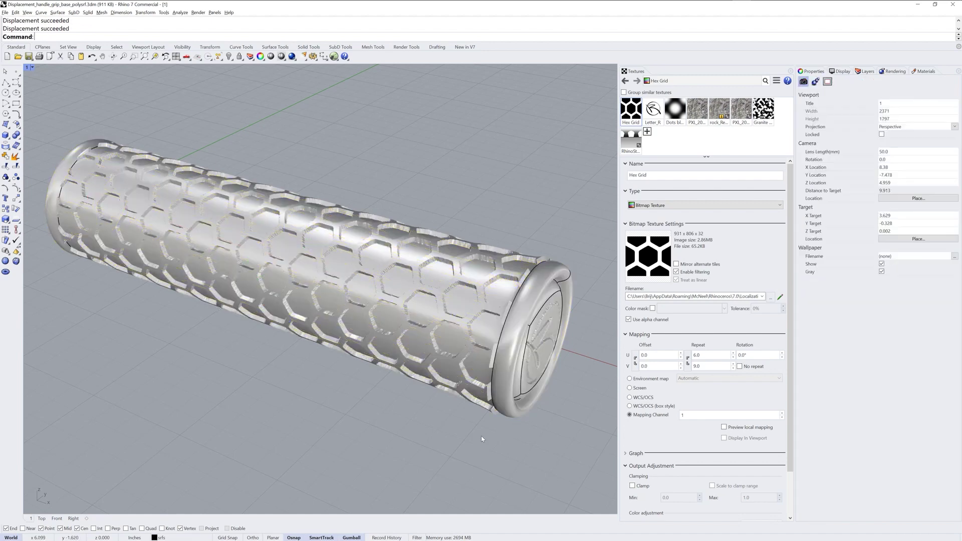
{"action": "scroll", "coordinate": [456, 298], "scroll_direction": "up", "scroll_amount": 8}
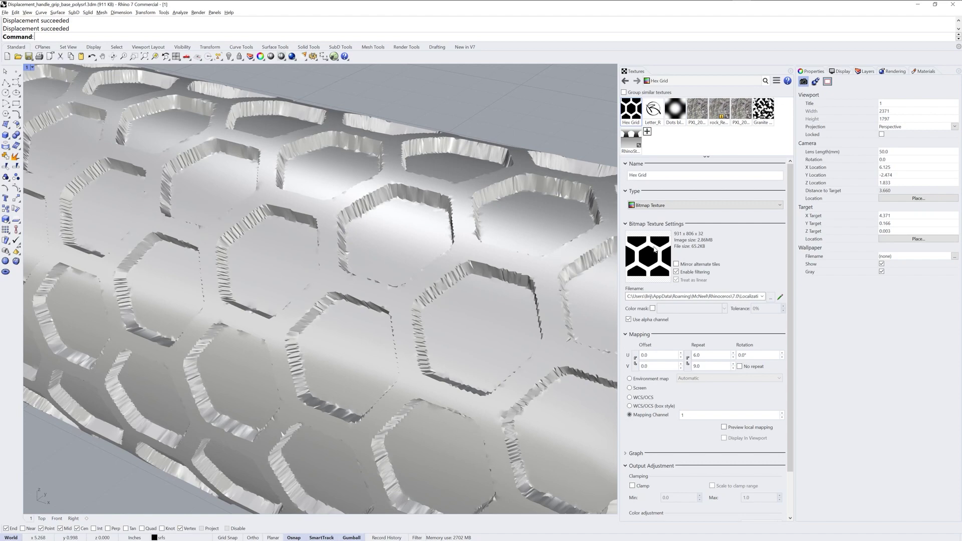
{"action": "scroll", "coordinate": [465, 307], "scroll_direction": "down", "scroll_amount": 8}
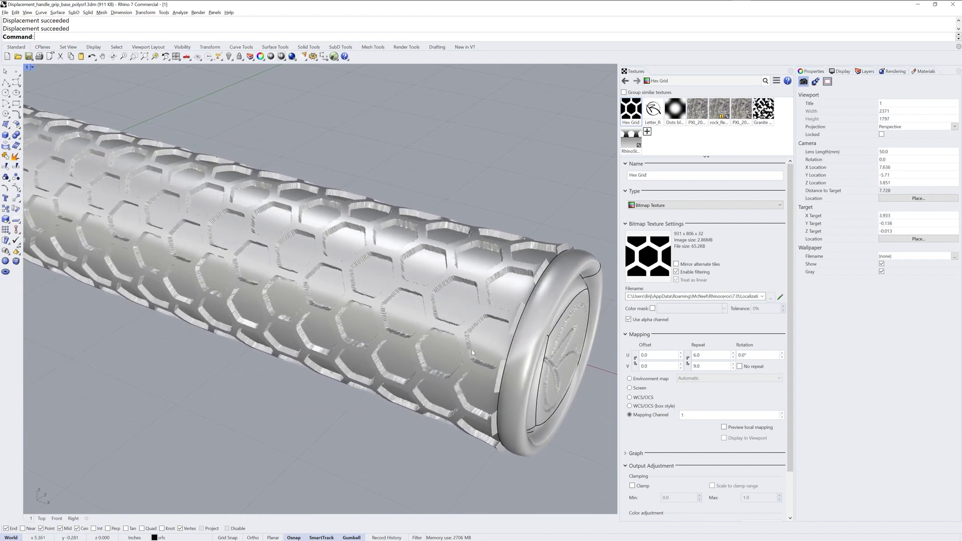
Lower the whole grip's initial displacement mesh quality to High.
{"action": "left_click", "coordinate": [535, 326]}
{"action": "left_click", "coordinate": [882, 244]}
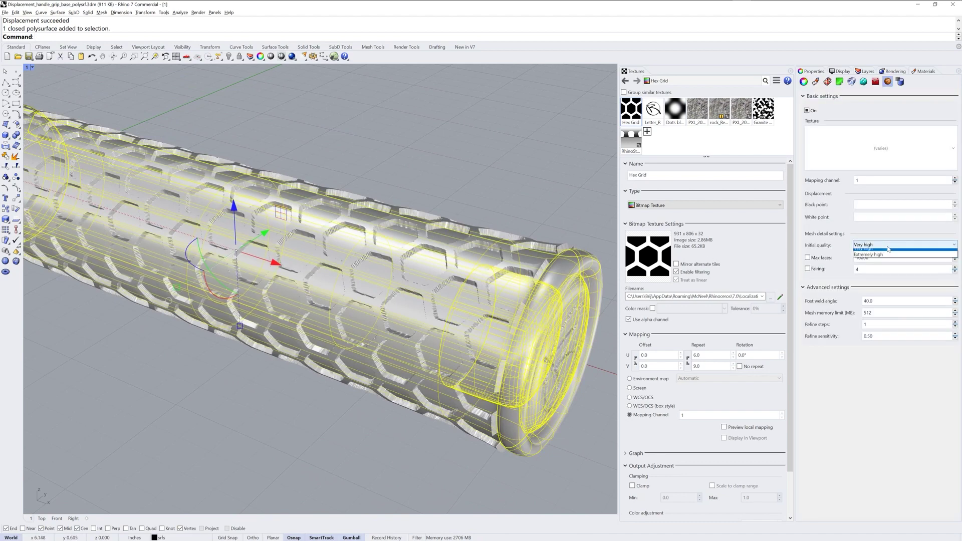
{"action": "left_click", "coordinate": [852, 273]}
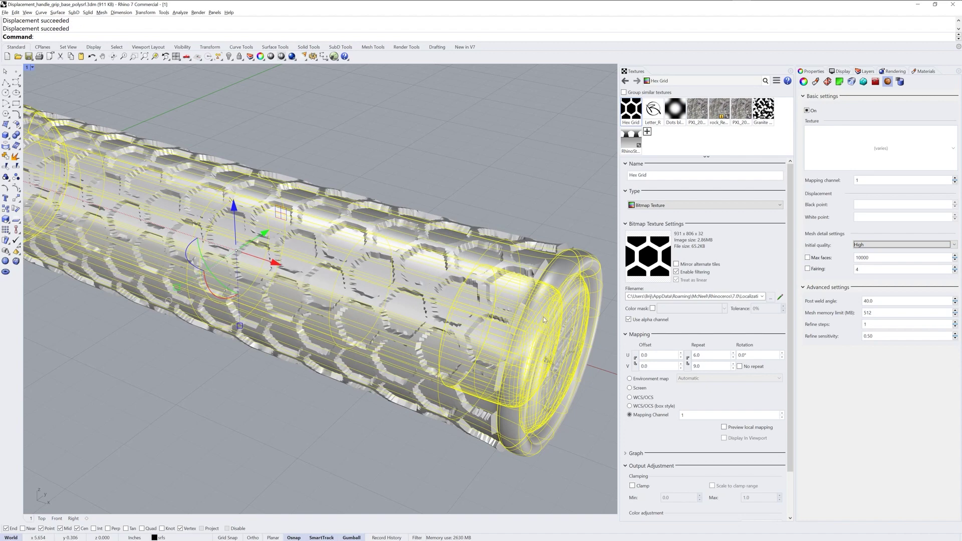
{"action": "left_click", "coordinate": [560, 191]}
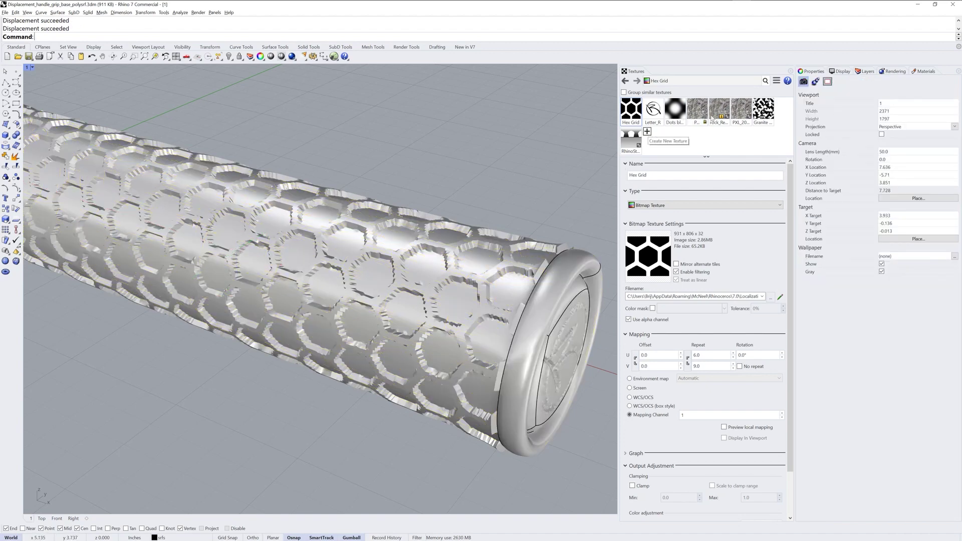
Create a Resample Texture and assign the existing Hex Grid texture to it, sharing all settings.
{"action": "left_click", "coordinate": [647, 132]}
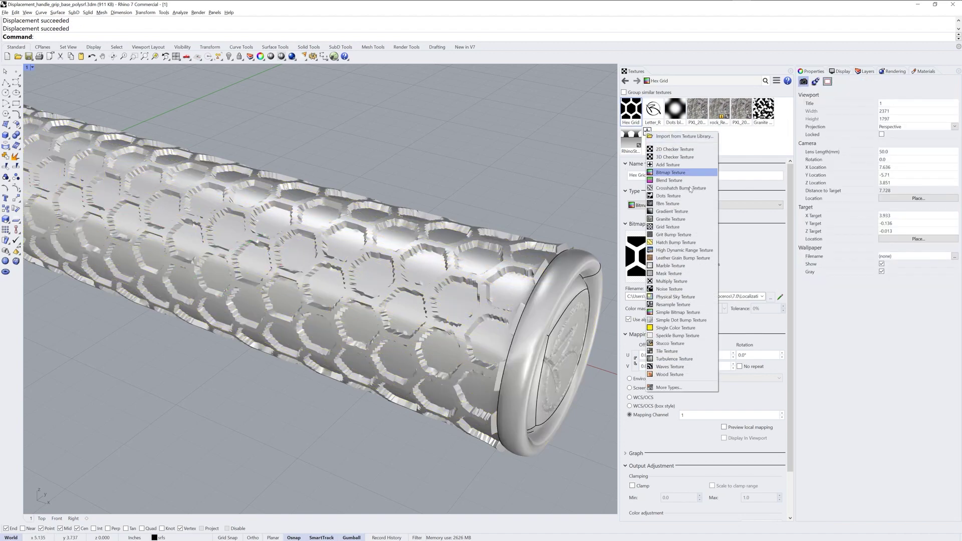
{"action": "left_click", "coordinate": [684, 305]}
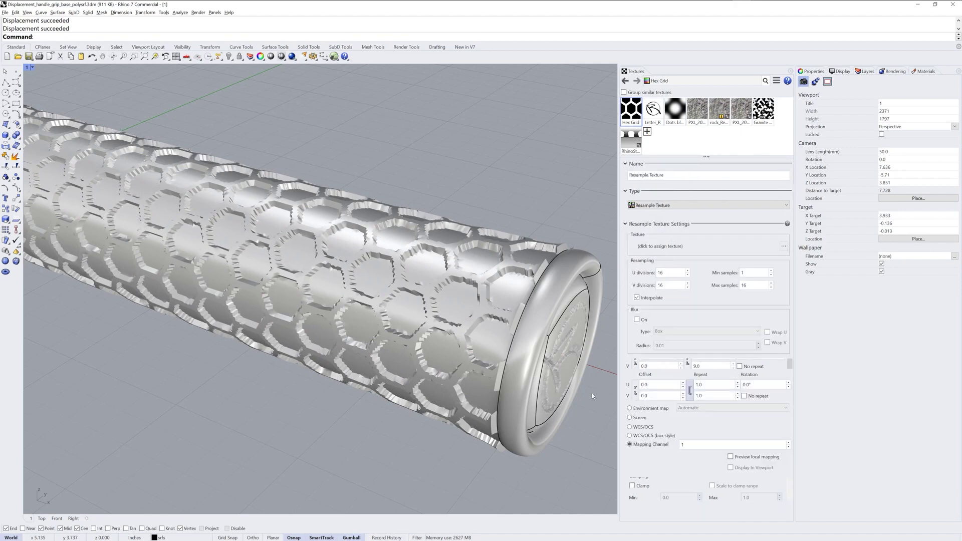
{"action": "left_click", "coordinate": [669, 246]}
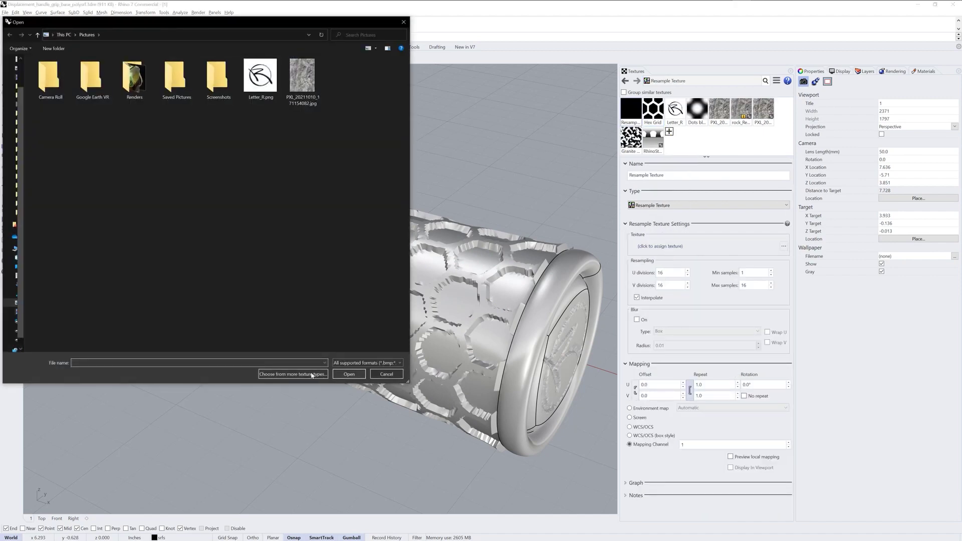
{"action": "left_click", "coordinate": [350, 374]}
{"action": "left_click", "coordinate": [535, 189]}
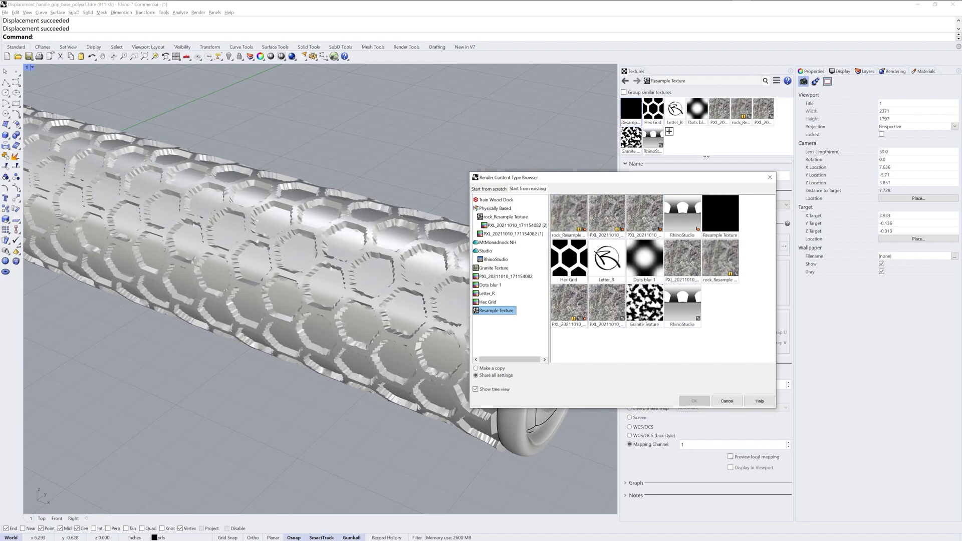
{"action": "left_click", "coordinate": [568, 259]}
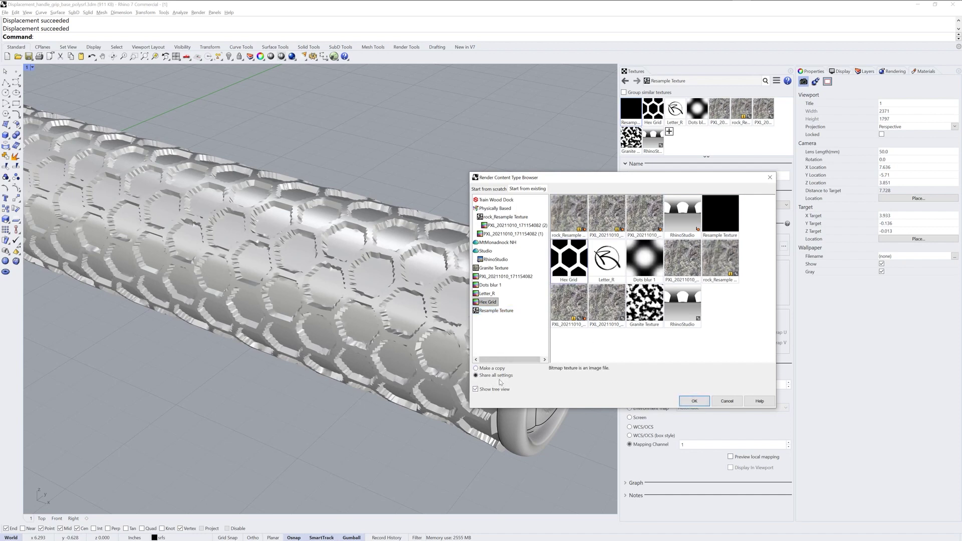
{"action": "left_click", "coordinate": [694, 401]}
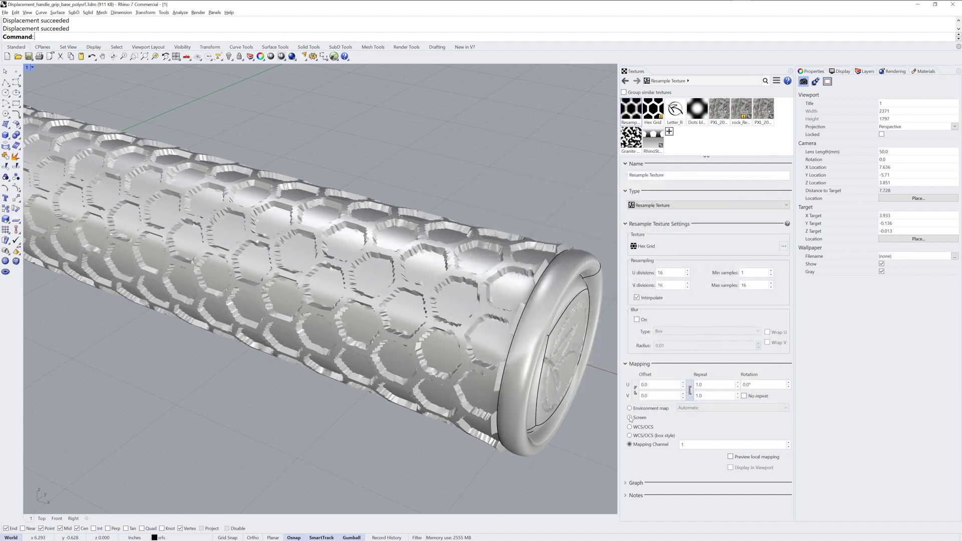
Set the Resample Texture's U and V divisions to 512 each.
{"action": "mouse_move", "coordinate": [661, 120]}
{"action": "double_click", "coordinate": [660, 273]}
{"action": "type", "text": "512"}
{"action": "double_click", "coordinate": [661, 285]}
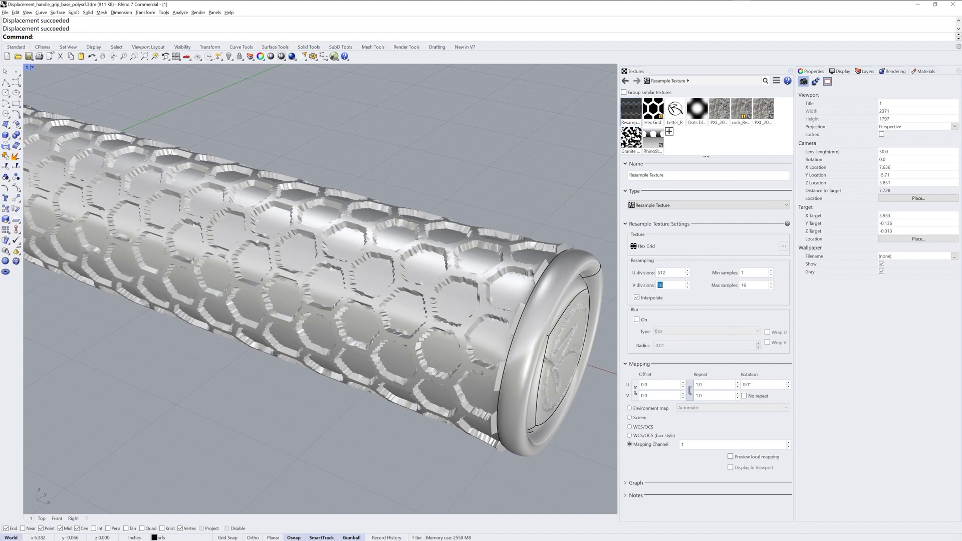
{"action": "type", "text": "512"}
Enable Gaussian blur on the Resample Texture with wrapping in both U and V.
{"action": "left_click", "coordinate": [637, 319]}
{"action": "left_click", "coordinate": [686, 332]}
{"action": "left_click", "coordinate": [671, 348]}
{"action": "left_click", "coordinate": [767, 332]}
{"action": "left_click", "coordinate": [767, 342]}
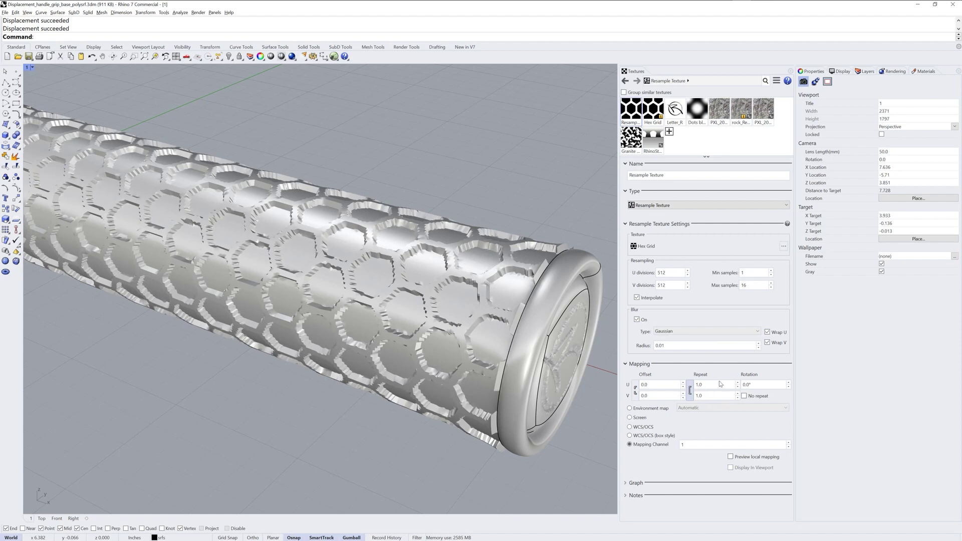
Check the Hex Grid texture's mapping settings, and assign the Resample Texture as displacement on the grip's body surface.
{"action": "left_click", "coordinate": [655, 113]}
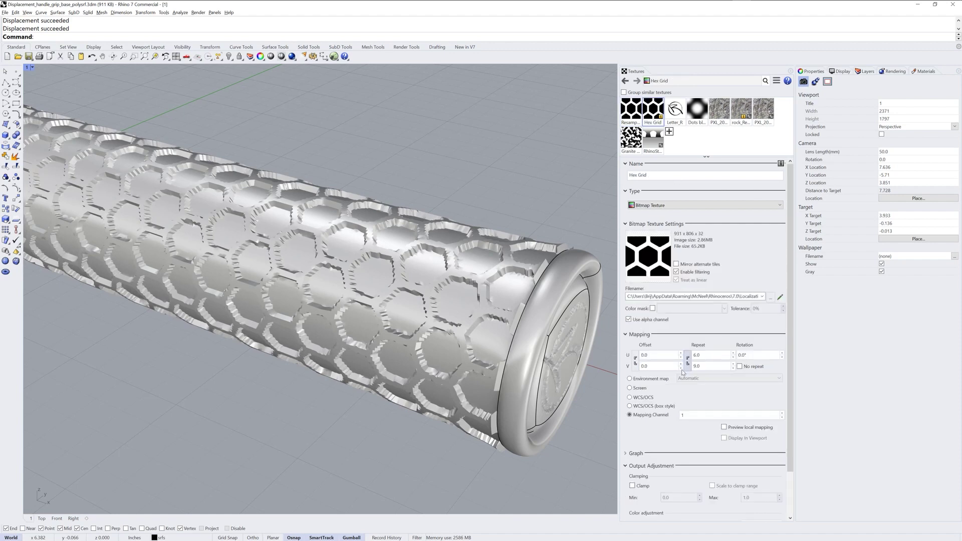
{"action": "left_click", "coordinate": [635, 119]}
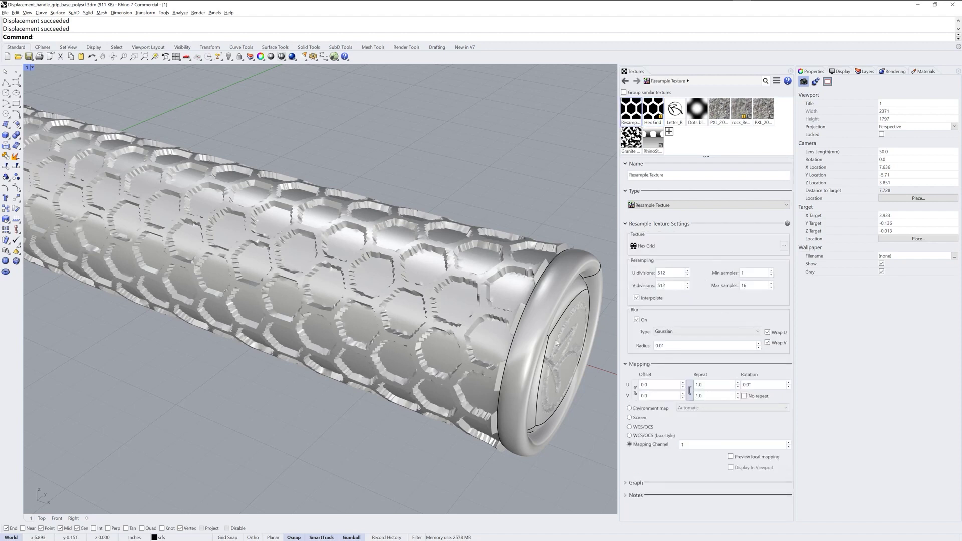
{"action": "left_click", "coordinate": [507, 287]}
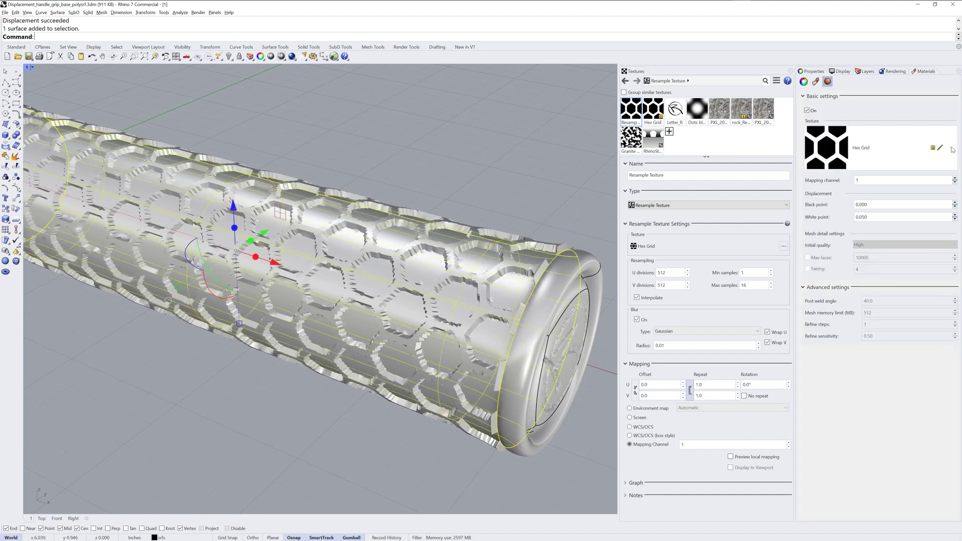
{"action": "left_click", "coordinate": [952, 150]}
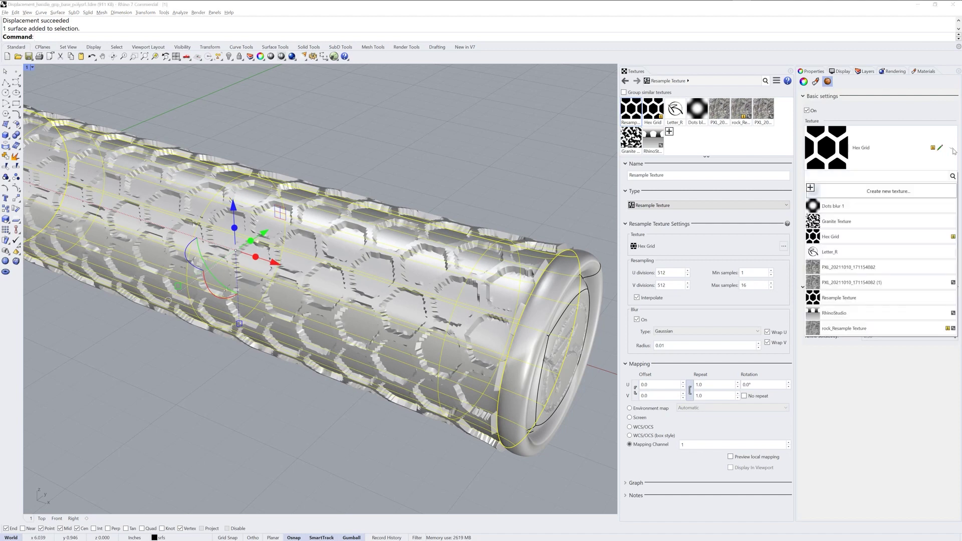
{"action": "left_click", "coordinate": [853, 299]}
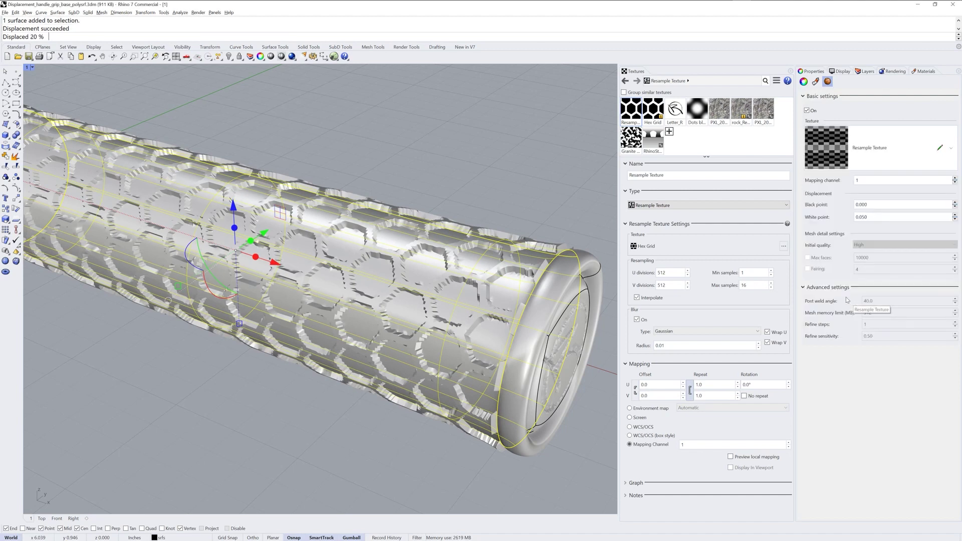
{"action": "left_click", "coordinate": [335, 439]}
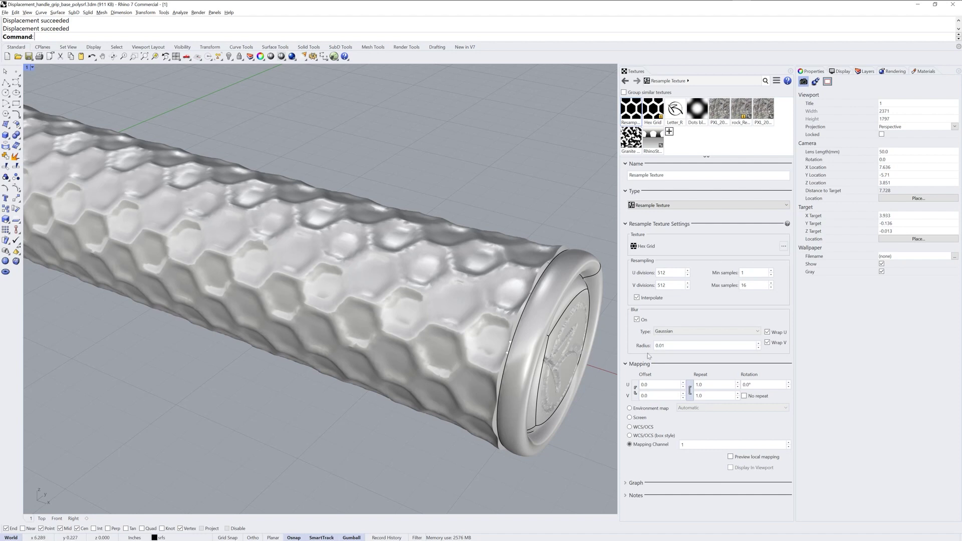
Set the Resample Texture's blur radius to 0.005 and the whole grip's initial displacement mesh quality to Very high.
{"action": "type", "text": ".0"}
{"action": "key", "text": "Return"}
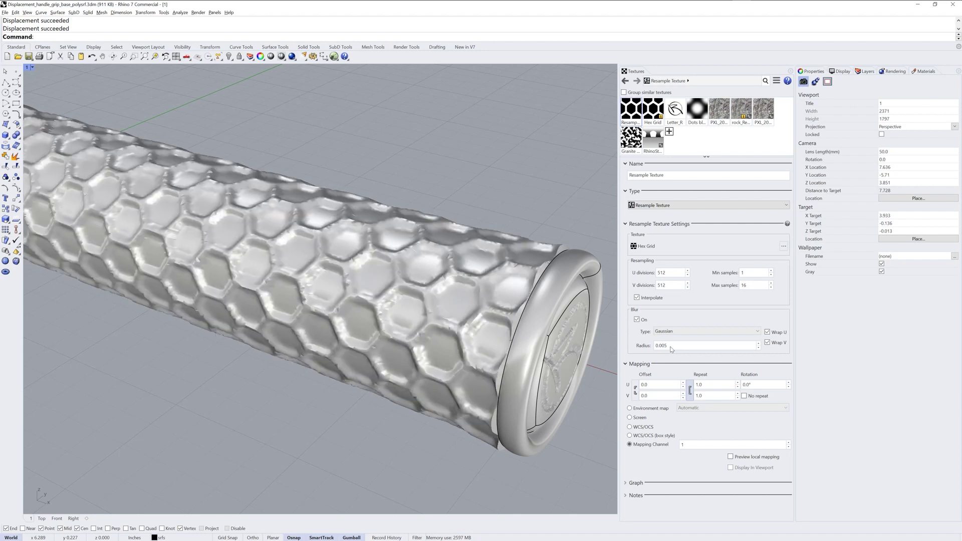
{"action": "left_click", "coordinate": [545, 311]}
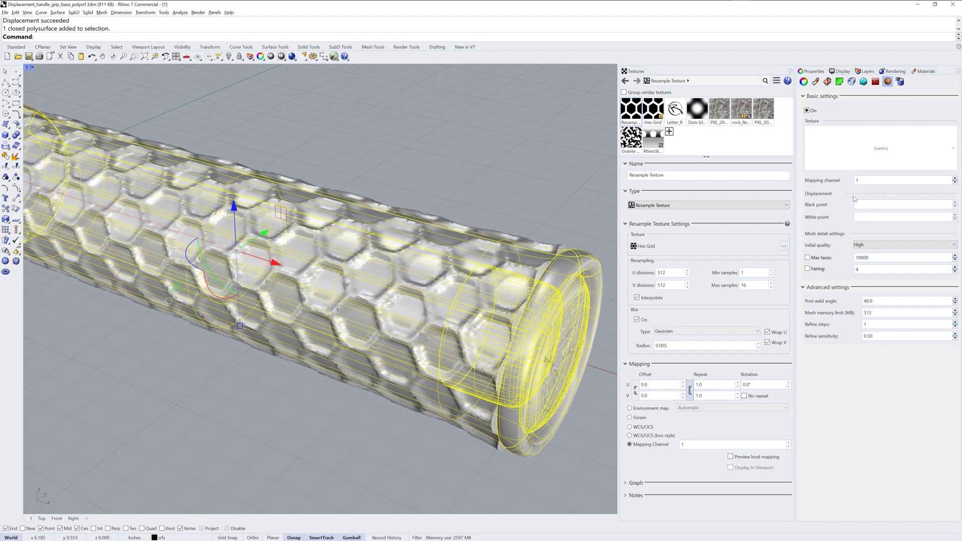
{"action": "left_click", "coordinate": [892, 245]}
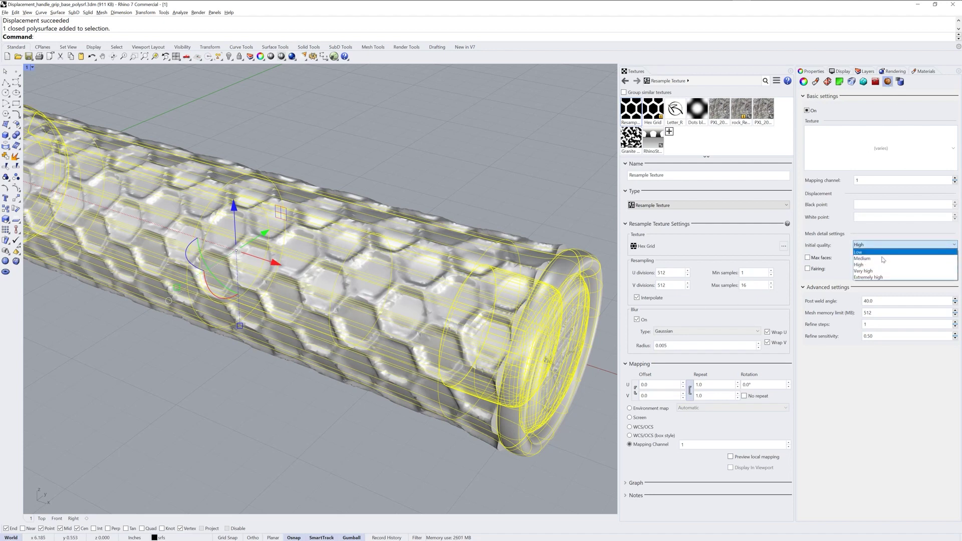
{"action": "left_click", "coordinate": [860, 278]}
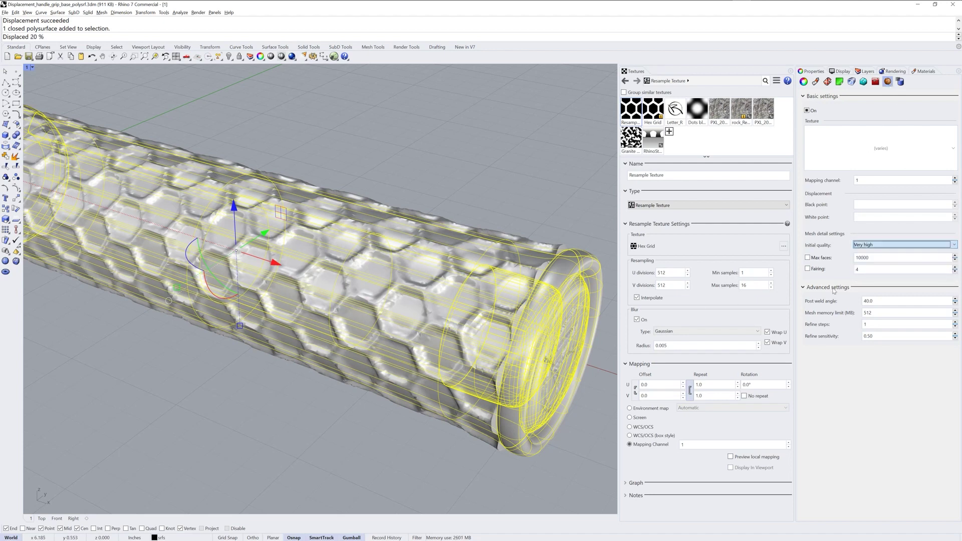
{"action": "left_click", "coordinate": [402, 468]}
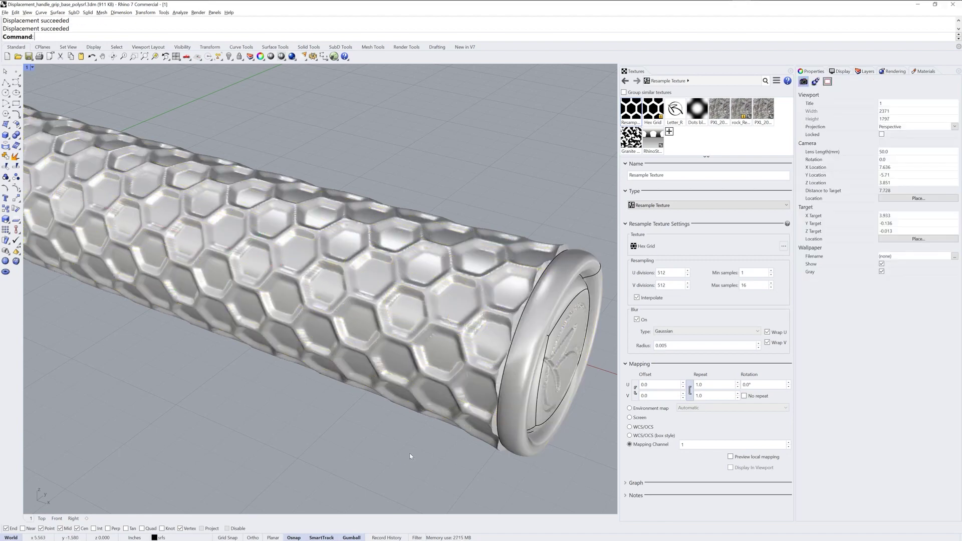
Examine the whole displaced grip from several angles, including its hex body and end cap.
{"action": "scroll", "coordinate": [427, 407], "scroll_direction": "down", "scroll_amount": 5}
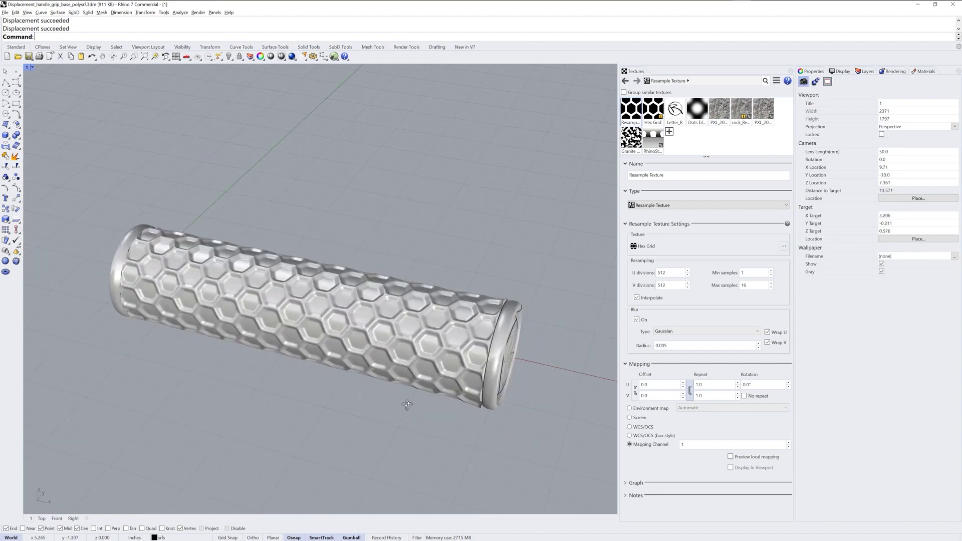
{"action": "right_click_drag", "start_coordinate": [408, 403], "coordinate": [410, 404]}
{"action": "type", "text": "zoom"}
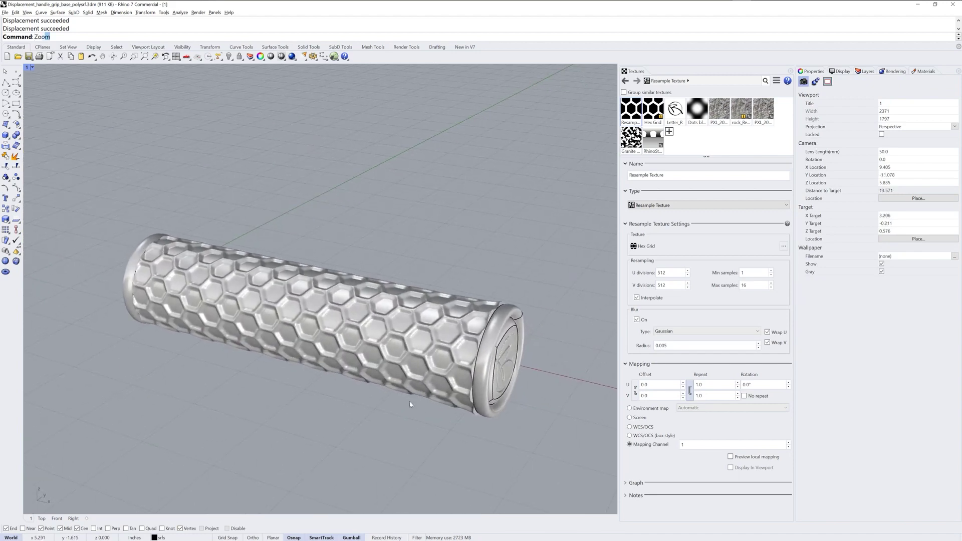
{"action": "key", "text": "Return"}
{"action": "type", "text": "o"}
{"action": "key", "text": "Return"}
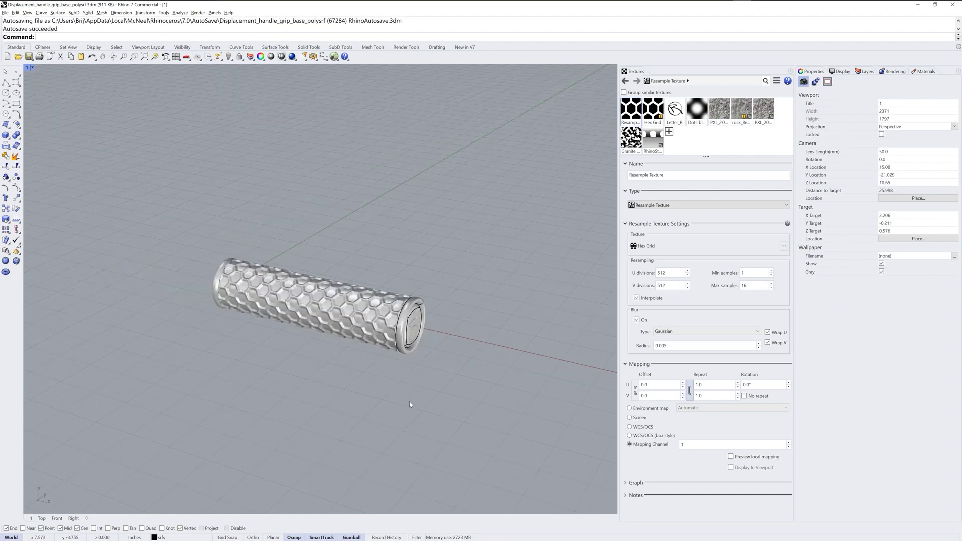
{"action": "right_click_drag", "start_coordinate": [409, 404], "coordinate": [357, 376]}
{"action": "scroll", "coordinate": [357, 376], "scroll_direction": "up", "scroll_amount": 6}
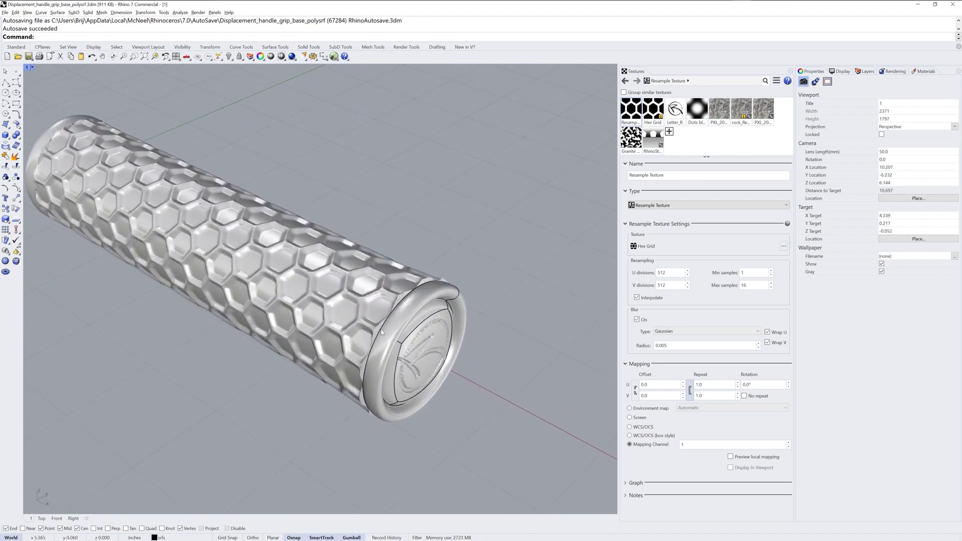
Extract the render mesh from the displaced grip polysurface, and hide the original polysurface.
{"action": "left_click", "coordinate": [386, 339]}
{"action": "type", "text": "ExtractRenderMesh"}
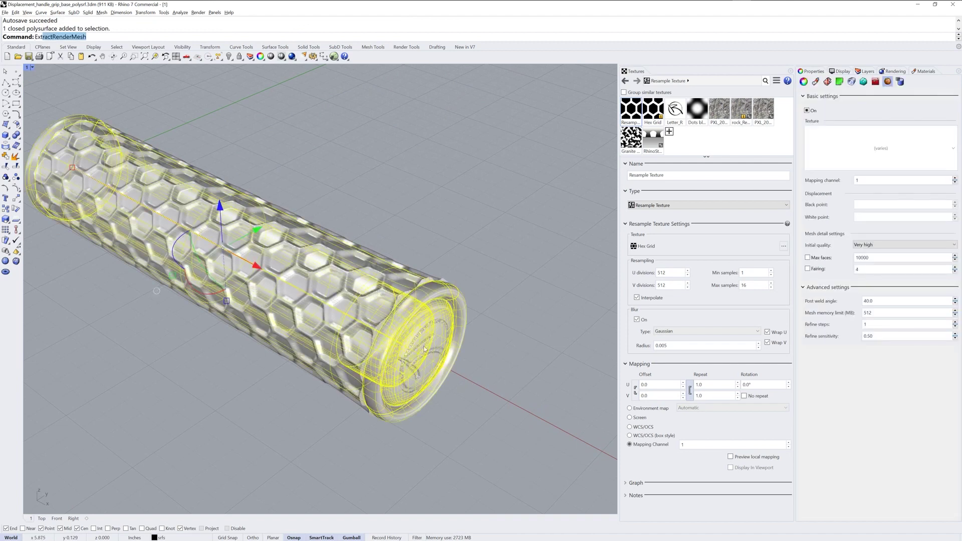
{"action": "key", "text": "Return"}
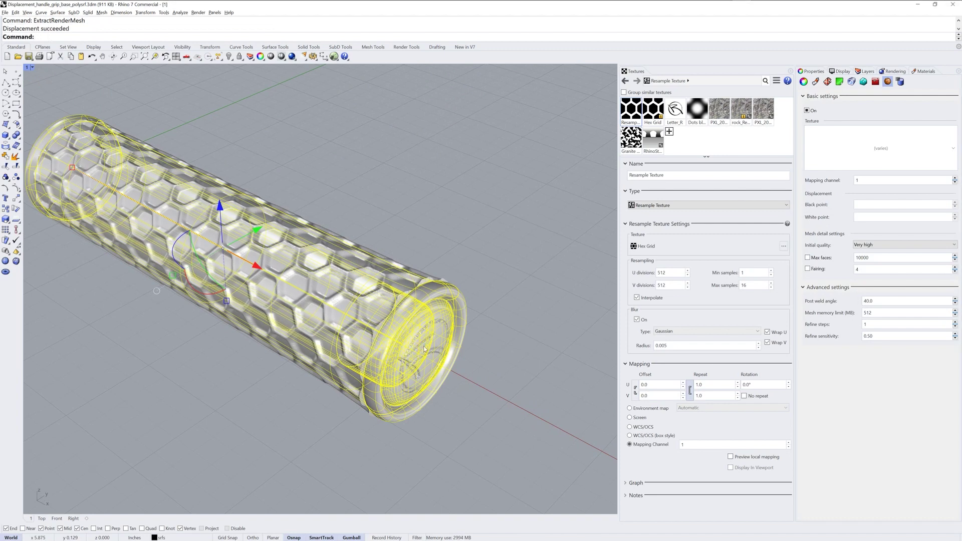
{"action": "right_click_drag", "start_coordinate": [494, 295], "coordinate": [499, 297]}
{"action": "type", "text": "i"}
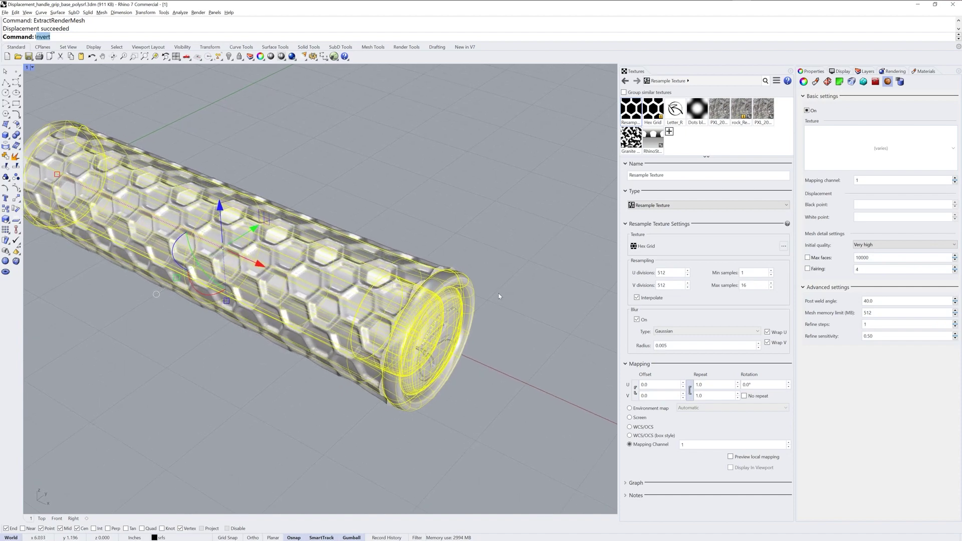
{"action": "key", "text": "Escape"}
{"action": "type", "text": "hide"}
{"action": "key", "text": "Return"}
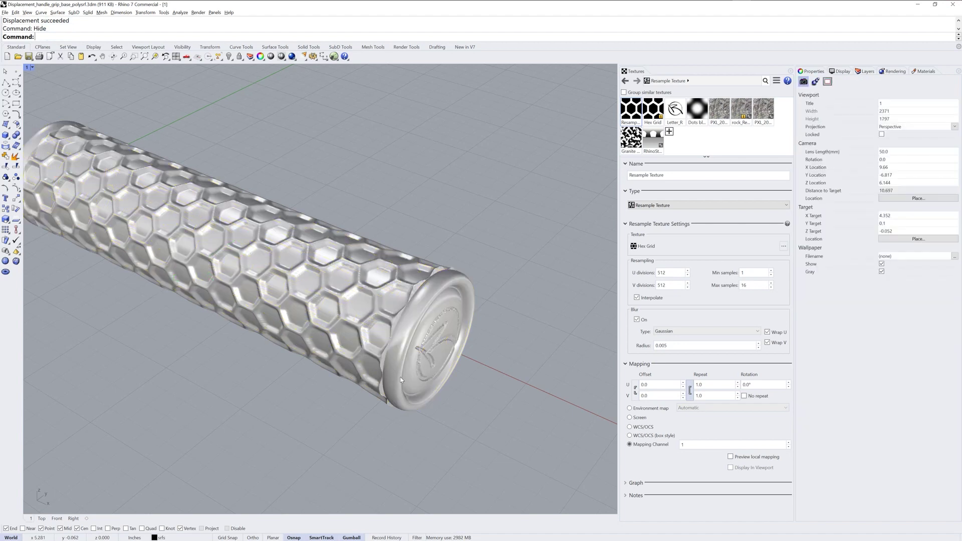
In the Top view, smooth the extracted mesh's narrow band beside the logo end cap in X, Y and Z, with factor 1 and 10 steps.
{"action": "left_click", "coordinate": [392, 390]}
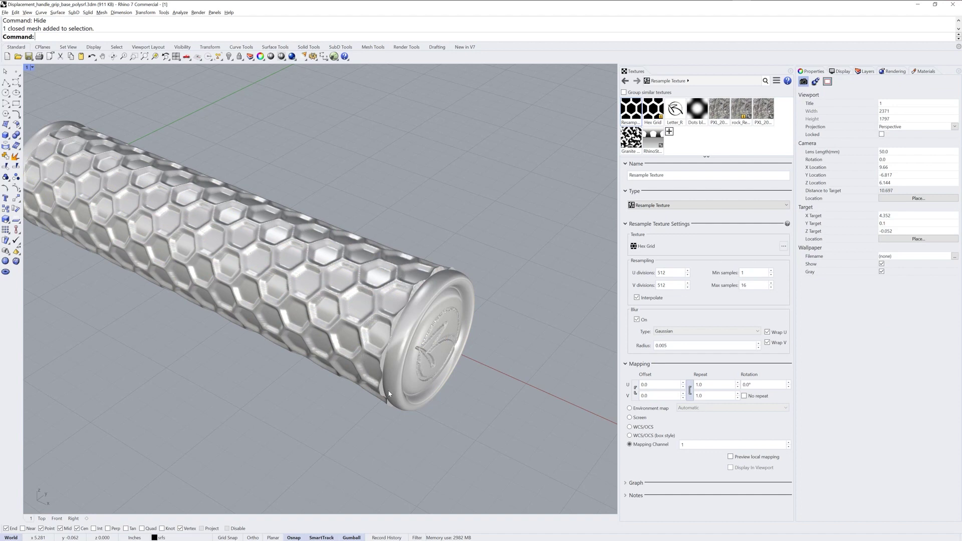
{"action": "right_click_drag", "start_coordinate": [390, 394], "coordinate": [490, 363]}
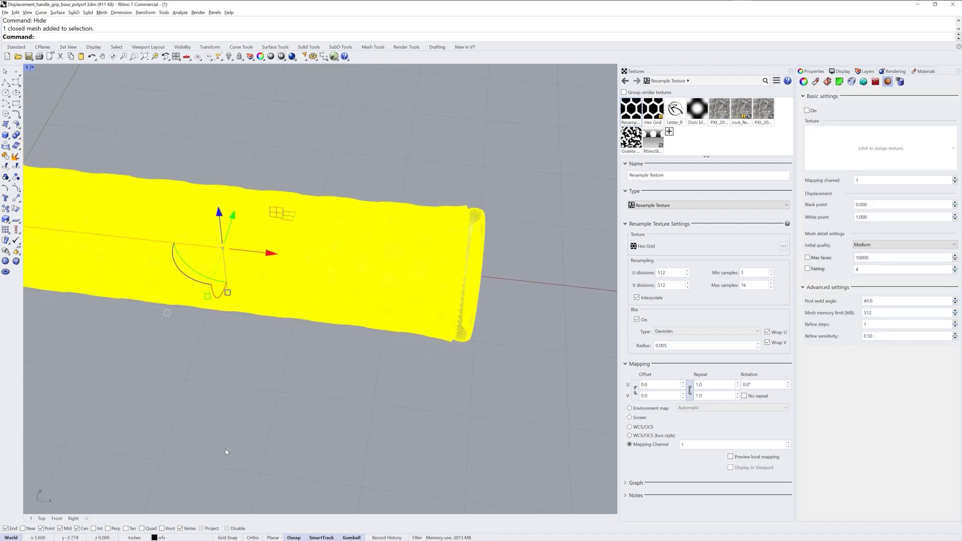
{"action": "left_click", "coordinate": [42, 519]}
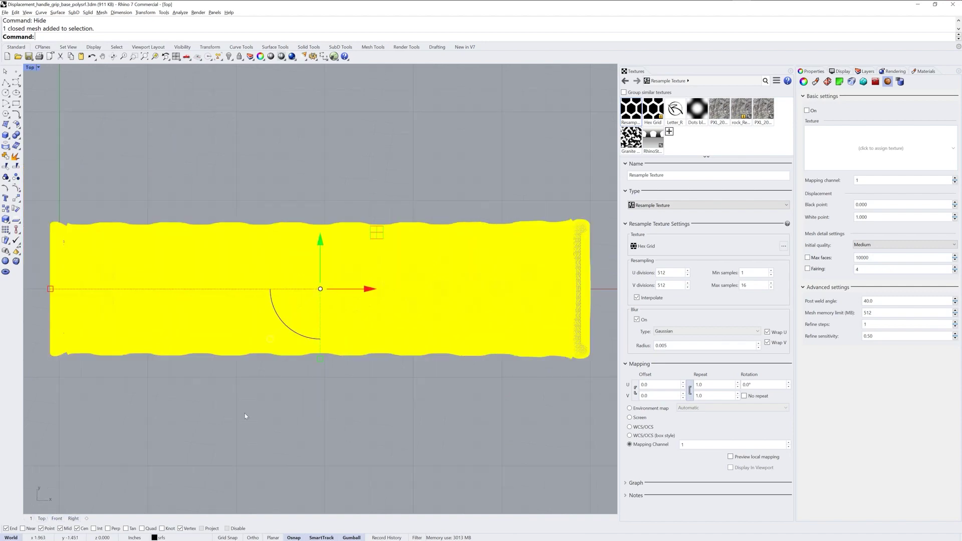
{"action": "scroll", "coordinate": [444, 284], "scroll_direction": "up", "scroll_amount": 5}
{"action": "scroll", "coordinate": [445, 284], "scroll_direction": "up", "scroll_amount": 1}
{"action": "left_click", "coordinate": [502, 264]}
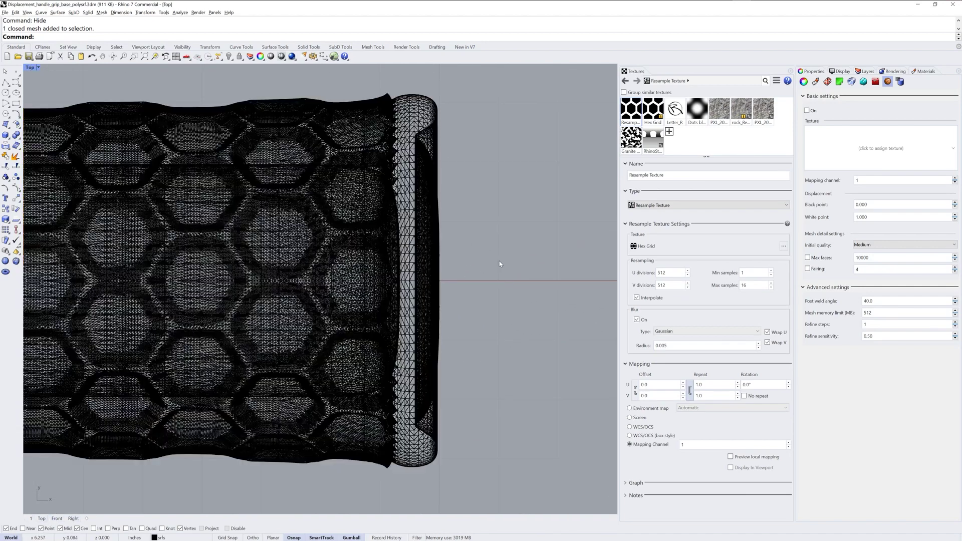
{"action": "left_click_drag", "start_coordinate": [387, 103], "coordinate": [398, 472]}
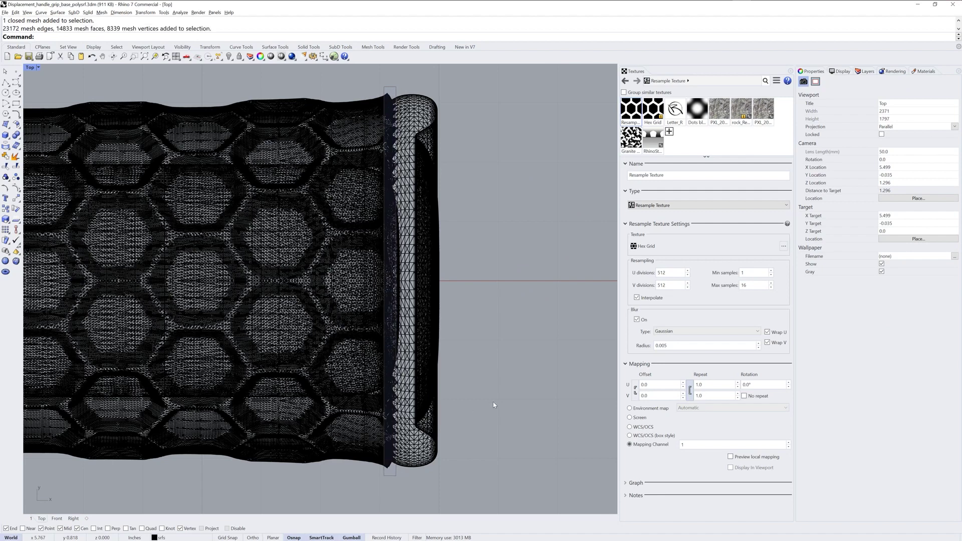
{"action": "type", "text": "Smooth"}
{"action": "key", "text": "Return"}
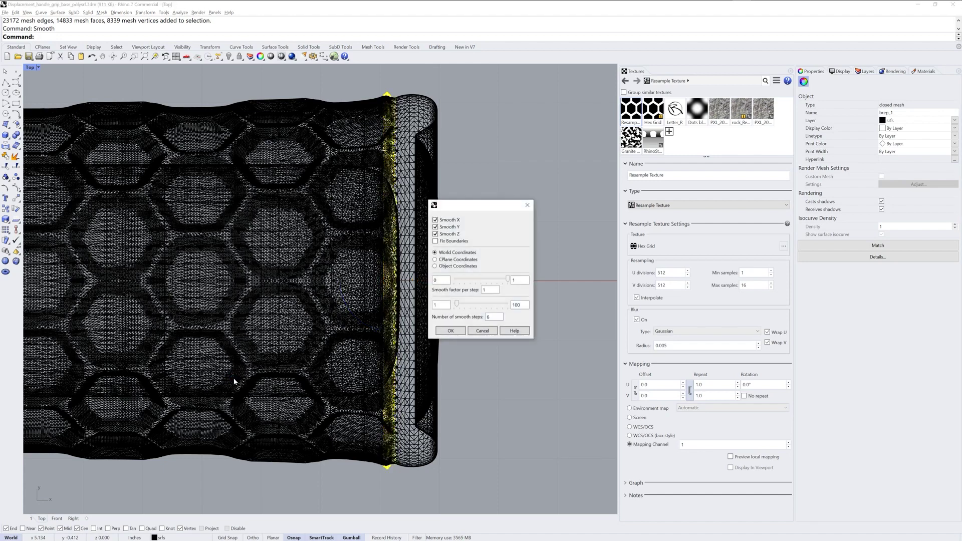
{"action": "left_click_drag", "start_coordinate": [489, 205], "coordinate": [537, 188]}
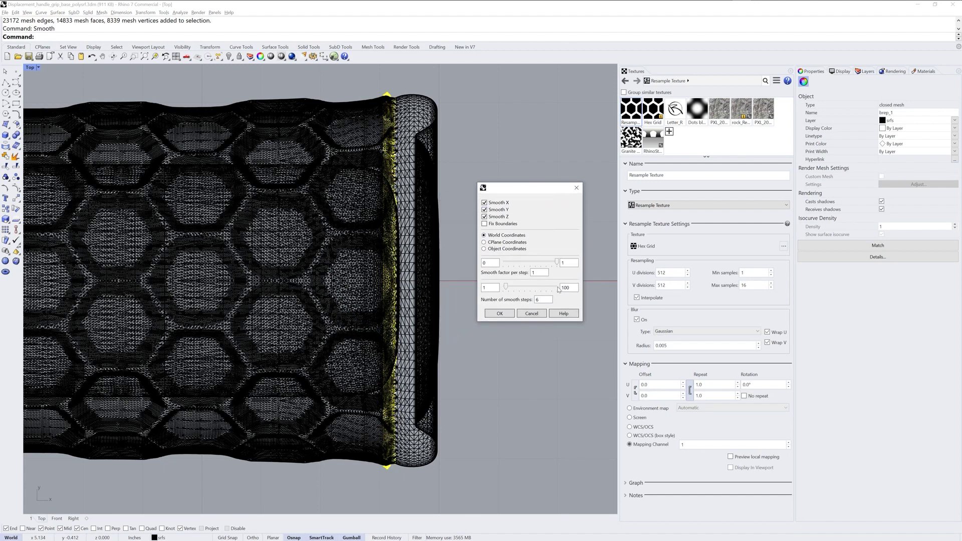
{"action": "double_click", "coordinate": [537, 300]}
{"action": "type", "text": "1"}
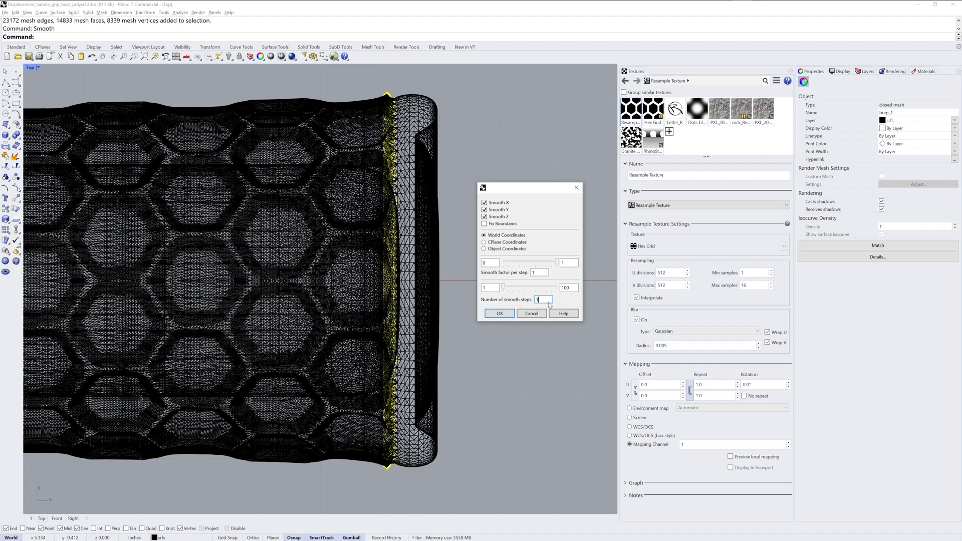
{"action": "type", "text": "0"}
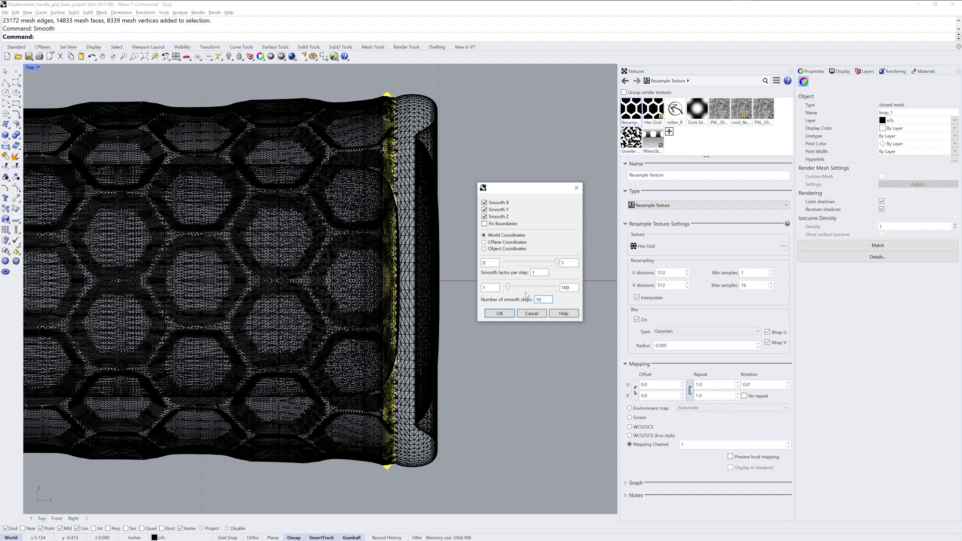
{"action": "left_click", "coordinate": [508, 316]}
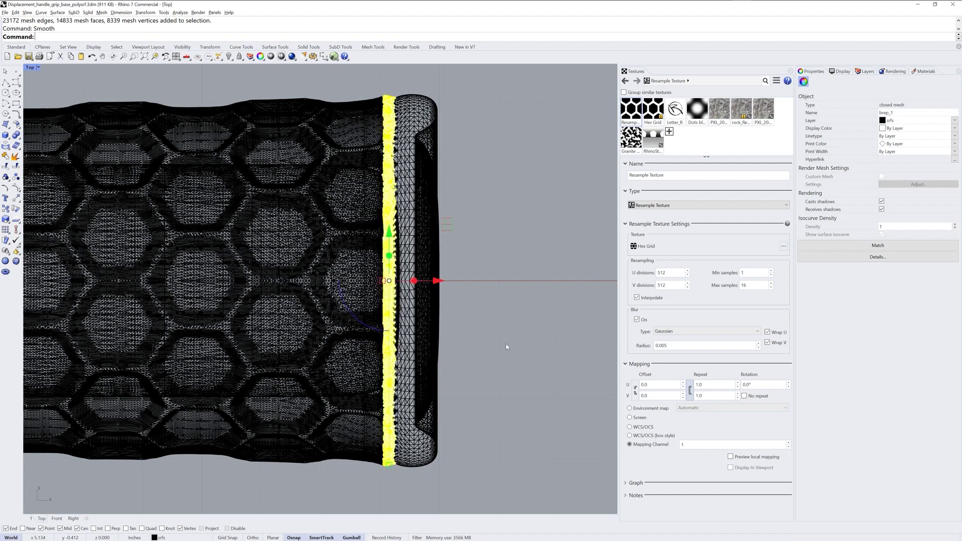
{"action": "left_click", "coordinate": [506, 345]}
Smooth the narrow mesh band beside the grip's opposite end cap with the same settings, using 10 steps.
{"action": "scroll", "coordinate": [471, 347], "scroll_direction": "down", "scroll_amount": 4}
{"action": "right_click_drag", "start_coordinate": [449, 363], "coordinate": [286, 380]}
{"action": "scroll", "coordinate": [228, 338], "scroll_direction": "up", "scroll_amount": 3}
{"action": "scroll", "coordinate": [229, 339], "scroll_direction": "up", "scroll_amount": 4}
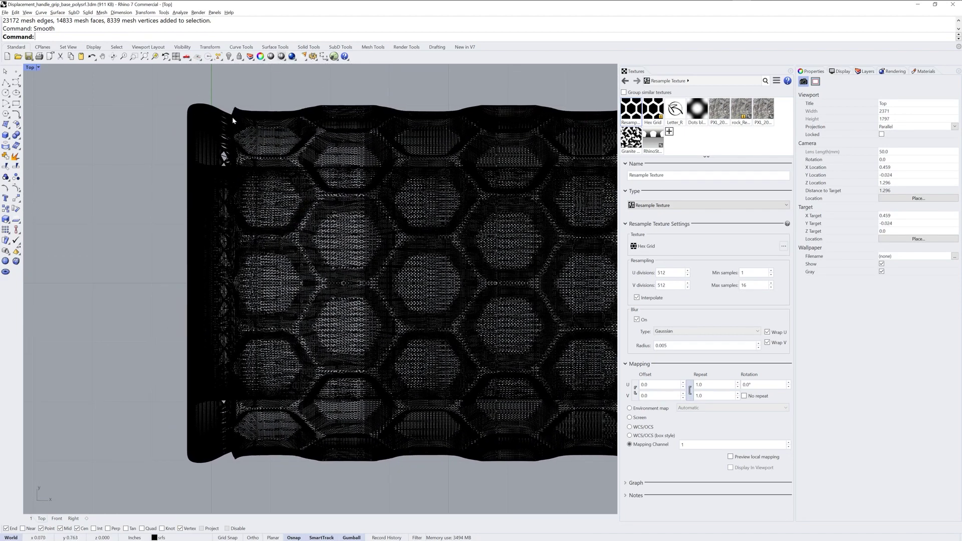
{"action": "left_click_drag", "start_coordinate": [228, 103], "coordinate": [240, 465]}
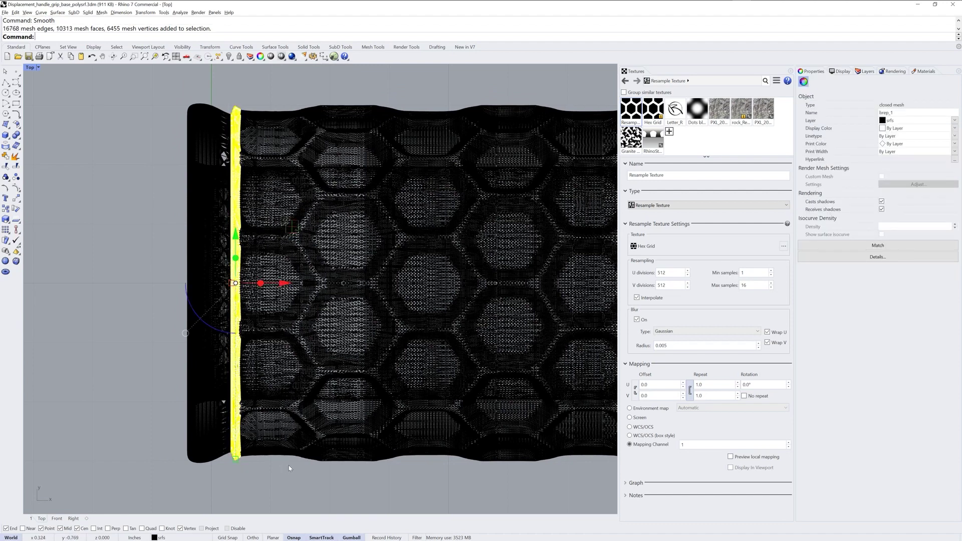
{"action": "right_click", "coordinate": [345, 38]}
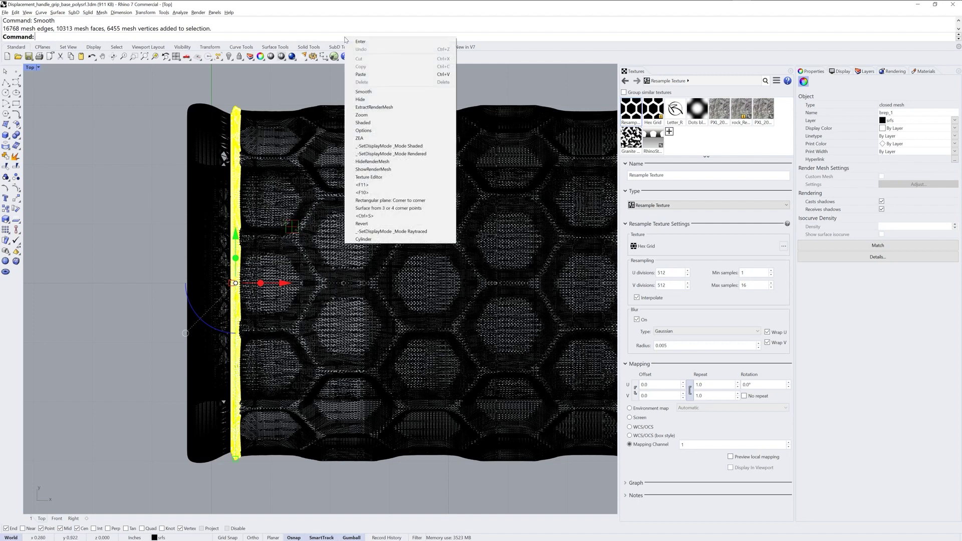
{"action": "left_click", "coordinate": [395, 93]}
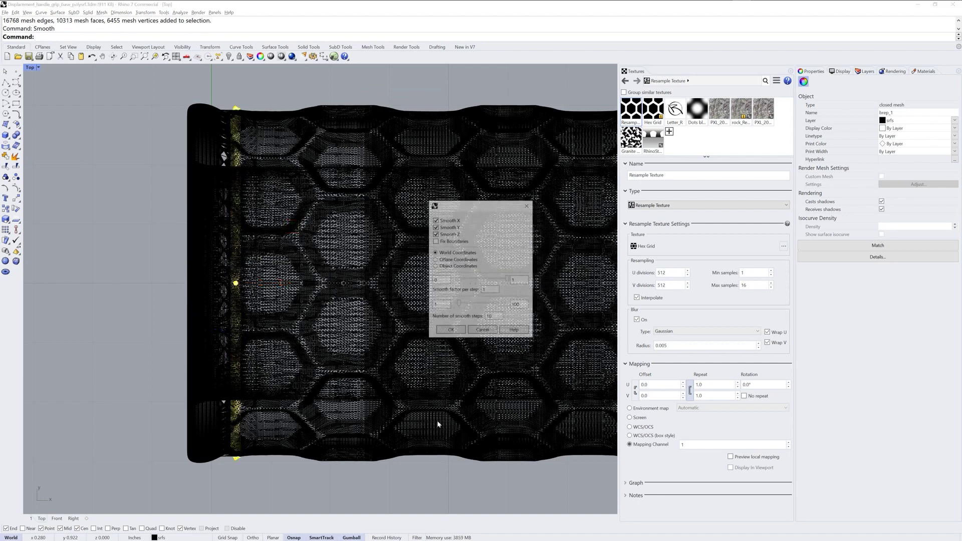
{"action": "left_click", "coordinate": [451, 330]}
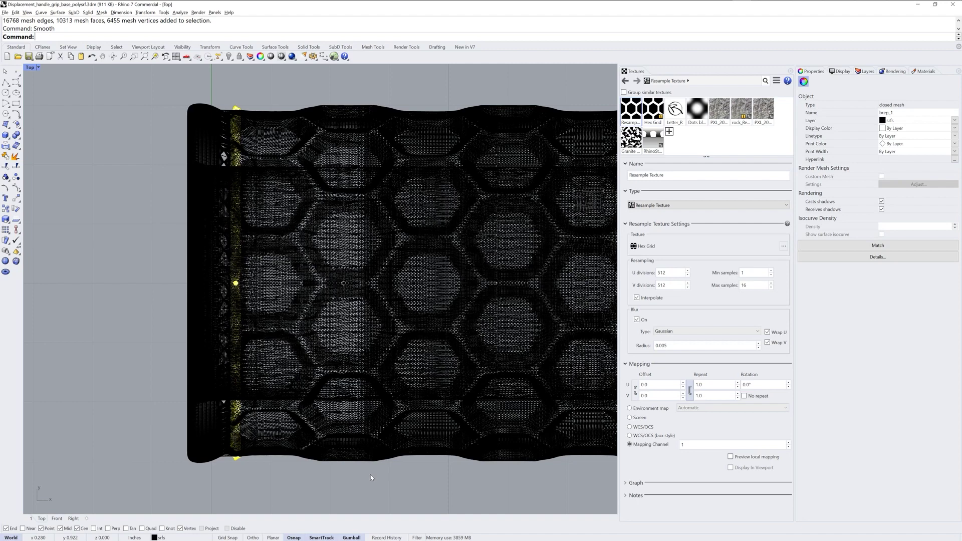
{"action": "left_click", "coordinate": [371, 476]}
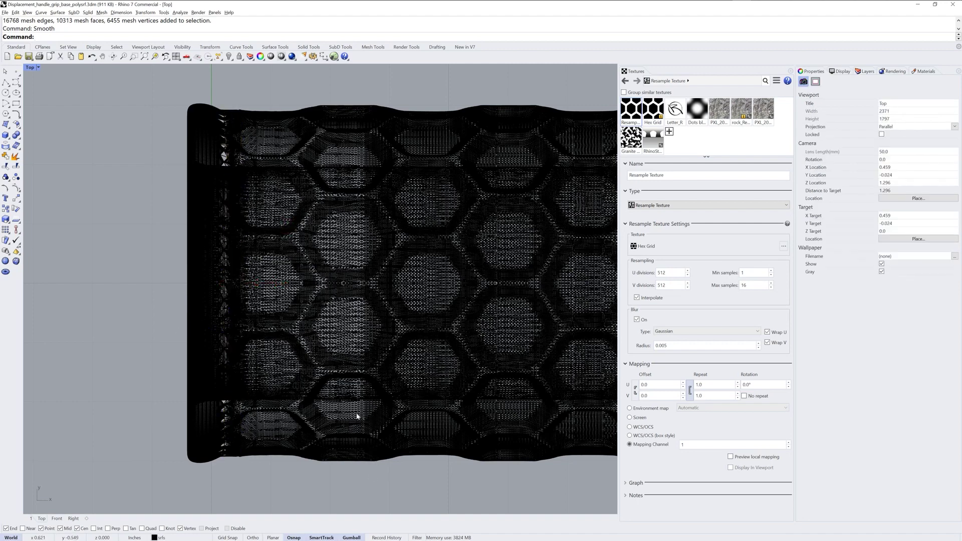
Weld the extracted grip mesh in the perspective view with an angle tolerance of 90.
{"action": "left_click", "coordinate": [31, 518]}
{"action": "right_click_drag", "start_coordinate": [441, 366], "coordinate": [445, 324]}
{"action": "scroll", "coordinate": [445, 325], "scroll_direction": "up", "scroll_amount": 5}
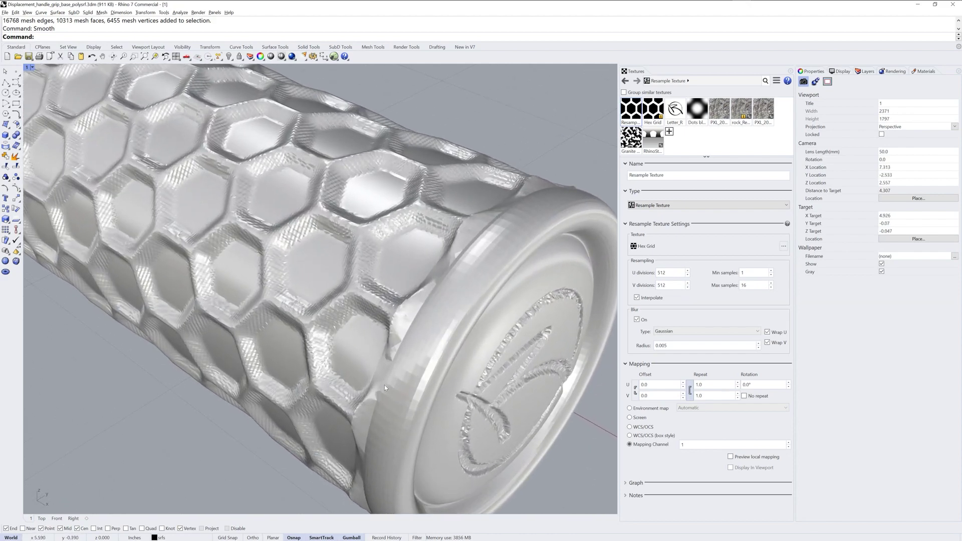
{"action": "left_click", "coordinate": [369, 290]}
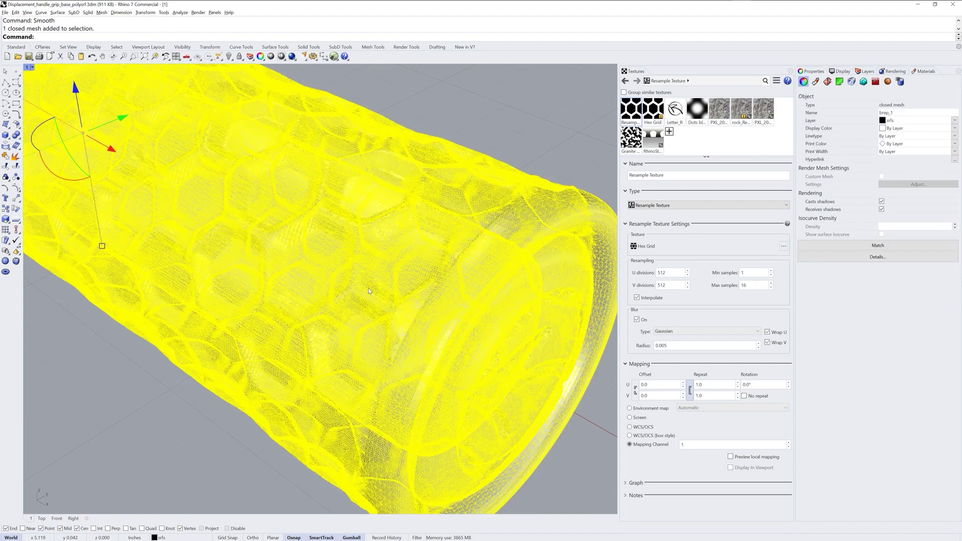
{"action": "type", "text": "weld"}
{"action": "key", "text": "Return"}
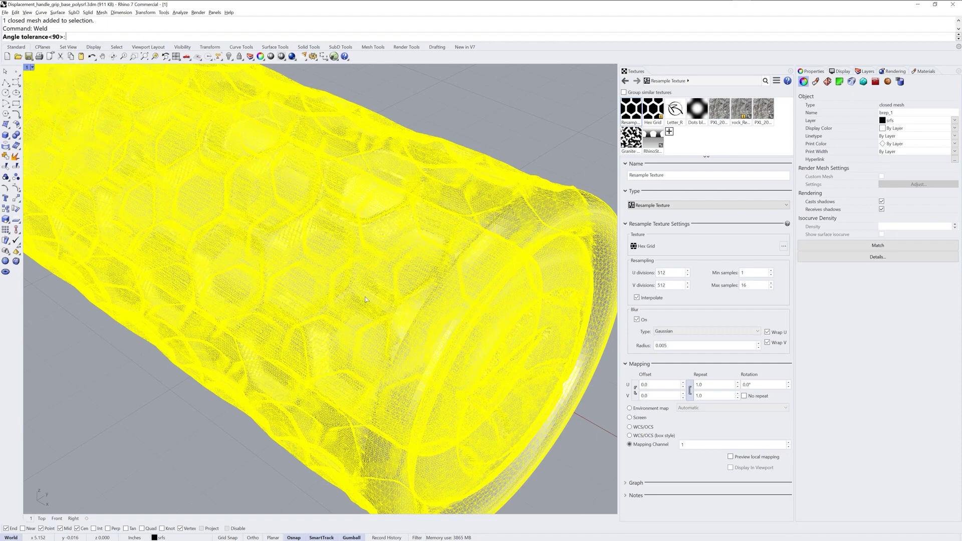
{"action": "key", "text": "Return"}
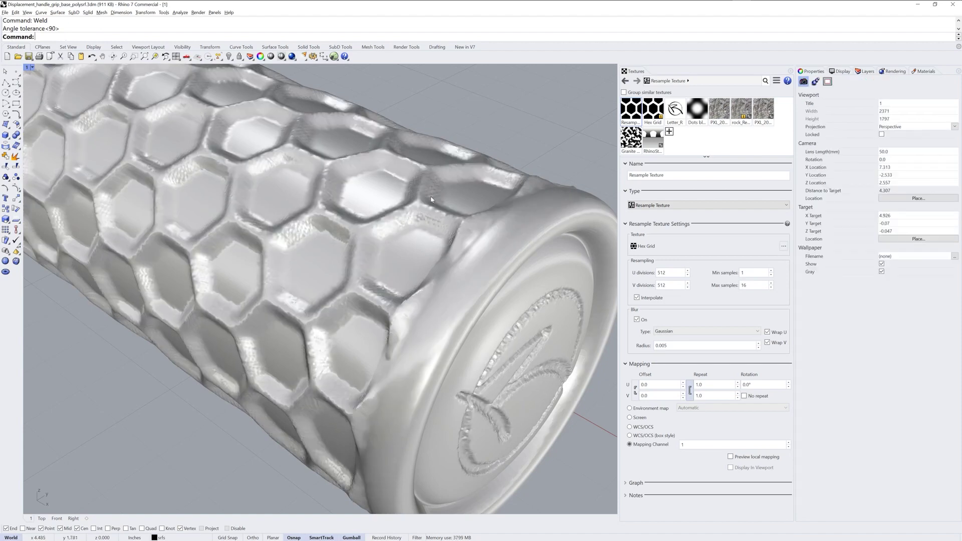
Examine the welded grip mesh as a whole, and inspect its end-cap logo up close.
{"action": "scroll", "coordinate": [429, 213], "scroll_direction": "down", "scroll_amount": 5}
{"action": "scroll", "coordinate": [393, 287], "scroll_direction": "down", "scroll_amount": 5}
{"action": "right_click_drag", "start_coordinate": [378, 291], "coordinate": [479, 347]}
{"action": "scroll", "coordinate": [479, 348], "scroll_direction": "up", "scroll_amount": 3}
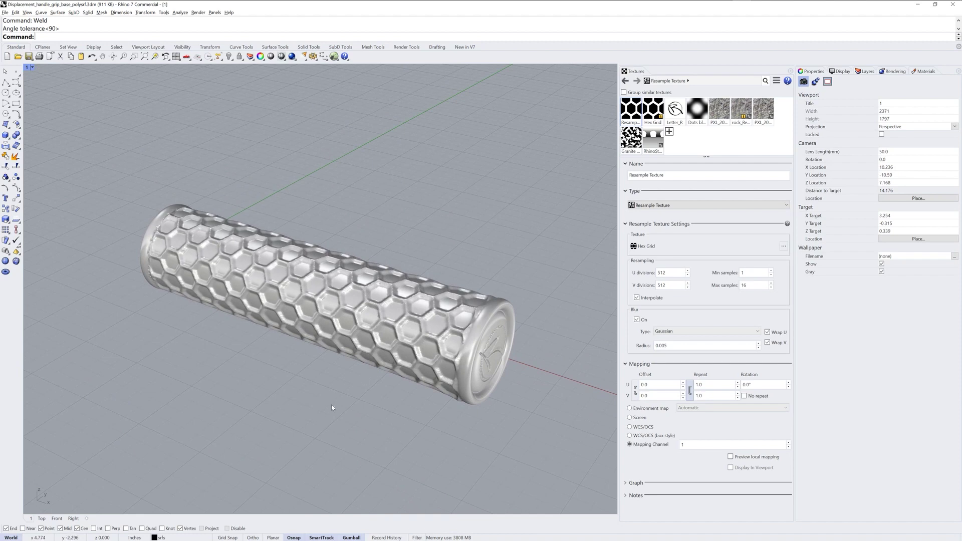
{"action": "scroll", "coordinate": [332, 407], "scroll_direction": "down", "scroll_amount": 5}
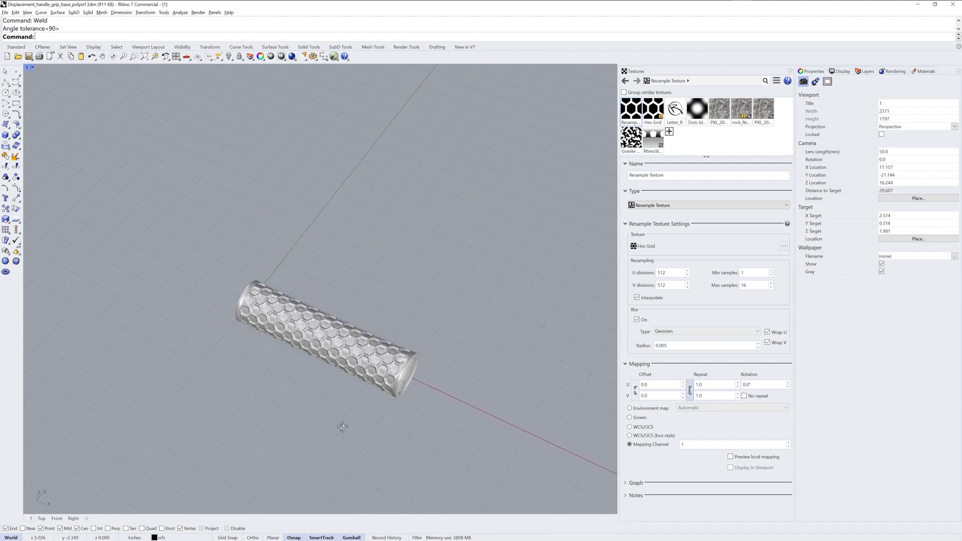
{"action": "scroll", "coordinate": [329, 397], "scroll_direction": "up", "scroll_amount": 8}
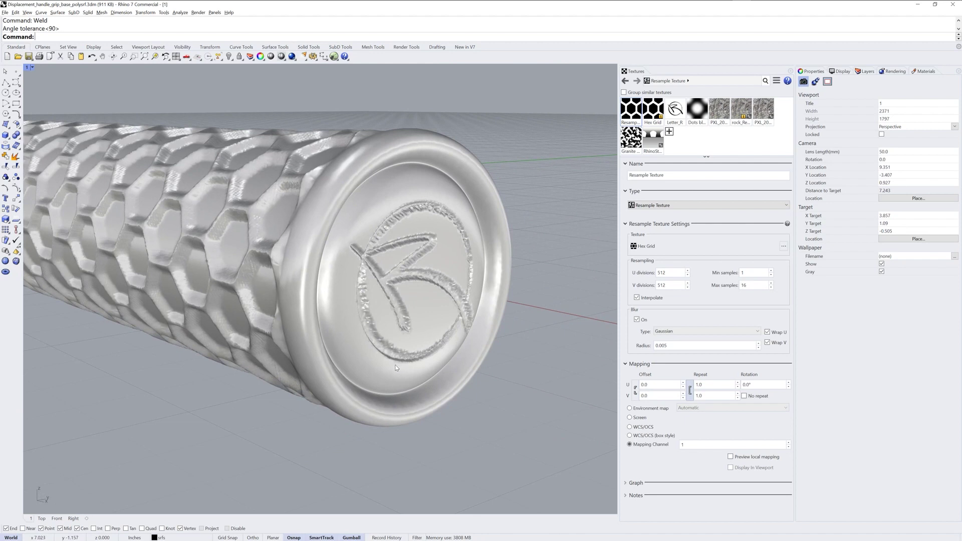
{"action": "scroll", "coordinate": [394, 365], "scroll_direction": "down", "scroll_amount": 4}
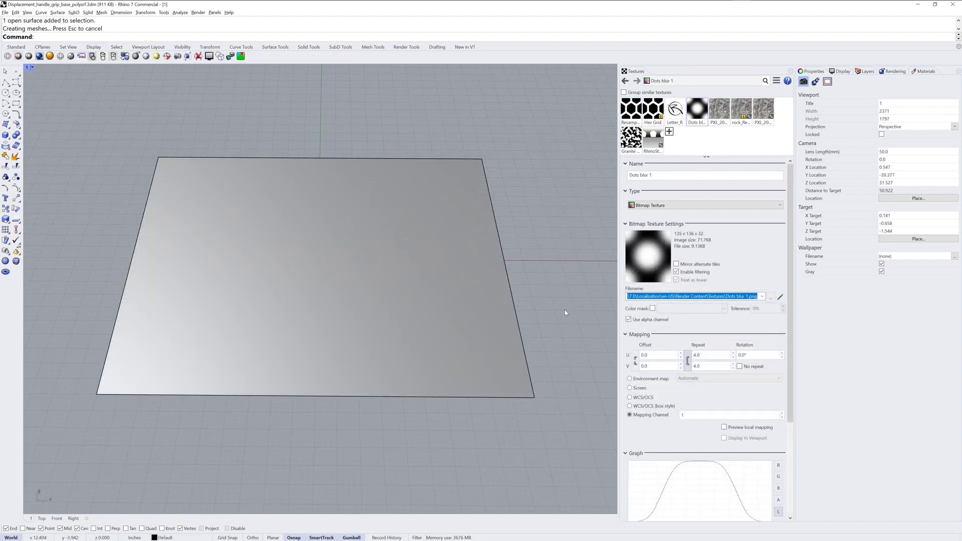
Preview the plane's custom mesh without changing its detailed settings, and turn off its custom render mesh.
{"action": "left_click", "coordinate": [411, 327]}
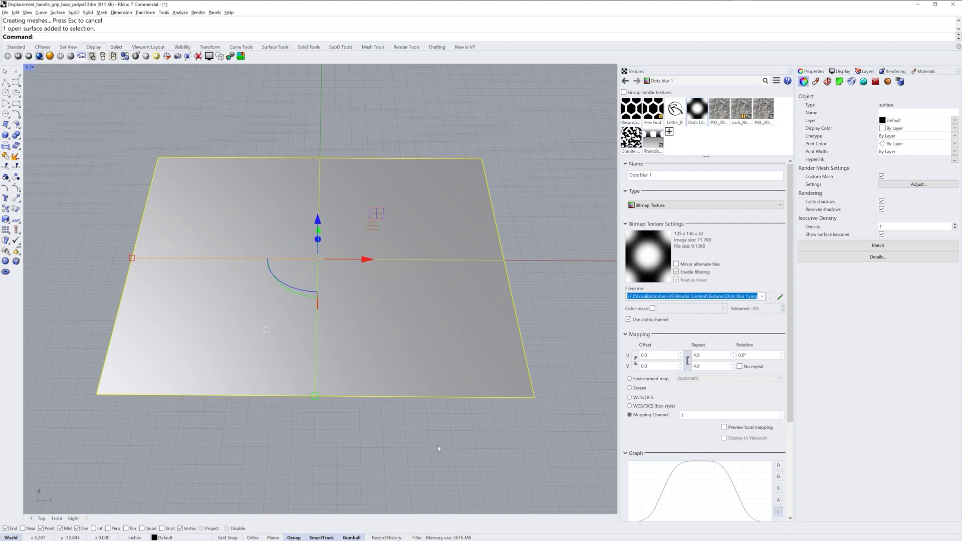
{"action": "left_click", "coordinate": [887, 185]}
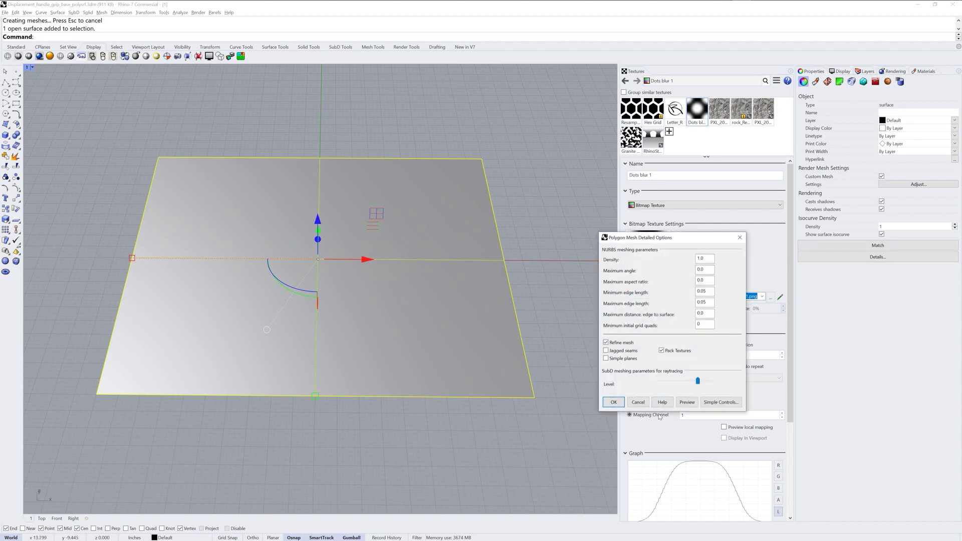
{"action": "left_click", "coordinate": [686, 402]}
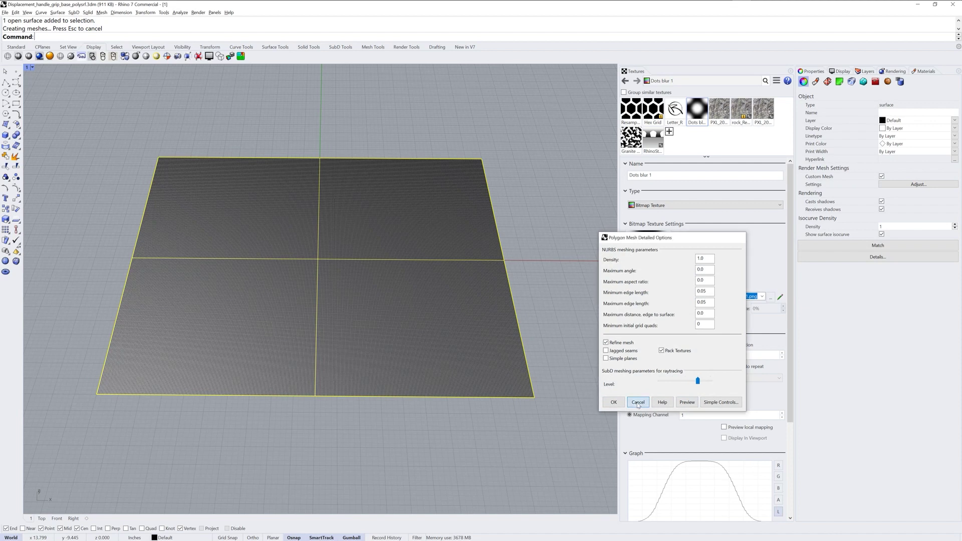
{"action": "left_click", "coordinate": [638, 402]}
{"action": "left_click", "coordinate": [882, 177]}
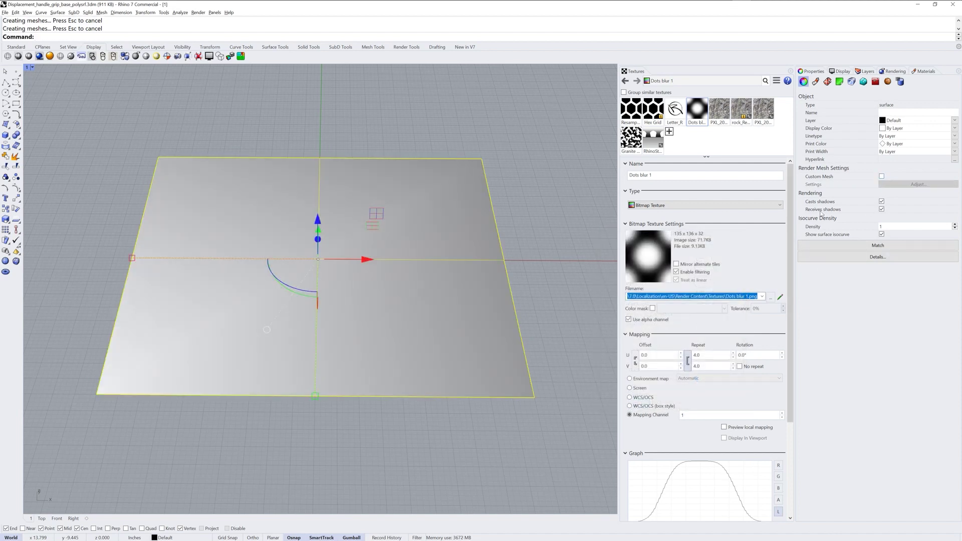
Turn on displacement for the plane with the Granite Texture, set the initial quality to High, and show that texture's settings.
{"action": "left_click", "coordinate": [888, 82]}
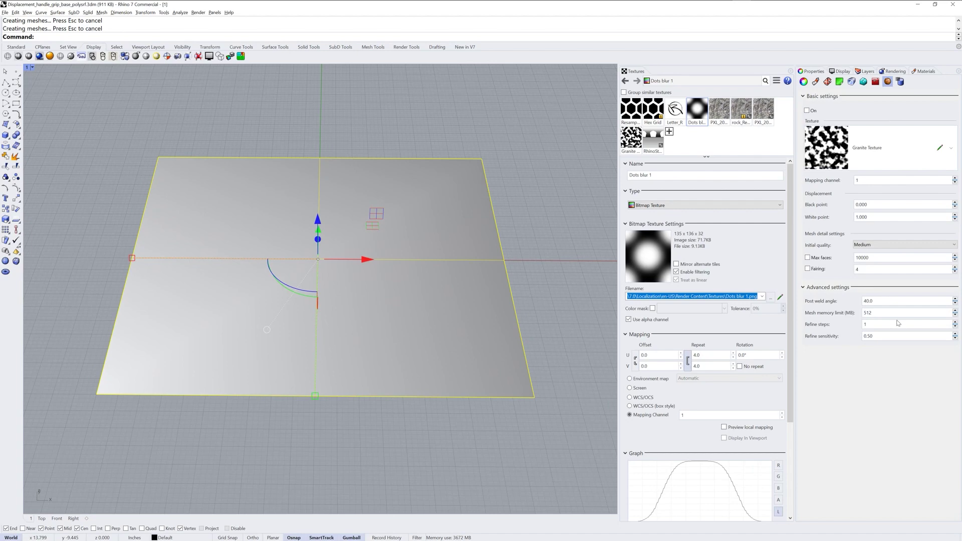
{"action": "left_click", "coordinate": [807, 110]}
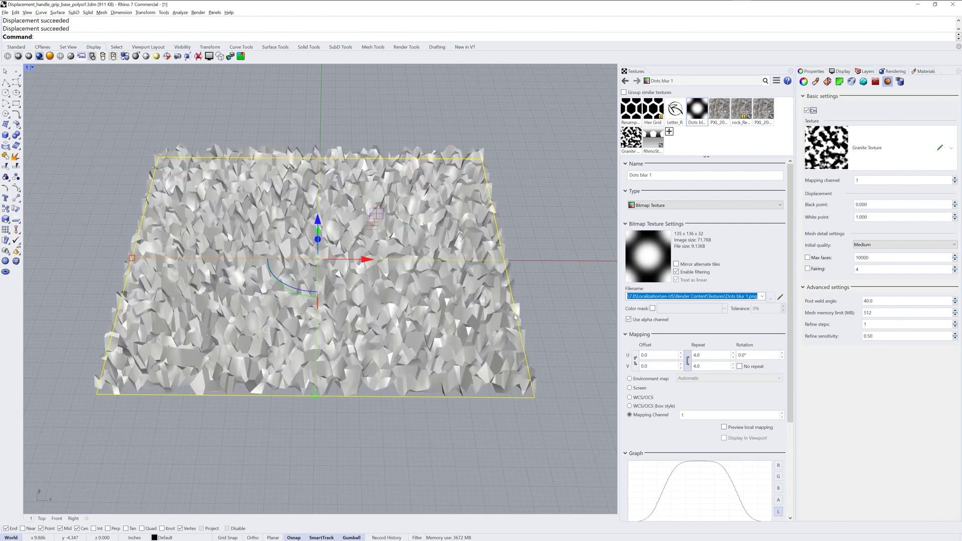
{"action": "left_click", "coordinate": [885, 245]}
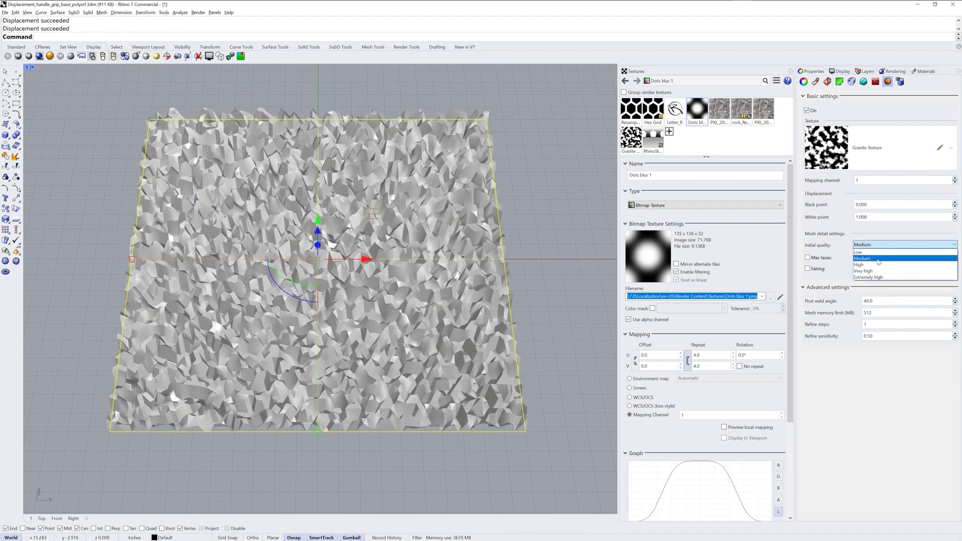
{"action": "left_click", "coordinate": [885, 271]}
{"action": "right_click_drag", "start_coordinate": [509, 305], "coordinate": [446, 314]}
{"action": "scroll", "coordinate": [496, 308], "scroll_direction": "down", "scroll_amount": 5}
{"action": "left_click", "coordinate": [639, 151]}
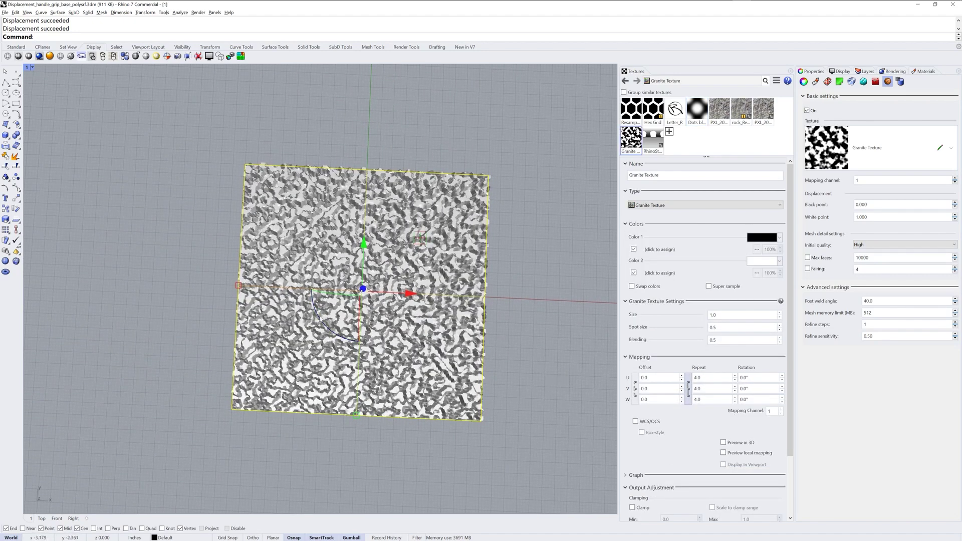
{"action": "right_click_drag", "start_coordinate": [331, 326], "coordinate": [438, 374]}
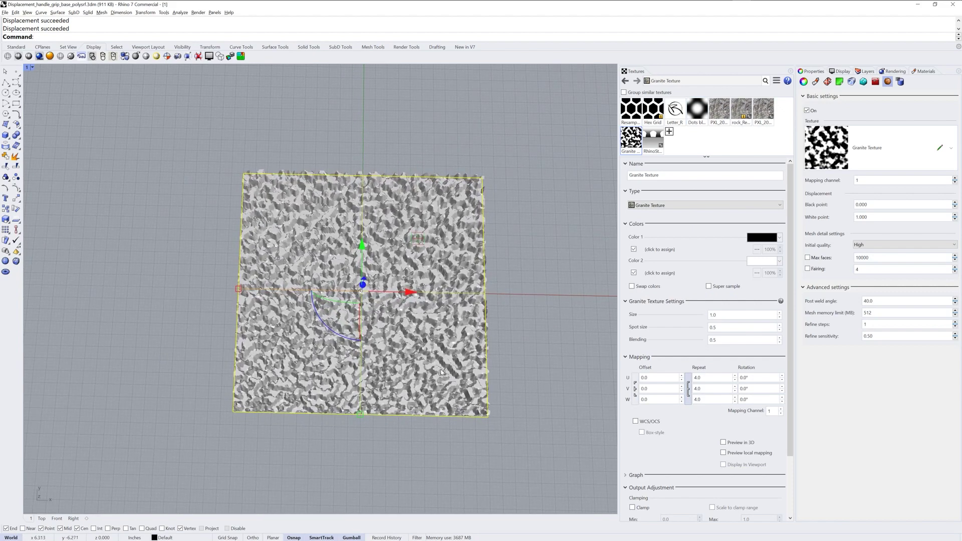
Replace the plane's displacement texture with Dots blur 1 and deselect the plane.
{"action": "left_click", "coordinate": [952, 148]}
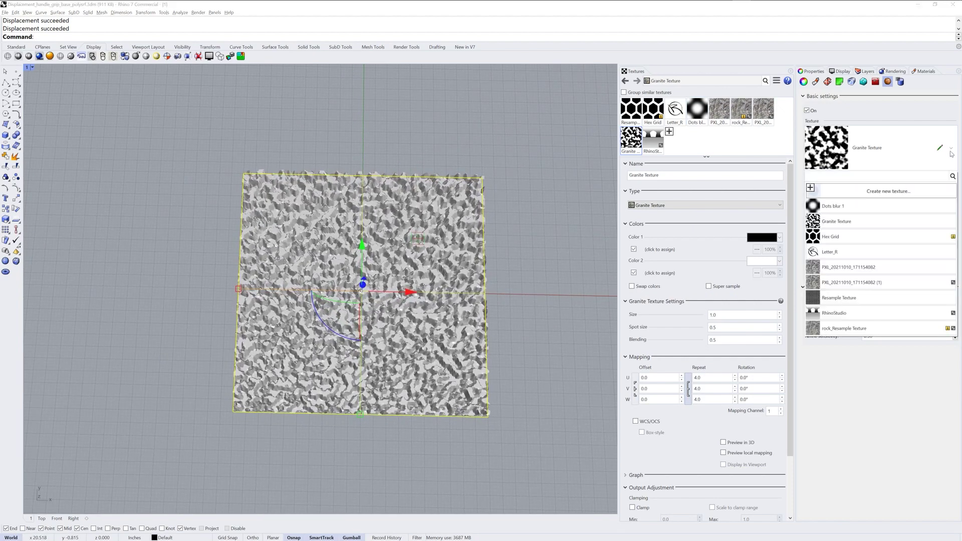
{"action": "left_click", "coordinate": [869, 206]}
{"action": "right_click_drag", "start_coordinate": [512, 375], "coordinate": [498, 357]}
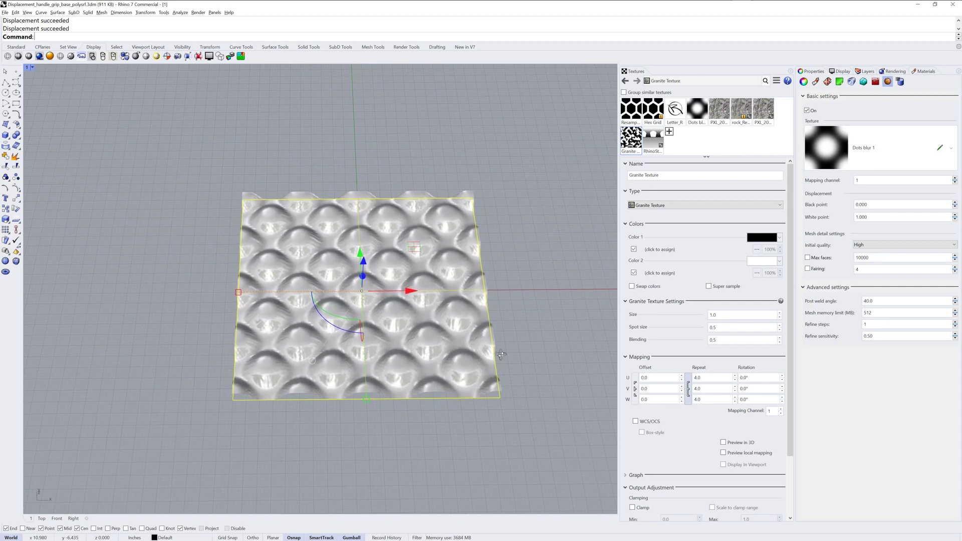
{"action": "left_click", "coordinate": [336, 142]}
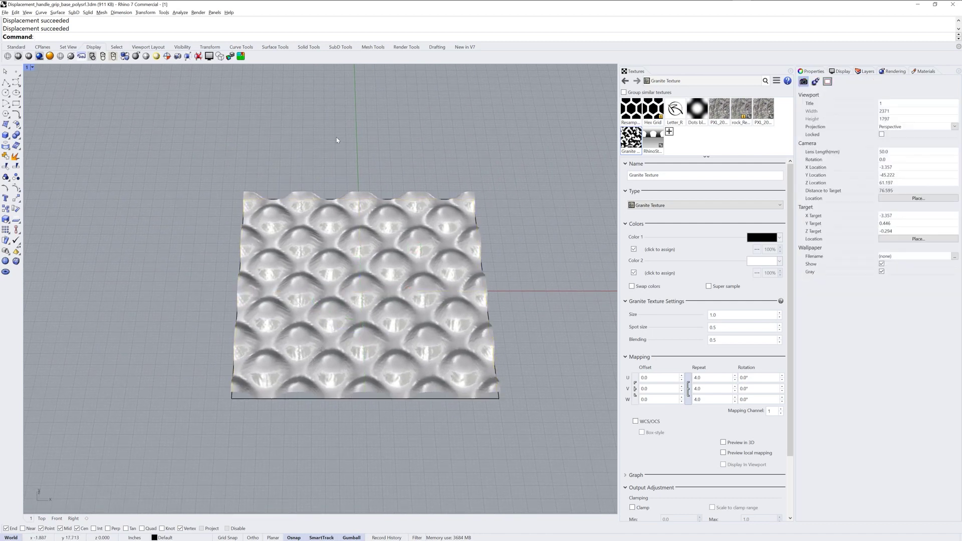
Create a new floating viewport using the CopyActive projection.
{"action": "type", "text": "NewFloatingViewport"}
{"action": "key", "text": "Return"}
{"action": "key", "text": "Return"}
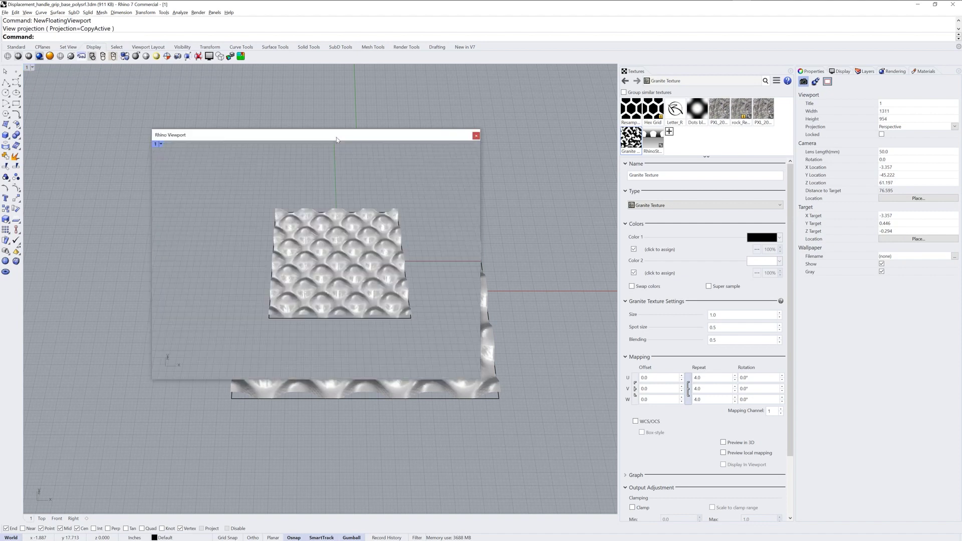
{"action": "left_click_drag", "start_coordinate": [377, 136], "coordinate": [374, 144]}
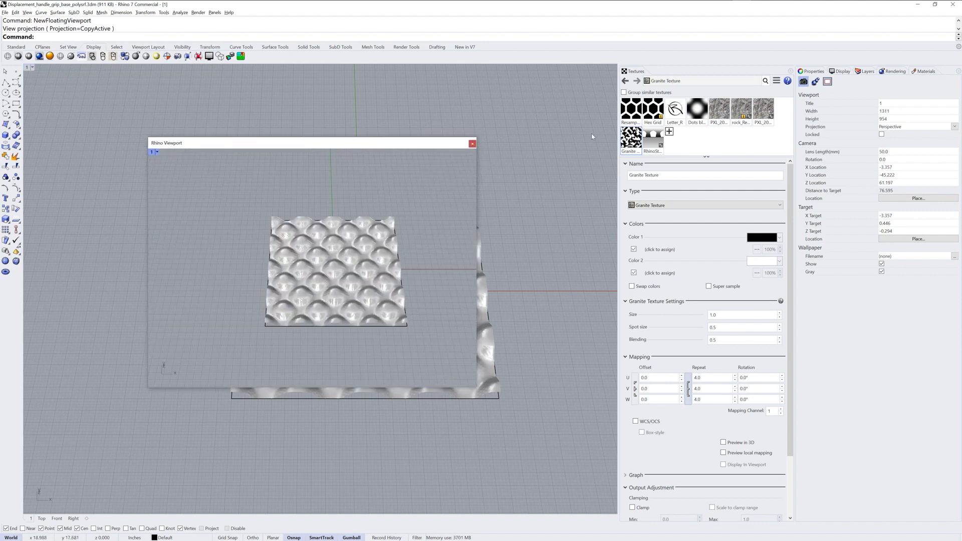
Set the floating viewport's width and height to 1024 and move it off the plane's far side.
{"action": "left_click", "coordinate": [896, 113]}
{"action": "type", "text": "1"}
{"action": "key", "text": "Tab"}
{"action": "type", "text": "1024"}
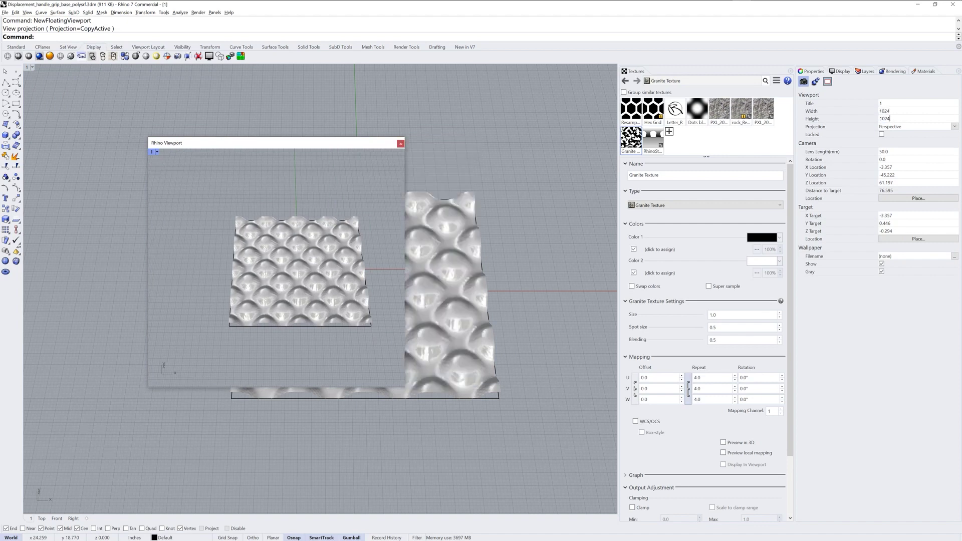
{"action": "key", "text": "Return"}
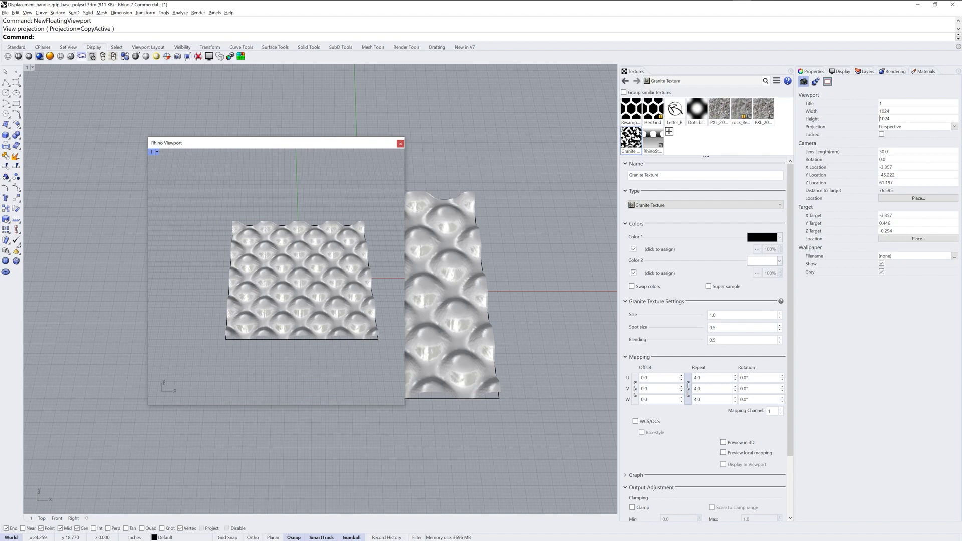
{"action": "left_click_drag", "start_coordinate": [312, 143], "coordinate": [499, 172]}
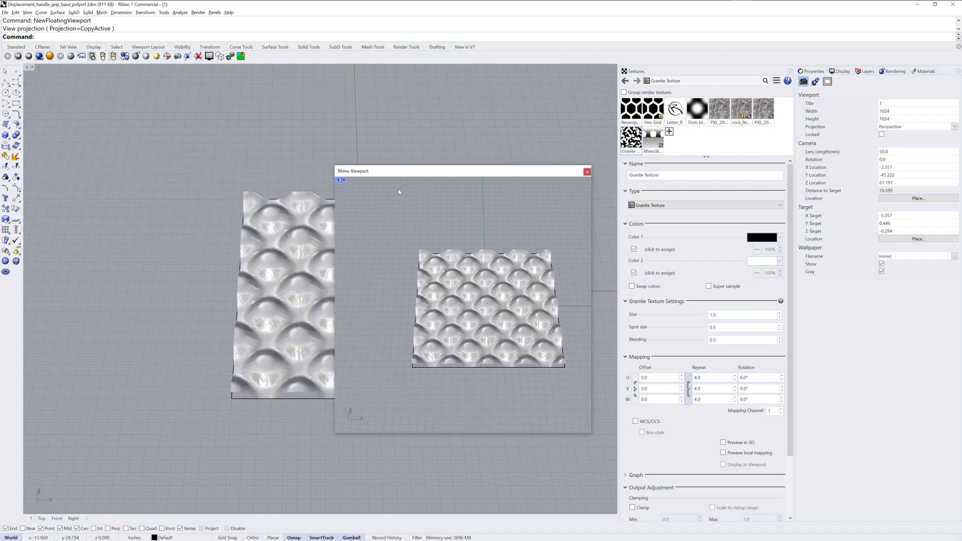
Set the floating viewport to the Top view and orient its camera to the plane's surface at the plane's center.
{"action": "left_click", "coordinate": [344, 181]}
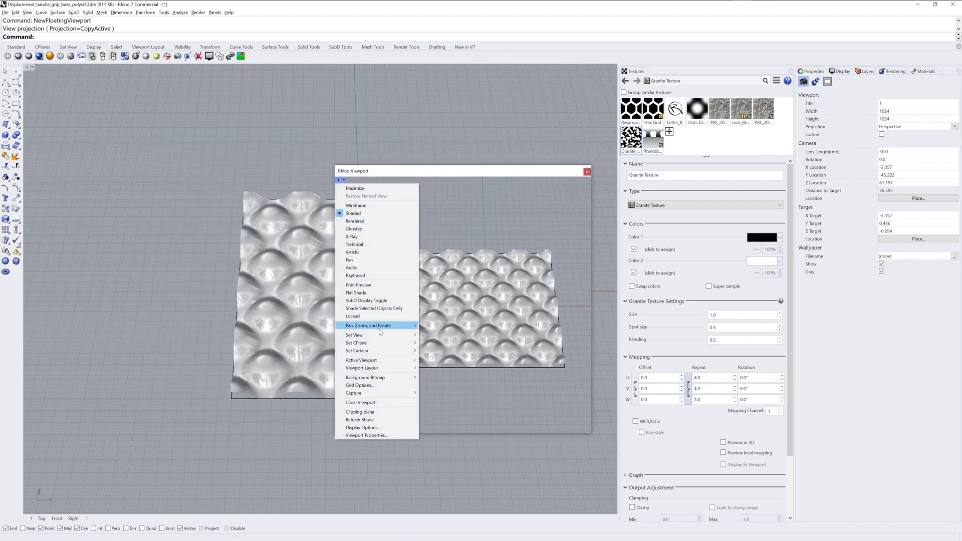
{"action": "mouse_move", "coordinate": [381, 335]}
{"action": "left_click", "coordinate": [453, 344]}
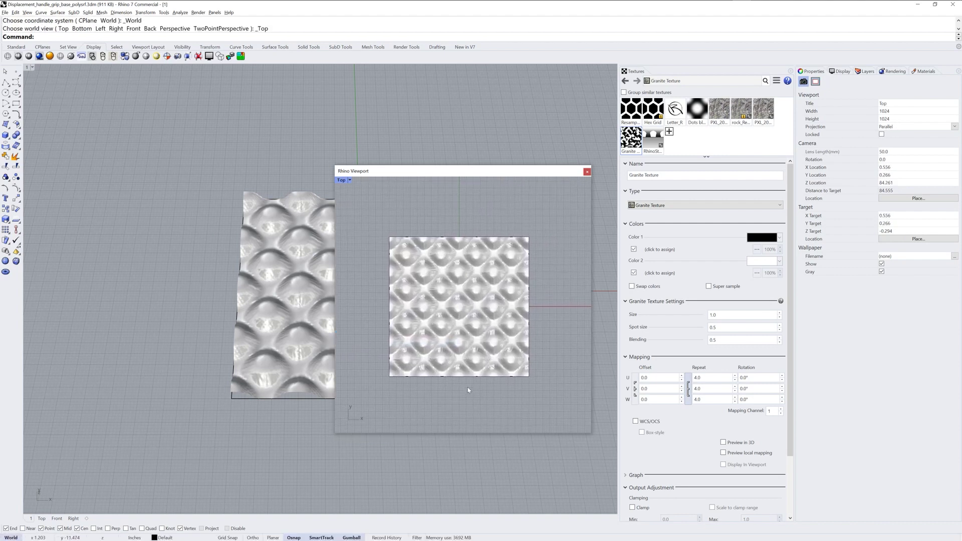
{"action": "type", "text": "rientCameraToSrf"}
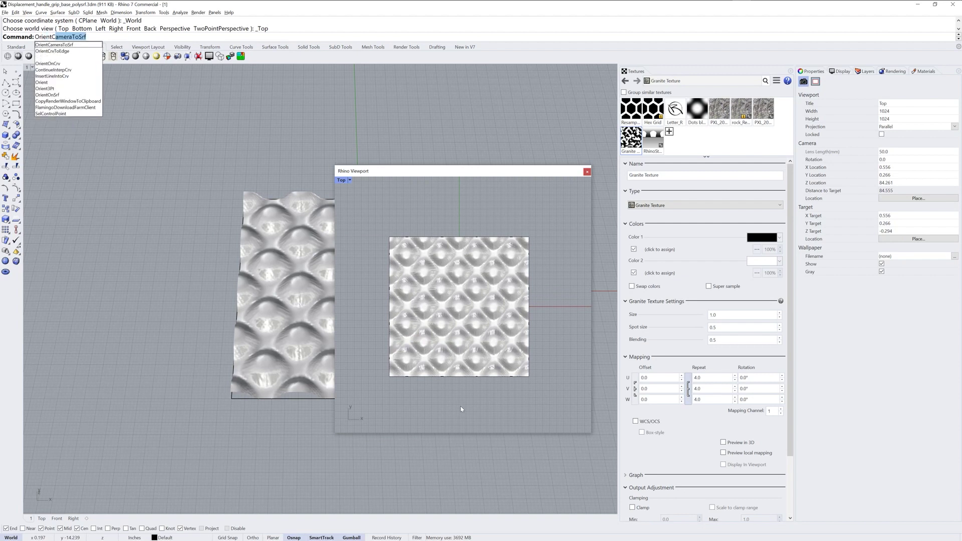
{"action": "key", "text": "Return"}
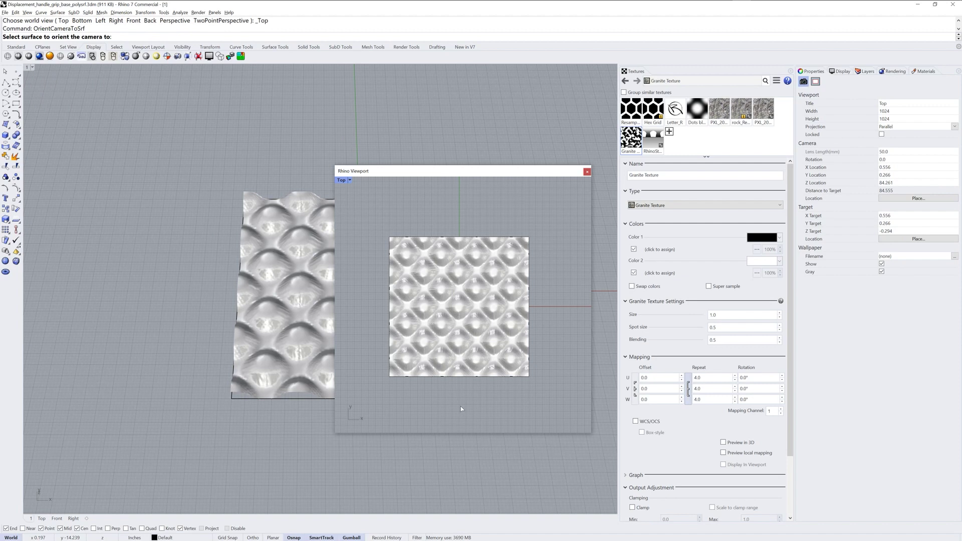
{"action": "left_click", "coordinate": [462, 334]}
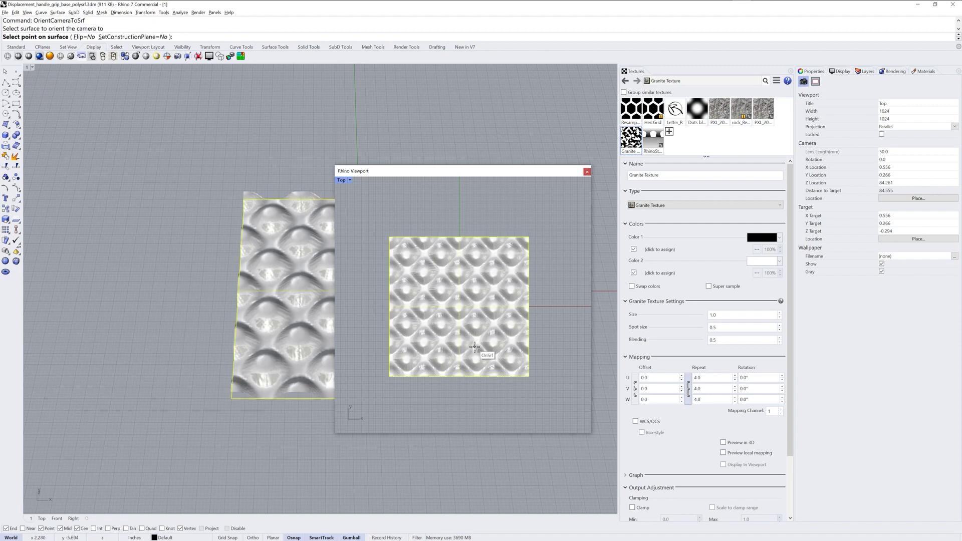
{"action": "left_click", "coordinate": [410, 379]}
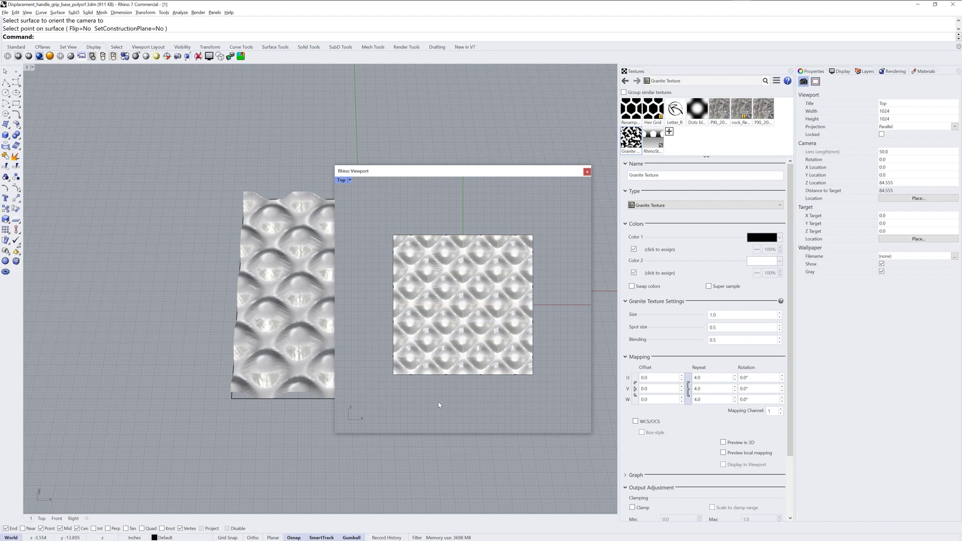
Select the displaced plane in the floating viewport and zoom that viewport to the selection.
{"action": "left_click", "coordinate": [459, 354]}
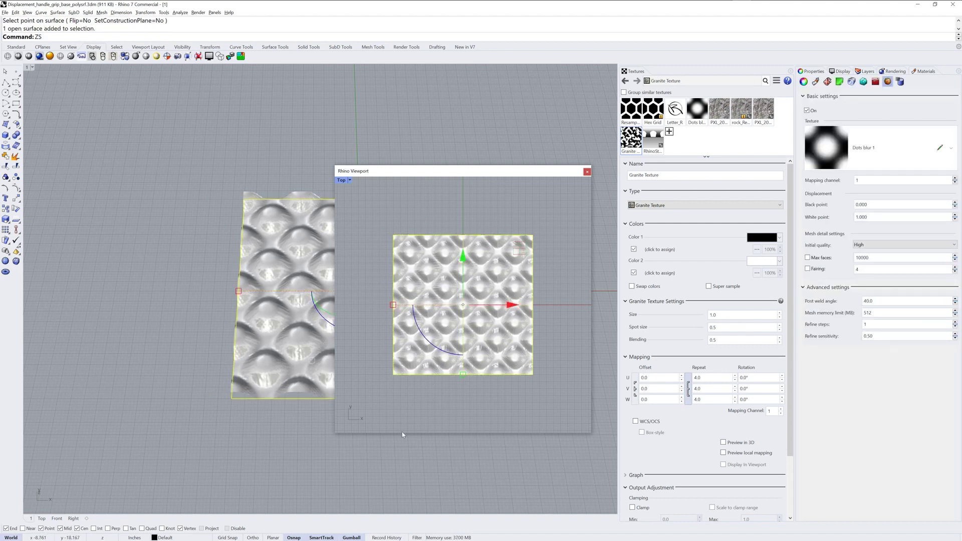
{"action": "type", "text": "ZS"}
{"action": "key", "text": "Return"}
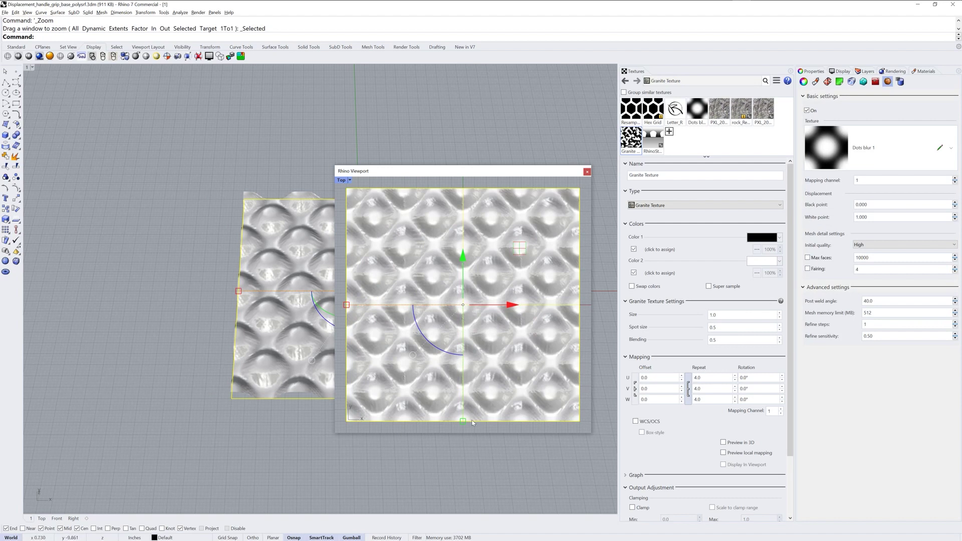
{"action": "left_click_drag", "start_coordinate": [468, 175], "coordinate": [479, 171]}
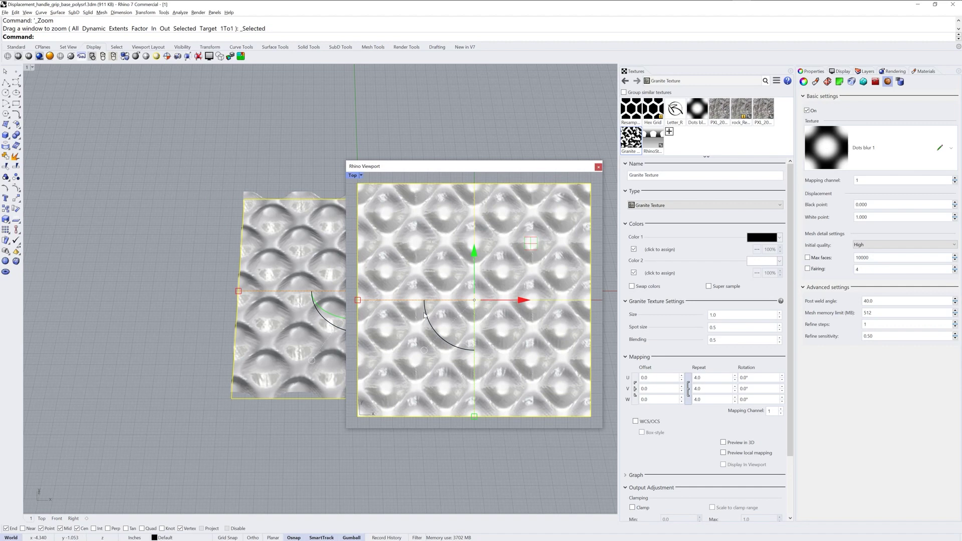
Show the floating viewport's camera object with the Camera command's Toggle option, and view it around the plane.
{"action": "type", "text": "mera"}
{"action": "key", "text": "Return"}
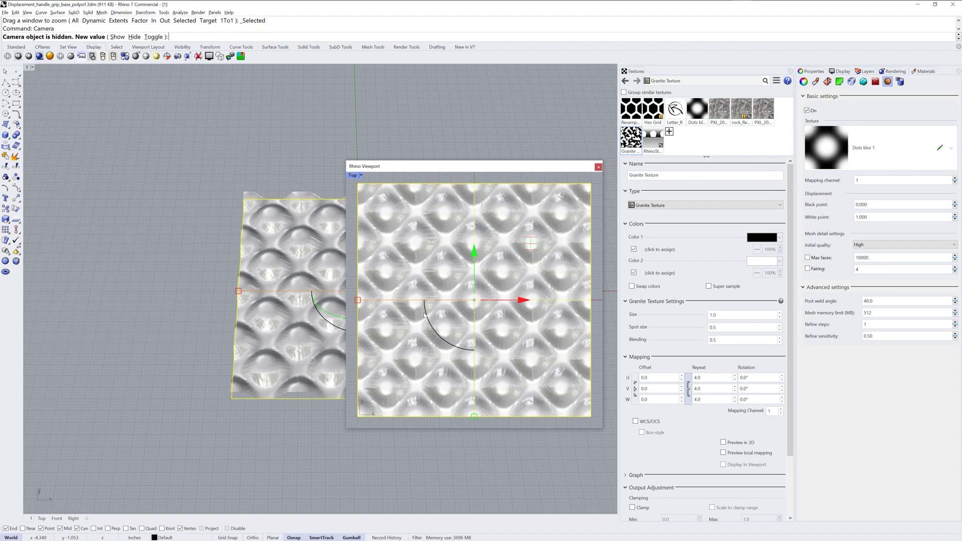
{"action": "left_click", "coordinate": [153, 37]}
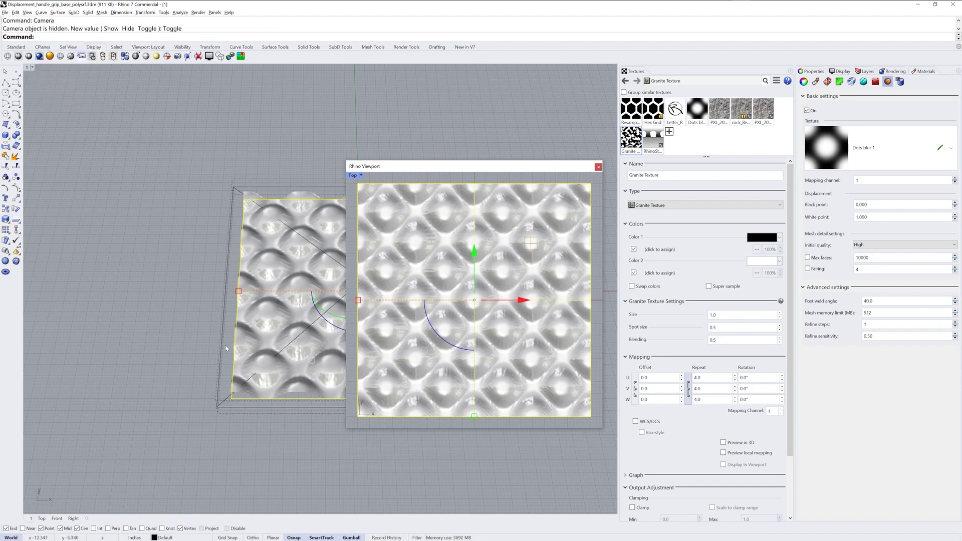
{"action": "right_click_drag", "start_coordinate": [166, 351], "coordinate": [201, 385]}
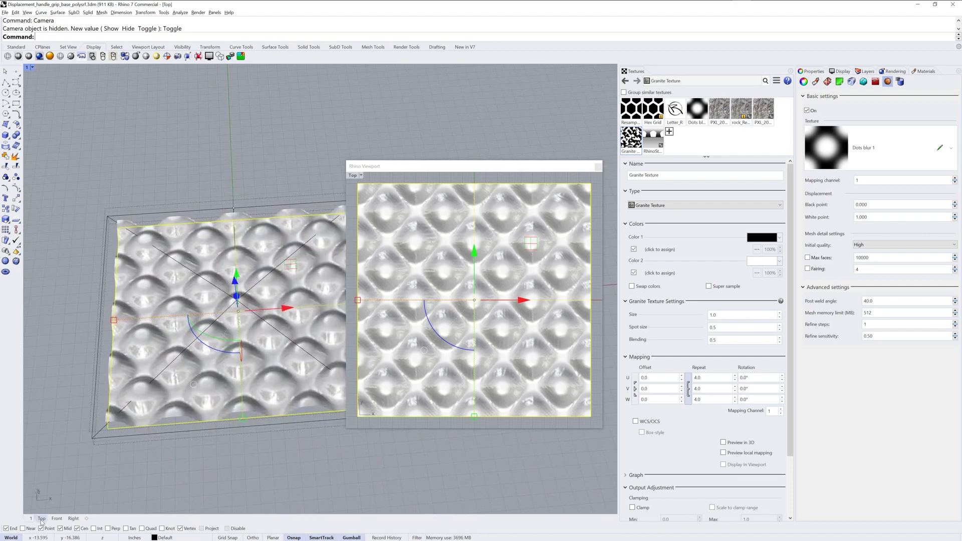
In the main Top view, snap the camera frustum's corner point to the plane's corner so the frame matches the plane.
{"action": "left_click", "coordinate": [41, 518]}
{"action": "right_click_drag", "start_coordinate": [210, 379], "coordinate": [120, 380]}
{"action": "scroll", "coordinate": [158, 380], "scroll_direction": "down", "scroll_amount": 2}
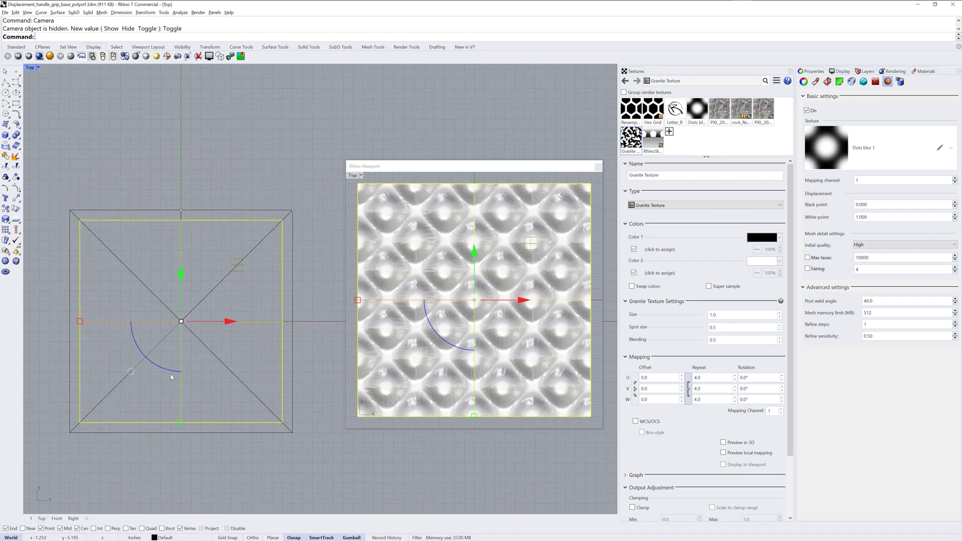
{"action": "left_click", "coordinate": [292, 212]}
{"action": "mouse_move", "coordinate": [292, 212]}
{"action": "left_mouse_down"}
{"action": "mouse_move", "coordinate": [292, 223]}
{"action": "mouse_move", "coordinate": [283, 221]}
{"action": "left_mouse_up"}
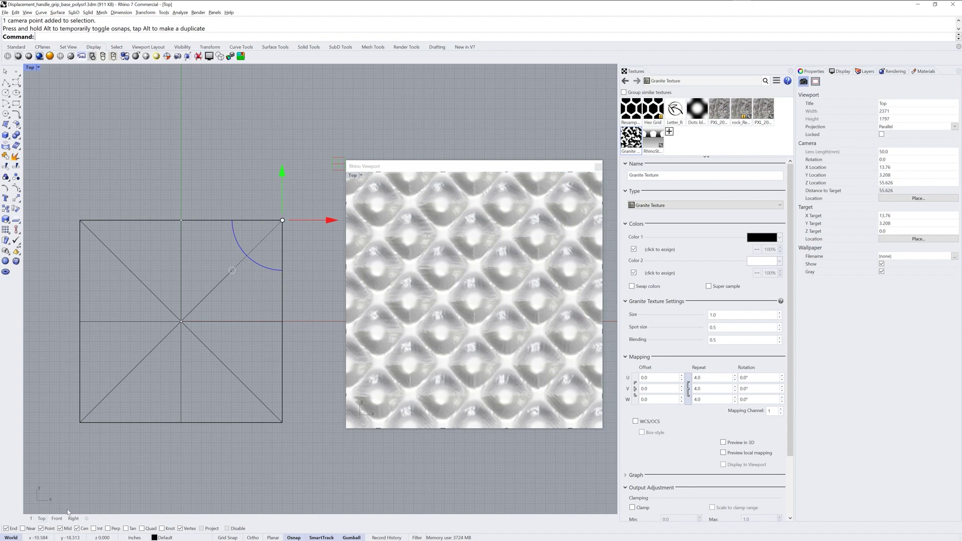
Return the main viewport to the perspective view and hide the floating viewport's camera object with the Toggle option.
{"action": "left_click", "coordinate": [30, 519]}
{"action": "mouse_move", "coordinate": [236, 408]}
{"action": "right_mouse_down"}
{"action": "mouse_move", "coordinate": [240, 387]}
{"action": "mouse_move", "coordinate": [226, 402]}
{"action": "right_mouse_up"}
{"action": "left_click_drag", "start_coordinate": [419, 170], "coordinate": [460, 172]}
{"action": "type", "text": "Camera"}
{"action": "key", "text": "Return"}
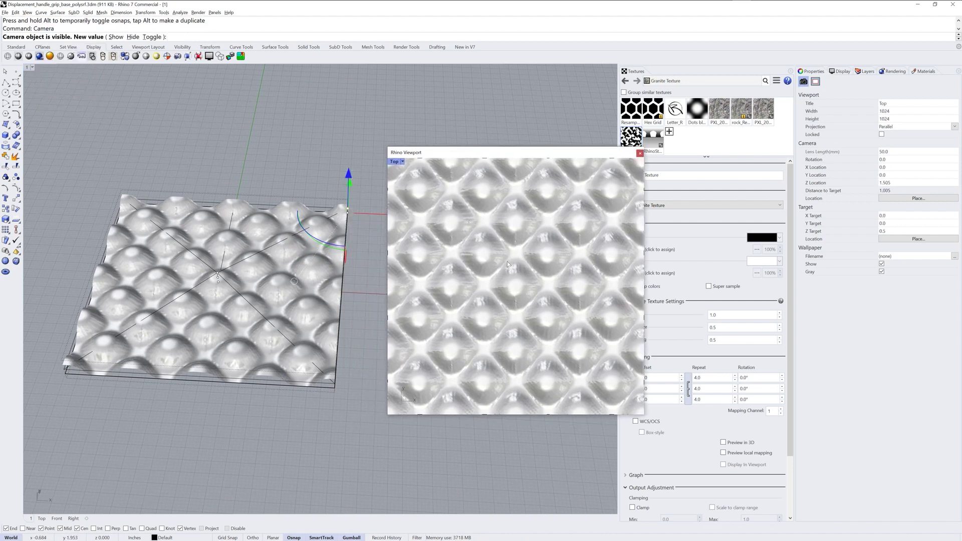
{"action": "left_click", "coordinate": [151, 37]}
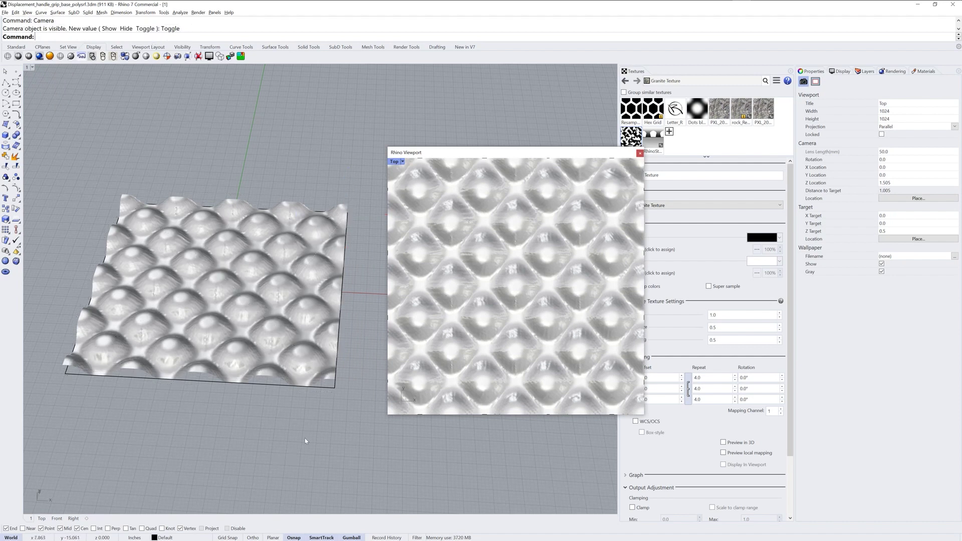
Arrange the floating viewport and the main perspective view so the displaced plane shows unobstructed beside it.
{"action": "left_click_drag", "start_coordinate": [522, 152], "coordinate": [221, 237]}
{"action": "right_click_drag", "start_coordinate": [396, 228], "coordinate": [639, 174], "text": "shift"}
{"action": "left_click_drag", "start_coordinate": [313, 237], "coordinate": [254, 247]}
{"action": "scroll", "coordinate": [497, 253], "scroll_direction": "up", "scroll_amount": 6}
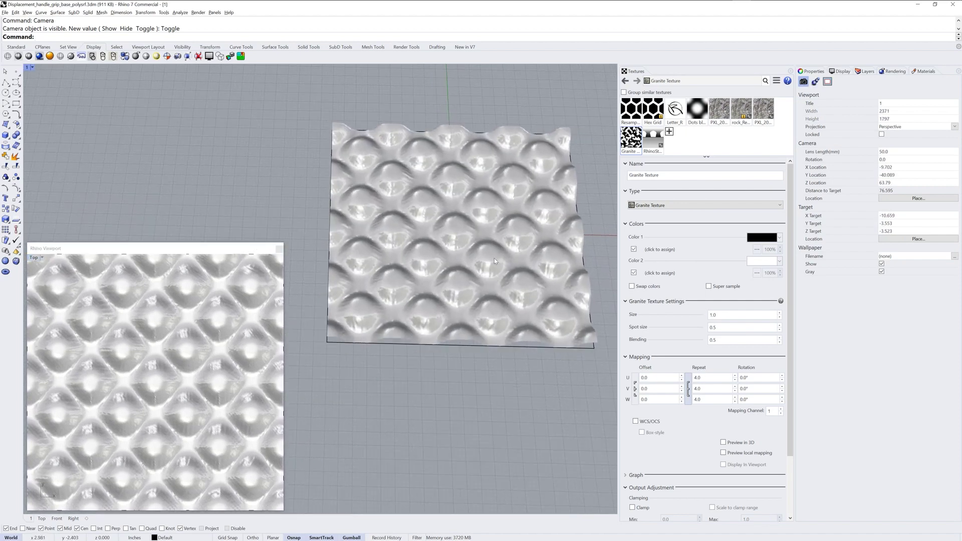
{"action": "scroll", "coordinate": [499, 245], "scroll_direction": "down", "scroll_amount": 3}
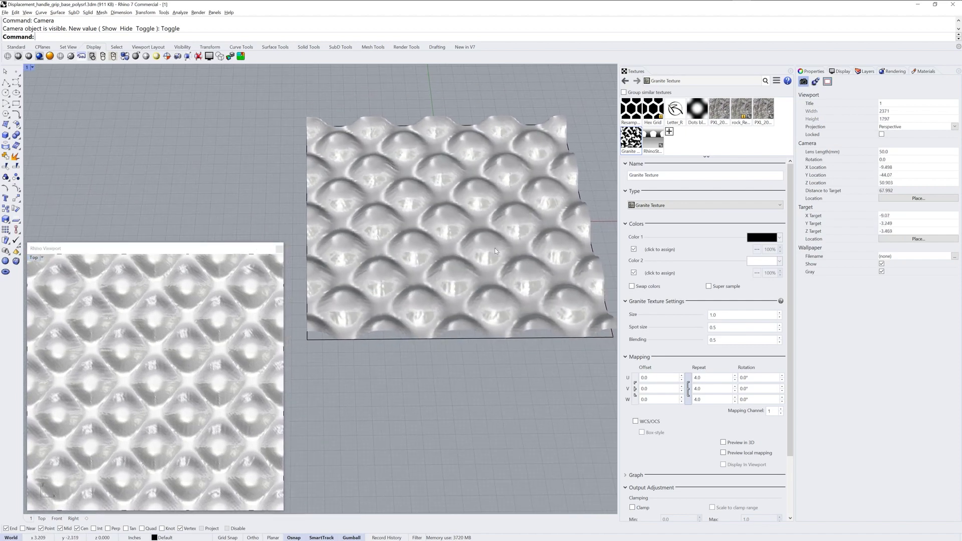
Turn on the depth display in the floating Top viewport with ShowZBuffer and compare it with the displaced plane in the perspective view.
{"action": "left_click", "coordinate": [219, 249]}
{"action": "type", "text": "ShowZBuffer"}
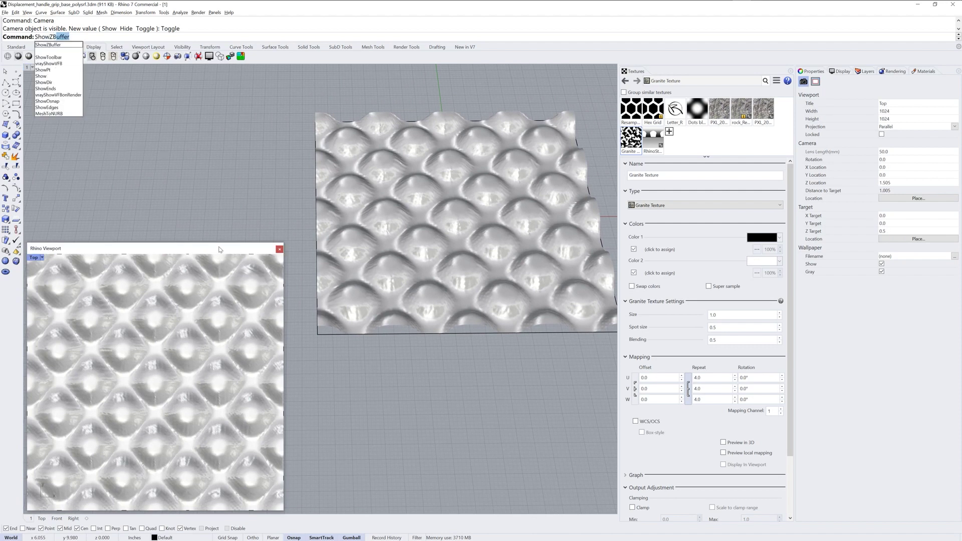
{"action": "key", "text": "Return"}
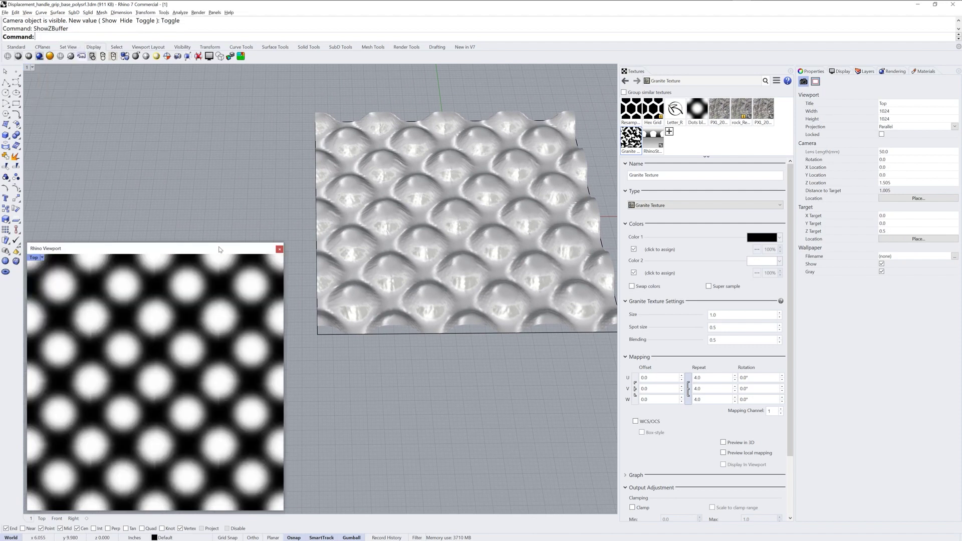
{"action": "right_click_drag", "start_coordinate": [491, 351], "coordinate": [464, 377]}
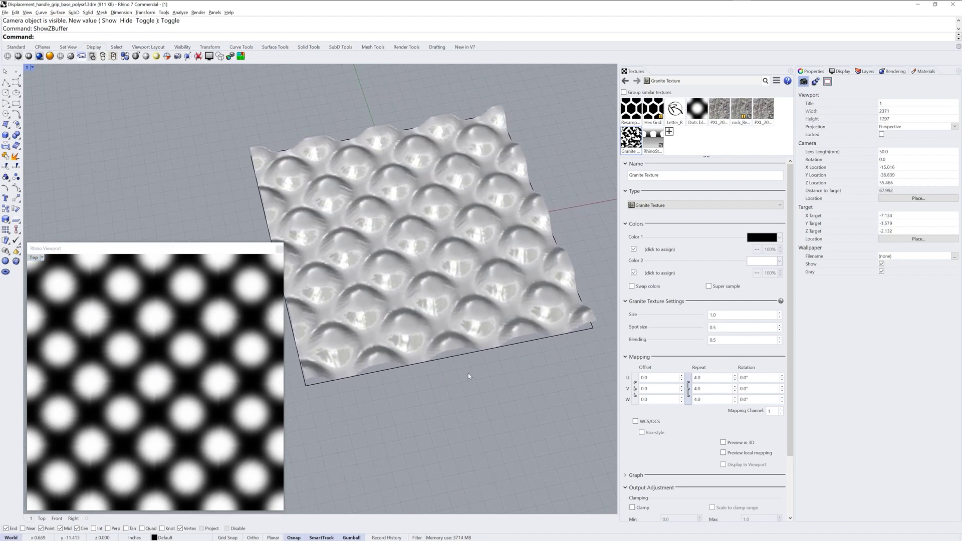
{"action": "key", "text": "Return"}
{"action": "mouse_move", "coordinate": [458, 371]}
{"action": "right_mouse_down"}
{"action": "mouse_move", "coordinate": [457, 403]}
{"action": "mouse_move", "coordinate": [458, 337]}
{"action": "mouse_move", "coordinate": [460, 408]}
{"action": "mouse_move", "coordinate": [464, 357]}
{"action": "right_mouse_up"}
{"action": "key", "text": "Return"}
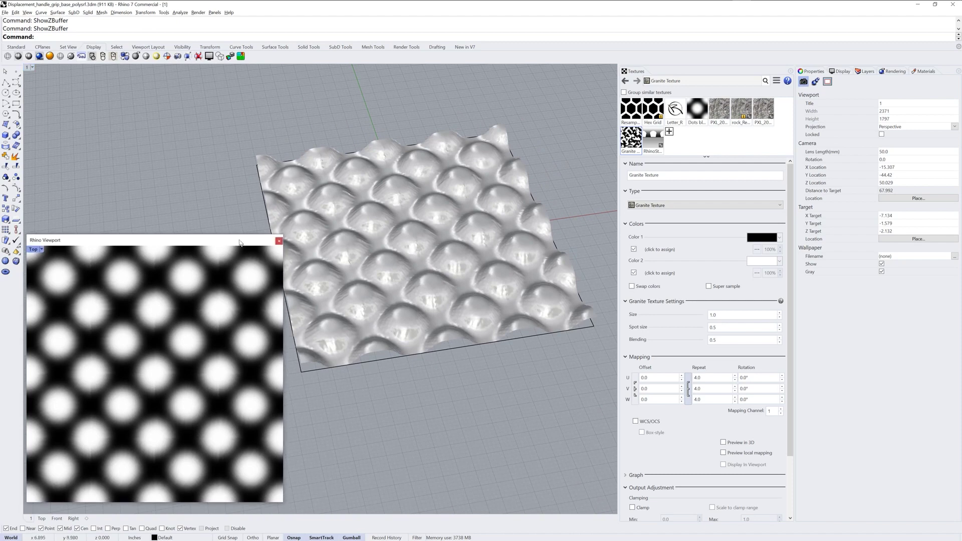
{"action": "right_click_drag", "start_coordinate": [413, 365], "coordinate": [530, 341]}
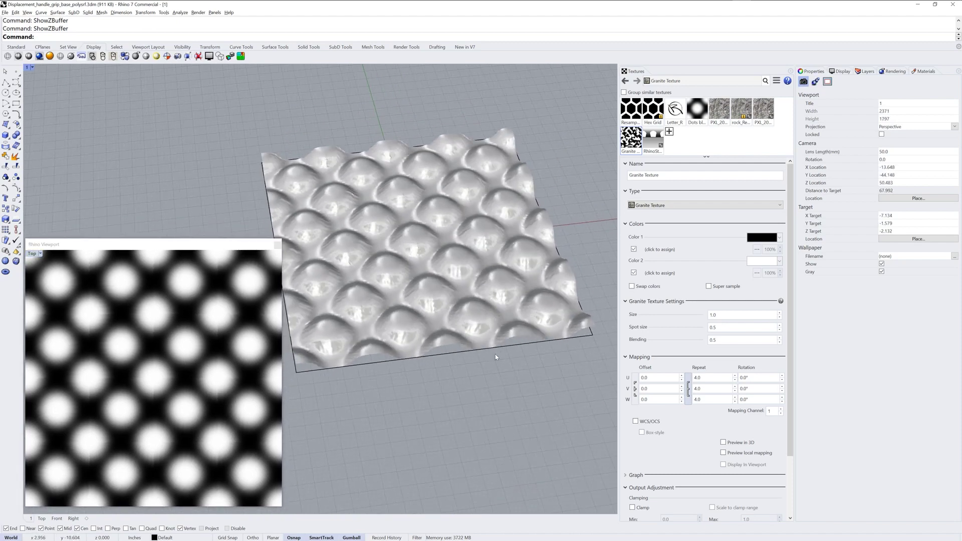
Select the displaced plane and try Granite Texture and Letter_R as its displacement texture.
{"action": "left_click", "coordinate": [505, 327]}
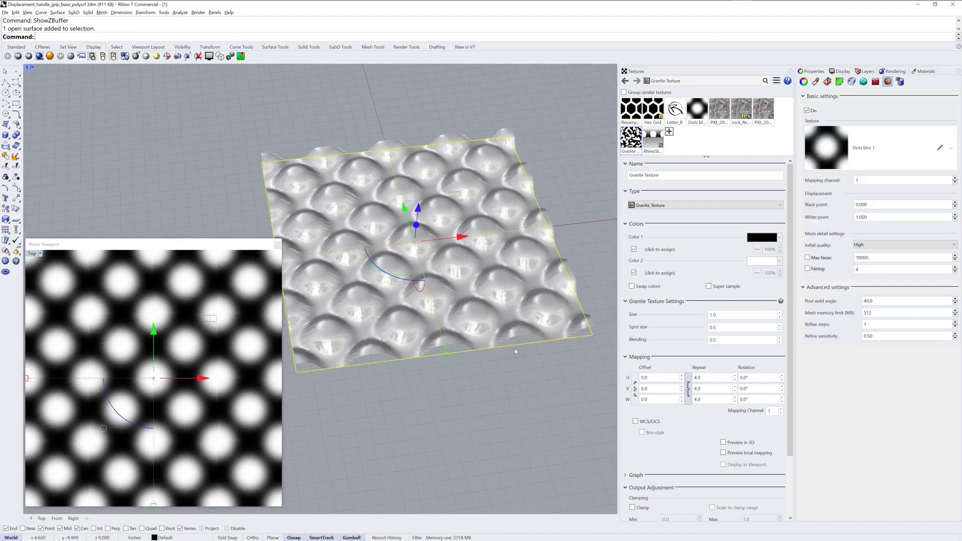
{"action": "left_click", "coordinate": [952, 150]}
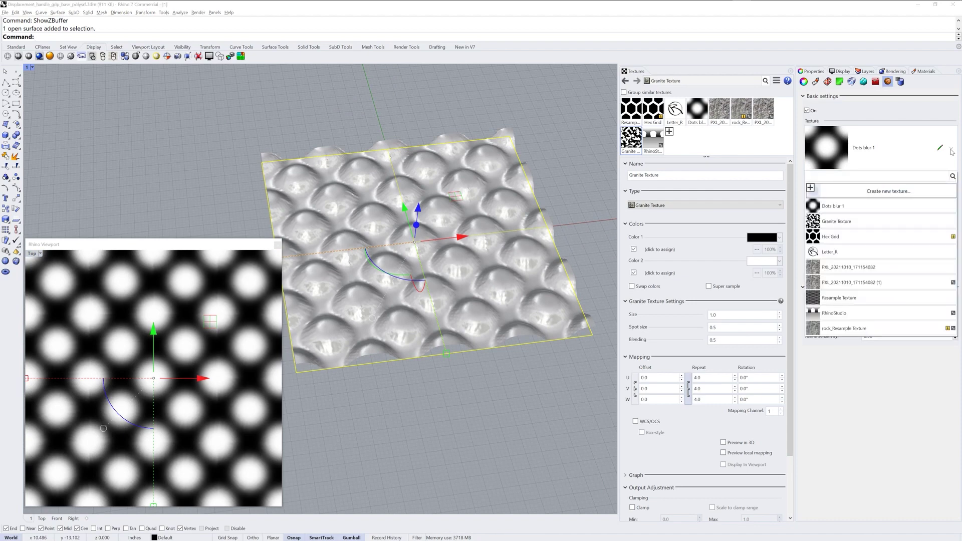
{"action": "left_click", "coordinate": [835, 220]}
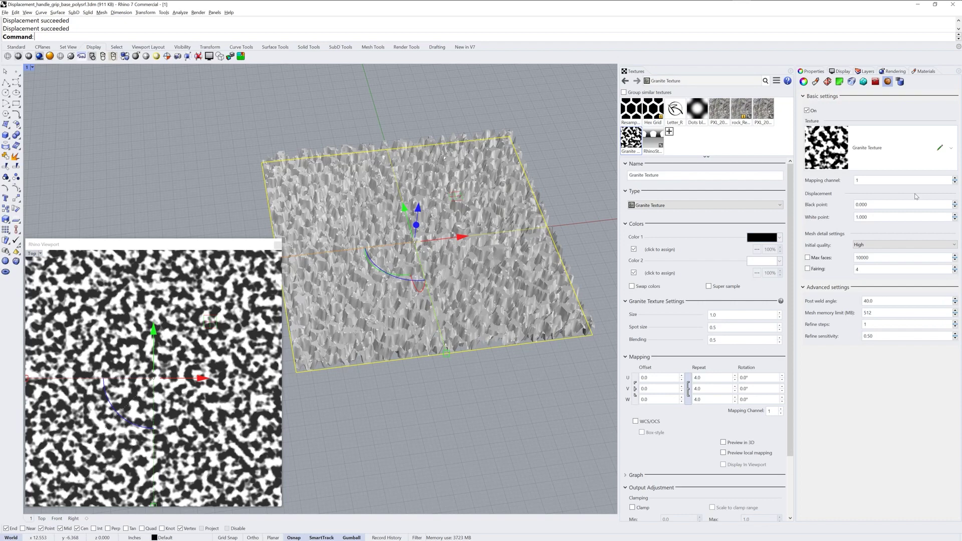
{"action": "left_click", "coordinate": [952, 150]}
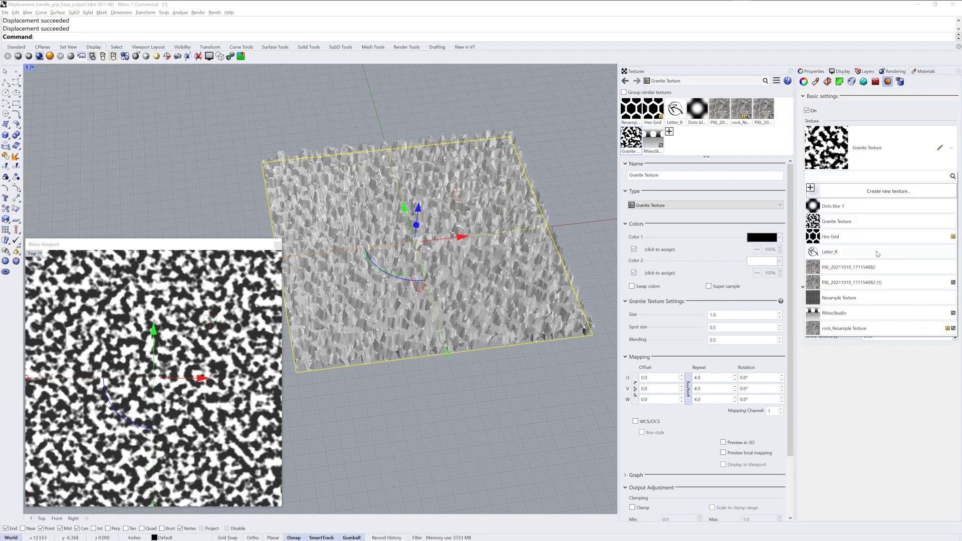
{"action": "left_click", "coordinate": [877, 254]}
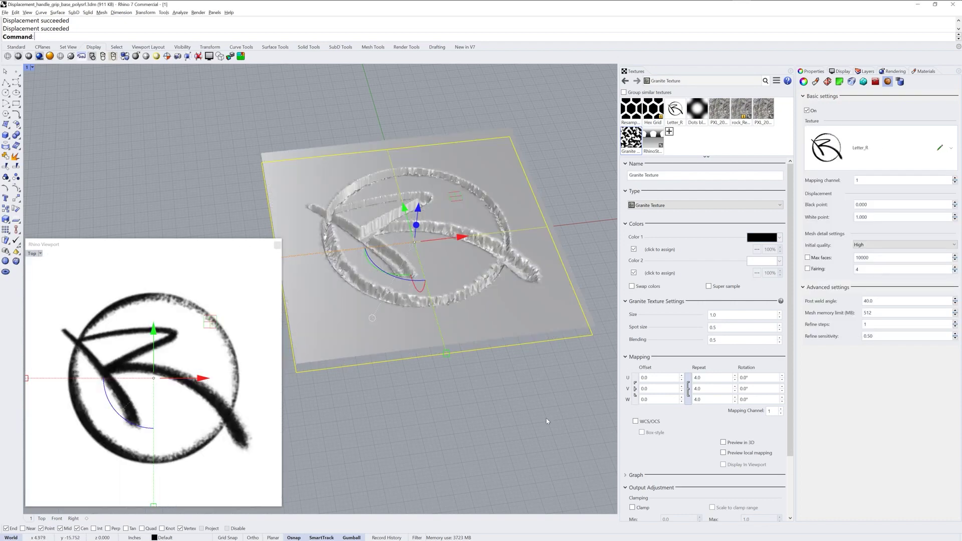
Set the plane's displacement texture to rock_Resample Texture and deselect the plane.
{"action": "left_click", "coordinate": [951, 150]}
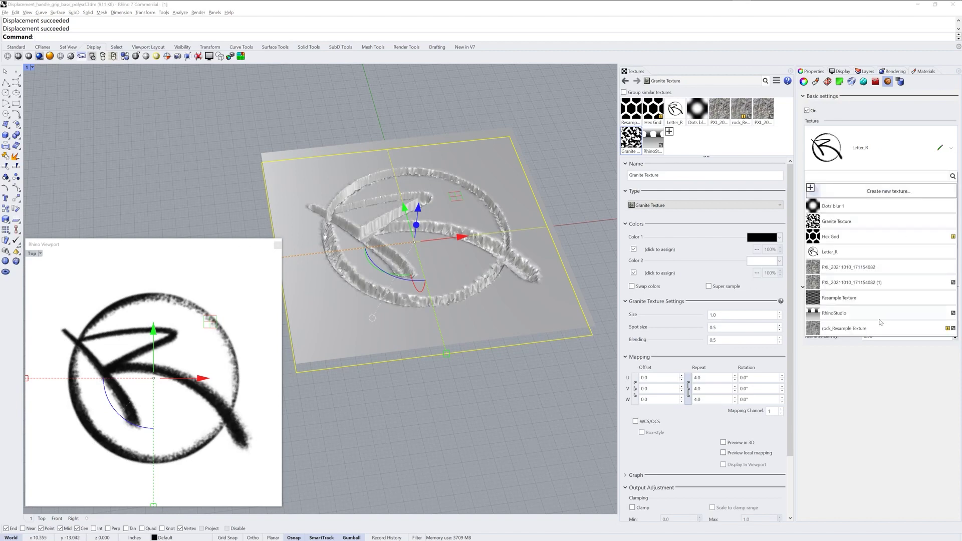
{"action": "left_click", "coordinate": [867, 330]}
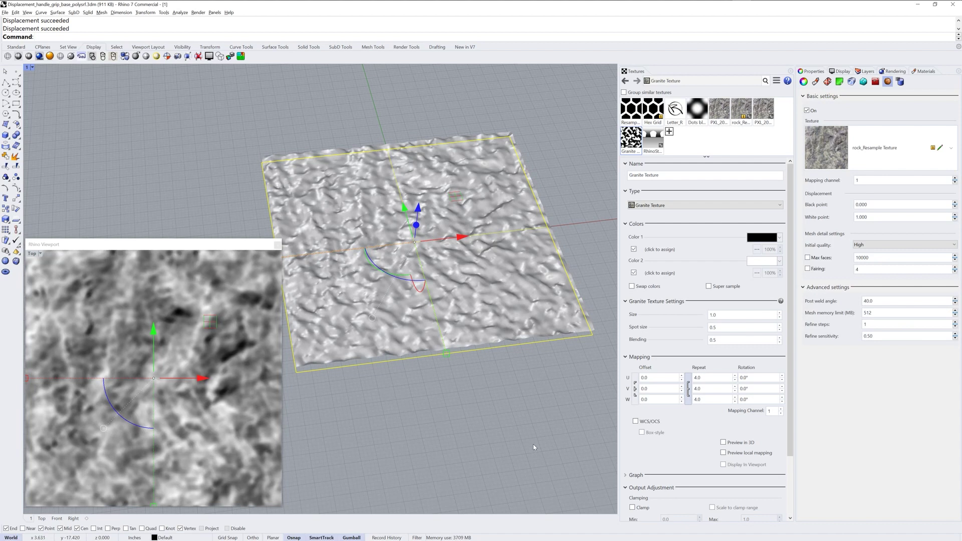
{"action": "left_click", "coordinate": [229, 246]}
{"action": "key", "text": "Escape"}
Try scales of 4 and 2 in the ViewCaptureToFile settings for the floating Top viewport, and cancel the capture.
{"action": "left_click_drag", "start_coordinate": [225, 247], "coordinate": [255, 222]}
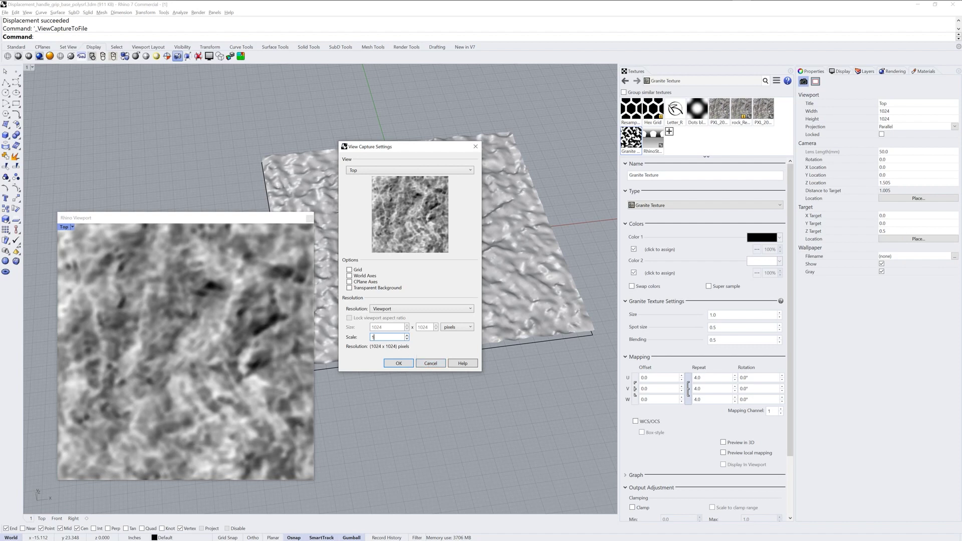
{"action": "type", "text": "4"}
{"action": "type", "text": "2"}
{"action": "left_click", "coordinate": [431, 365]}
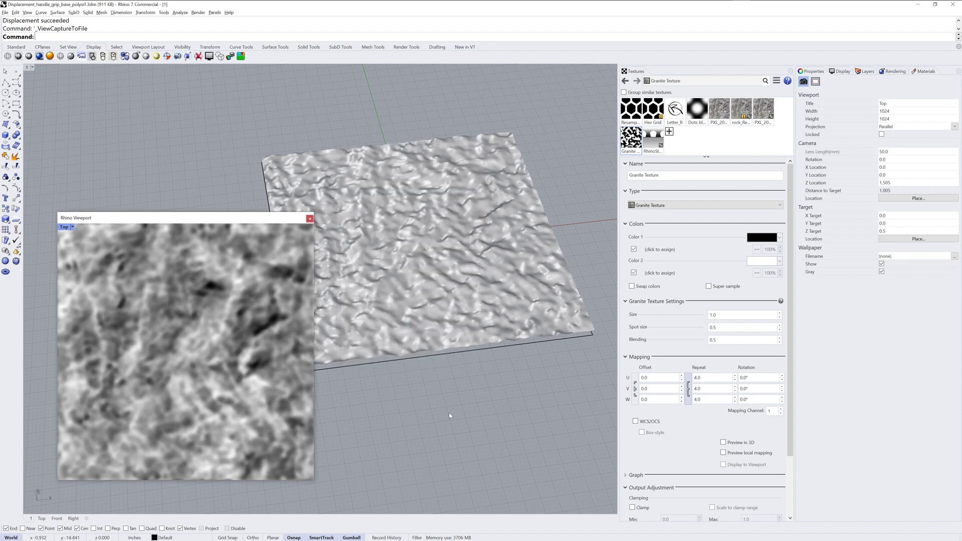